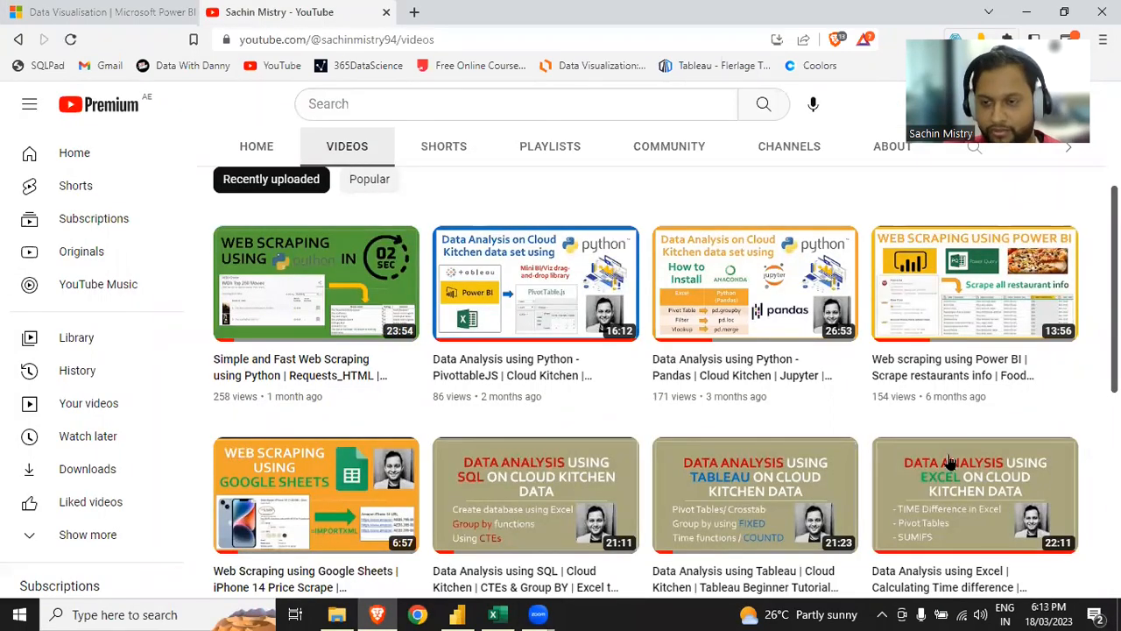
{"action": "scroll", "coordinate": [1093, 425], "scroll_direction": "down", "scroll_amount": 2}
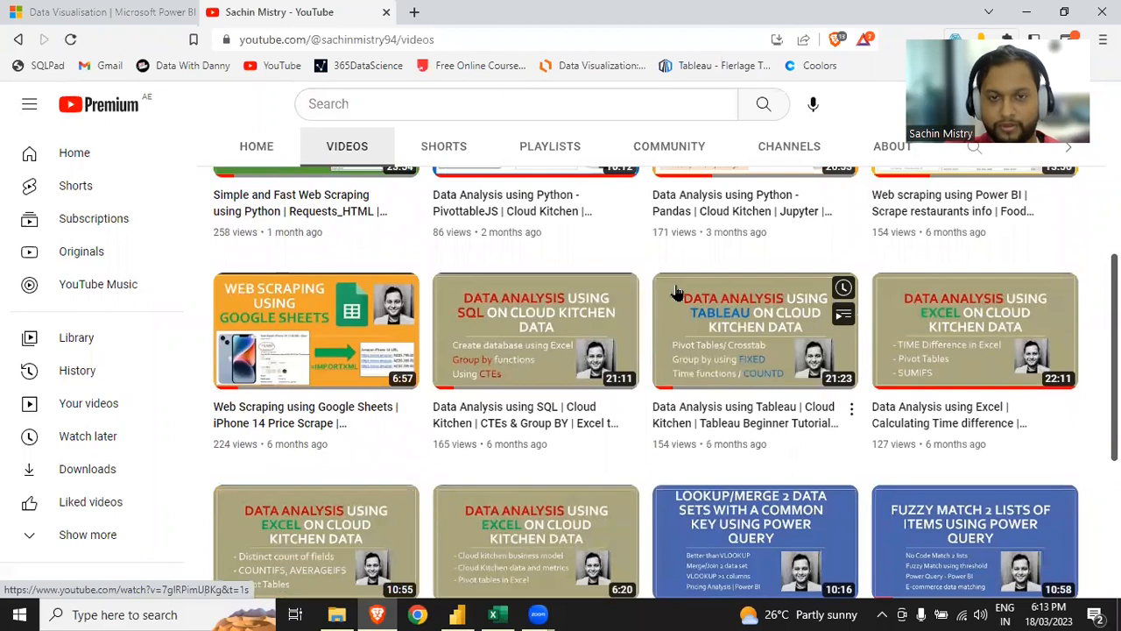
{"action": "scroll", "coordinate": [622, 272], "scroll_direction": "up", "scroll_amount": 1}
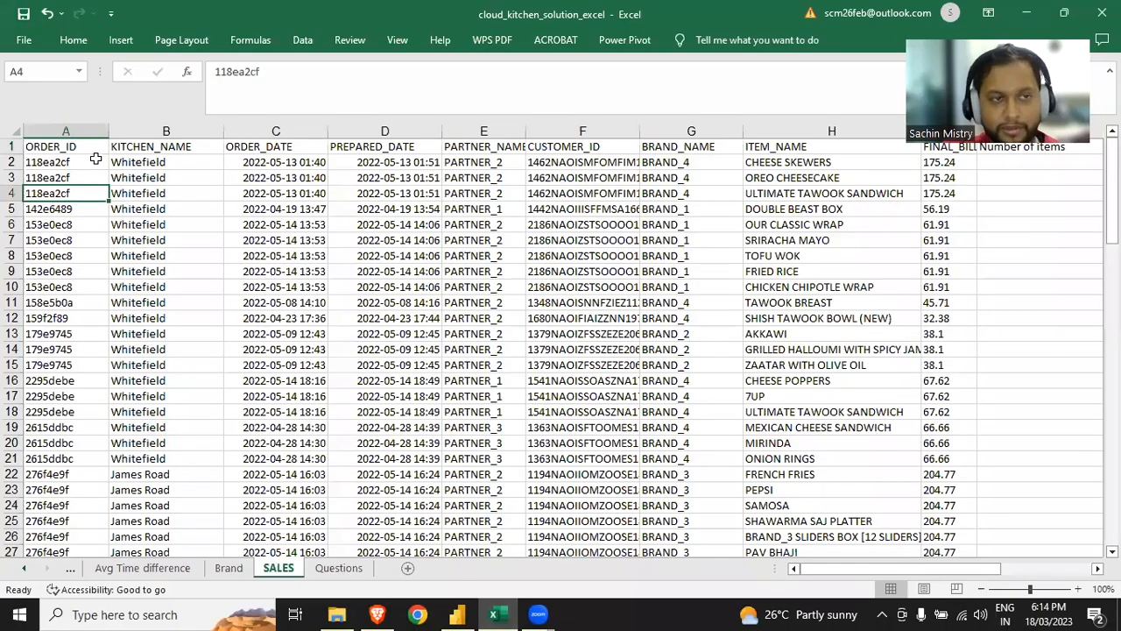
Step: Examine the first order's rows on the SALES sheet across the order, customer, brand, partner, kitchen, item and final bill columns
{"action": "key", "text": "Up"}
{"action": "key", "text": "Up"}
{"action": "key", "text": "Up"}
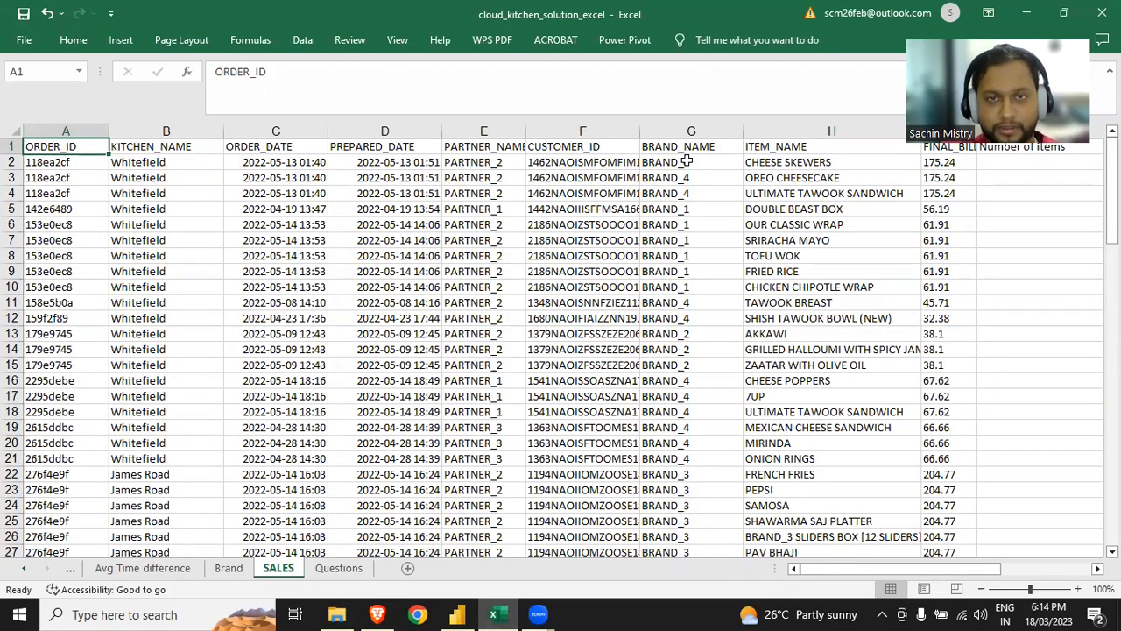
{"action": "left_click", "coordinate": [594, 162]}
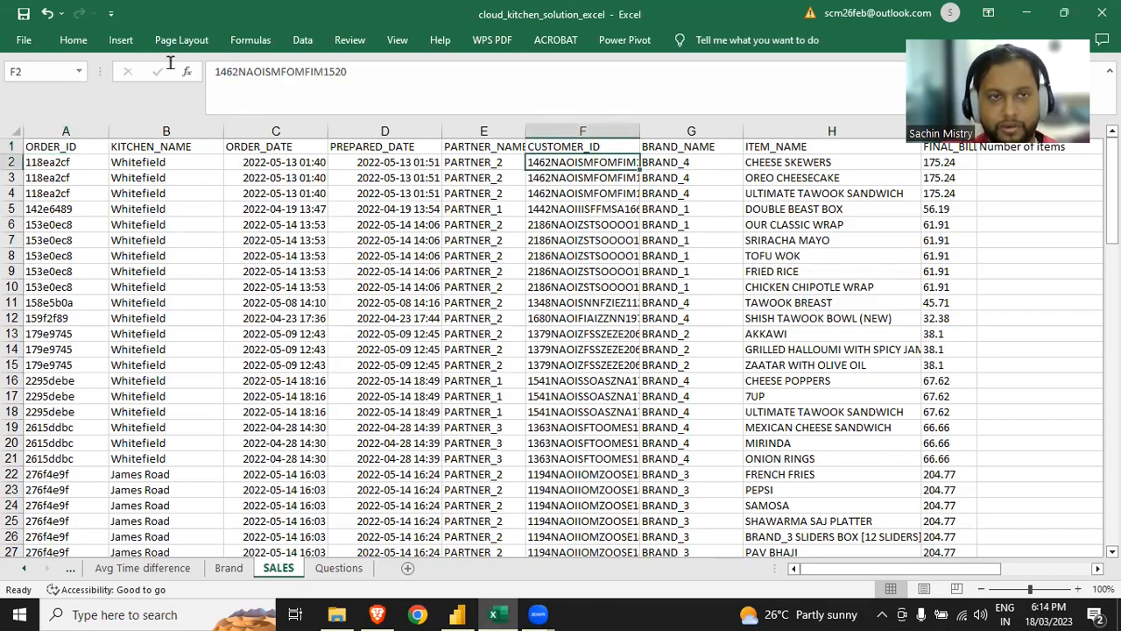
{"action": "left_click_drag", "start_coordinate": [348, 72], "coordinate": [170, 62]}
{"action": "left_click", "coordinate": [295, 72]}
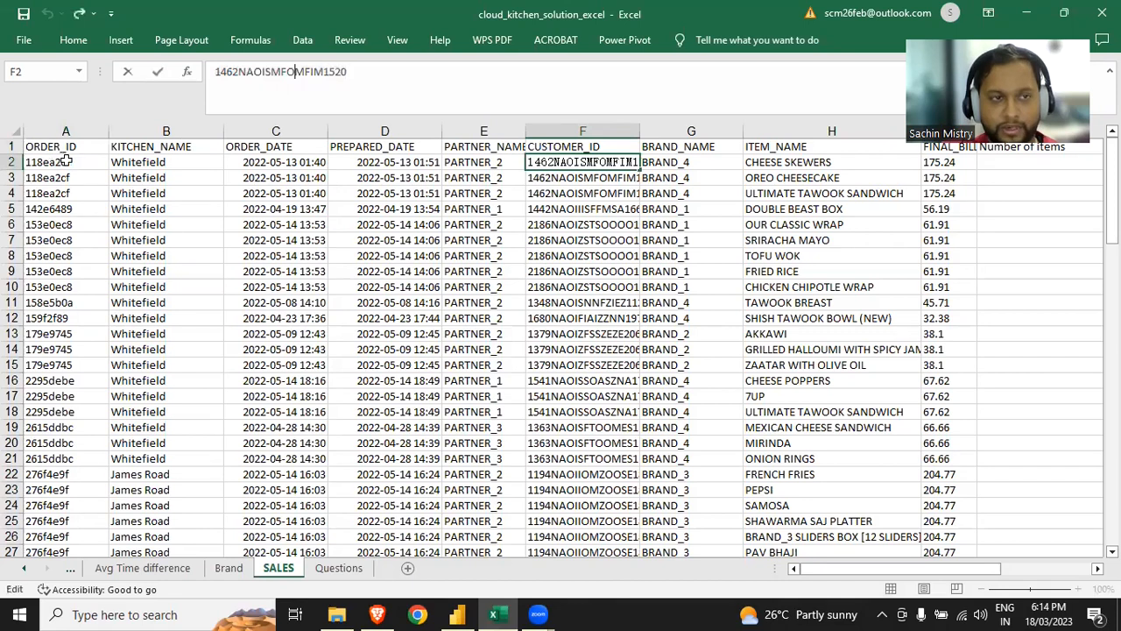
{"action": "left_click", "coordinate": [64, 161]}
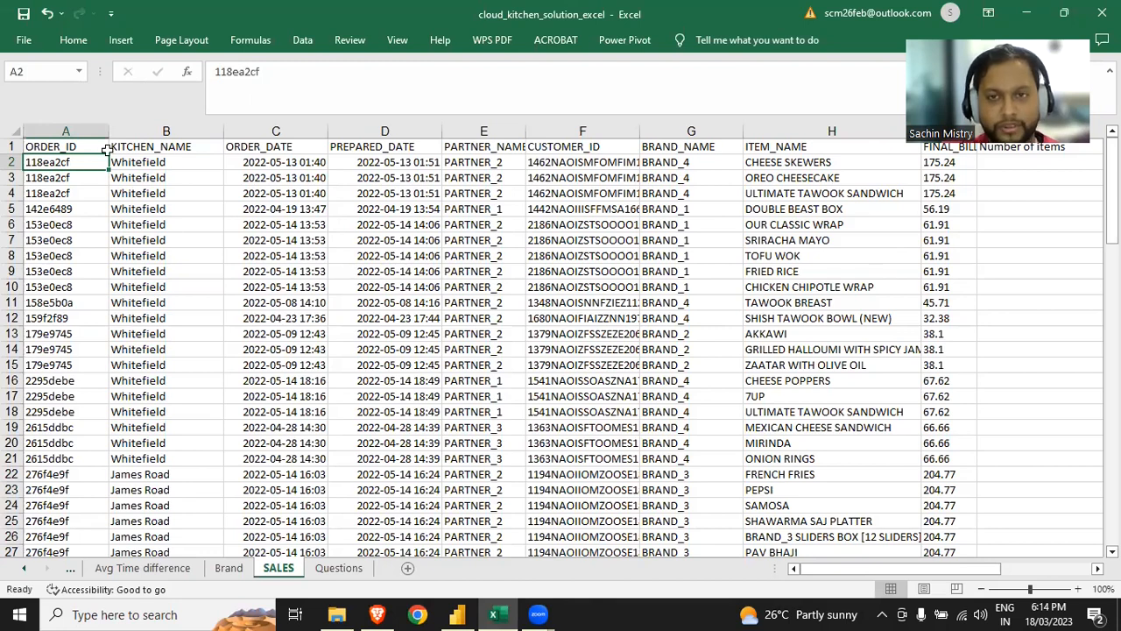
{"action": "left_click_drag", "start_coordinate": [696, 163], "coordinate": [709, 201]}
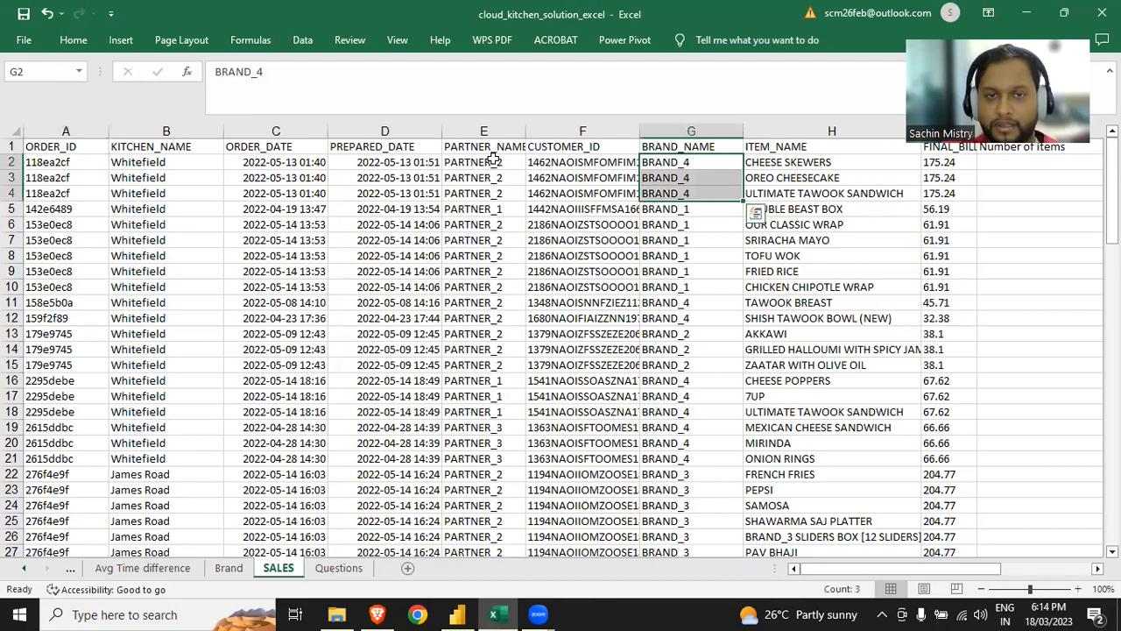
{"action": "left_click_drag", "start_coordinate": [493, 163], "coordinate": [494, 191]}
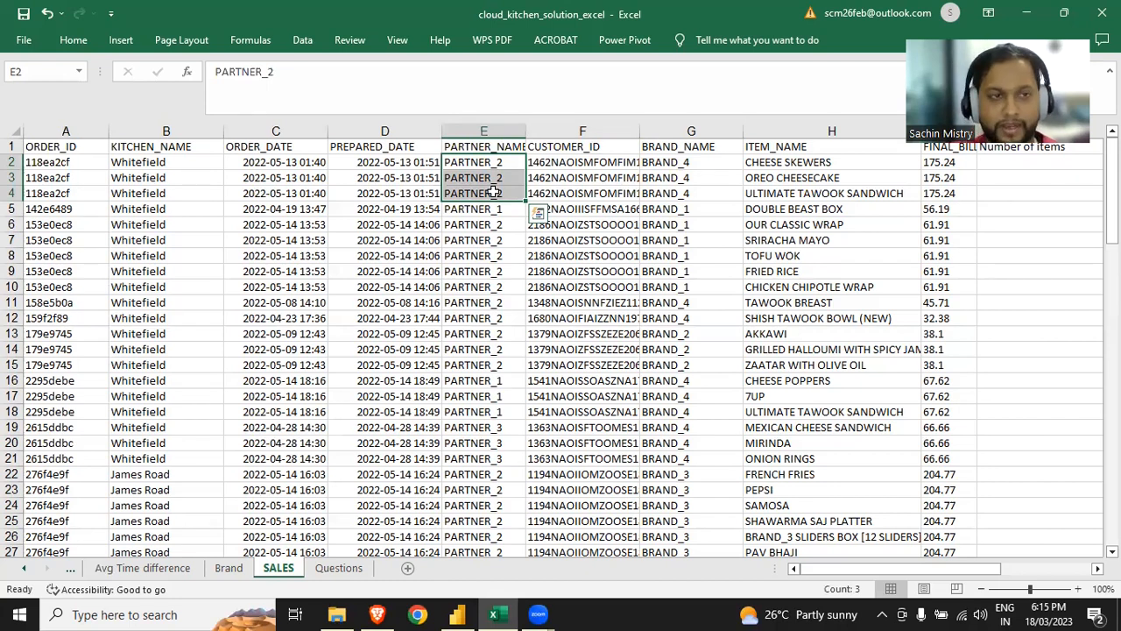
{"action": "left_click_drag", "start_coordinate": [210, 163], "coordinate": [204, 191]}
{"action": "left_click_drag", "start_coordinate": [788, 163], "coordinate": [827, 195]}
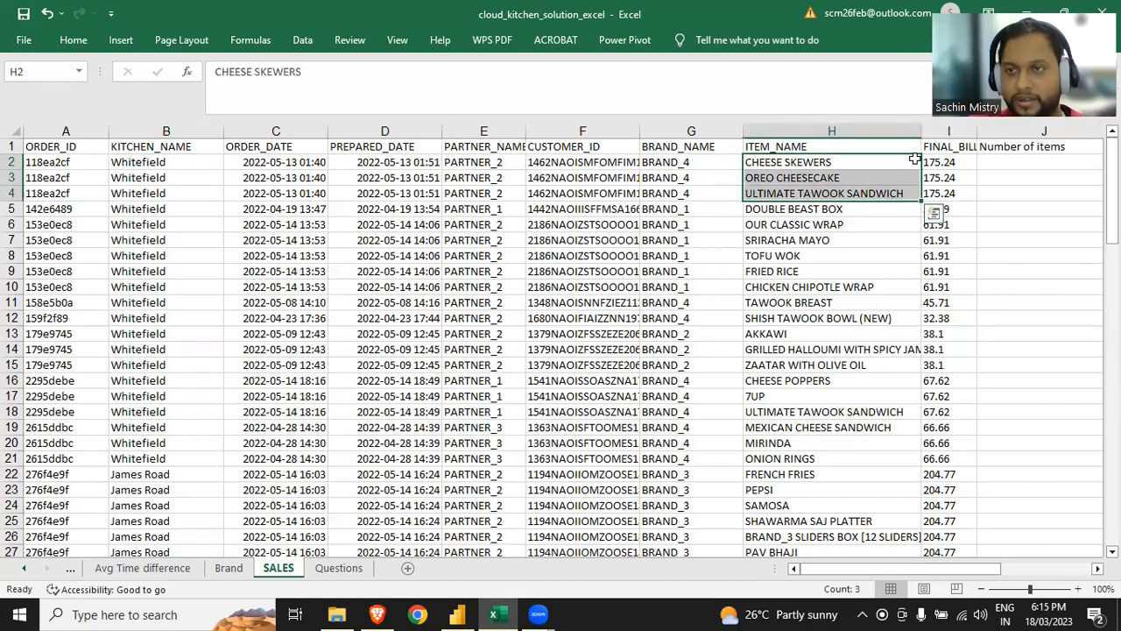
{"action": "left_click_drag", "start_coordinate": [951, 163], "coordinate": [949, 193]}
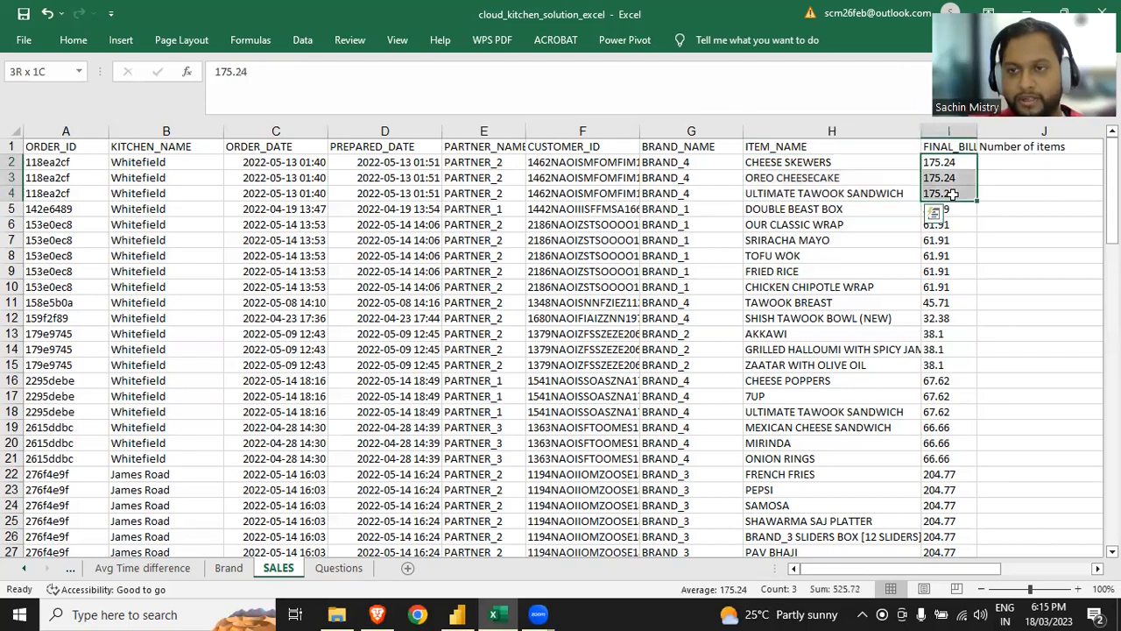
{"action": "left_click_drag", "start_coordinate": [583, 163], "coordinate": [582, 194]}
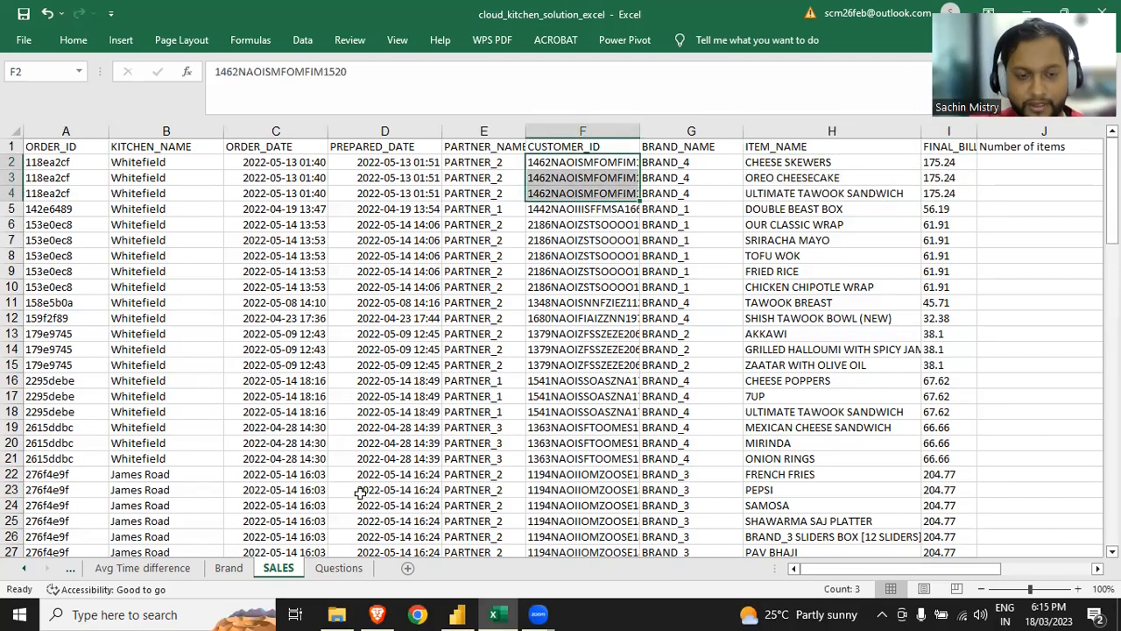
Step: Review the analysis questions on the Questions sheet, starting with the most popular item and the partner with the most orders
{"action": "left_click", "coordinate": [338, 569]}
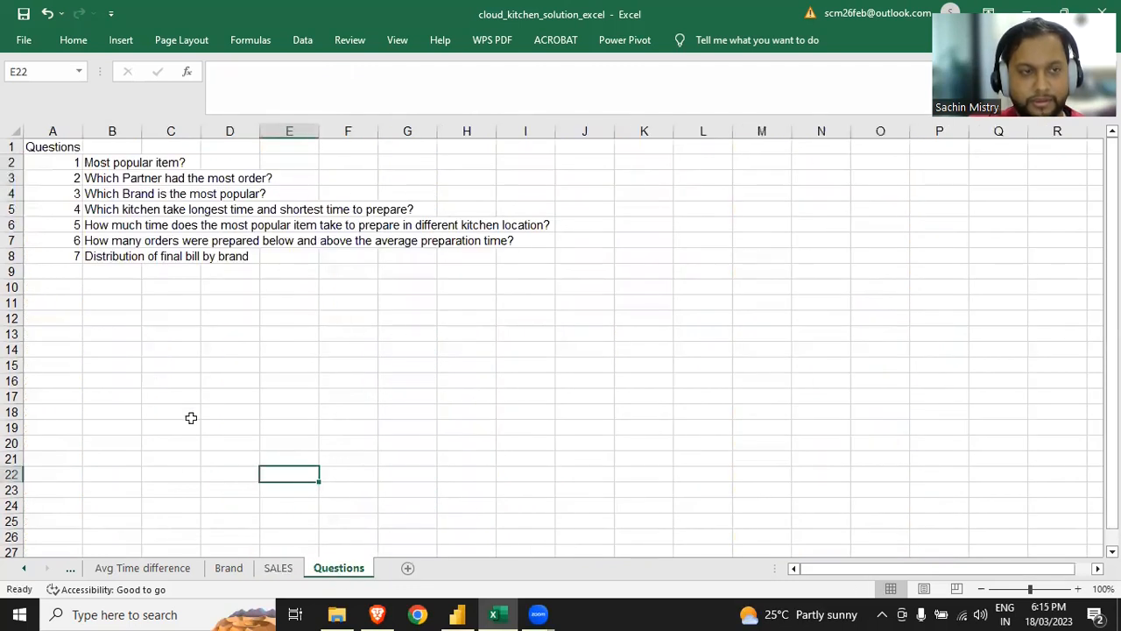
{"action": "left_click", "coordinate": [105, 284]}
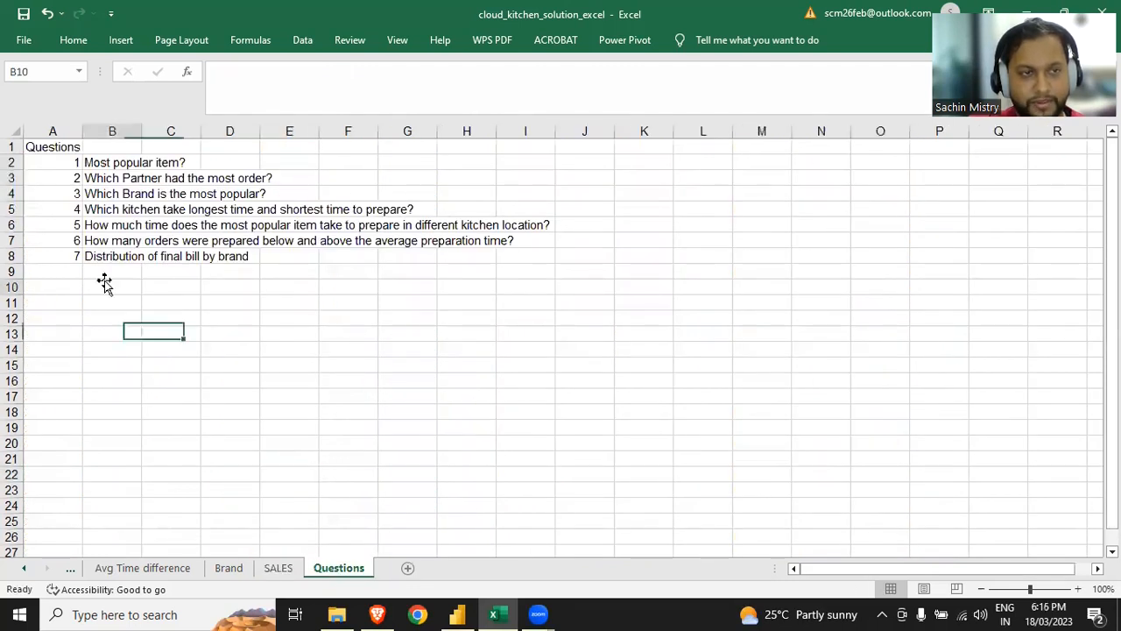
{"action": "left_click", "coordinate": [130, 163]}
{"action": "left_click", "coordinate": [111, 178]}
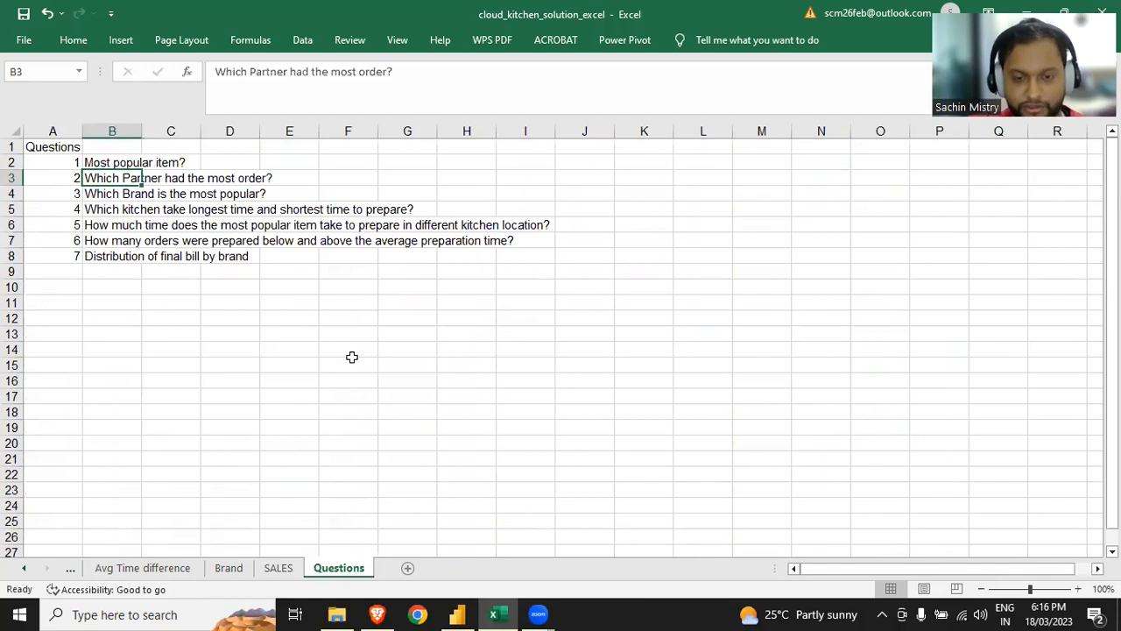
Step: Switch to Power BI Desktop and load Sheet1 from the cloud_kitchen_raw_data Excel workbook
{"action": "left_click", "coordinate": [460, 613]}
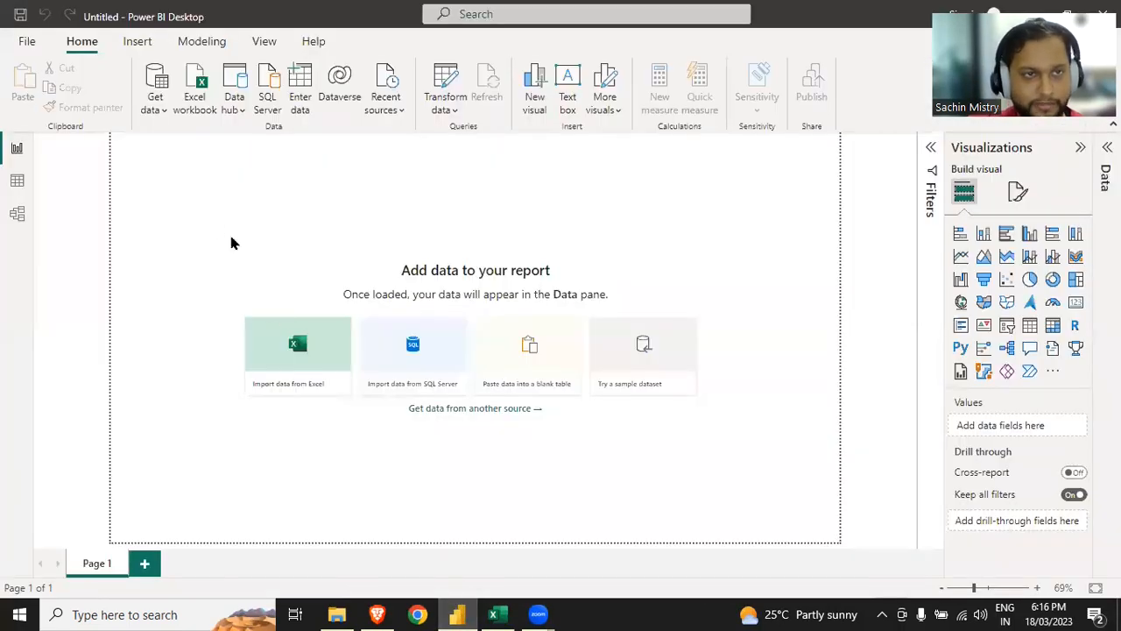
{"action": "left_click", "coordinate": [155, 87]}
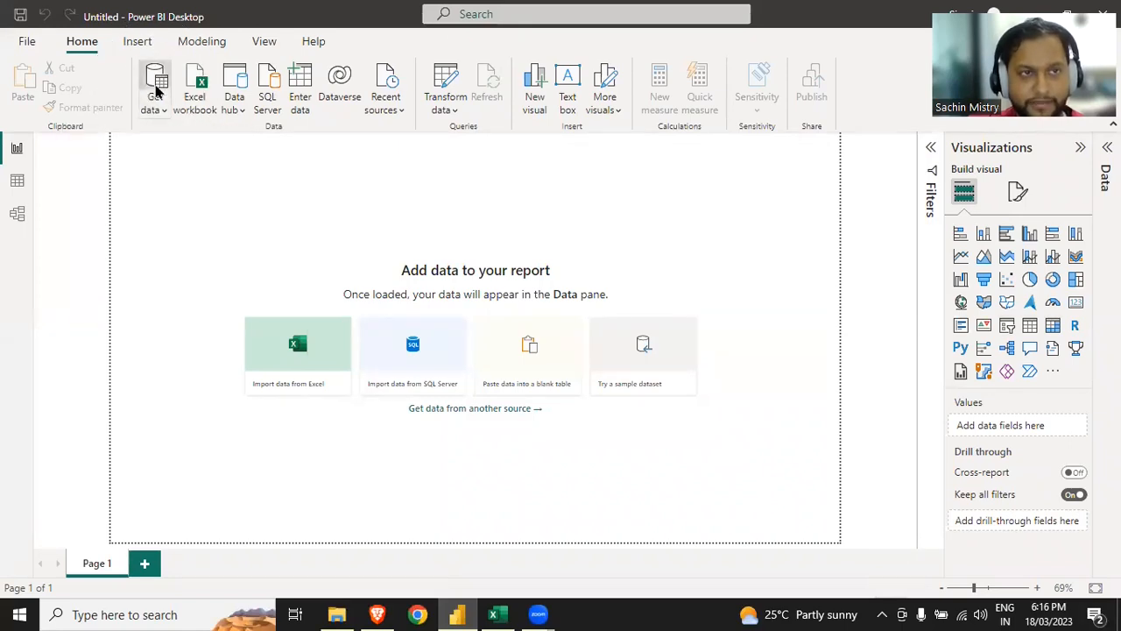
{"action": "left_click", "coordinate": [706, 597]}
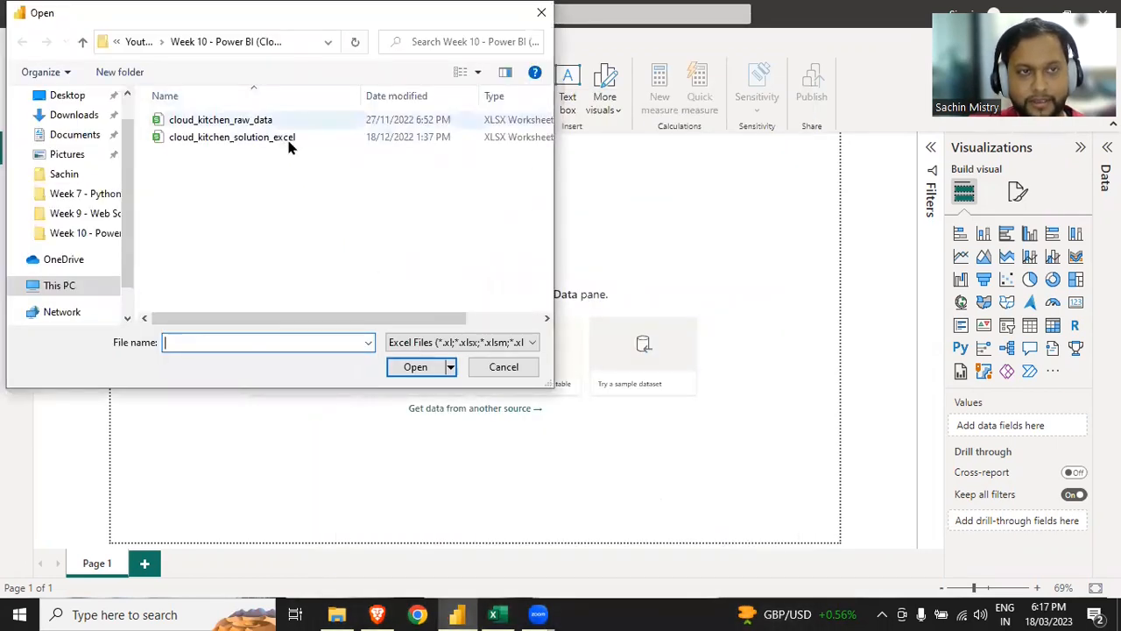
{"action": "left_click", "coordinate": [228, 120]}
{"action": "left_click", "coordinate": [415, 367]}
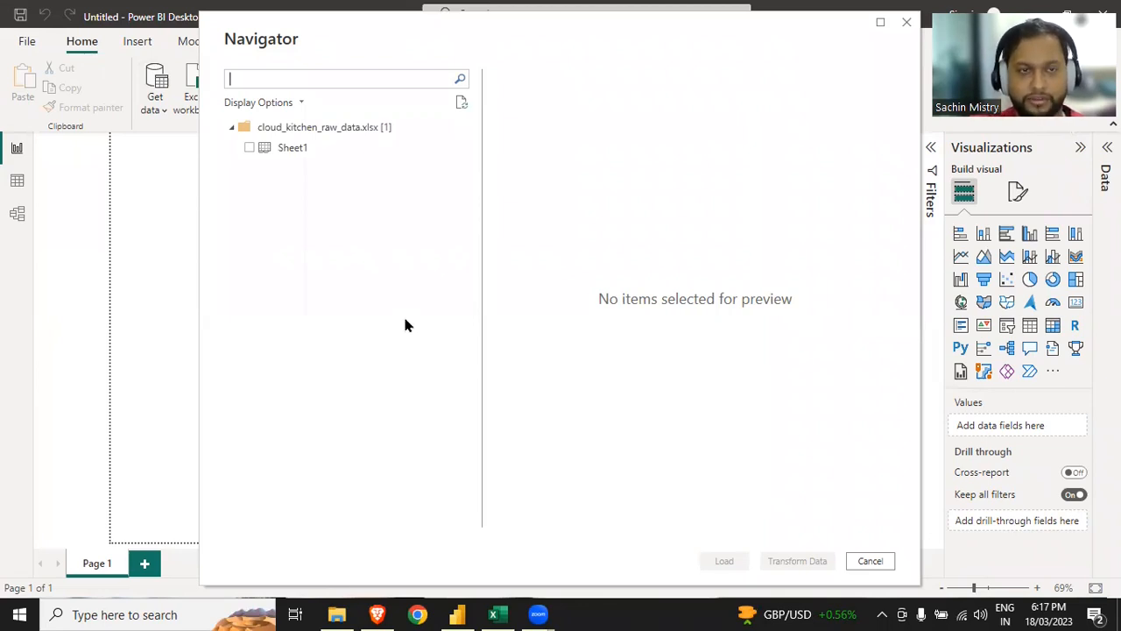
{"action": "left_click", "coordinate": [248, 149]}
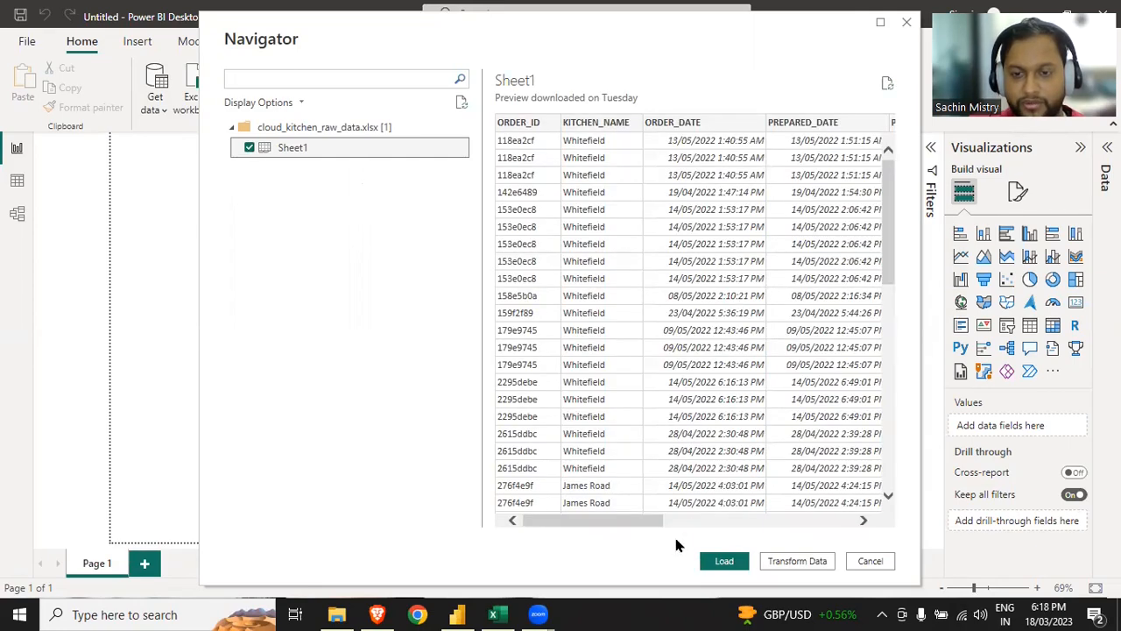
{"action": "left_click", "coordinate": [720, 562]}
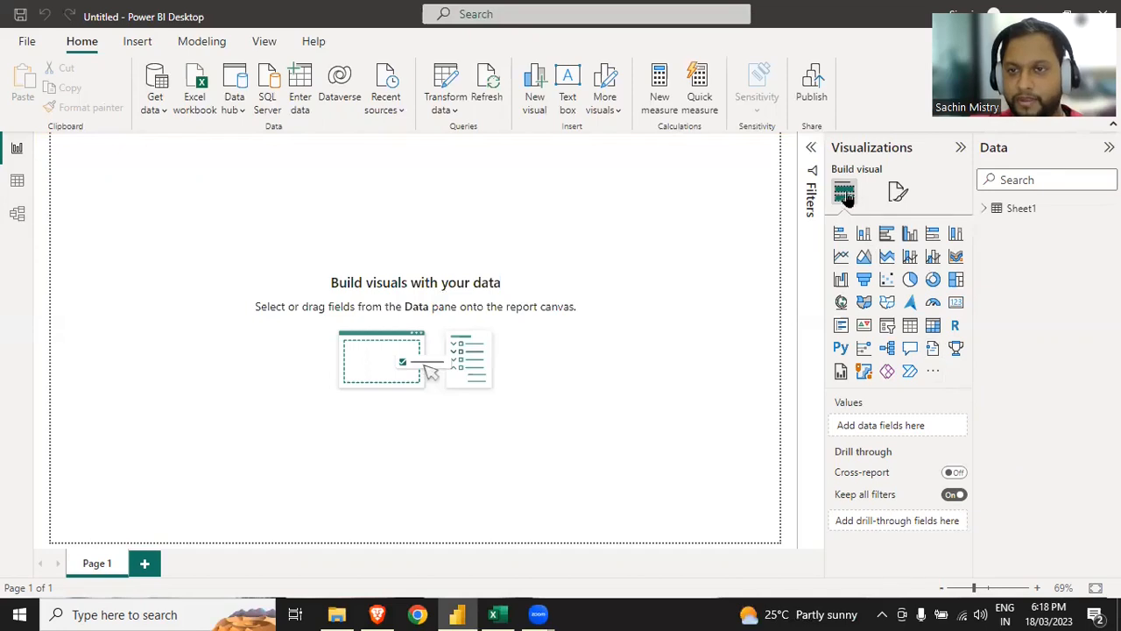
{"action": "left_click", "coordinate": [811, 150]}
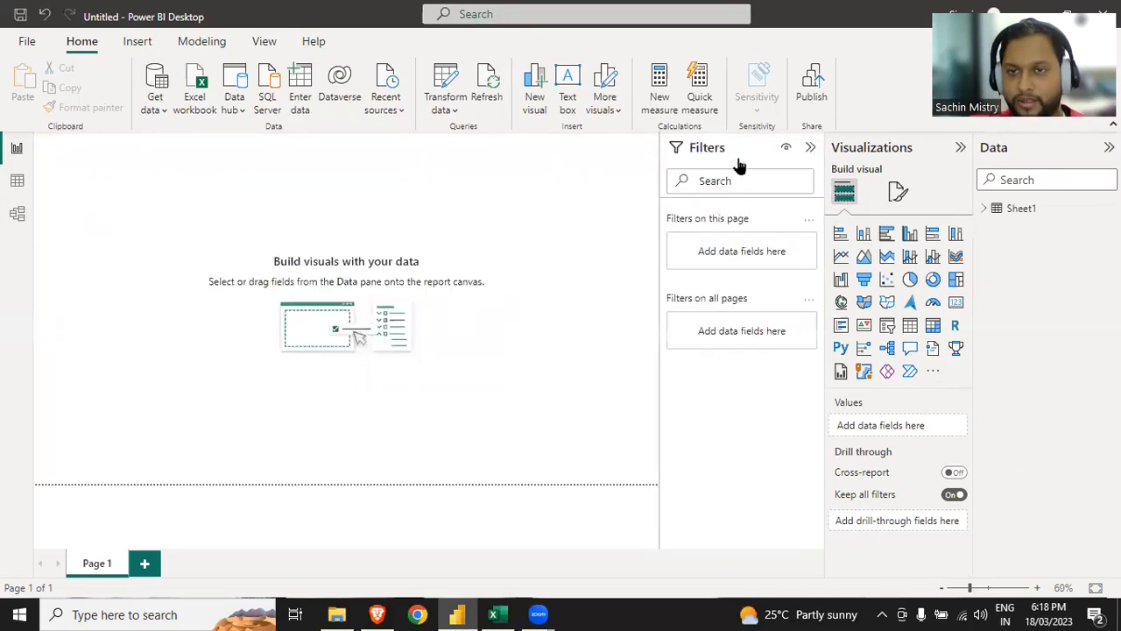
{"action": "left_click", "coordinate": [810, 149]}
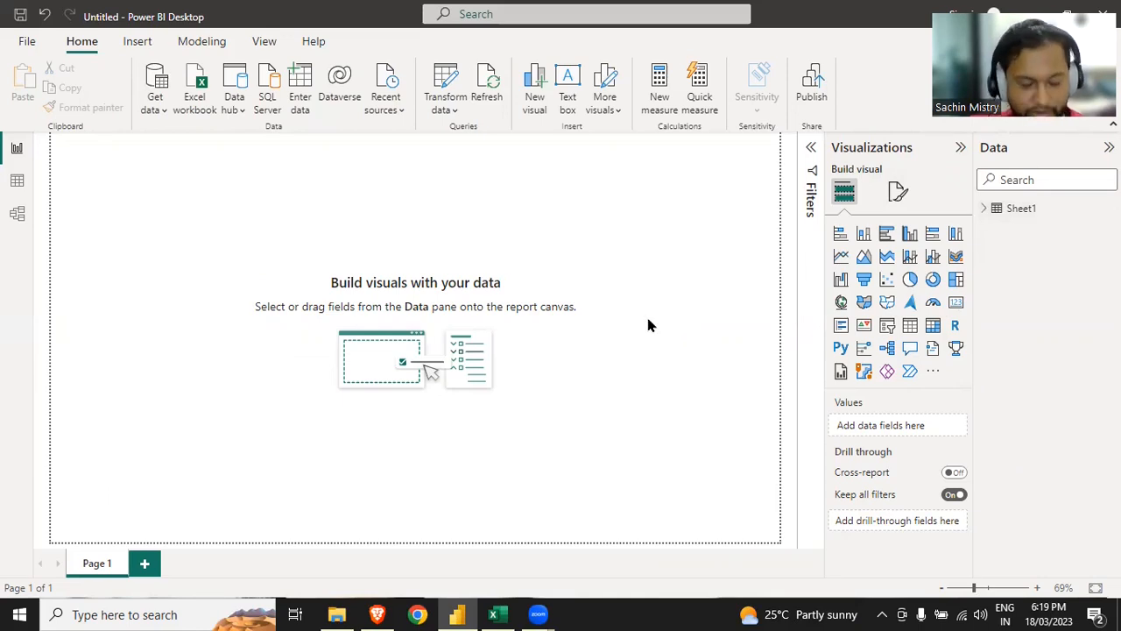
Step: Switch to the cloud_kitchen_solution_excel workbook in Excel and check the first question, about the most popular item
{"action": "key", "text": "alt+Tab"}
{"action": "key", "text": "alt+Tab"}
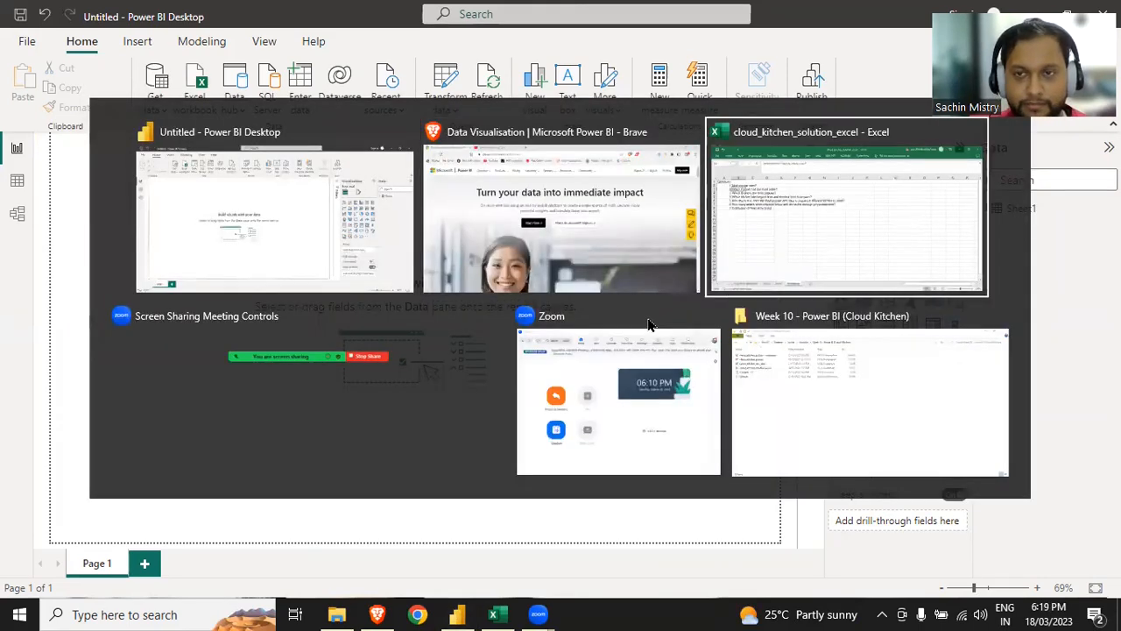
{"action": "left_click", "coordinate": [110, 162]}
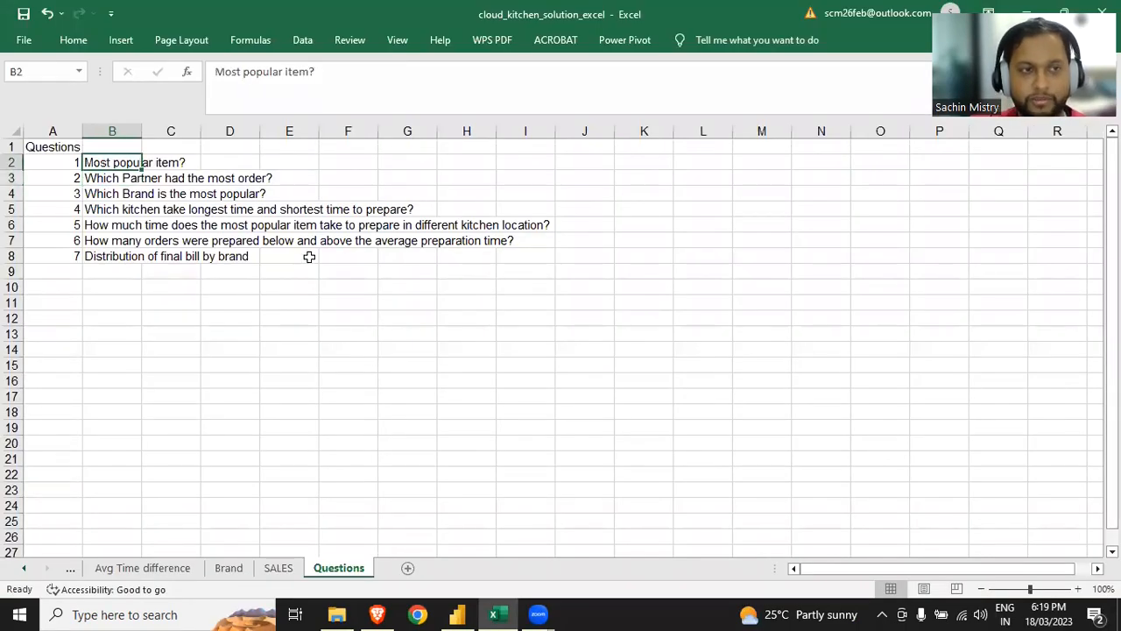
Step: Return to Power BI Desktop and build a widened matrix visual with ITEM_NAME as rows and ORDER_ID as values
{"action": "key", "text": "alt+Tab"}
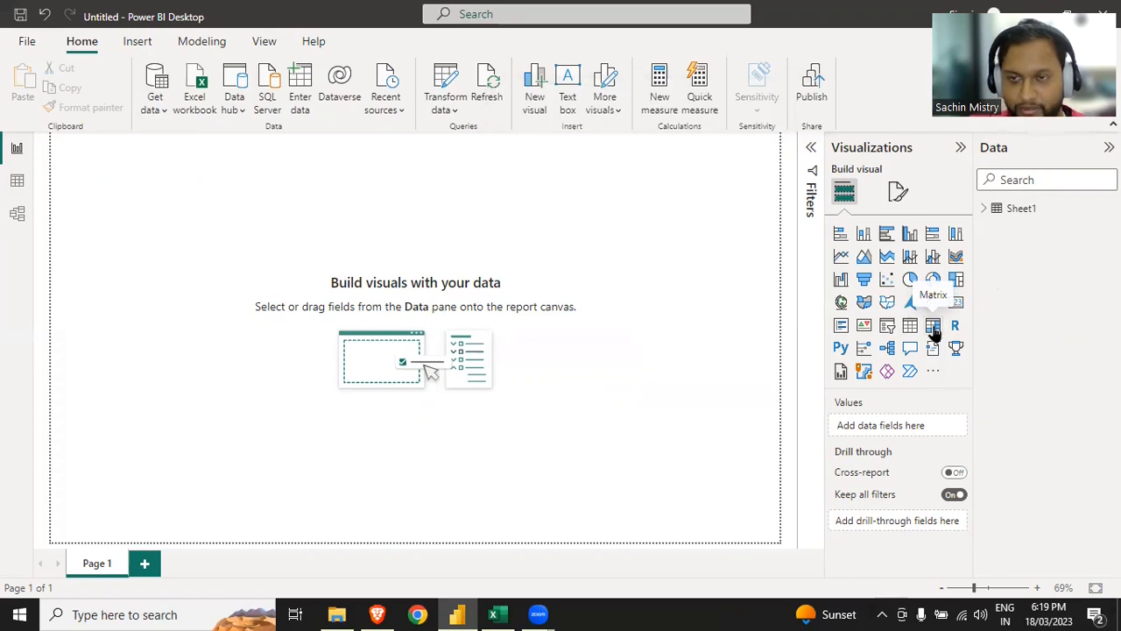
{"action": "left_click", "coordinate": [933, 327]}
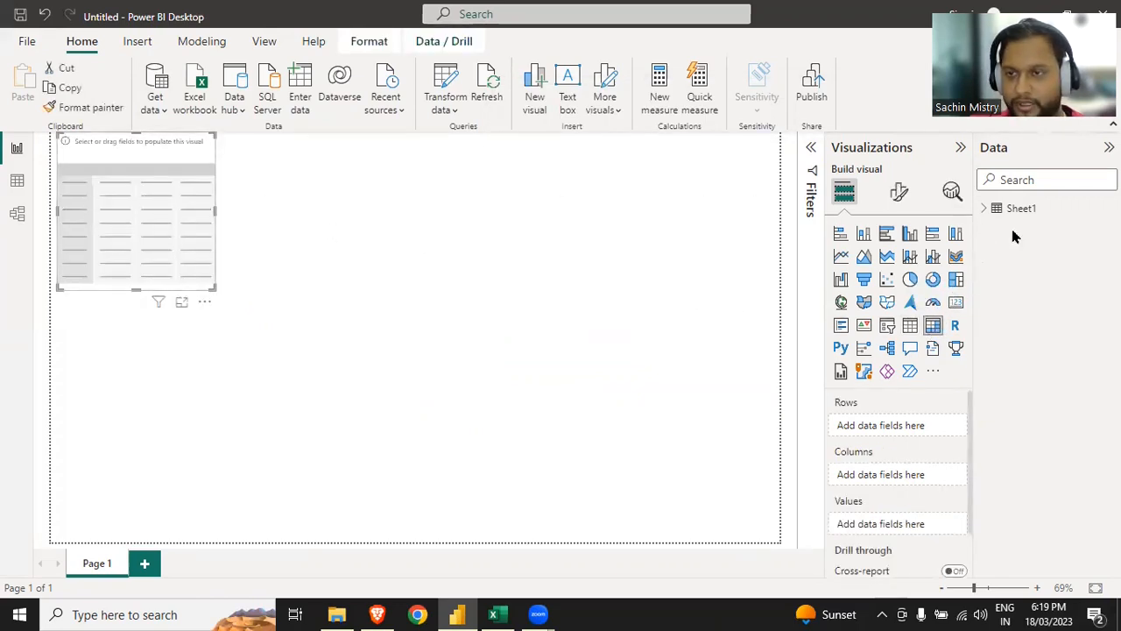
{"action": "left_click", "coordinate": [986, 210]}
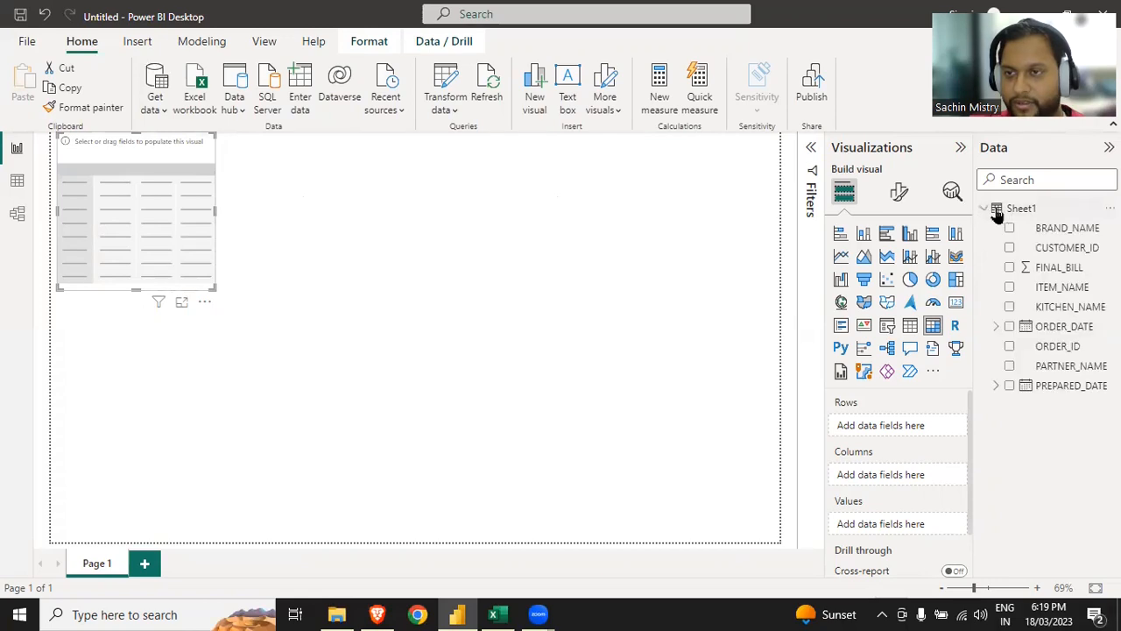
{"action": "left_click", "coordinate": [1009, 289]}
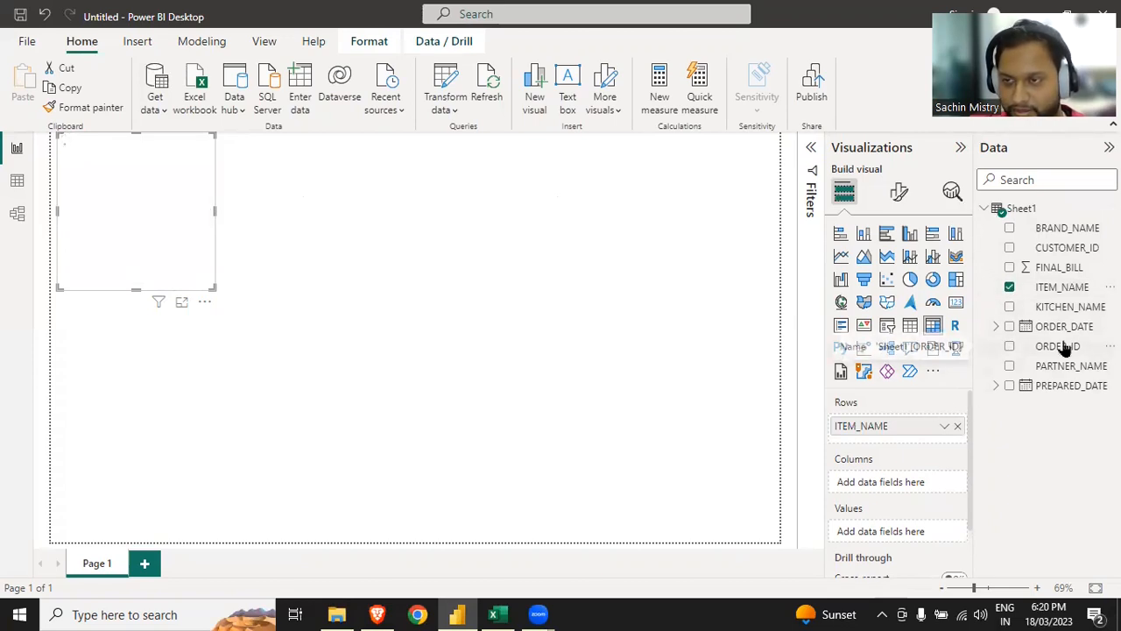
{"action": "left_click_drag", "start_coordinate": [1060, 351], "coordinate": [903, 532]}
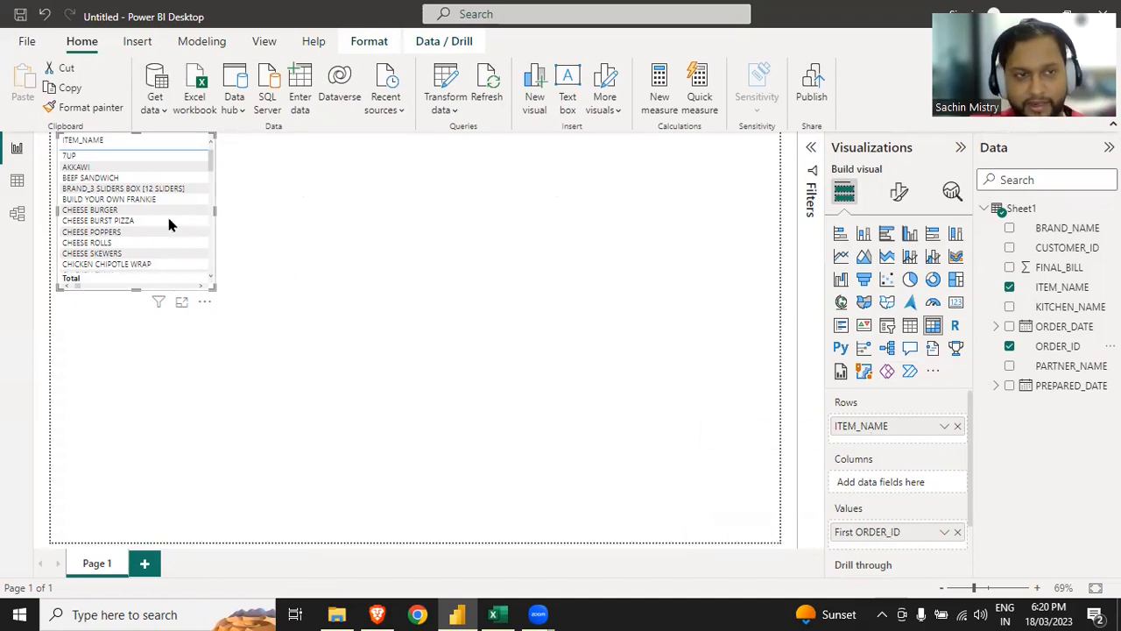
{"action": "left_click_drag", "start_coordinate": [216, 210], "coordinate": [329, 219]}
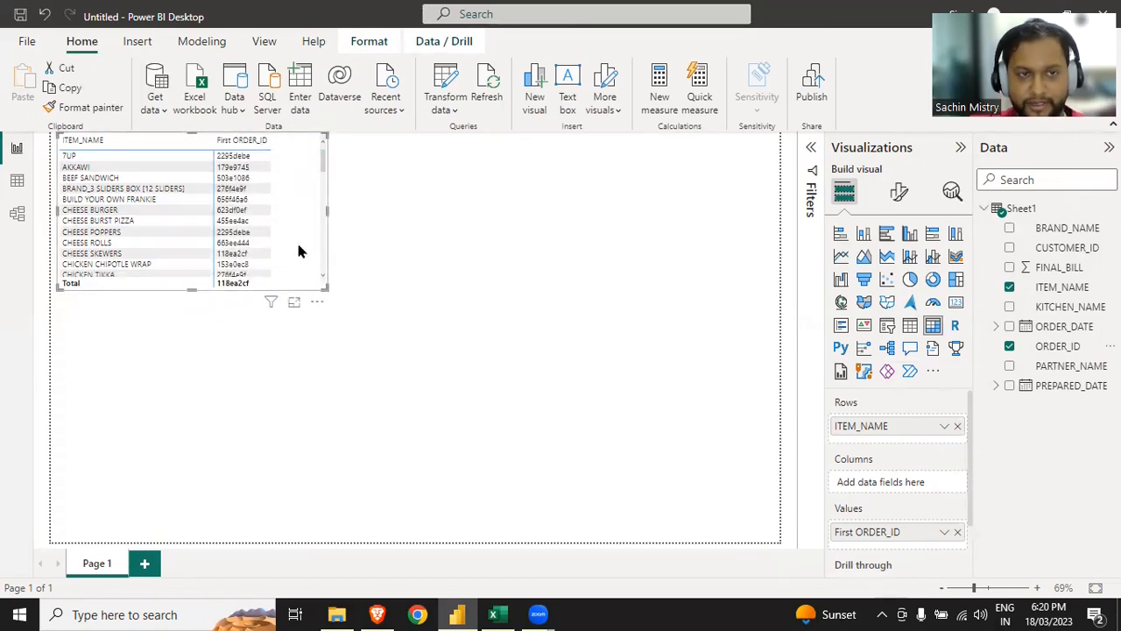
Step: Summarize the matrix's ORDER_ID values with Count (Distinct), widening the visual to fit, and sort the items by that count in descending order
{"action": "left_click", "coordinate": [944, 533]}
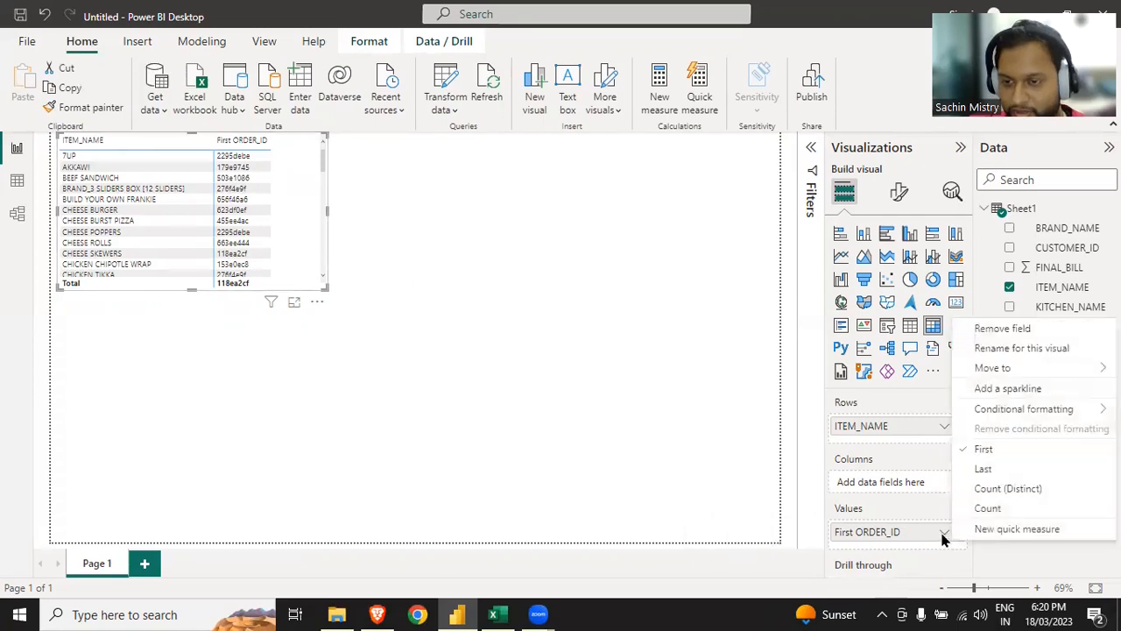
{"action": "left_click", "coordinate": [1012, 489]}
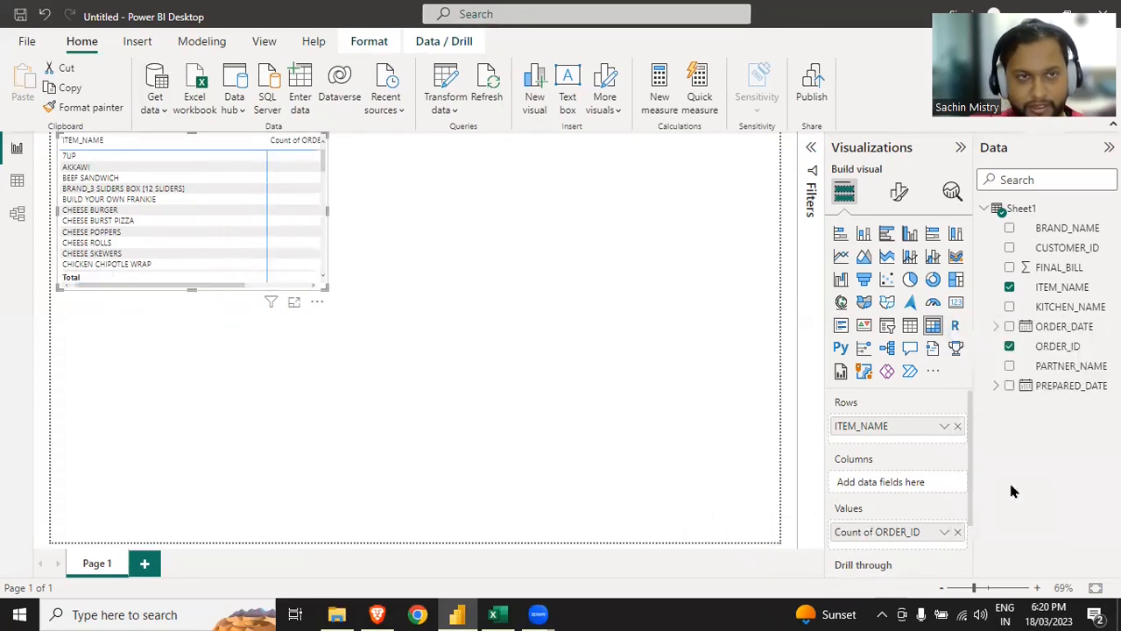
{"action": "left_click_drag", "start_coordinate": [326, 210], "coordinate": [375, 213]}
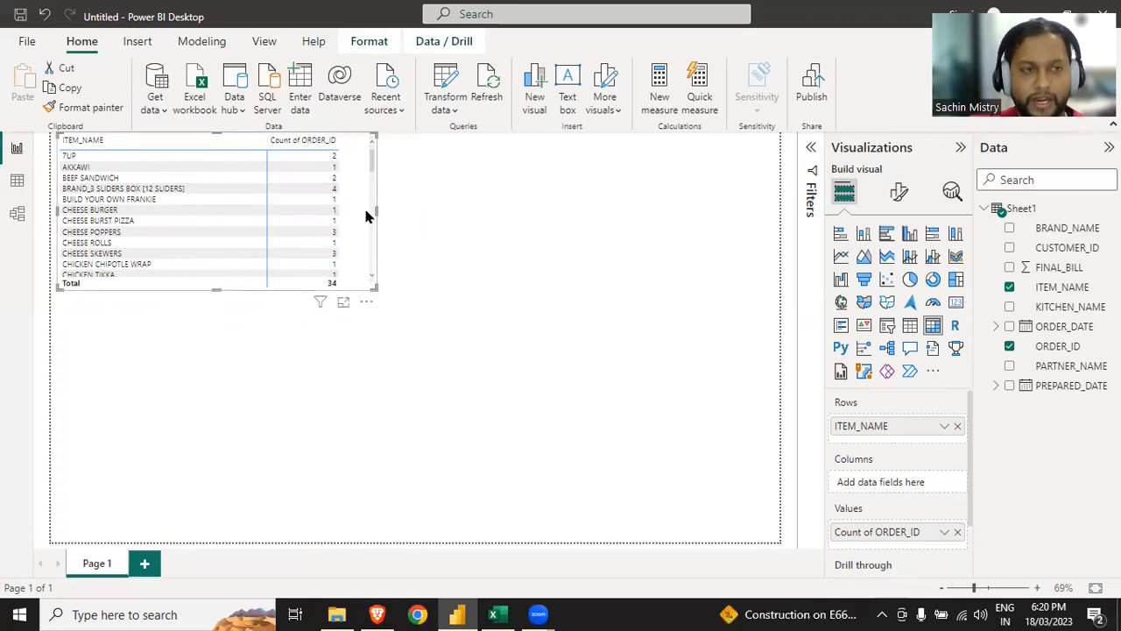
{"action": "left_click", "coordinate": [272, 151]}
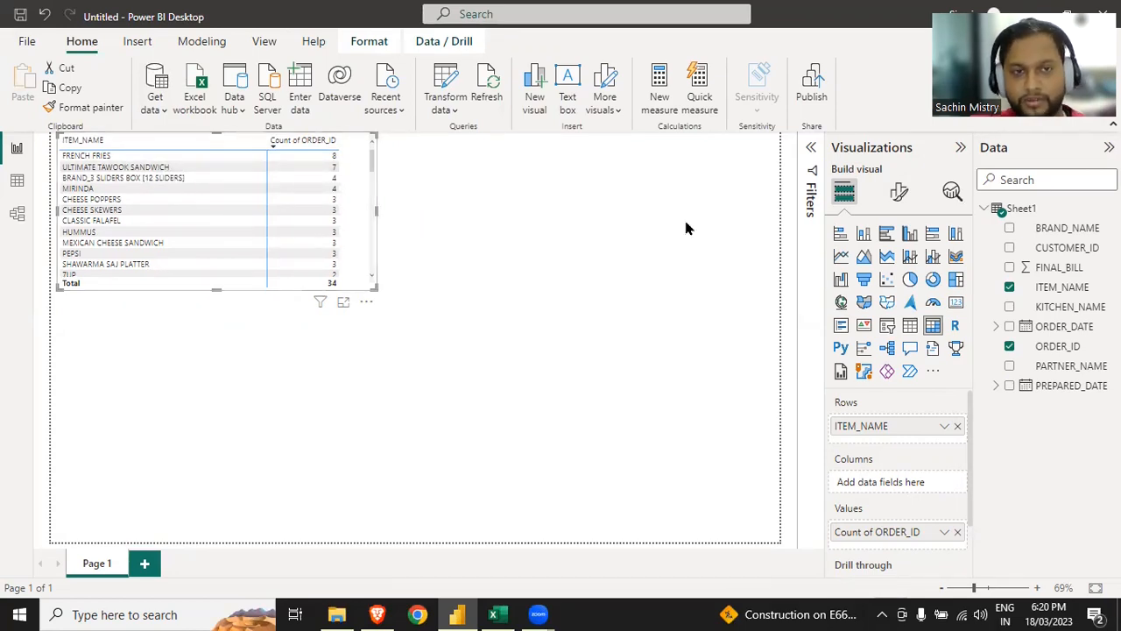
Step: Switch to the cloud_kitchen_solution_excel workbook in Excel and review the questions on partner orders, brand popularity and kitchen preparation time
{"action": "key", "text": "alt+Tab"}
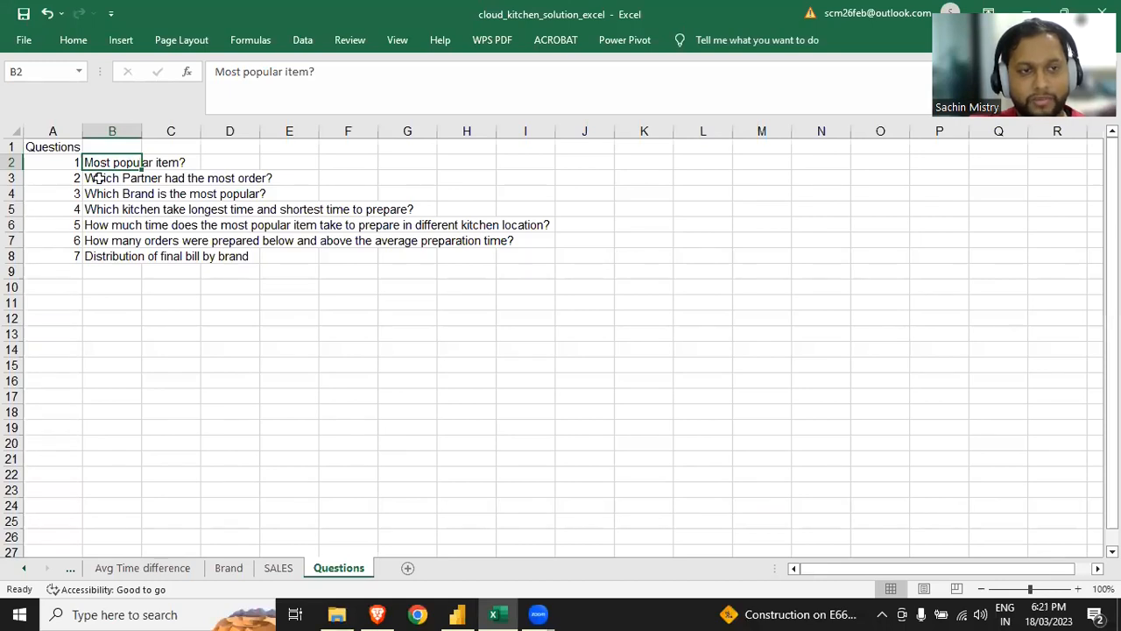
{"action": "left_click", "coordinate": [99, 178]}
{"action": "left_click", "coordinate": [107, 197]}
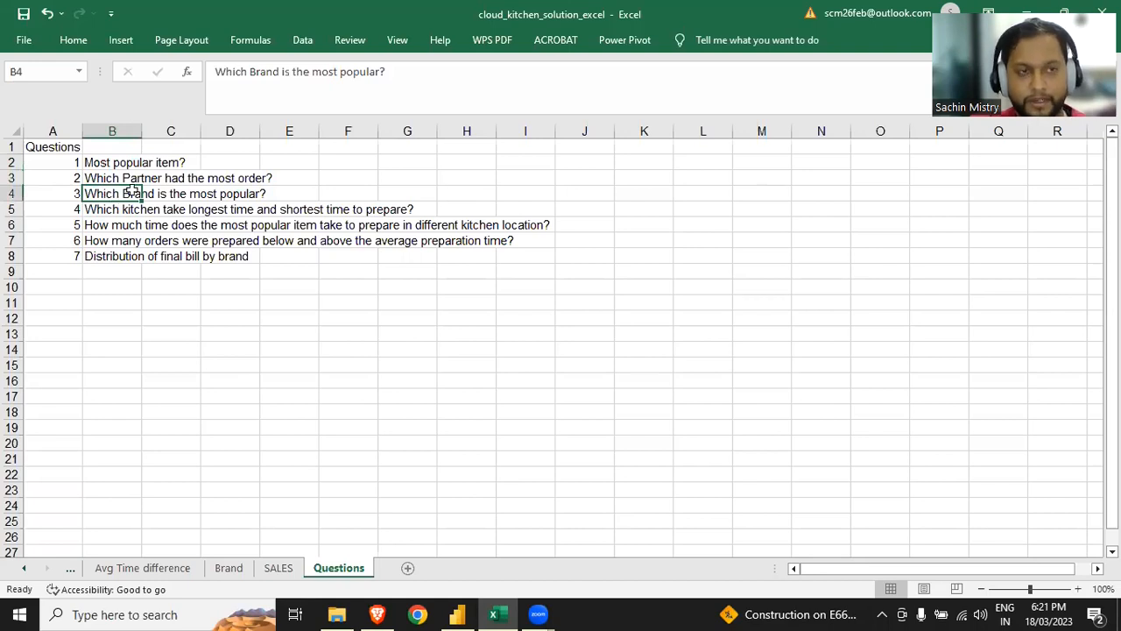
{"action": "key", "text": "alt"}
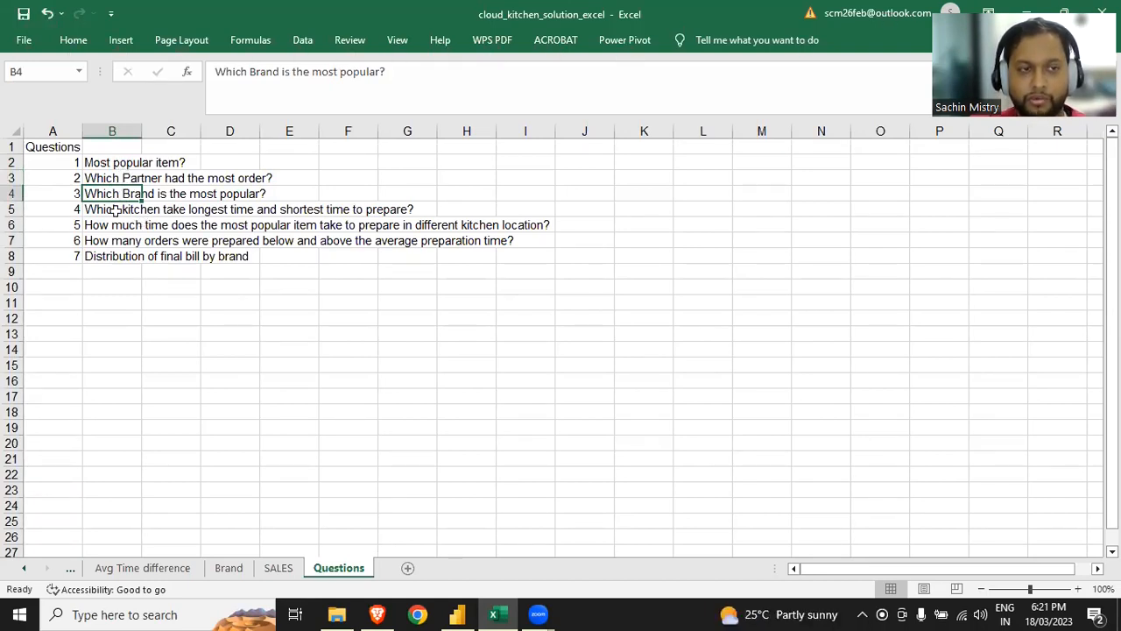
{"action": "left_click", "coordinate": [116, 212]}
Step: Return to Power BI Desktop and replace ITEM_NAME with BRAND_NAME as the matrix rows
{"action": "key", "text": "alt+Tab"}
{"action": "left_click", "coordinate": [561, 212]}
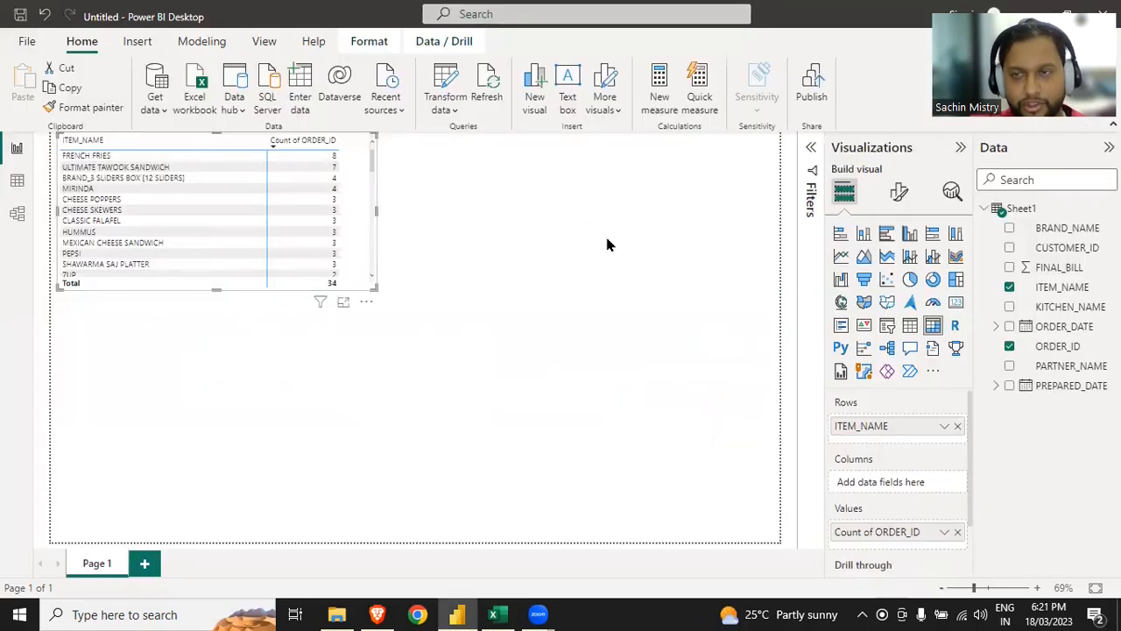
{"action": "left_click", "coordinate": [1009, 288]}
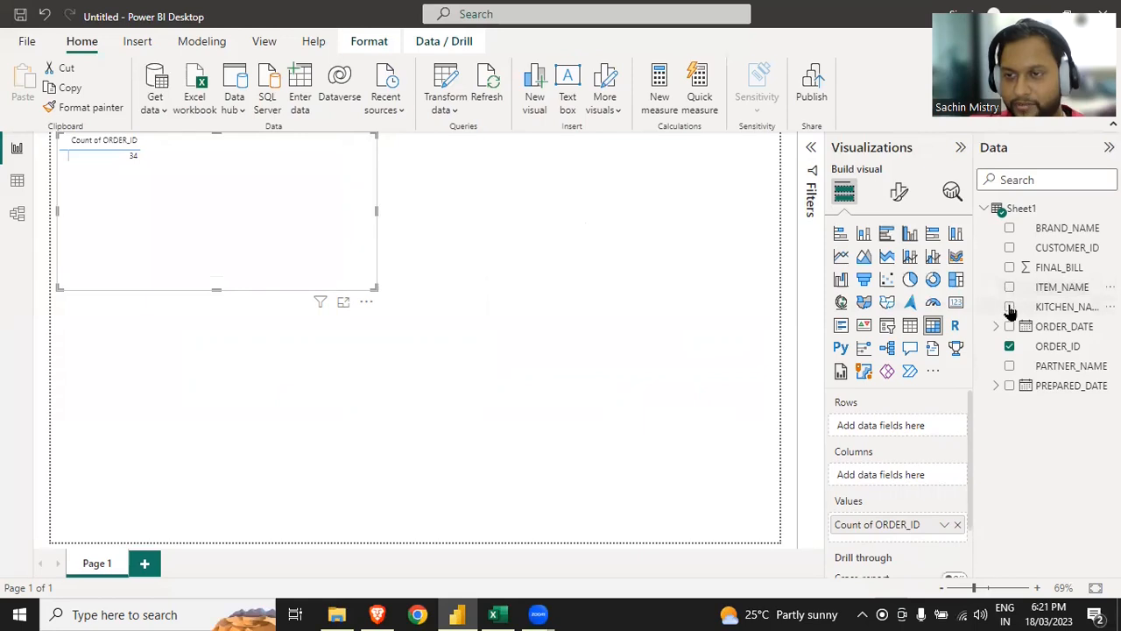
{"action": "left_click", "coordinate": [1010, 228]}
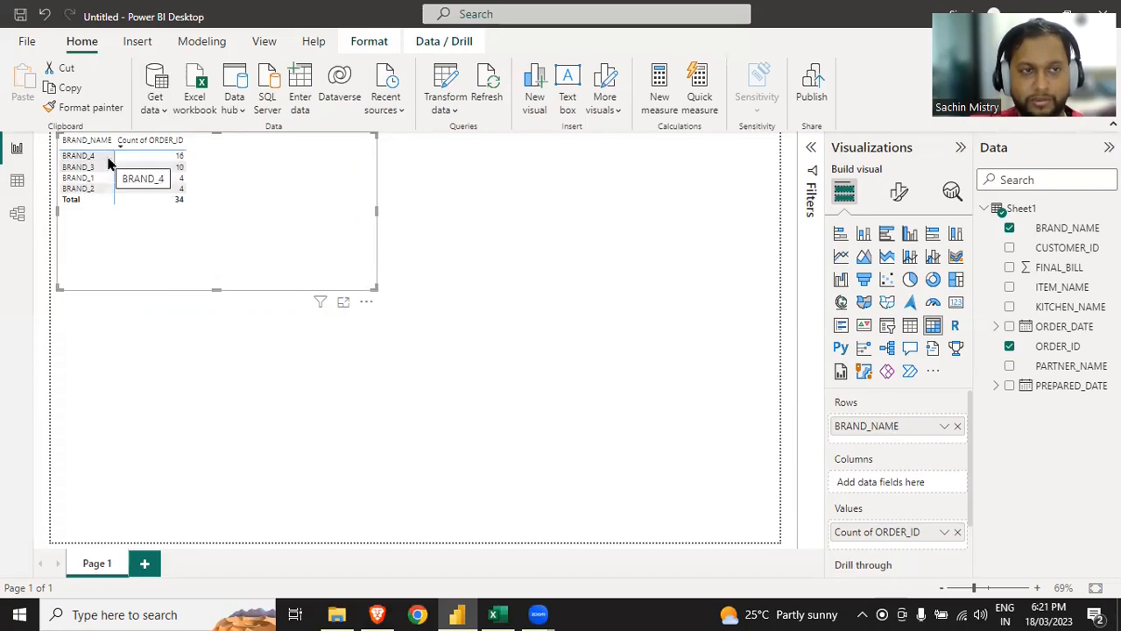
Step: Replace BRAND_NAME with PARTNER_NAME as the matrix rows and move the visual to the middle of the page
{"action": "left_click", "coordinate": [1011, 230]}
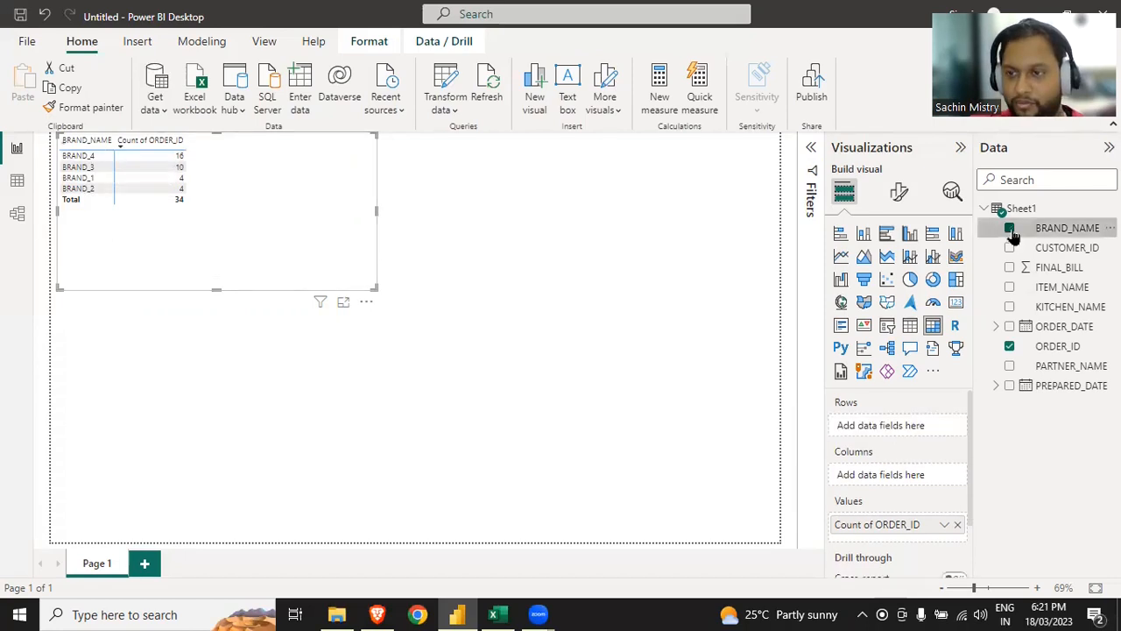
{"action": "left_click", "coordinate": [1010, 366]}
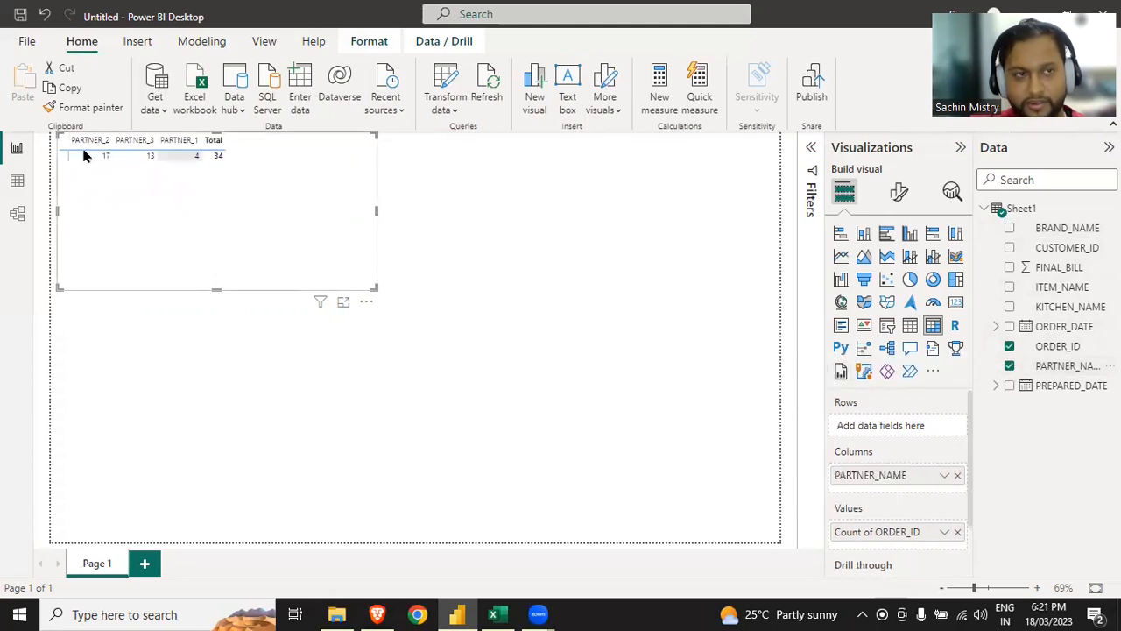
{"action": "left_click_drag", "start_coordinate": [858, 478], "coordinate": [876, 427]}
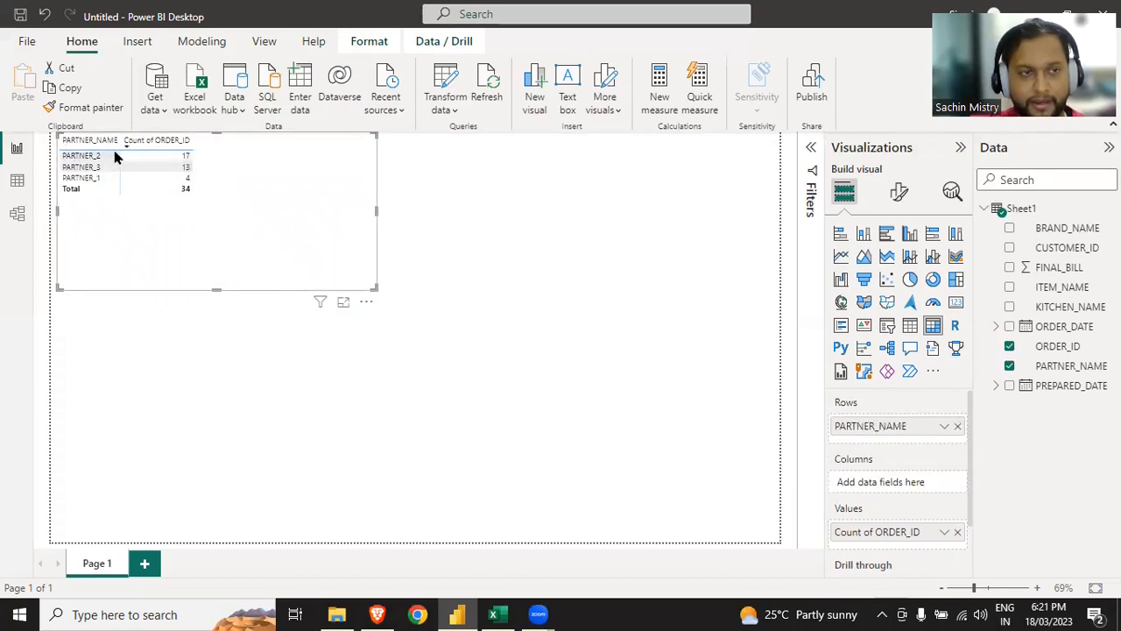
{"action": "mouse_move", "coordinate": [145, 158]}
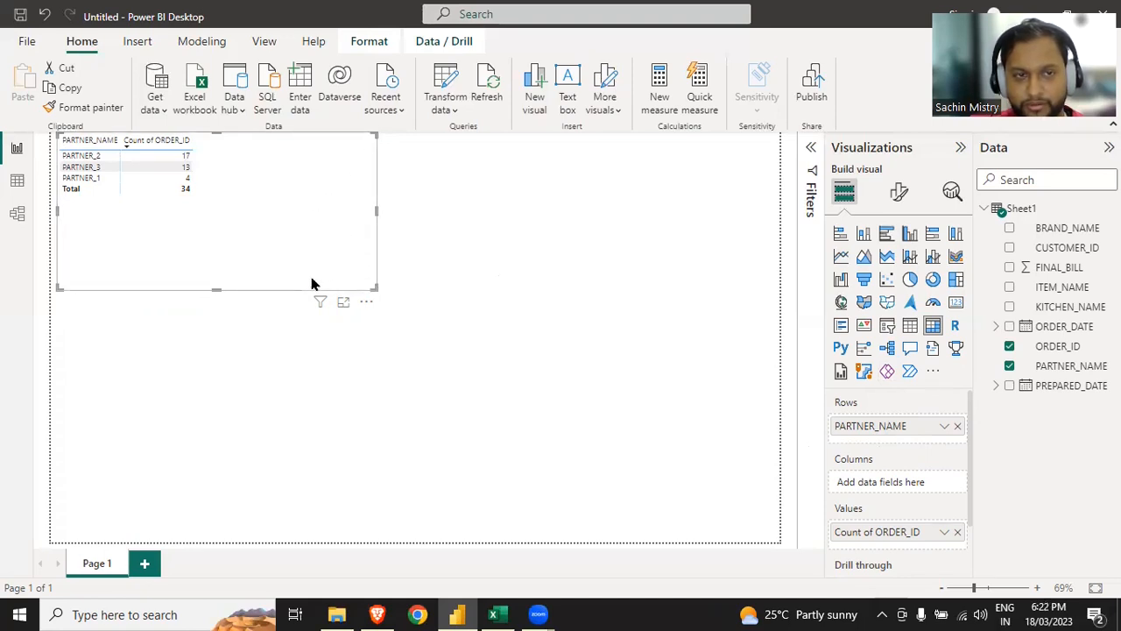
{"action": "left_click_drag", "start_coordinate": [307, 249], "coordinate": [519, 355]}
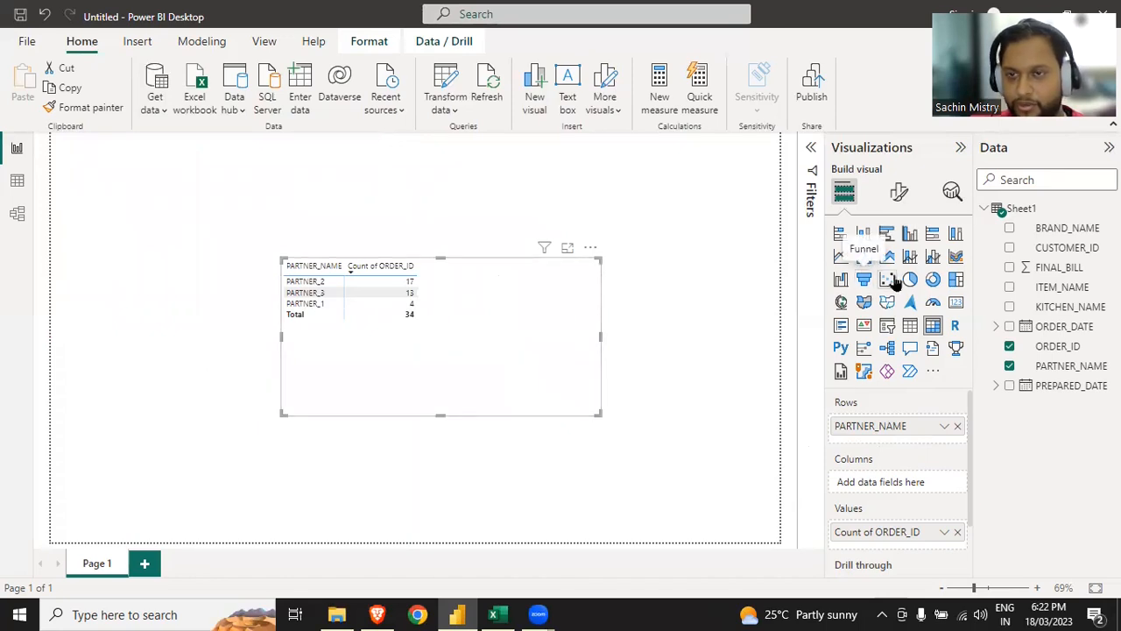
Step: Try displaying the partner order counts as a stacked bar chart and change the visual back to a matrix
{"action": "left_click", "coordinate": [839, 233]}
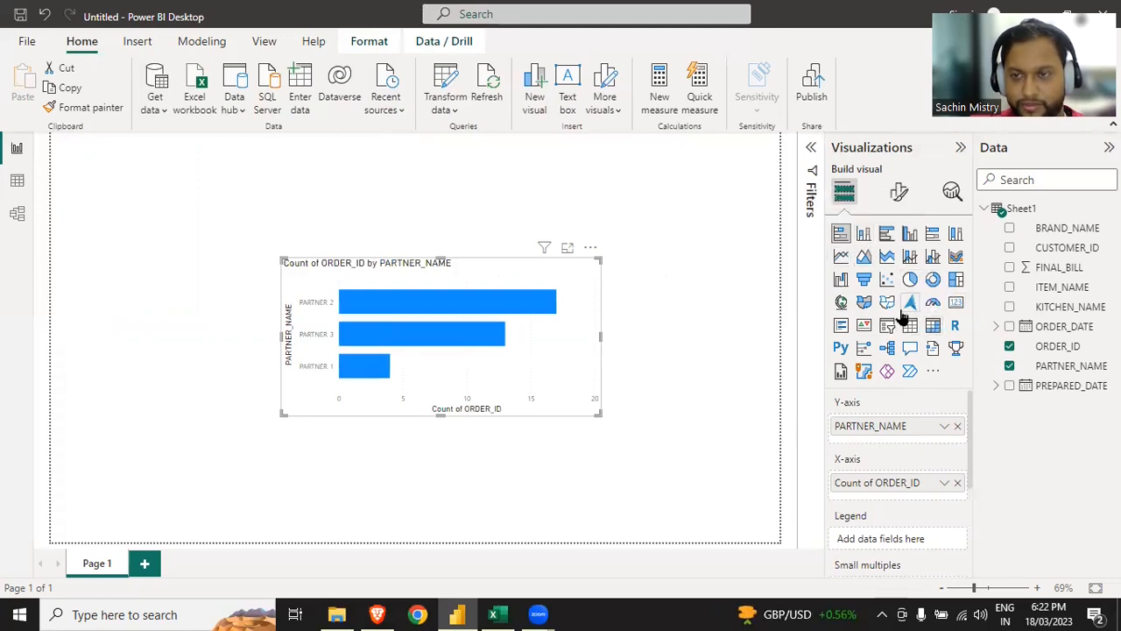
{"action": "left_click", "coordinate": [931, 327]}
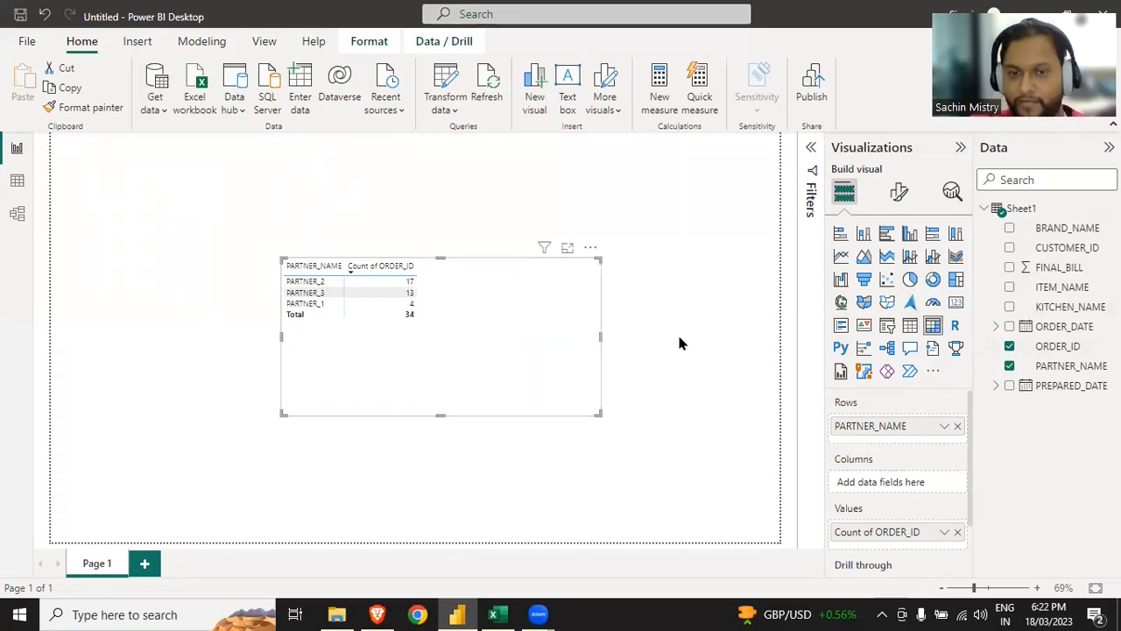
Step: Recheck the kitchen preparation time question in Excel, and examine Sheet1's records and model fields in Power BI Desktop
{"action": "key", "text": "alt+Tab"}
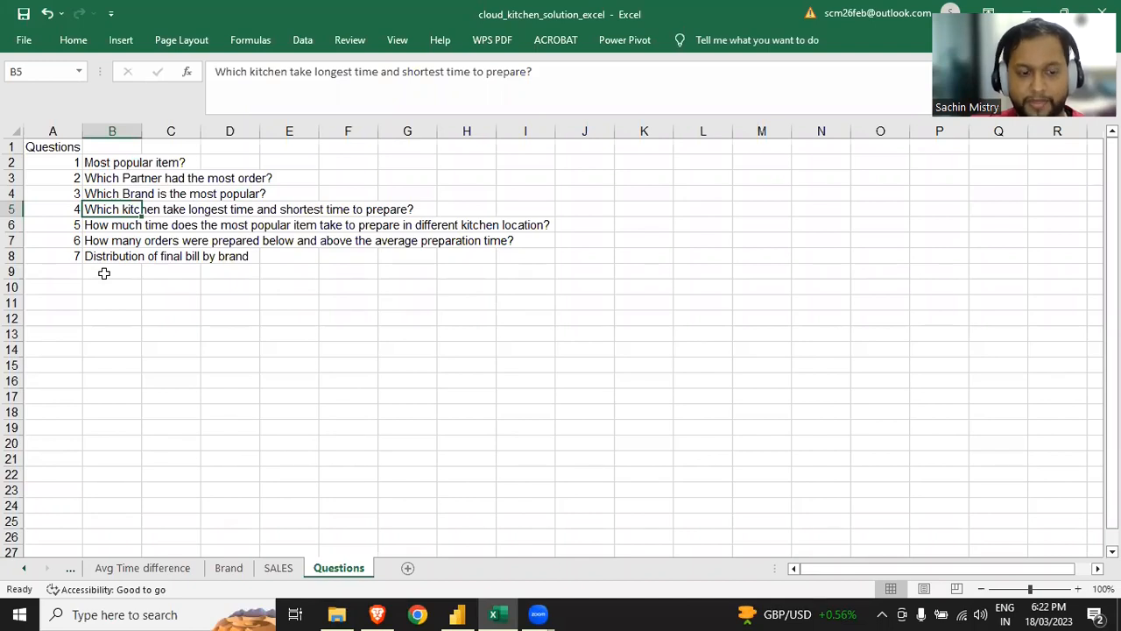
{"action": "key", "text": "alt+Tab"}
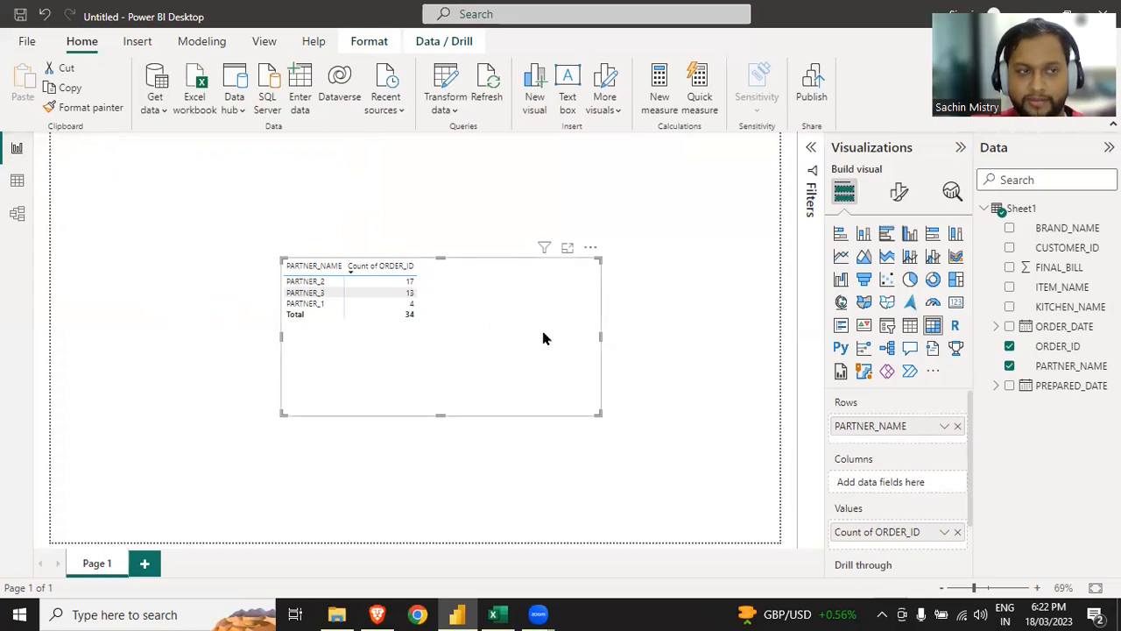
{"action": "left_click", "coordinate": [13, 184]}
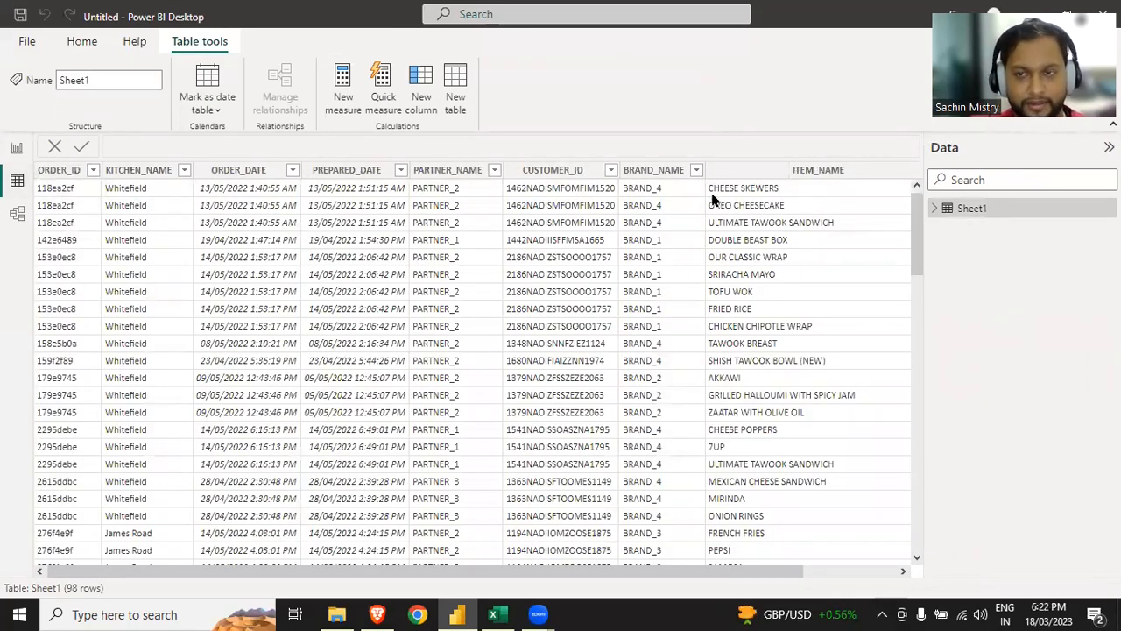
{"action": "scroll", "coordinate": [758, 280], "scroll_direction": "down", "scroll_amount": 9}
{"action": "scroll", "coordinate": [757, 278], "scroll_direction": "down", "scroll_amount": 4}
{"action": "scroll", "coordinate": [758, 278], "scroll_direction": "up", "scroll_amount": 13}
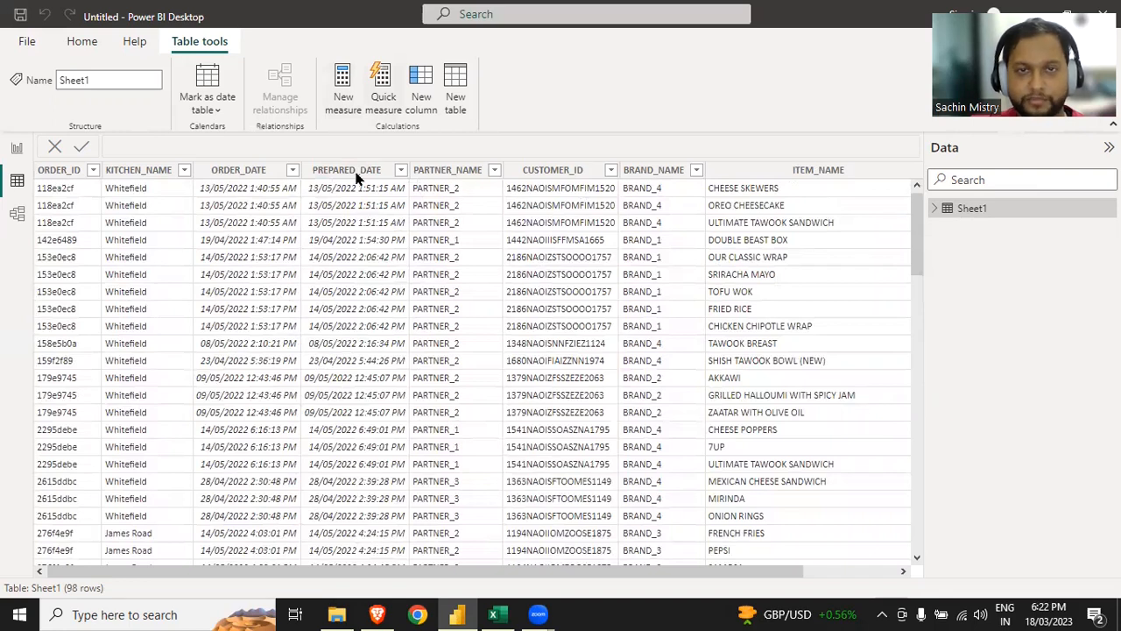
{"action": "left_click", "coordinate": [17, 217]}
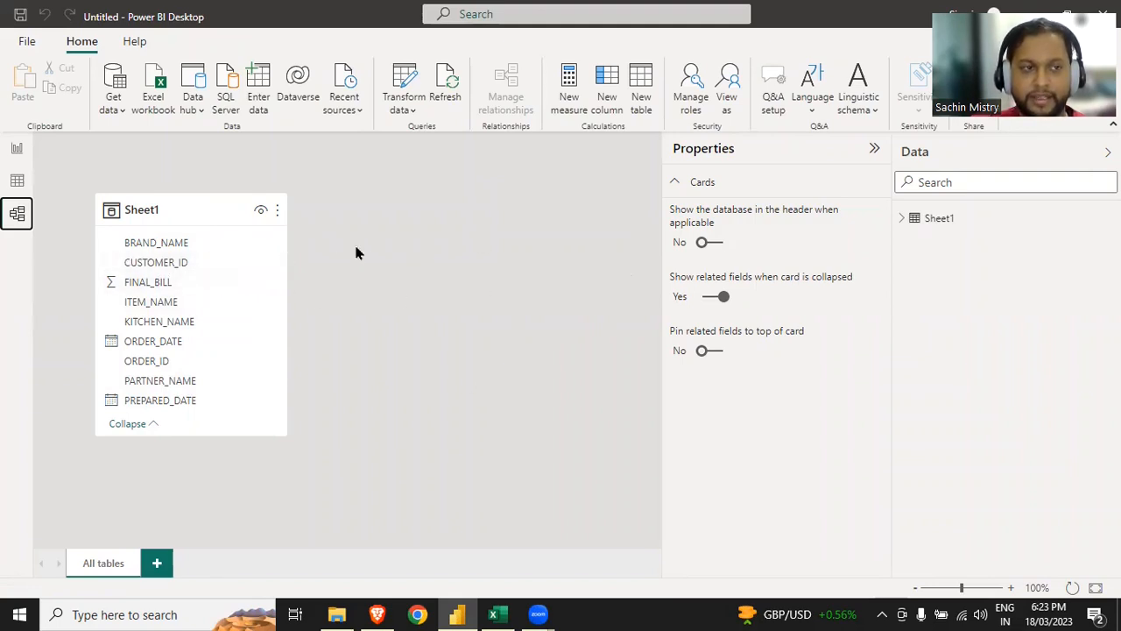
{"action": "left_click", "coordinate": [17, 181]}
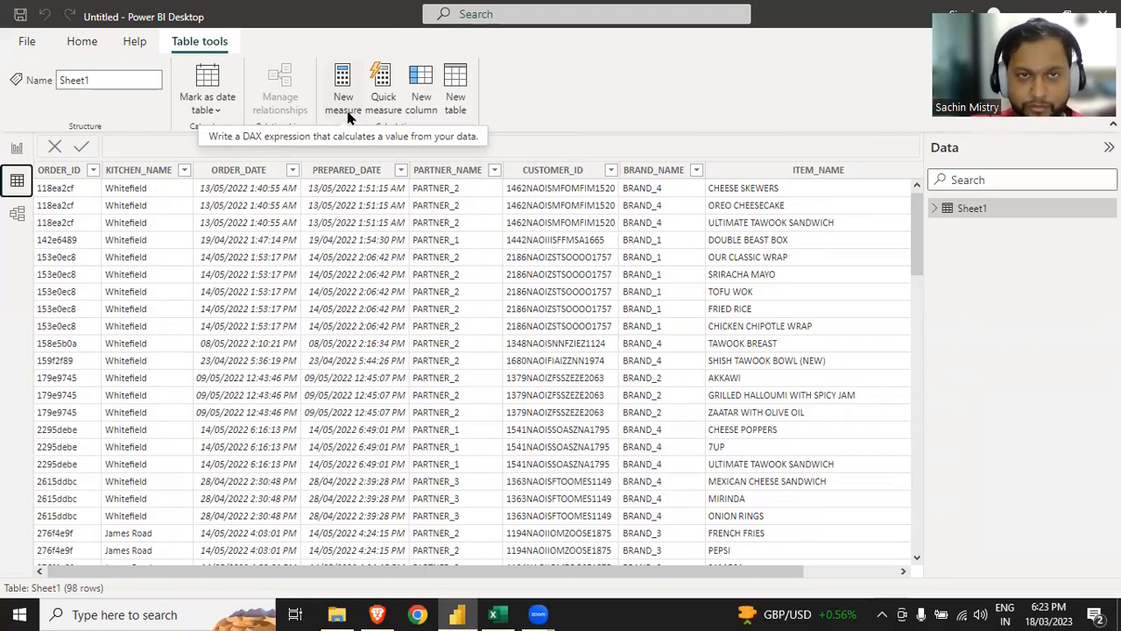
Step: Add a calculated column to Sheet1 and name it time_difference in its formula
{"action": "left_click", "coordinate": [431, 113]}
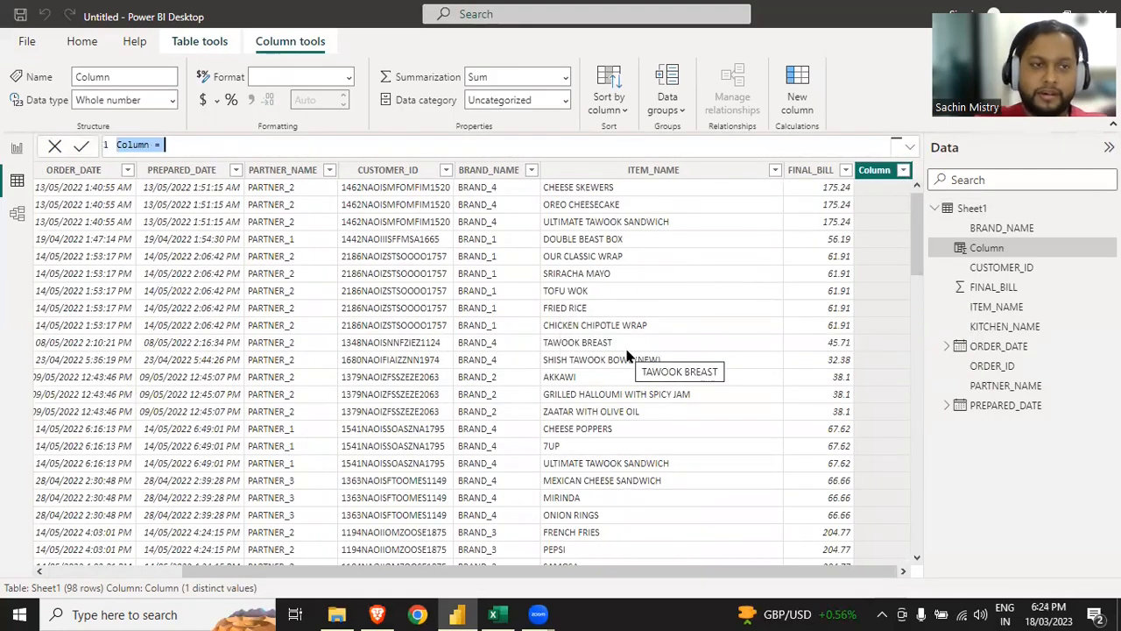
{"action": "left_click", "coordinate": [179, 145]}
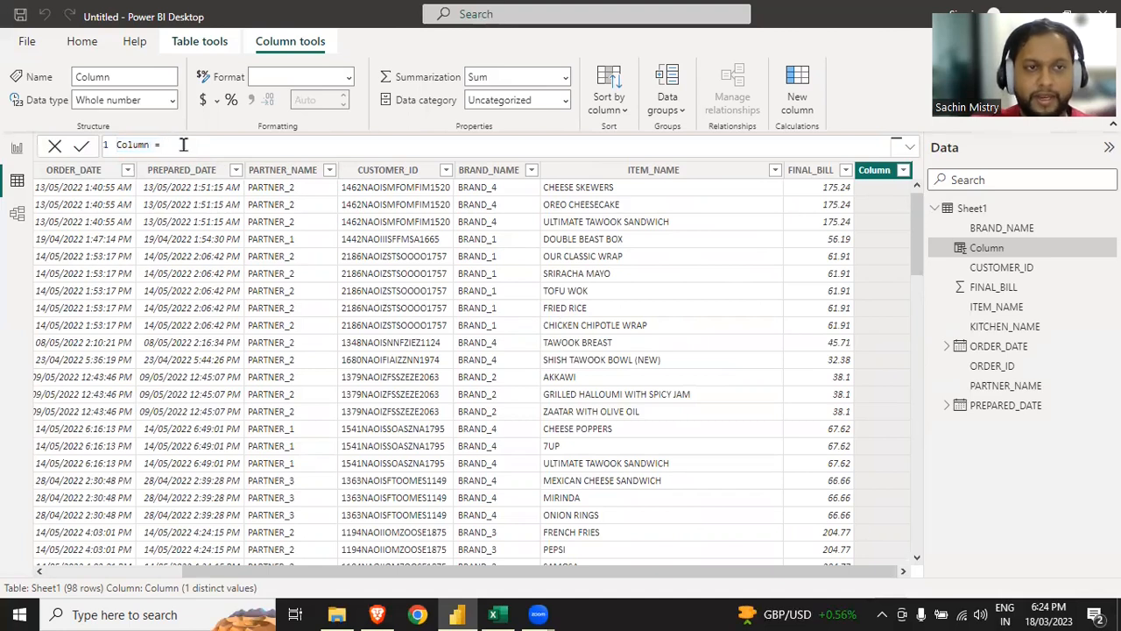
{"action": "left_click_drag", "start_coordinate": [183, 145], "coordinate": [116, 145]}
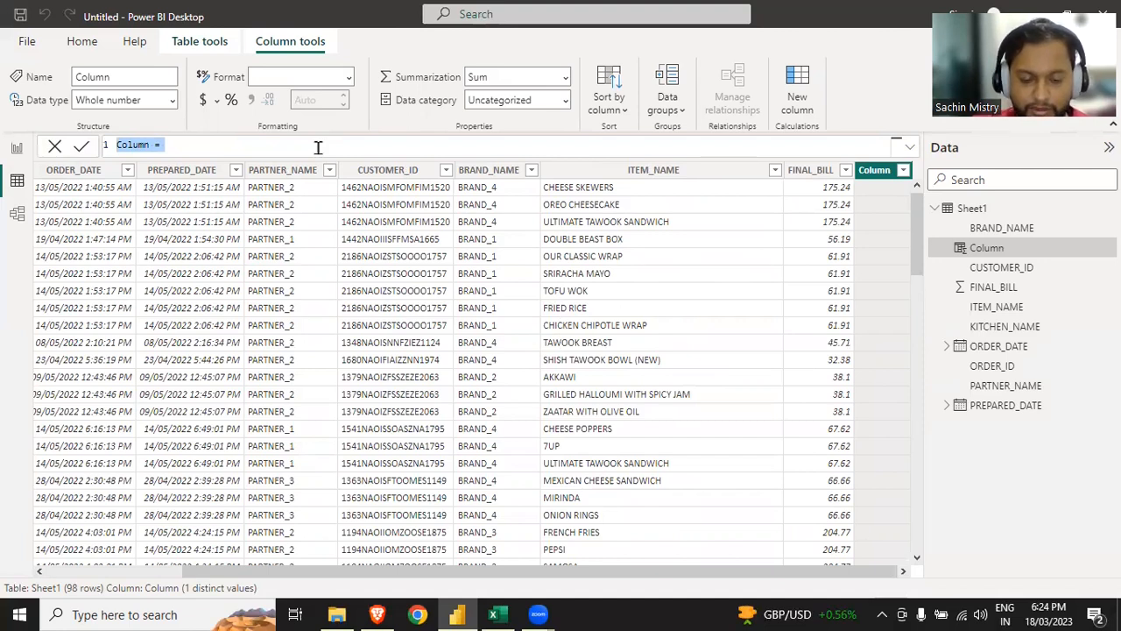
{"action": "type", "text": "ti"}
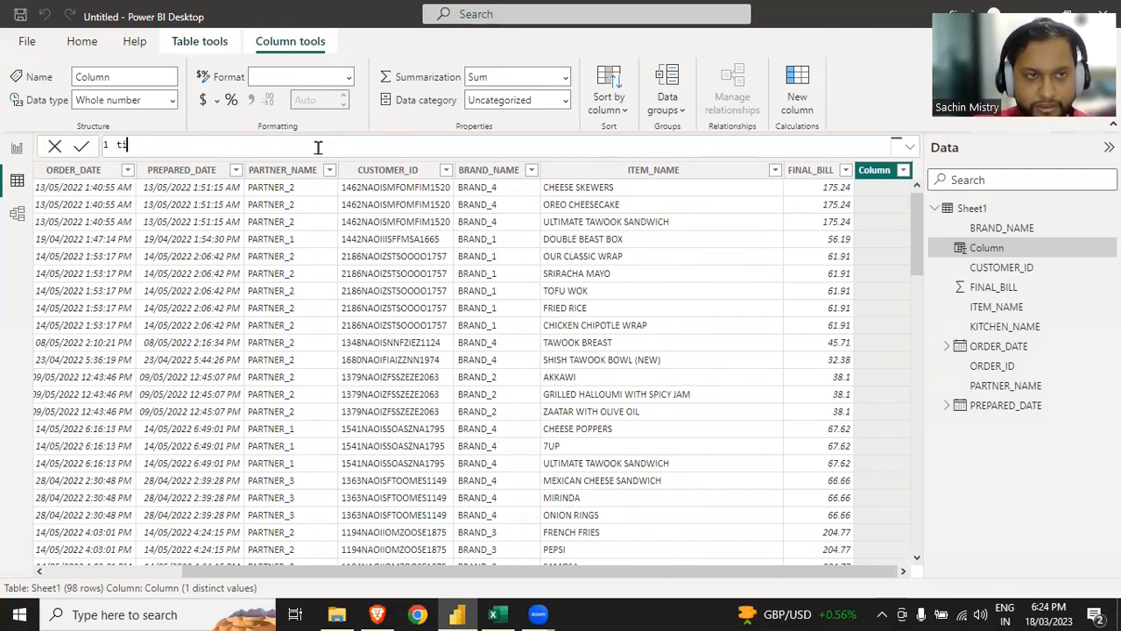
{"action": "type", "text": "me_difference"}
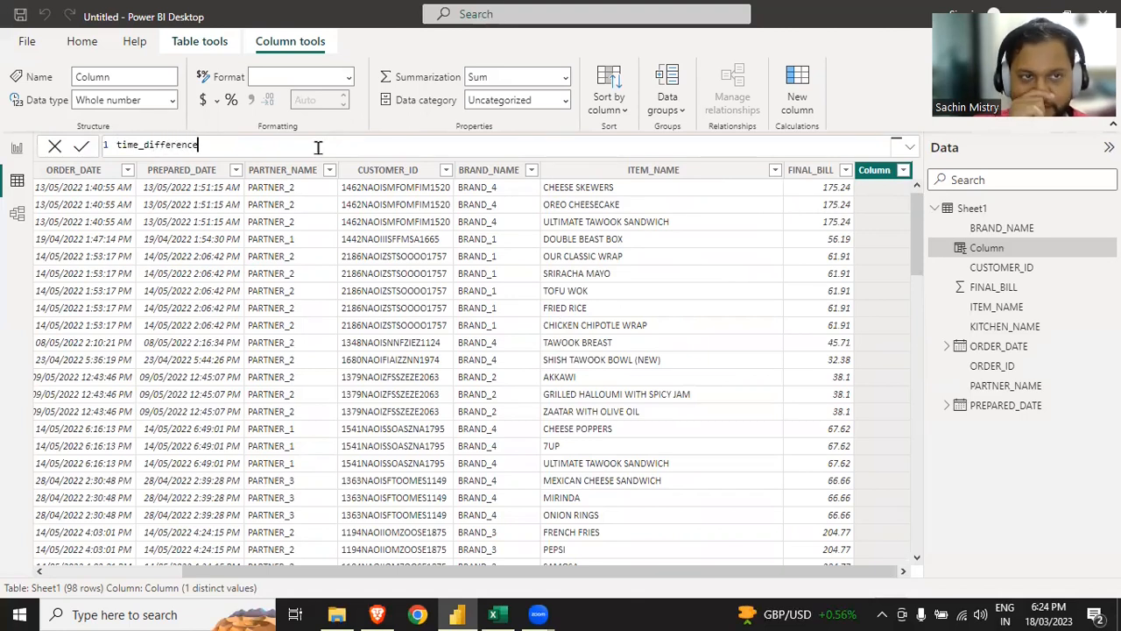
{"action": "type", "text": " ="}
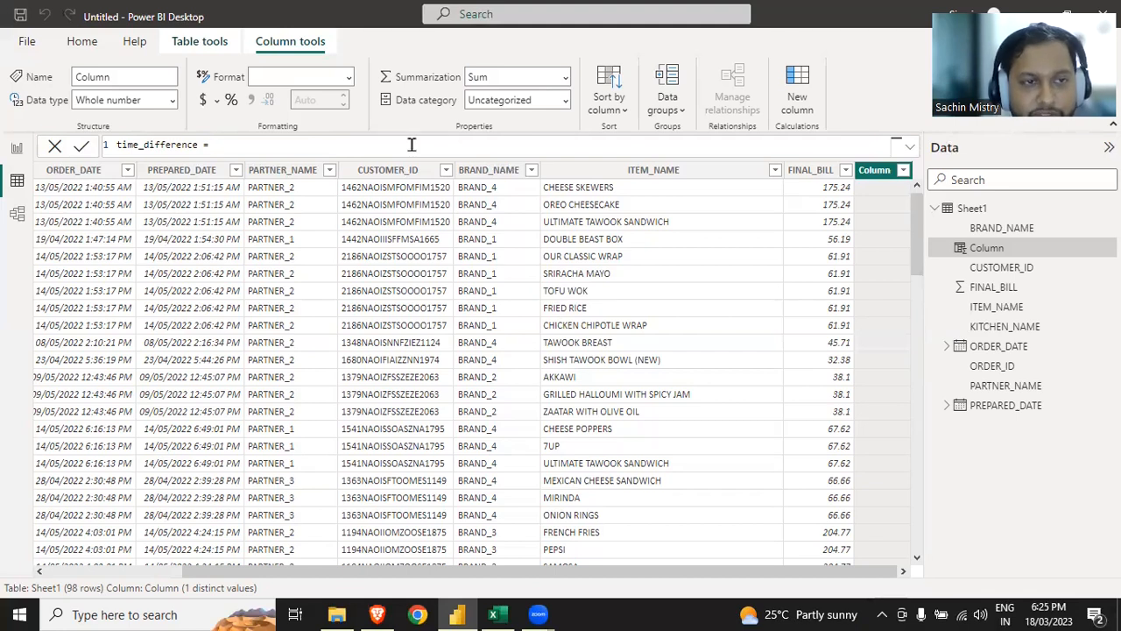
Step: Switch to the Brave browser, search for "date difference in power bi" and read the DATEDIFF syntax and parameters on Microsoft Learn
{"action": "left_click", "coordinate": [378, 613]}
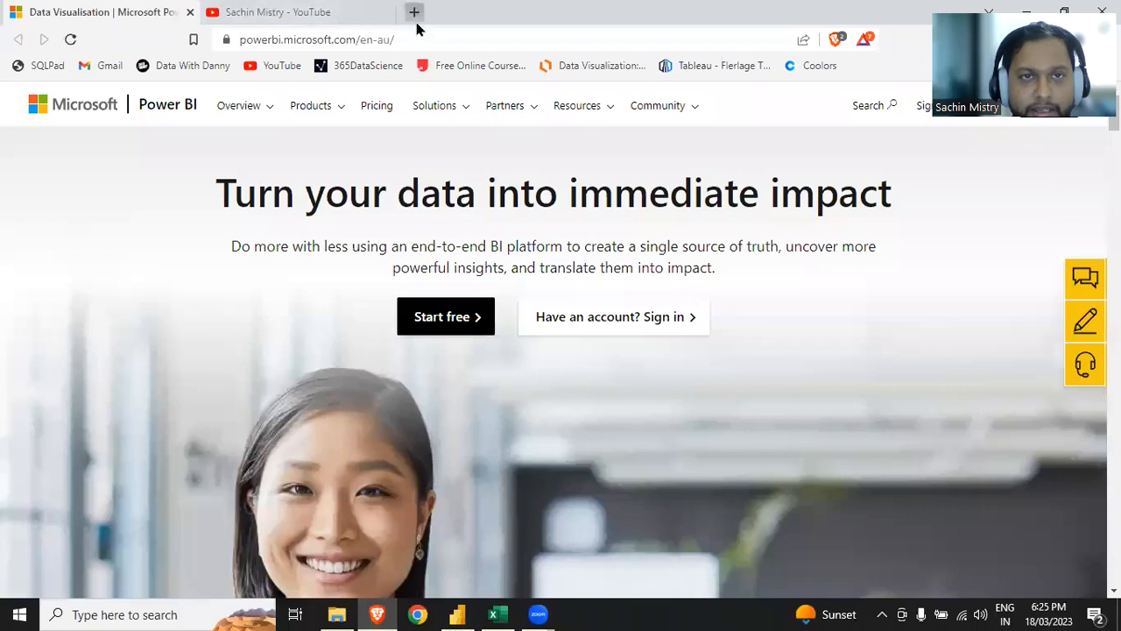
{"action": "left_click", "coordinate": [414, 12]}
{"action": "type", "text": "date difference in power bi"}
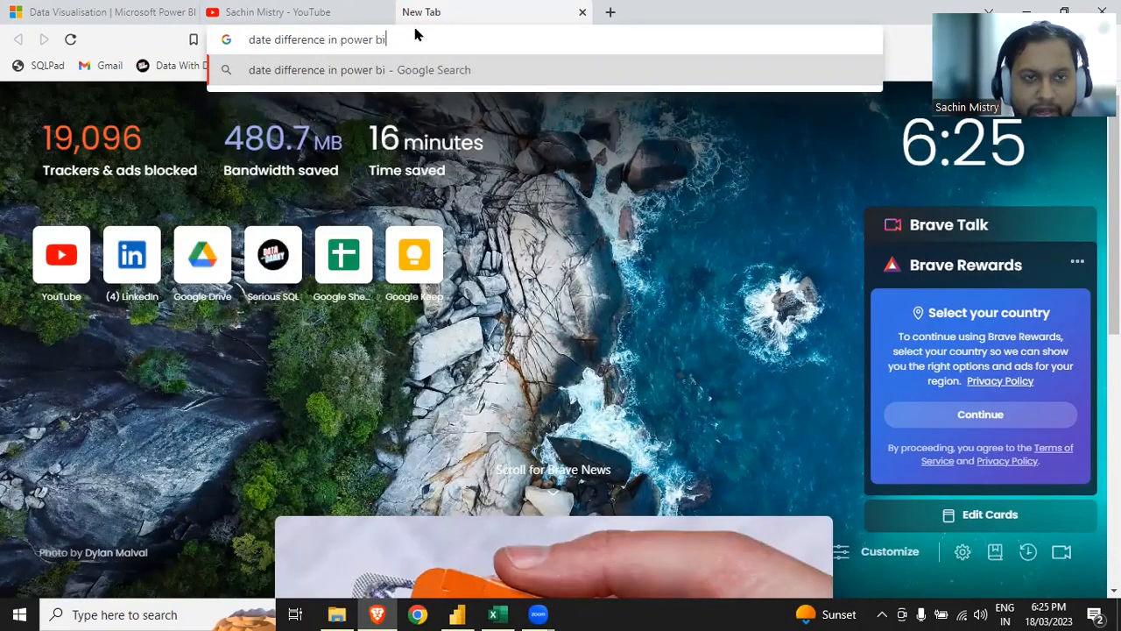
{"action": "key", "text": "Return"}
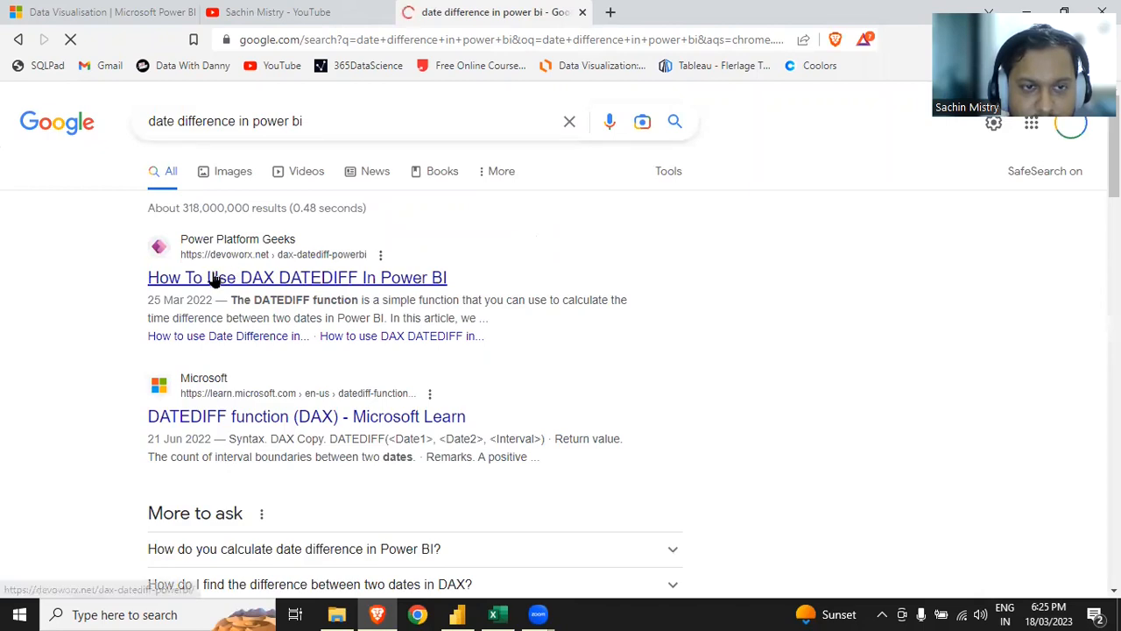
{"action": "left_click", "coordinate": [319, 414]}
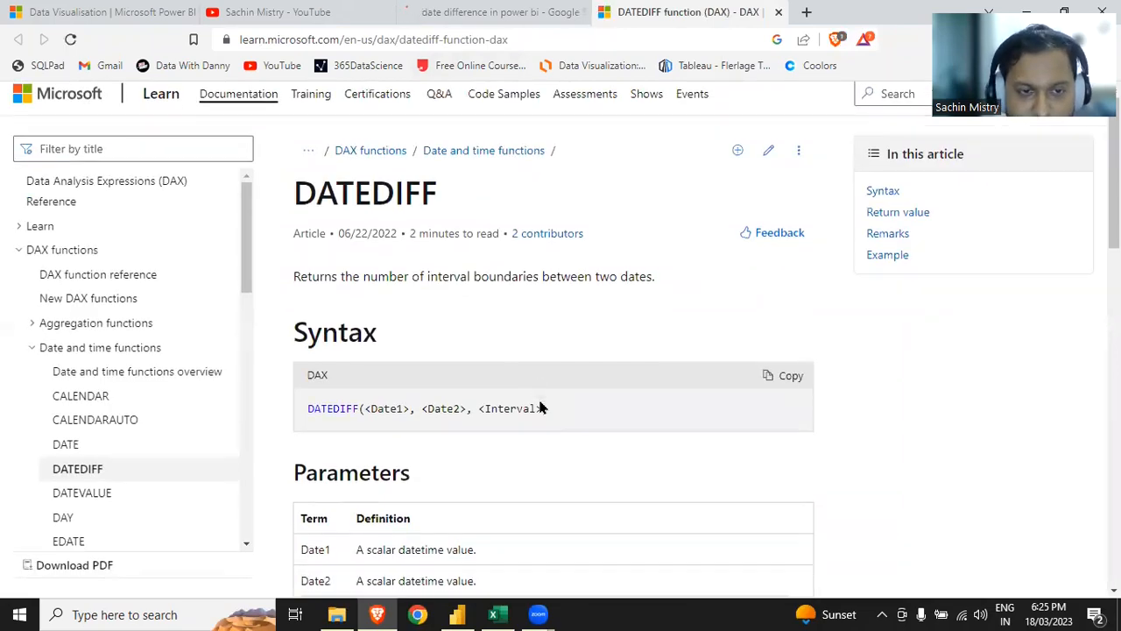
{"action": "scroll", "coordinate": [541, 406], "scroll_direction": "down", "scroll_amount": 1}
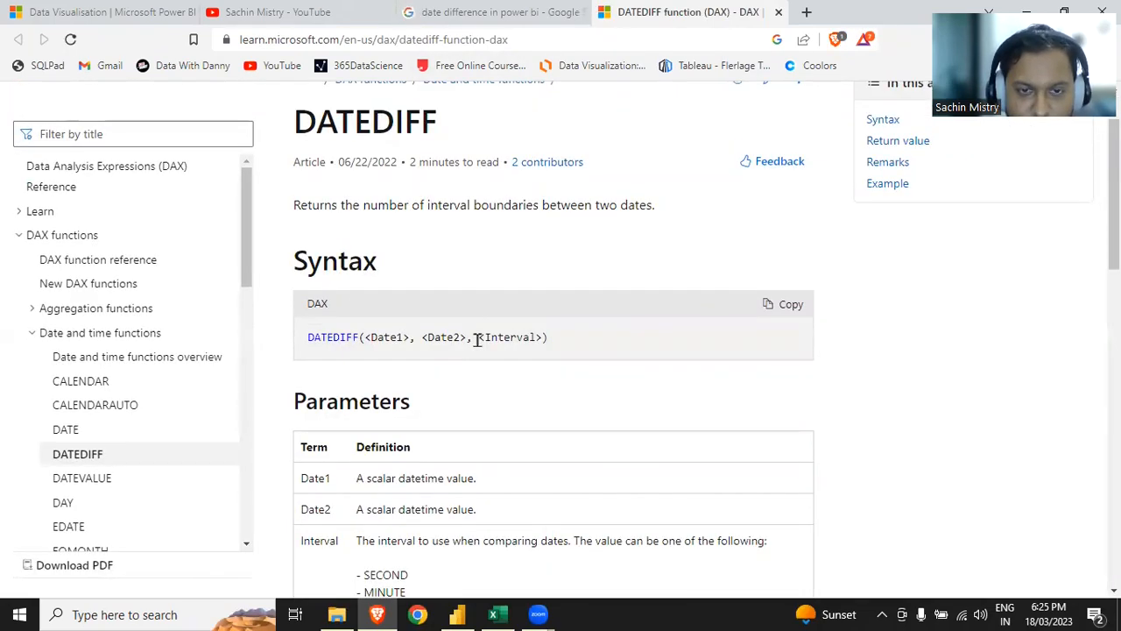
{"action": "scroll", "coordinate": [571, 387], "scroll_direction": "down", "scroll_amount": 2}
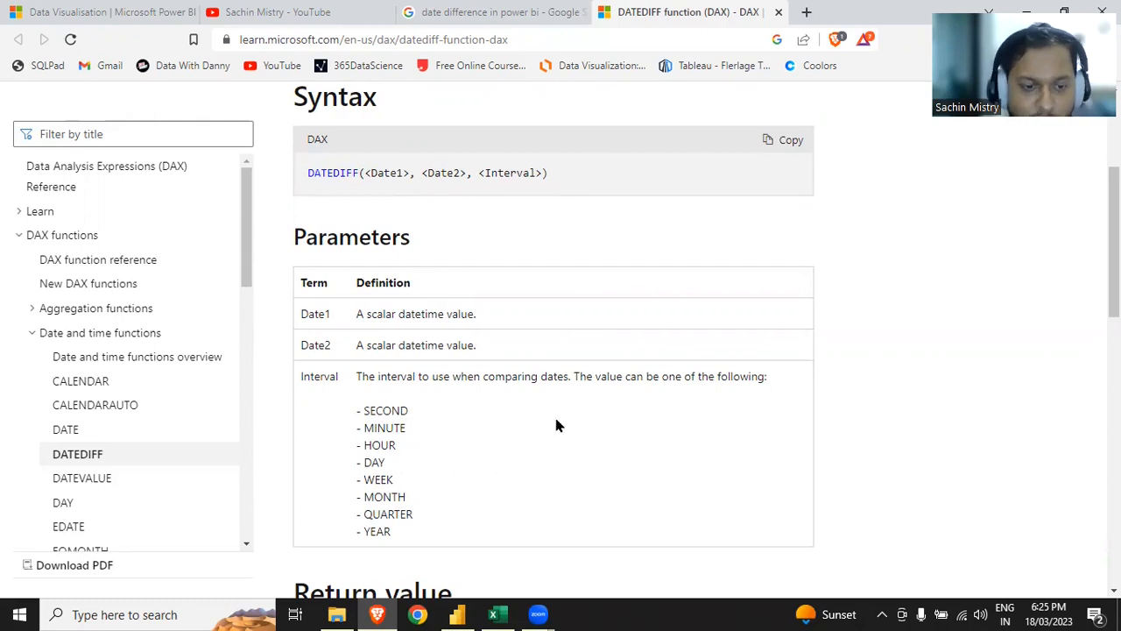
Step: Return to Power BI Desktop and start the time_difference formula with DATEDIFF from Sheet1[ORDER_DATE] to Sheet1[PREPARED_DATE]
{"action": "key", "text": "alt+Tab"}
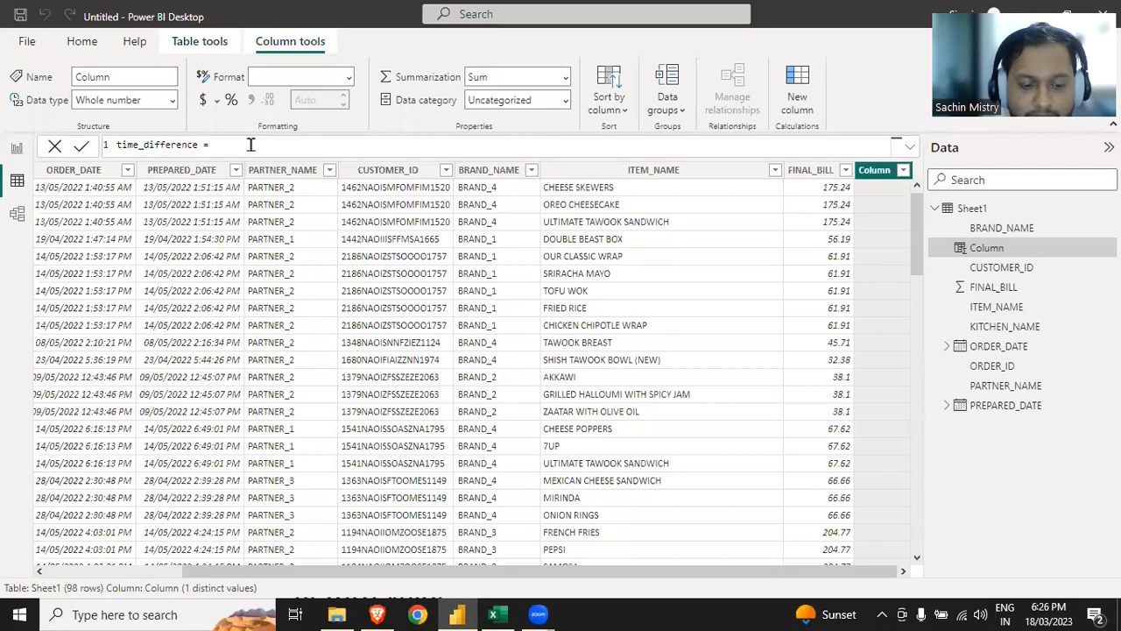
{"action": "type", "text": "date"}
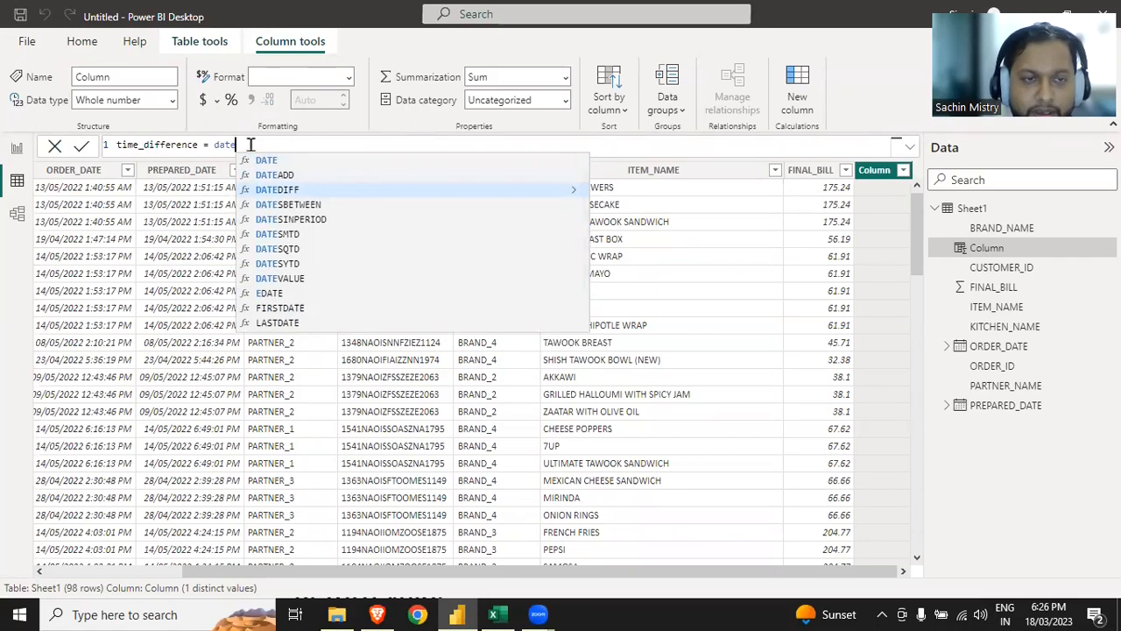
{"action": "key", "text": "Tab"}
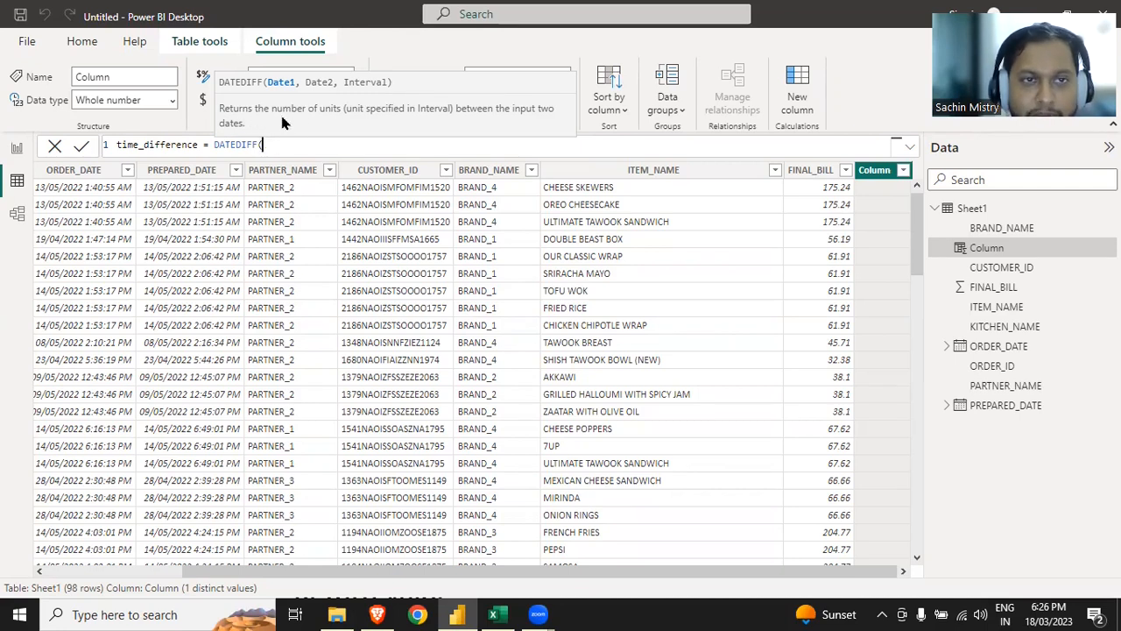
{"action": "type", "text": "order"}
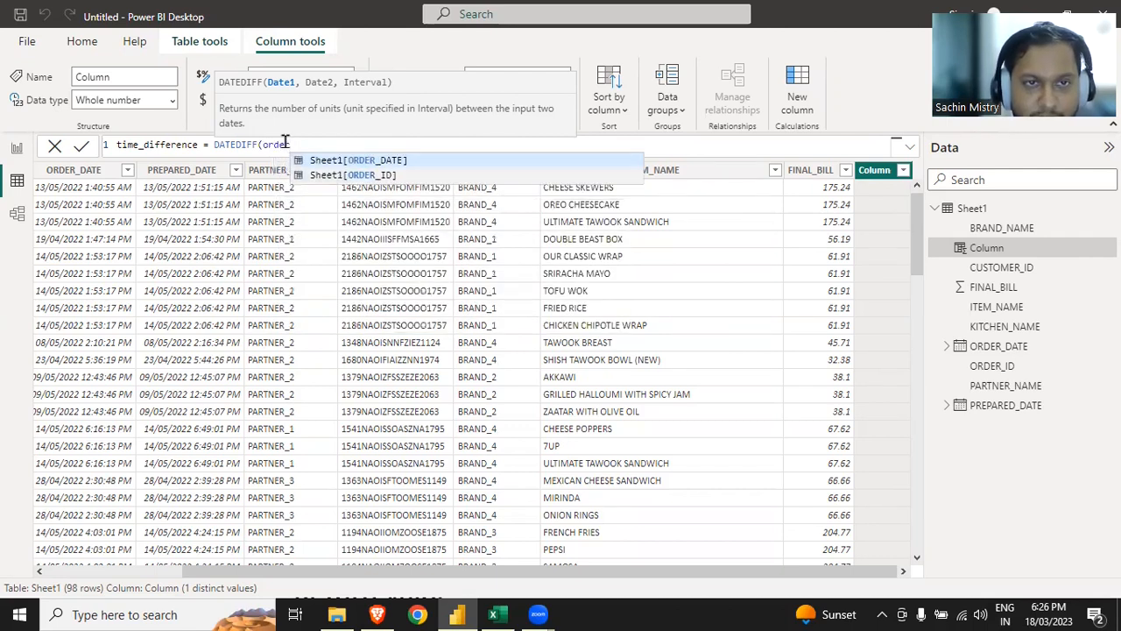
{"action": "key", "text": "Tab"}
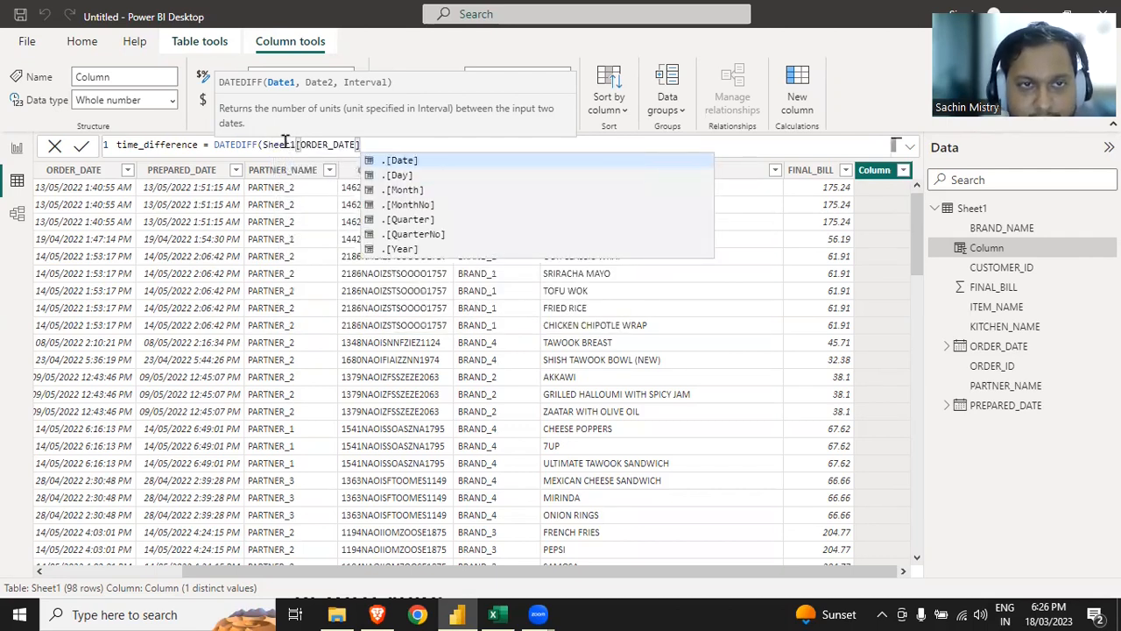
{"action": "type", "text": ", "}
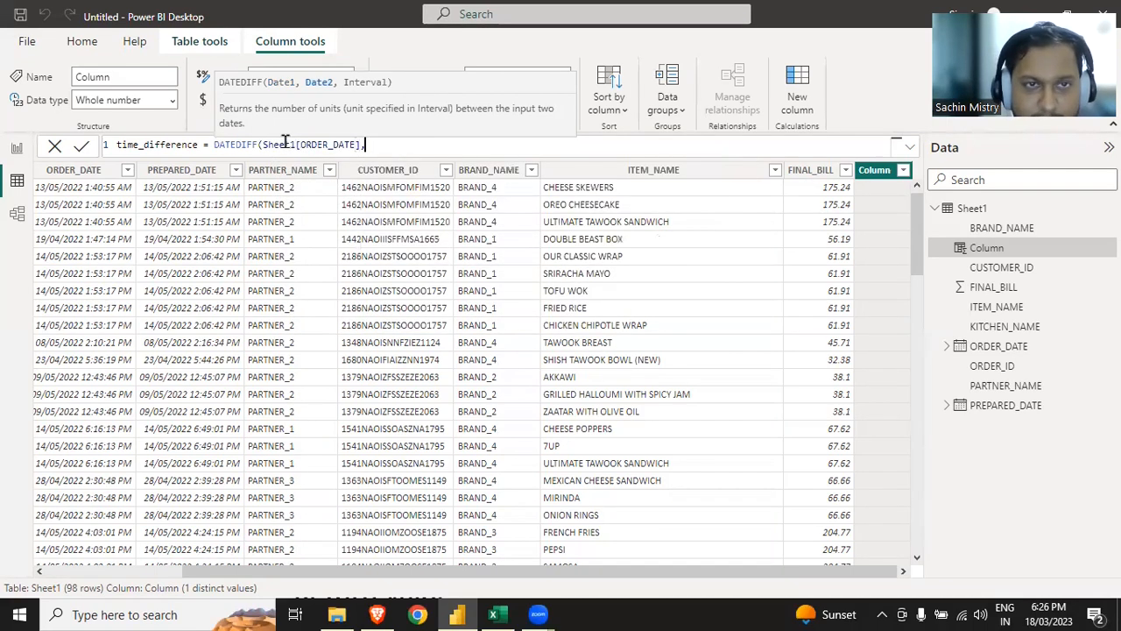
{"action": "type", "text": "prep"}
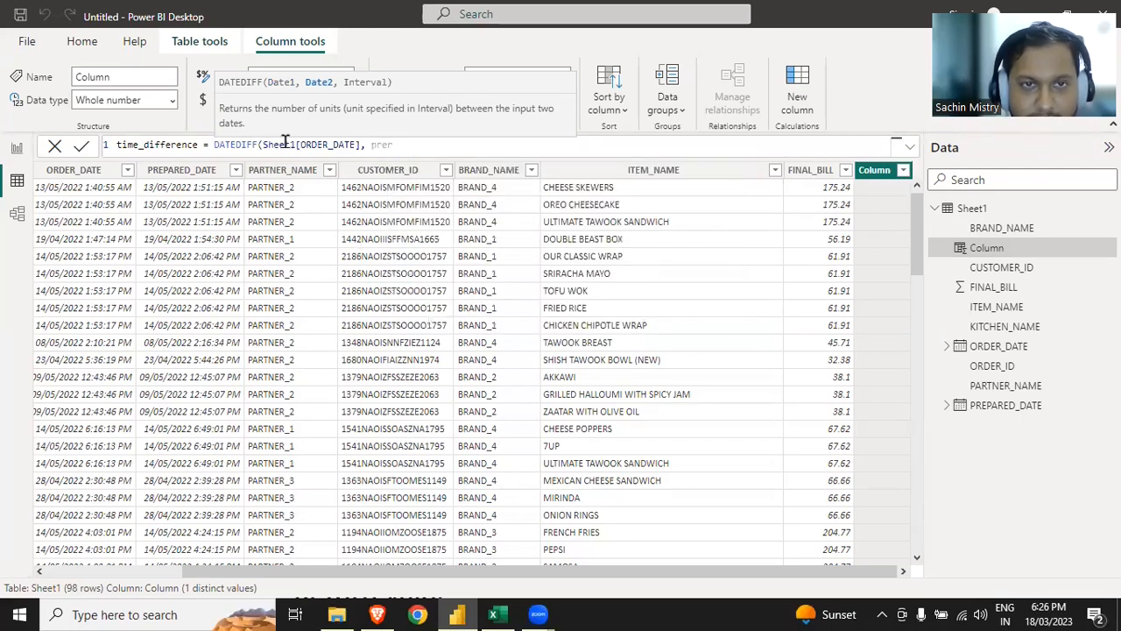
{"action": "key", "text": "Tab"}
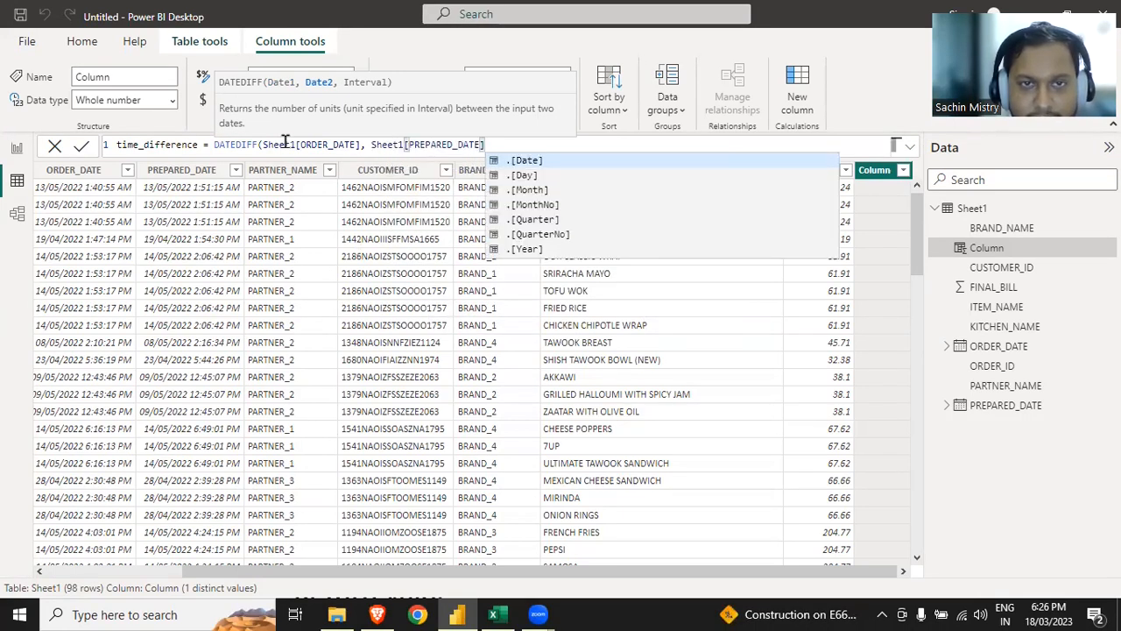
Step: Complete the time_difference formula with the SECOND interval, divide the result by 60 and commit it
{"action": "type", "text": ", "}
{"action": "type", "text": "second"}
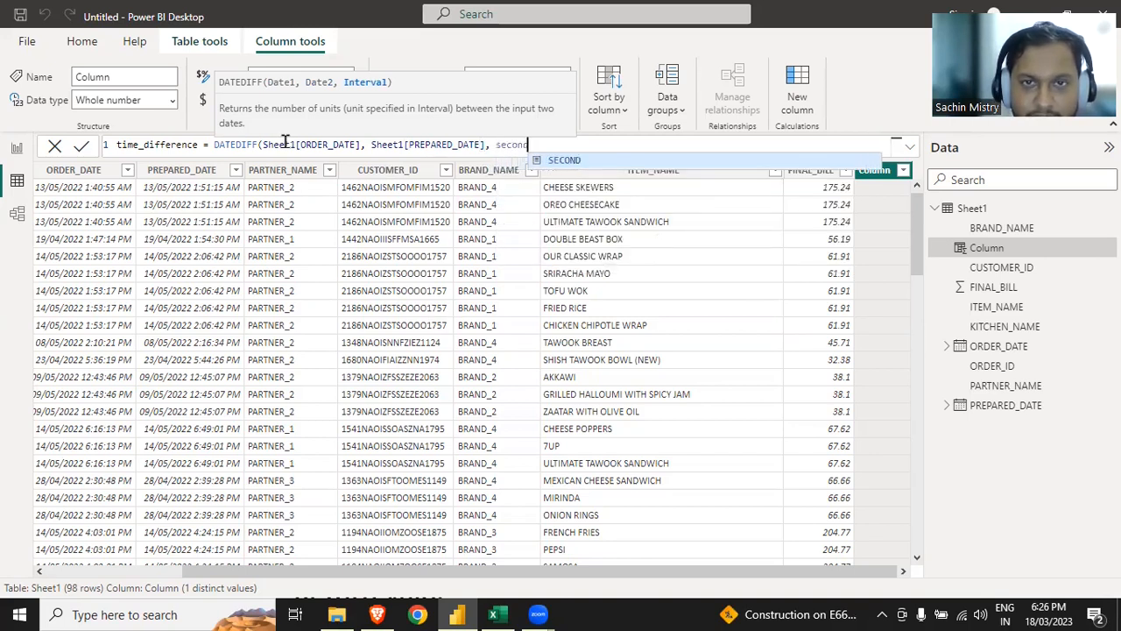
{"action": "key", "text": "Tab"}
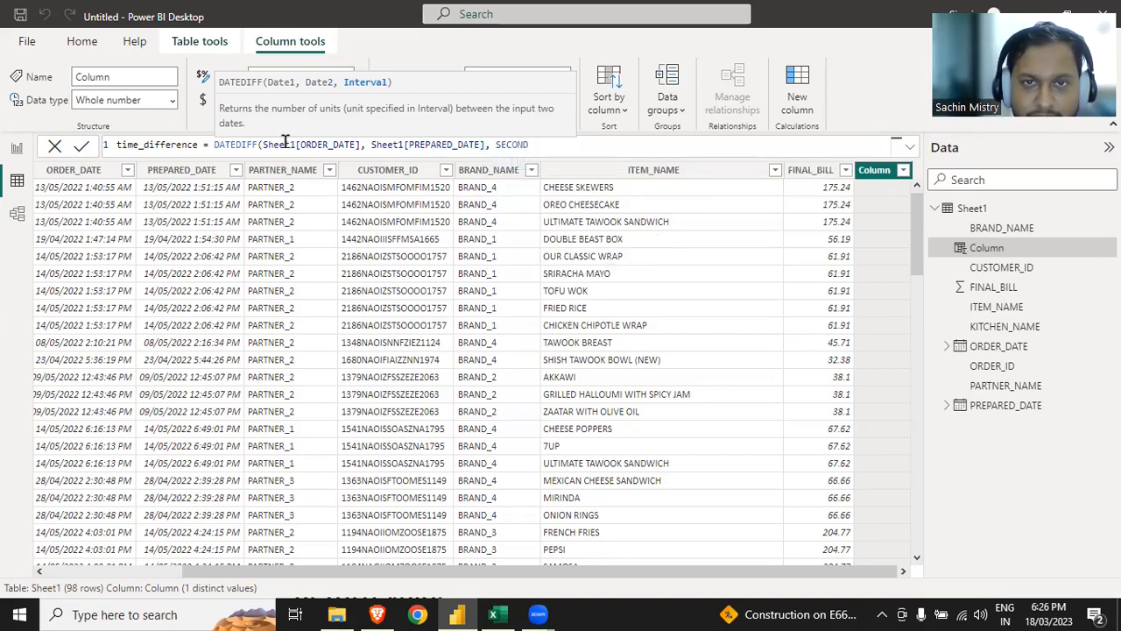
{"action": "type", "text": ")/60"}
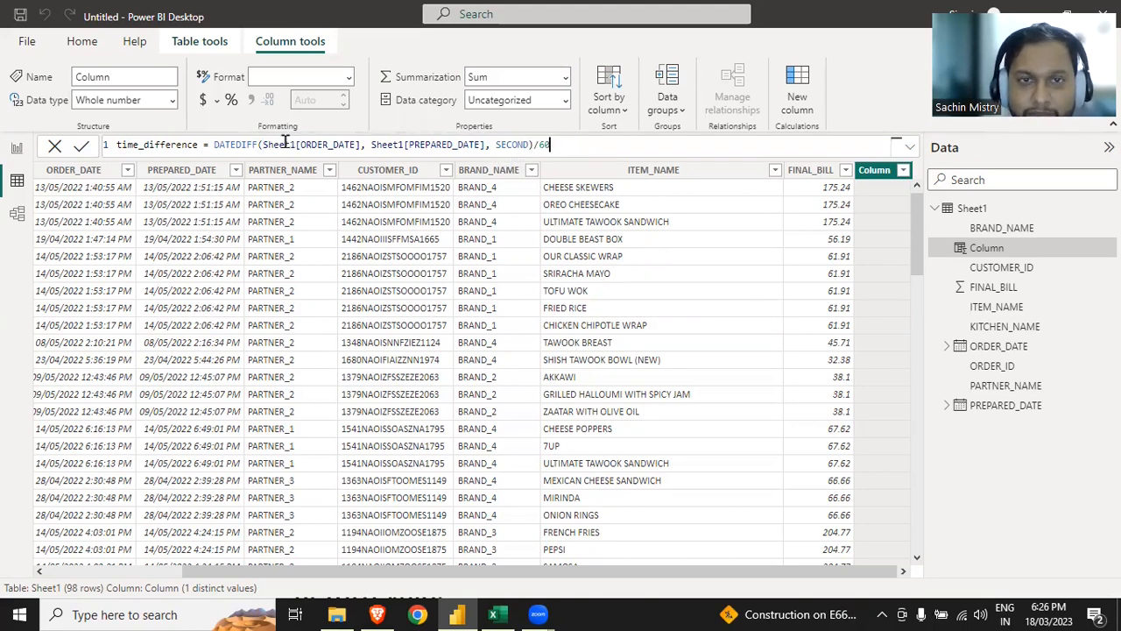
{"action": "key", "text": "Return"}
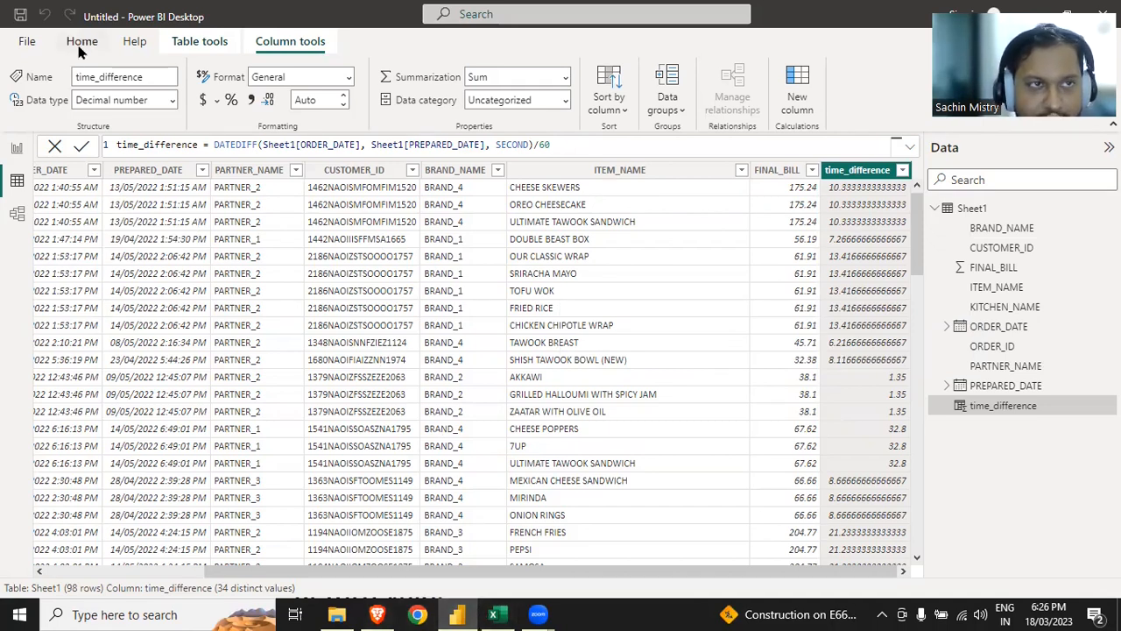
Step: Go back to the report view, then review the kitchen name and date columns on Excel's SALES sheet
{"action": "left_click", "coordinate": [10, 146]}
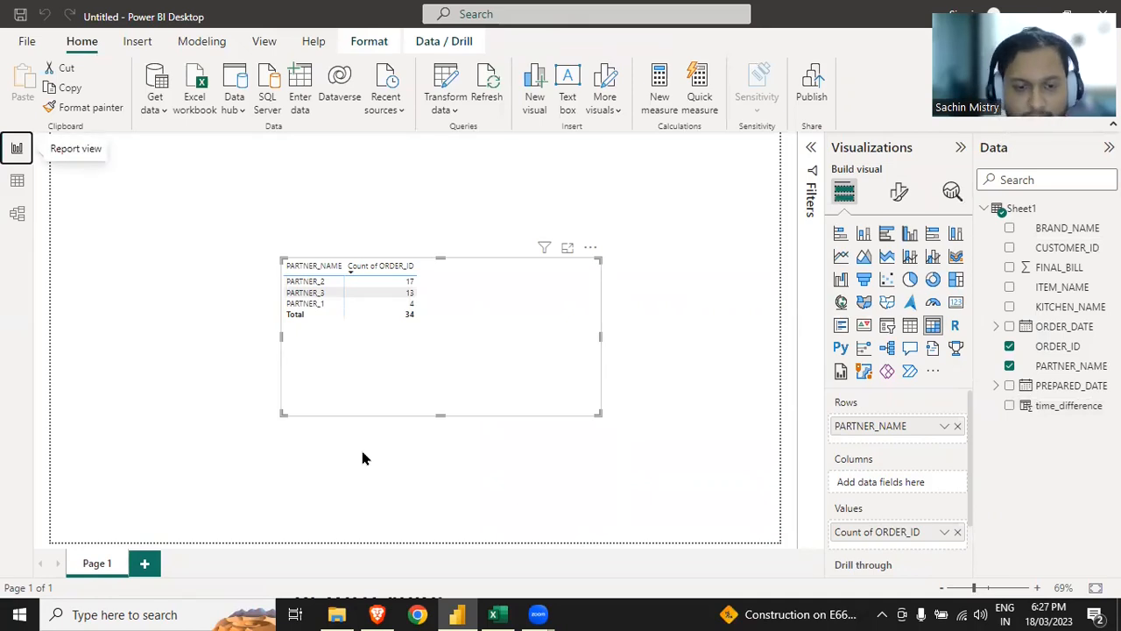
{"action": "left_click", "coordinate": [494, 614]}
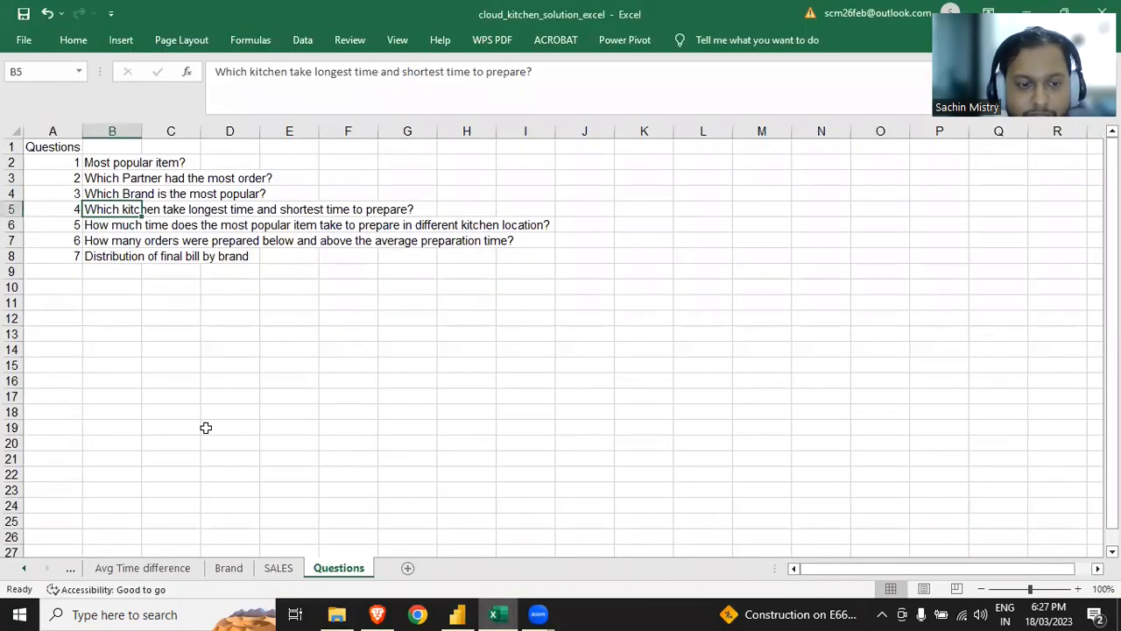
{"action": "left_click", "coordinate": [206, 427]}
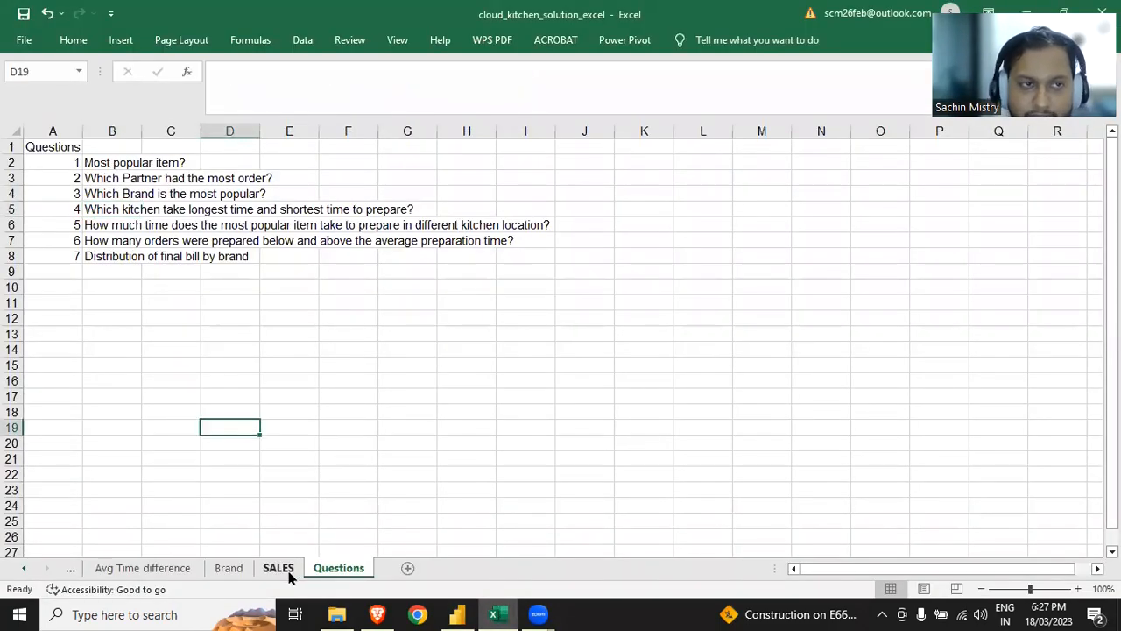
{"action": "left_click", "coordinate": [289, 575]}
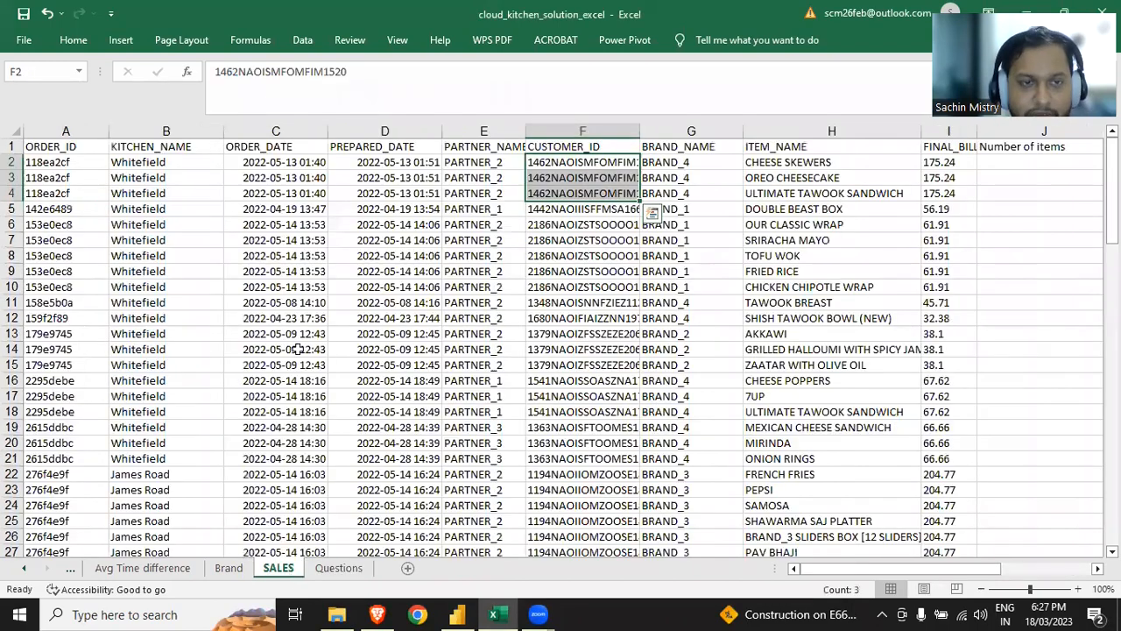
{"action": "left_click", "coordinate": [333, 208]}
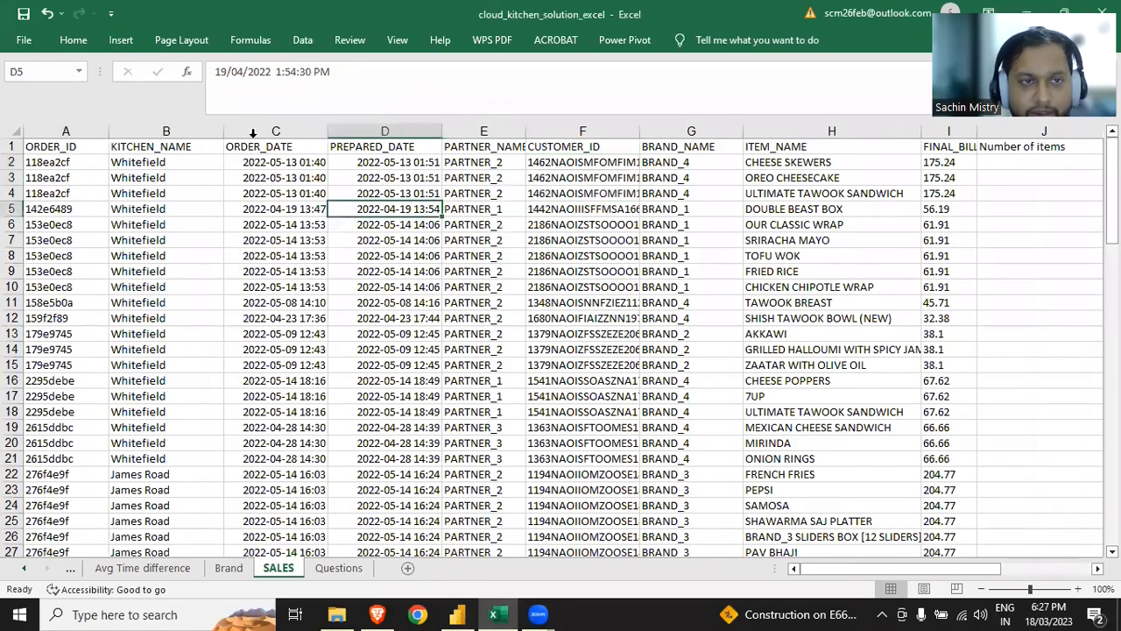
{"action": "left_click", "coordinate": [204, 130]}
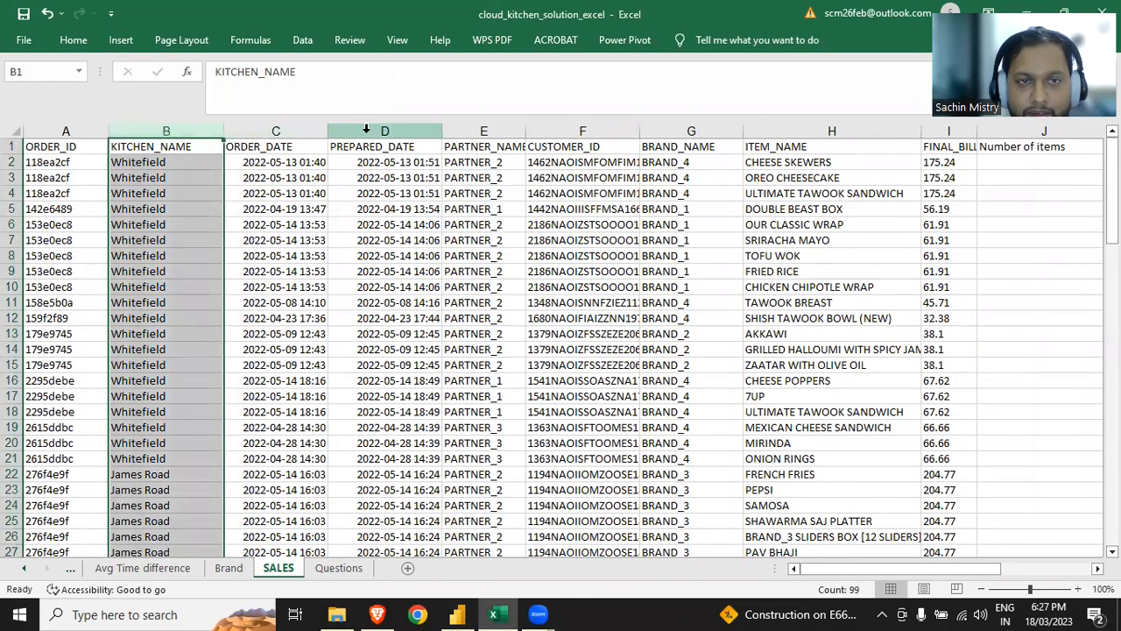
{"action": "left_click", "coordinate": [362, 129]}
{"action": "left_click", "coordinate": [659, 160]}
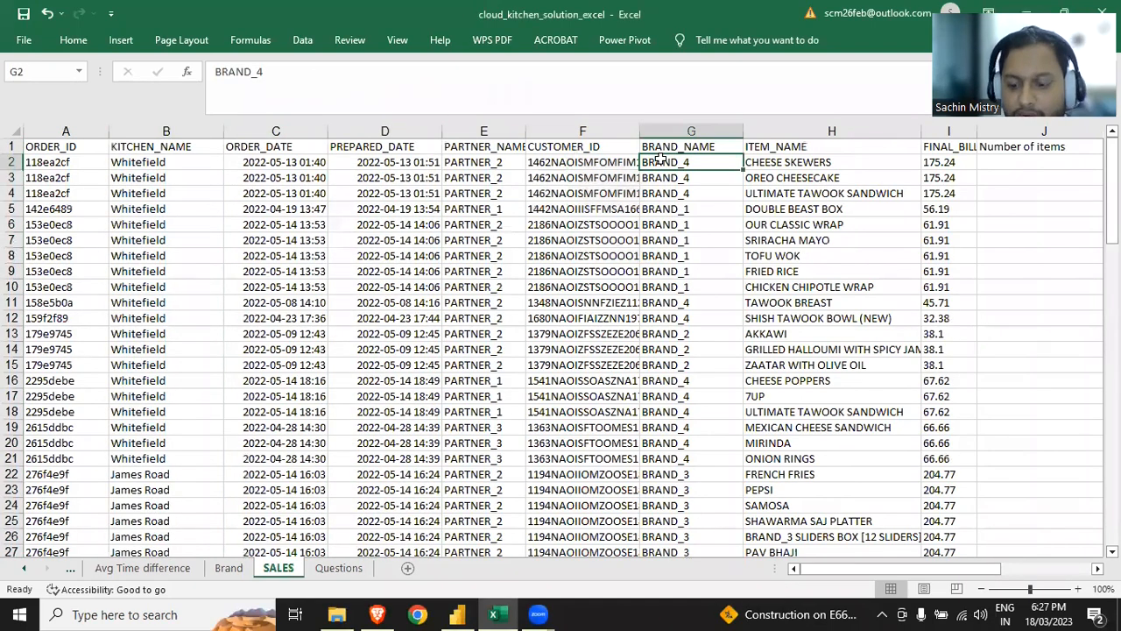
Step: Examine the Time difference (in minutes) column on the SALES sheet and return to the sheet's first columns
{"action": "key", "text": "Up"}
{"action": "key", "text": "Right"}
{"action": "key", "text": "Right"}
{"action": "key", "text": "Right"}
{"action": "key", "text": "Right"}
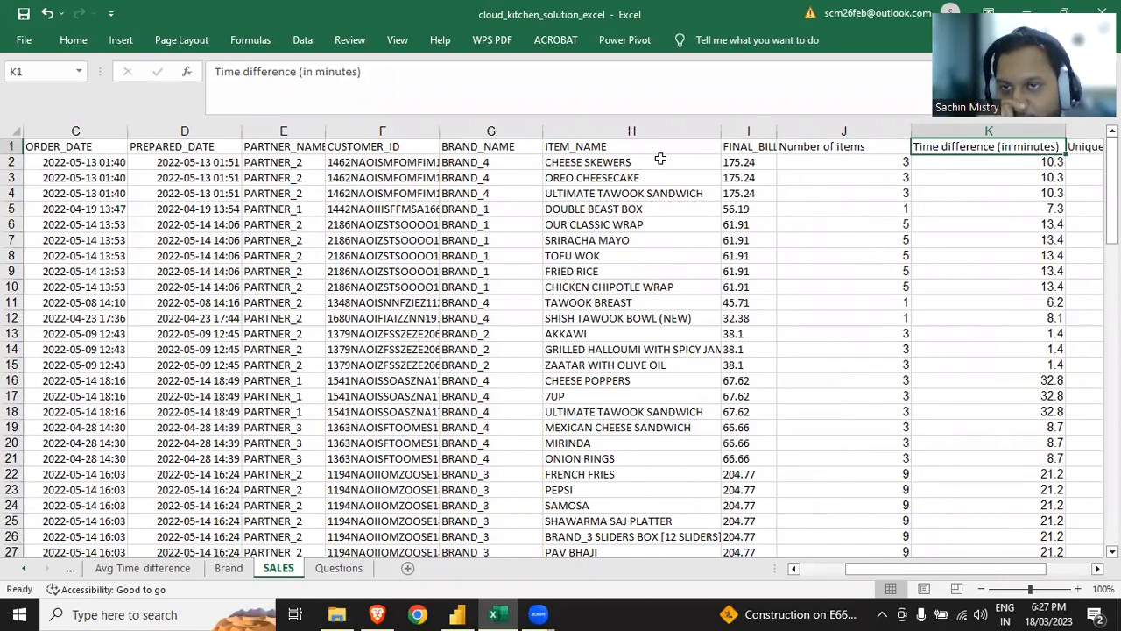
{"action": "left_click_drag", "start_coordinate": [864, 570], "coordinate": [830, 575]}
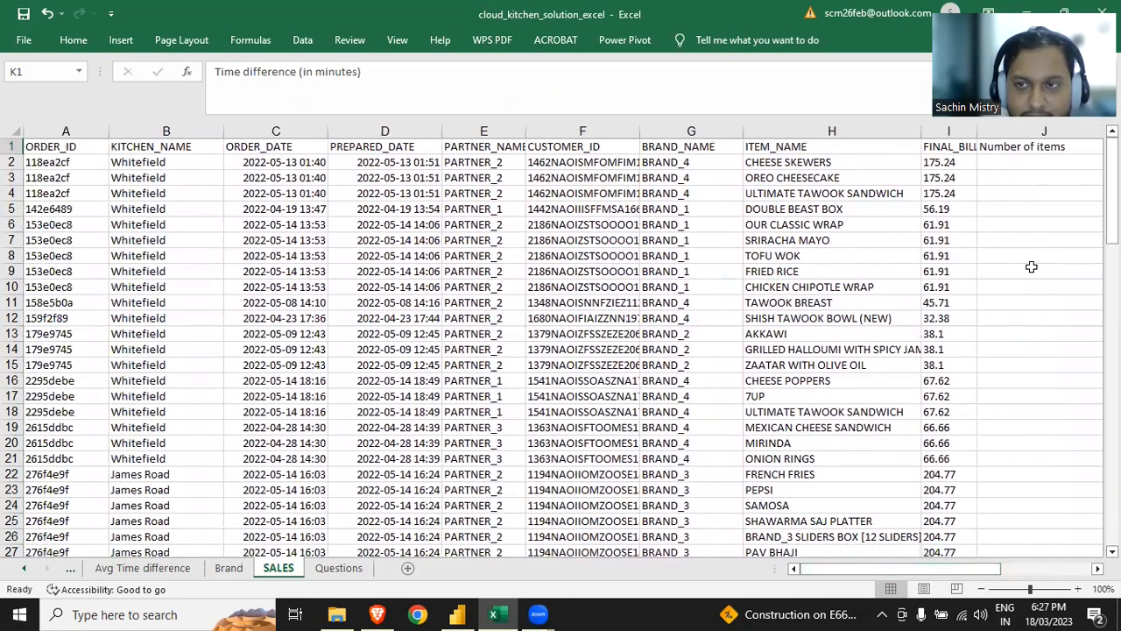
{"action": "left_click", "coordinate": [815, 161]}
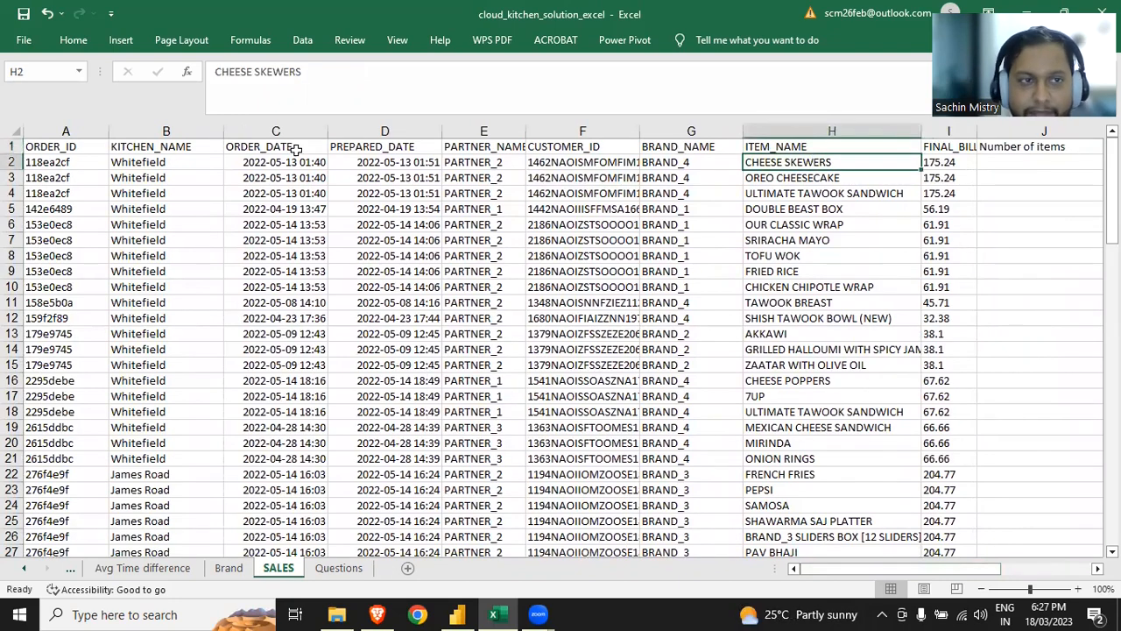
Step: Copy the KITCHEN_NAME and Time difference (in minutes) columns from SALES into a new worksheet
{"action": "left_click", "coordinate": [166, 131]}
{"action": "left_click_drag", "start_coordinate": [920, 568], "coordinate": [982, 568]}
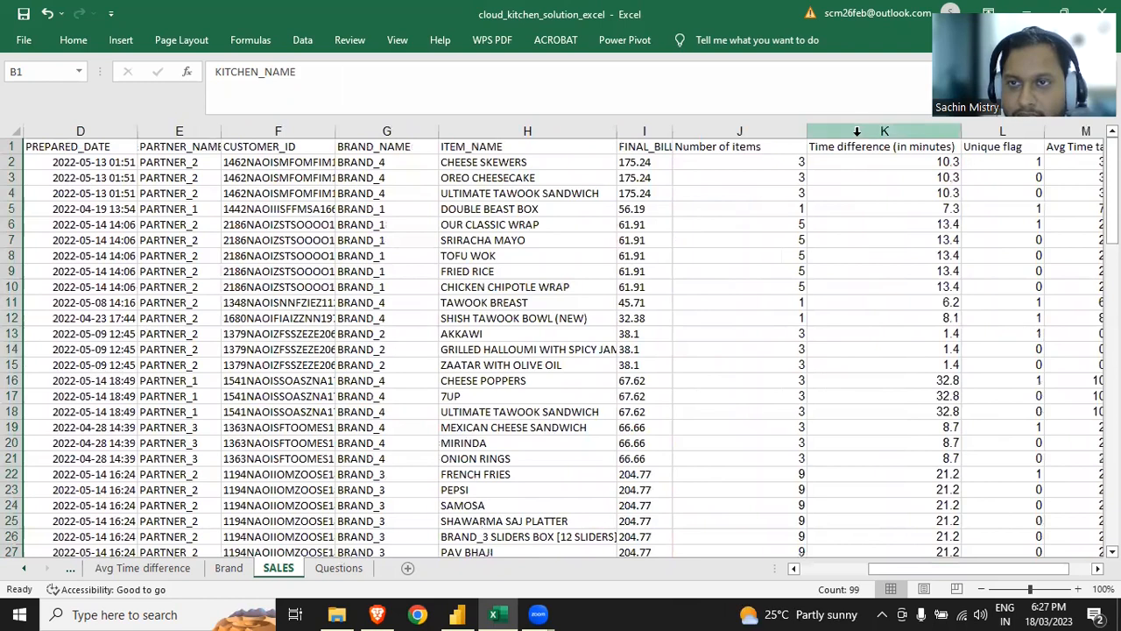
{"action": "left_click", "coordinate": [858, 130]}
{"action": "key", "text": "ctrl+c"}
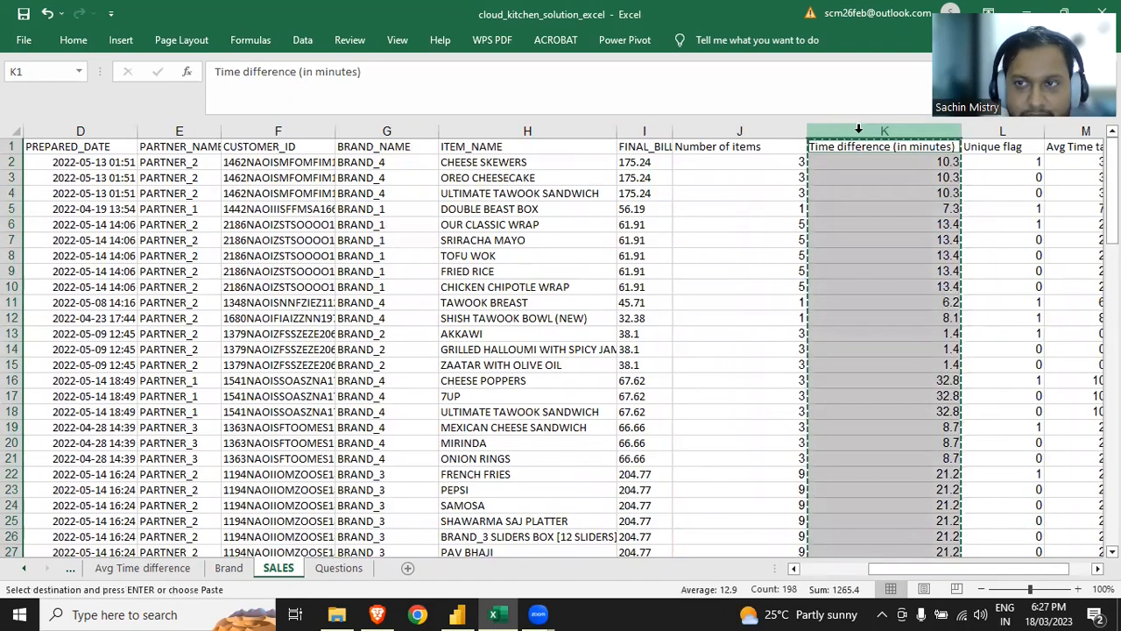
{"action": "left_click", "coordinate": [408, 567]}
{"action": "key", "text": "ctrl+v"}
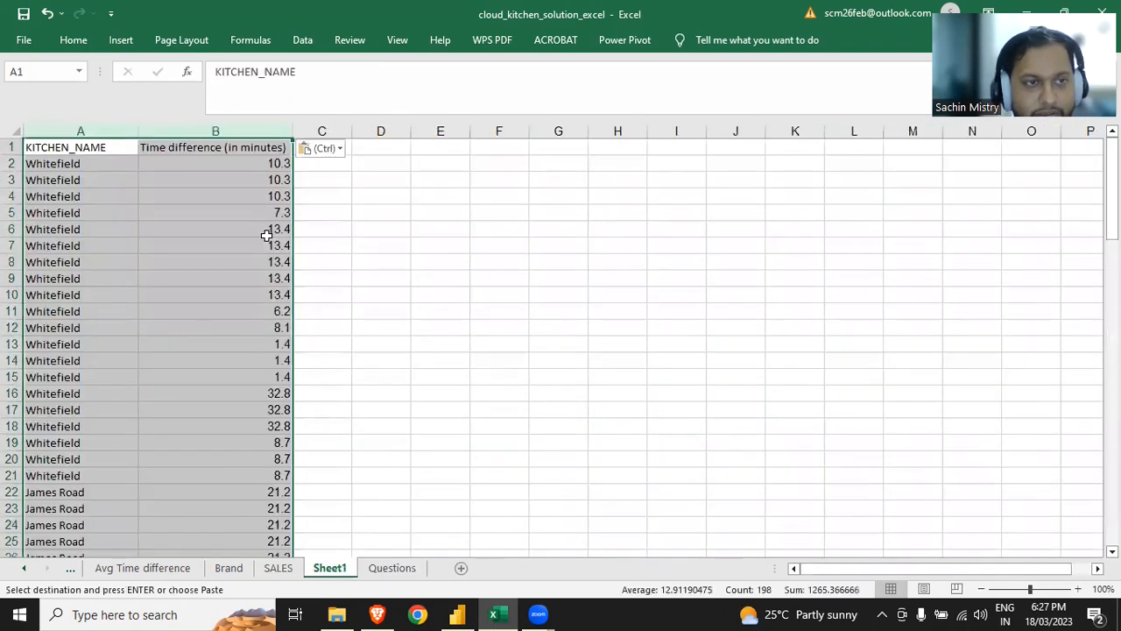
Step: Remove duplicate rows from the pasted data based on both KITCHEN_NAME and Time difference (in minutes)
{"action": "key", "text": "alt"}
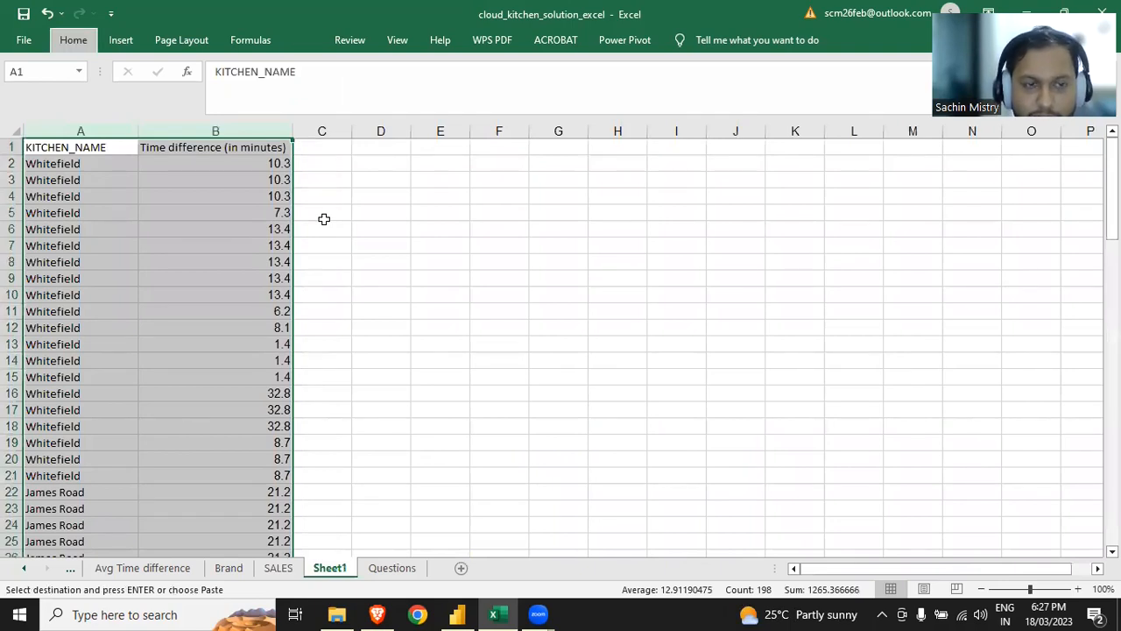
{"action": "key", "text": "a"}
{"action": "key", "text": "m"}
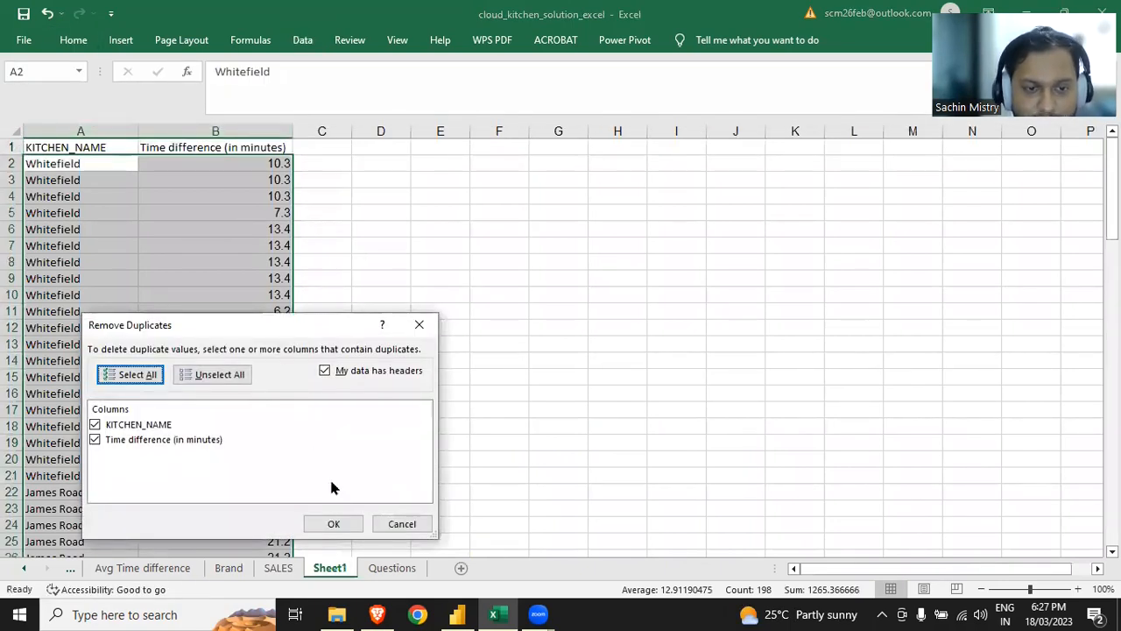
{"action": "left_click", "coordinate": [333, 523]}
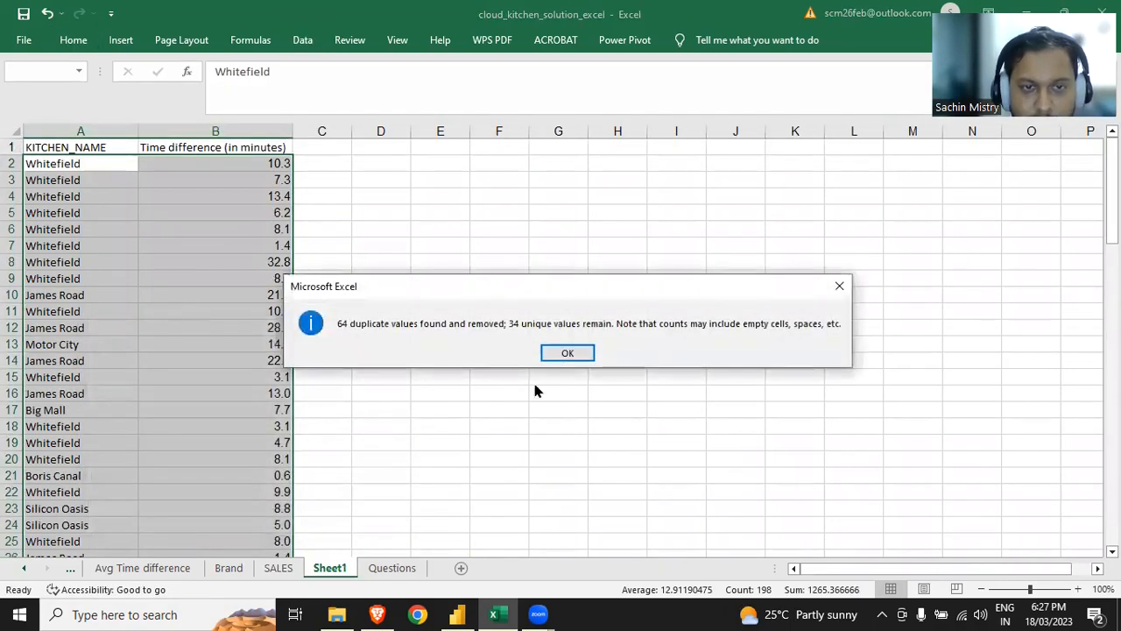
{"action": "left_click", "coordinate": [566, 352]}
Step: Copy the kitchen name Whitefield from A2 into cell D2
{"action": "key", "text": "ctrl+c"}
{"action": "key", "text": "Right"}
{"action": "key", "text": "Right"}
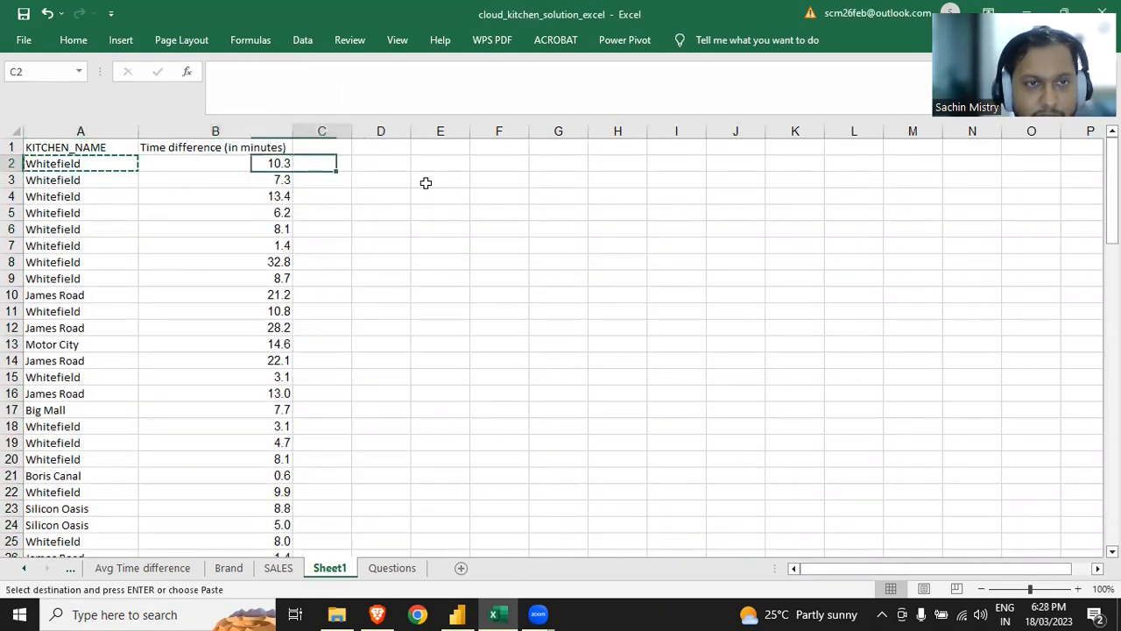
{"action": "key", "text": "Right"}
{"action": "key", "text": "ctrl+v"}
{"action": "key", "text": "Down"}
{"action": "key", "text": "Escape"}
{"action": "key", "text": "Up"}
Step: Start an AVERAGEIF formula in E2 with the whole kitchen name column A:A as its range
{"action": "key", "text": "Right"}
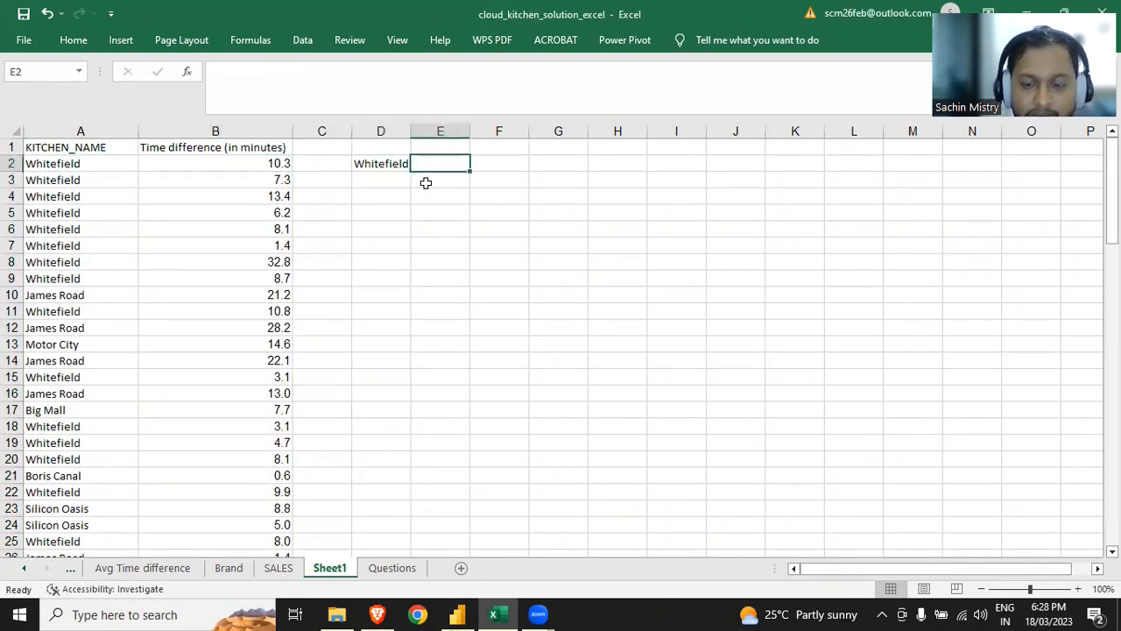
{"action": "type", "text": "=aver"}
{"action": "key", "text": "Tab"}
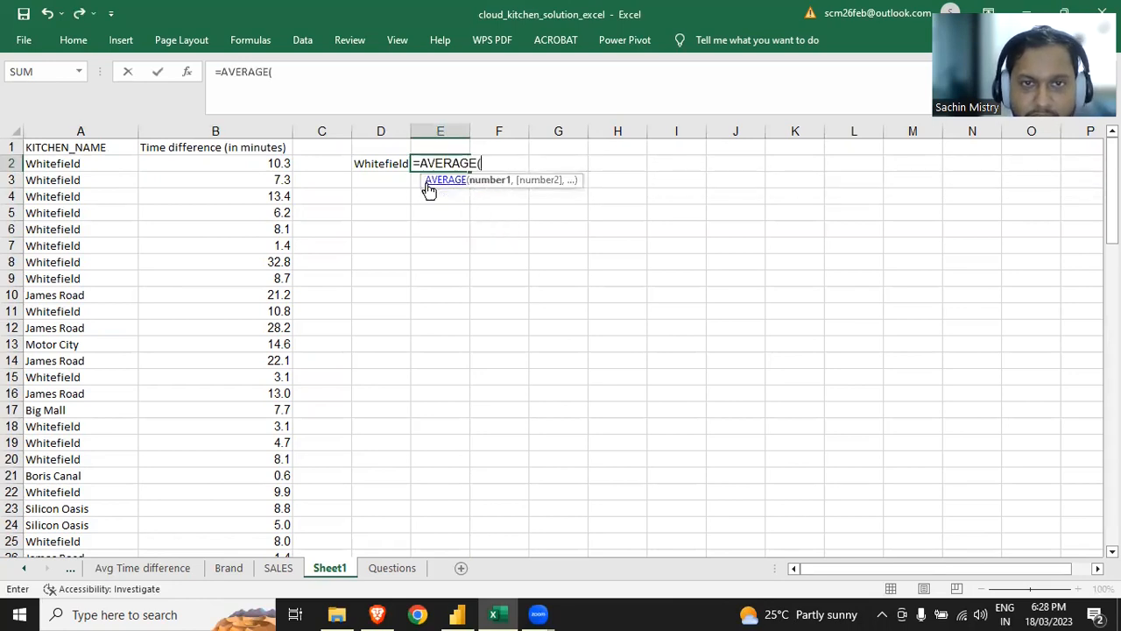
{"action": "key", "text": "BackSpace"}
{"action": "type", "text": "if"}
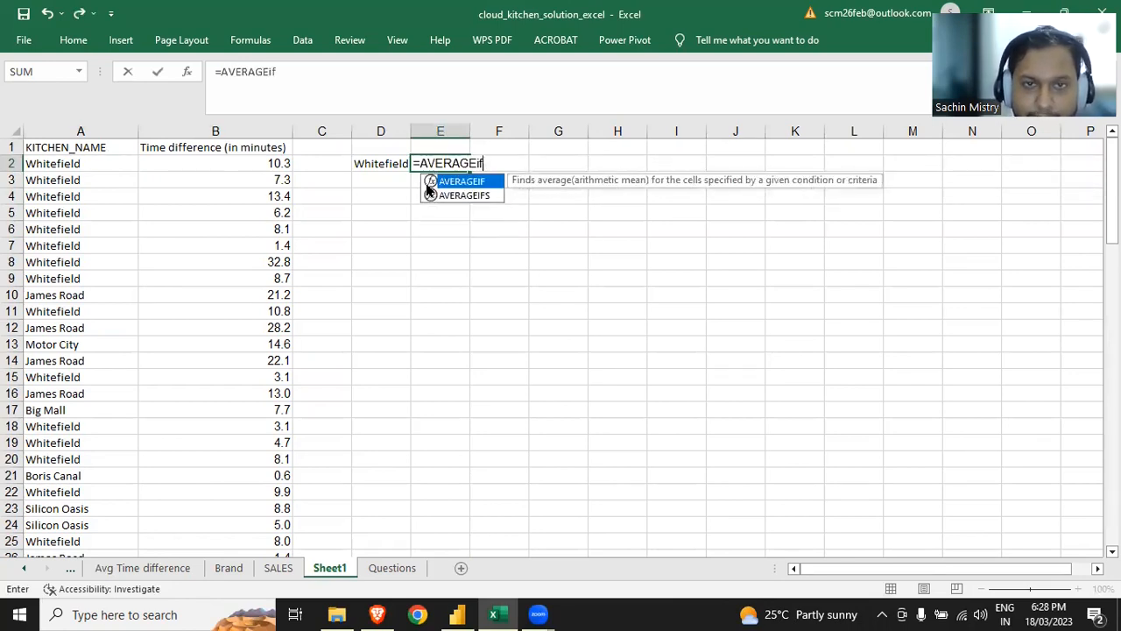
{"action": "key", "text": "Tab"}
{"action": "key", "text": "Left"}
{"action": "key", "text": "Left"}
{"action": "key", "text": "Left"}
{"action": "key", "text": "Left"}
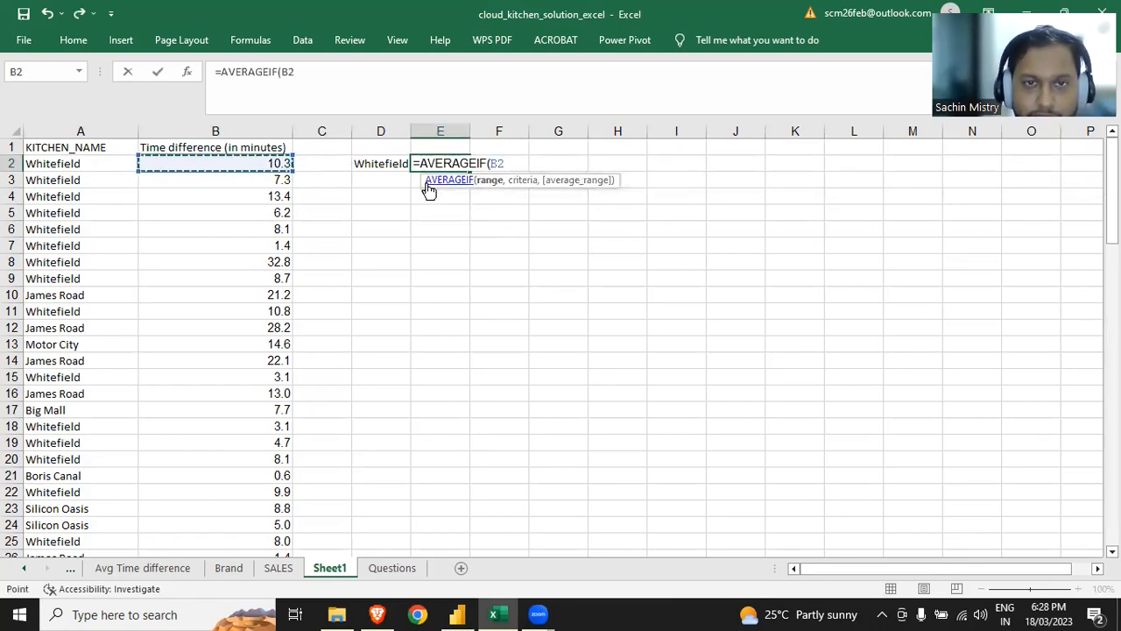
{"action": "key", "text": "ctrl+space"}
Step: Complete the AVERAGEIF formula in E2 with D2 as the criterion and B:B as the average range
{"action": "type", "text": ","}
{"action": "key", "text": "Left"}
{"action": "type", "text": ","}
{"action": "key", "text": "Left"}
{"action": "key", "text": "Left"}
{"action": "key", "text": "Left"}
{"action": "key", "text": "ctrl+space"}
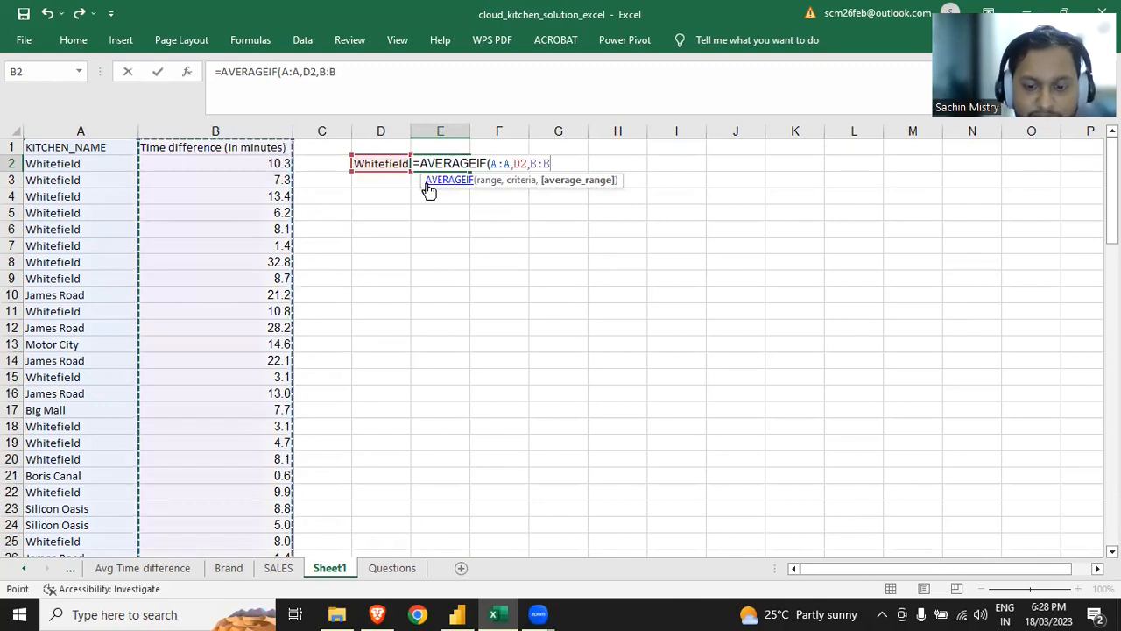
{"action": "key", "text": "ctrl+Return"}
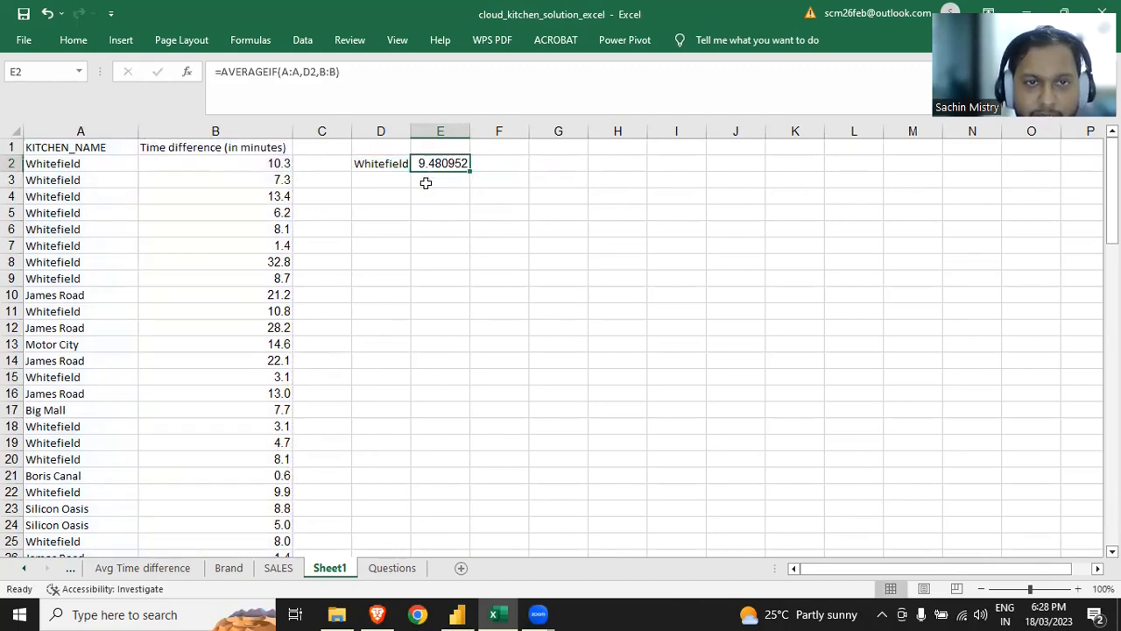
Step: Copy the kitchen name James Road from A10 into cell D3
{"action": "key", "text": "Down"}
{"action": "key", "text": "Left"}
{"action": "key", "text": "Left"}
{"action": "key", "text": "Left"}
{"action": "key", "text": "Left"}
{"action": "key", "text": "Down"}
{"action": "key", "text": "Down"}
{"action": "key", "text": "Down"}
{"action": "key", "text": "Down"}
{"action": "key", "text": "Down"}
{"action": "key", "text": "Down"}
{"action": "key", "text": "Down"}
{"action": "key", "text": "Right"}
{"action": "key", "text": "Right"}
{"action": "key", "text": "ctrl+Up"}
{"action": "key", "text": "Down"}
{"action": "key", "text": "ctrl+v"}
Step: Copy the AVERAGEIF formula from E2 into E3 so that it averages the times for the kitchen in D3
{"action": "key", "text": "Right"}
{"action": "key", "text": "Escape"}
{"action": "key", "text": "Up"}
{"action": "key", "text": "ctrl+c"}
{"action": "key", "text": "Down"}
{"action": "key", "text": "ctrl+v"}
{"action": "key", "text": "Escape"}
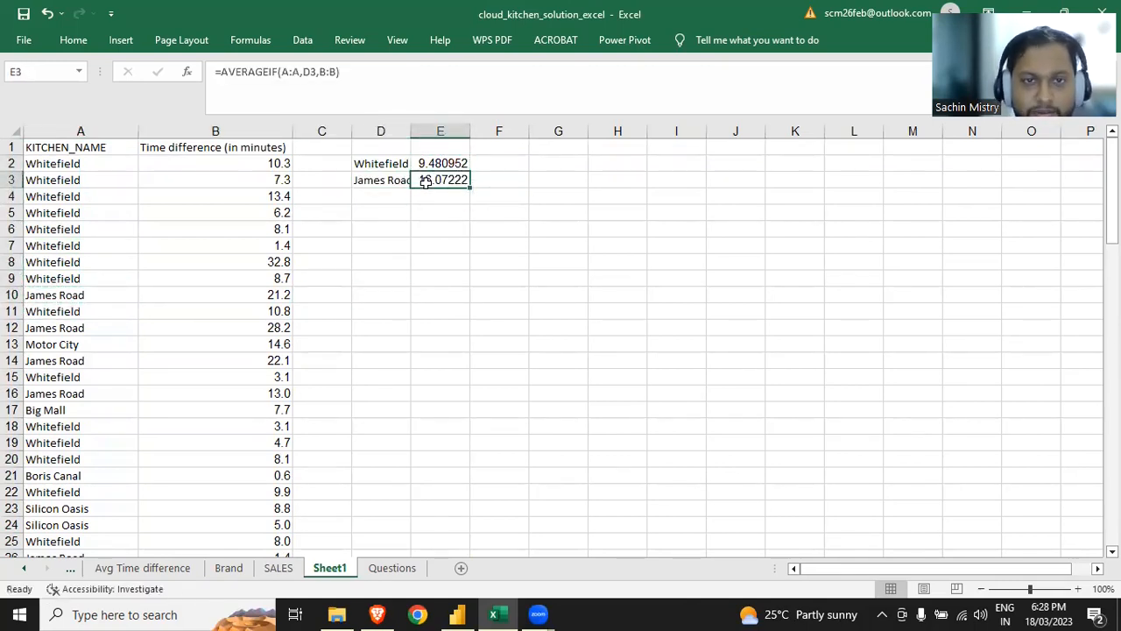
{"action": "left_click", "coordinate": [460, 213]}
{"action": "left_click", "coordinate": [458, 195]}
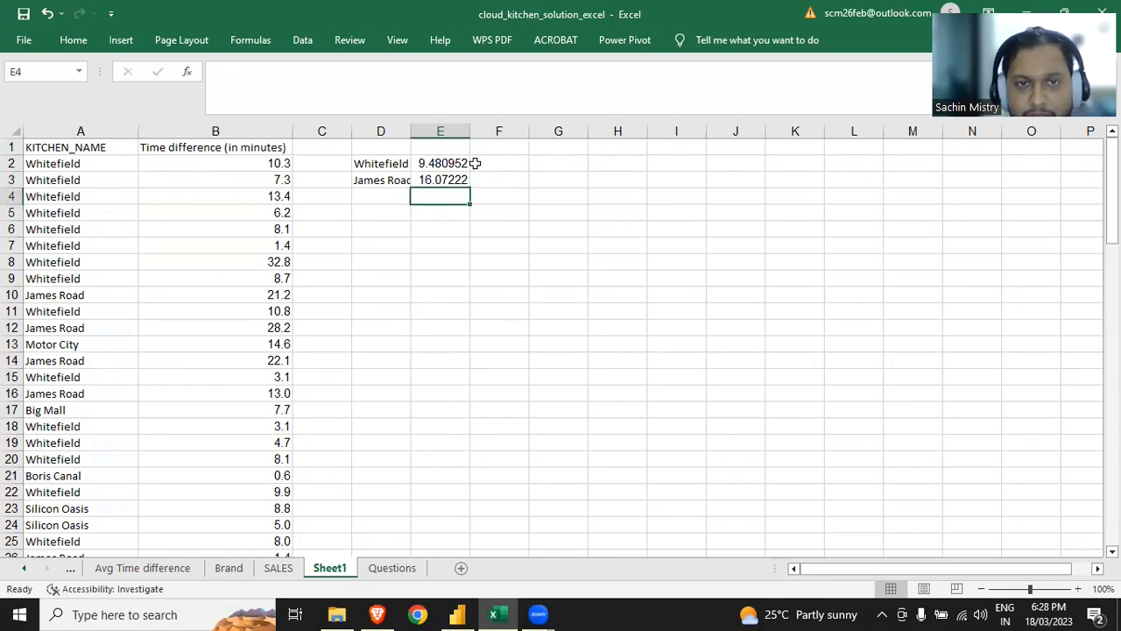
{"action": "left_click", "coordinate": [448, 163]}
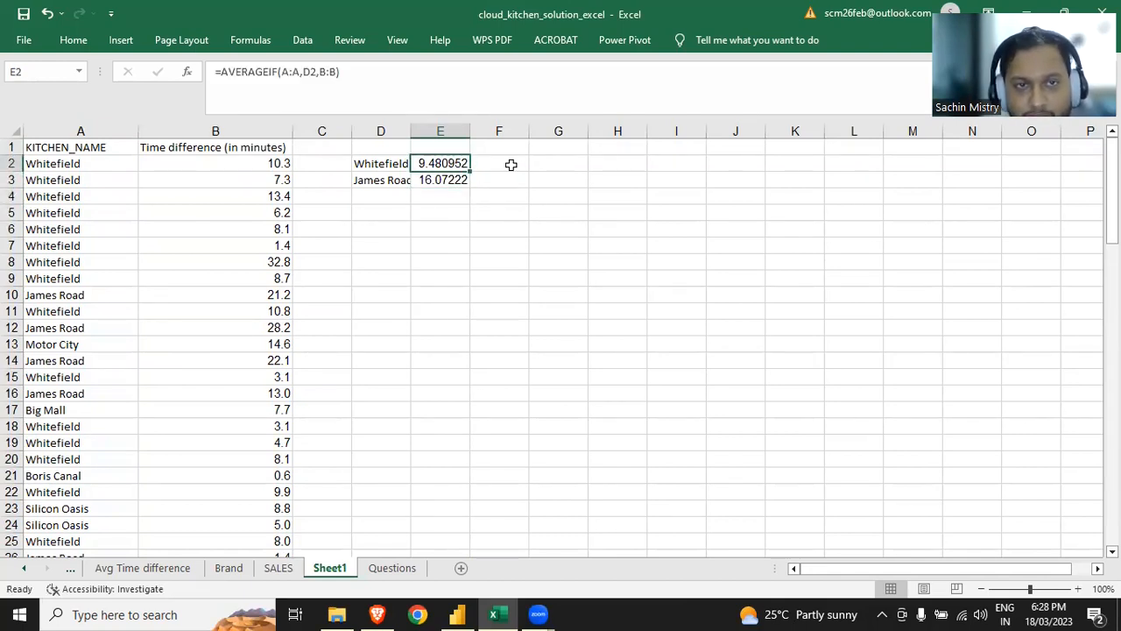
Step: Switch to Power BI and replace PARTNER_NAME and ORDER_ID in the matrix with KITCHEN_NAME as its rows
{"action": "key", "text": "alt+Tab"}
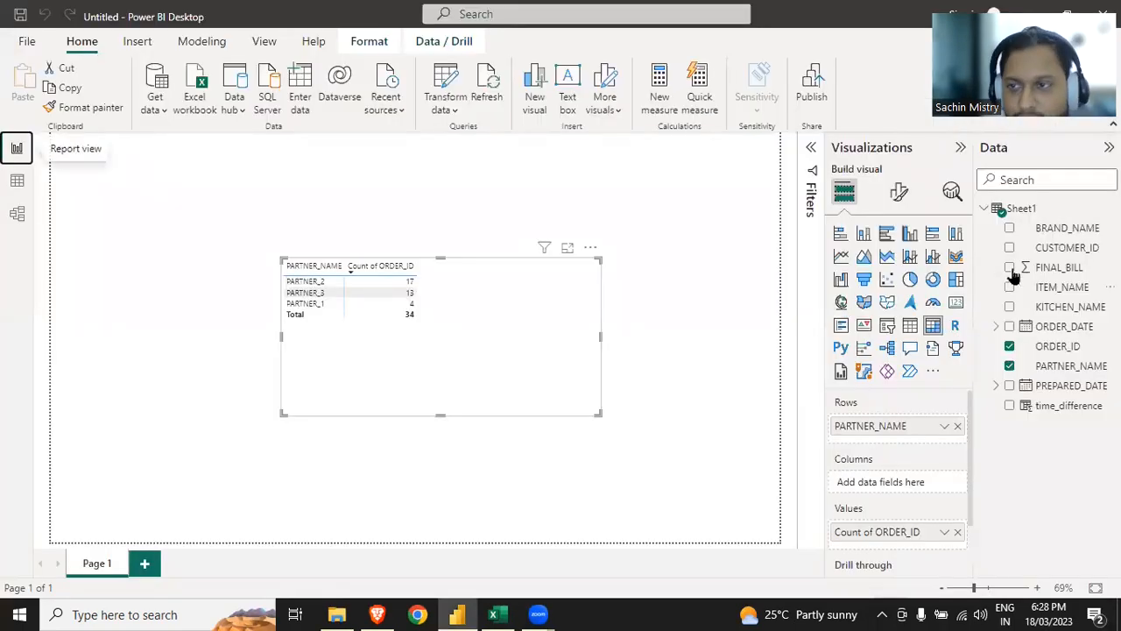
{"action": "left_click", "coordinate": [1010, 366]}
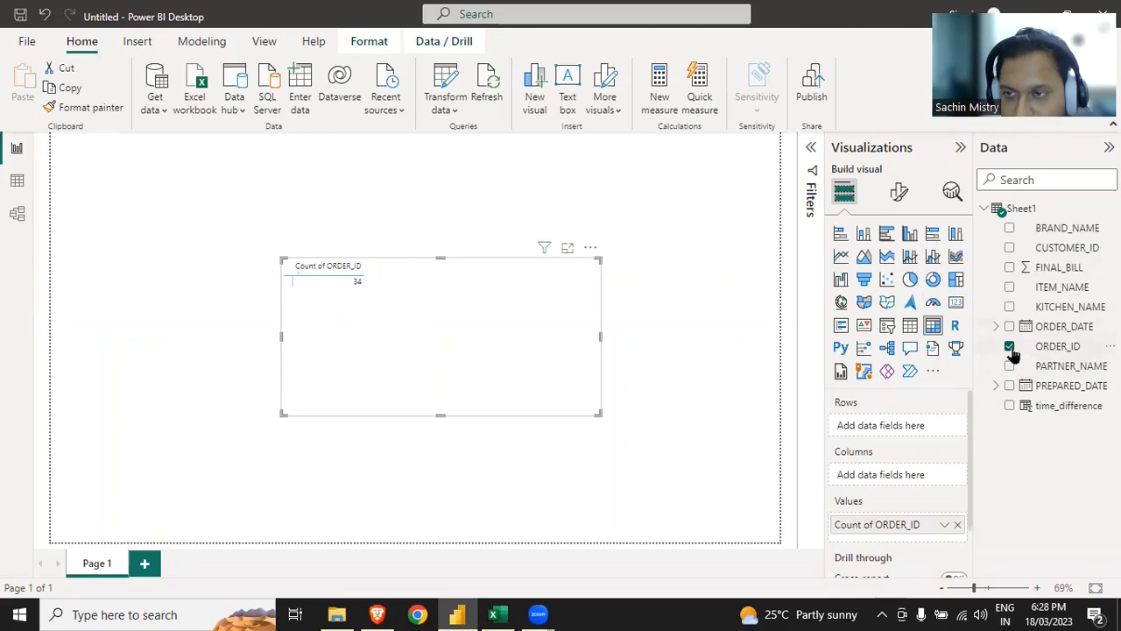
{"action": "left_click", "coordinate": [1010, 346]}
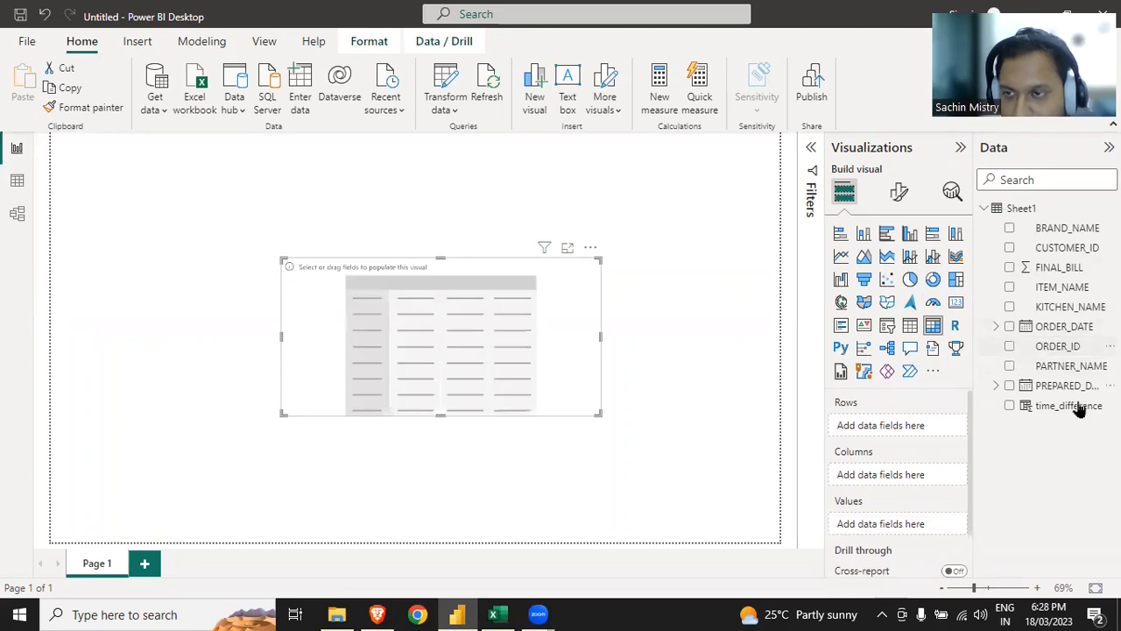
{"action": "left_click", "coordinate": [1010, 307]}
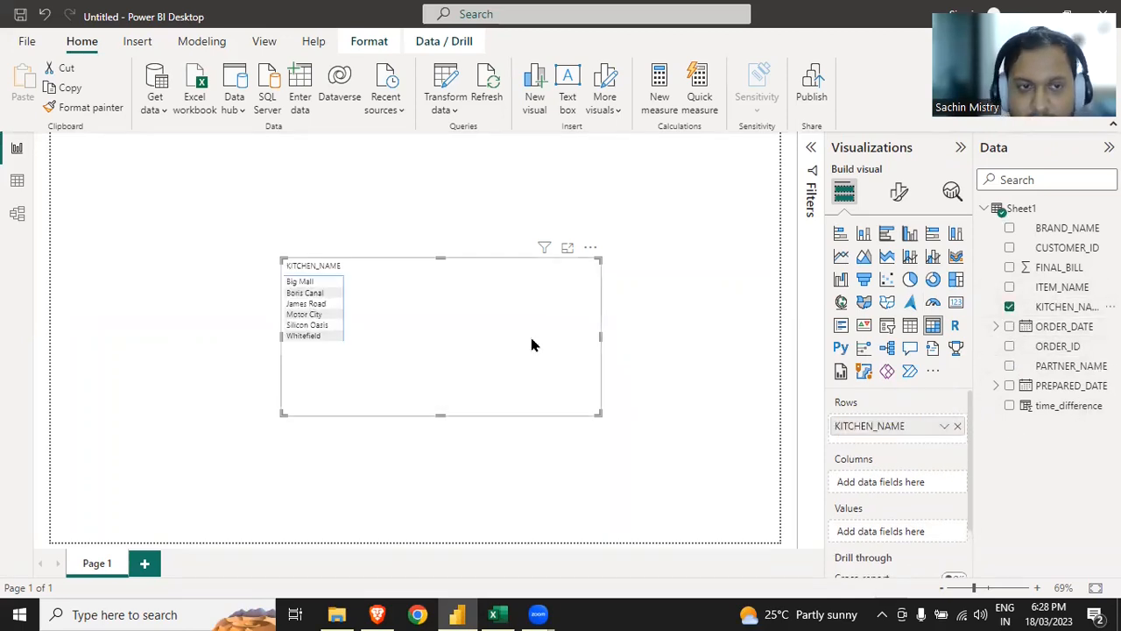
Step: Switch to Excel and review the KITCHEN_NAME and Time difference (in minutes) columns
{"action": "key", "text": "alt+Tab"}
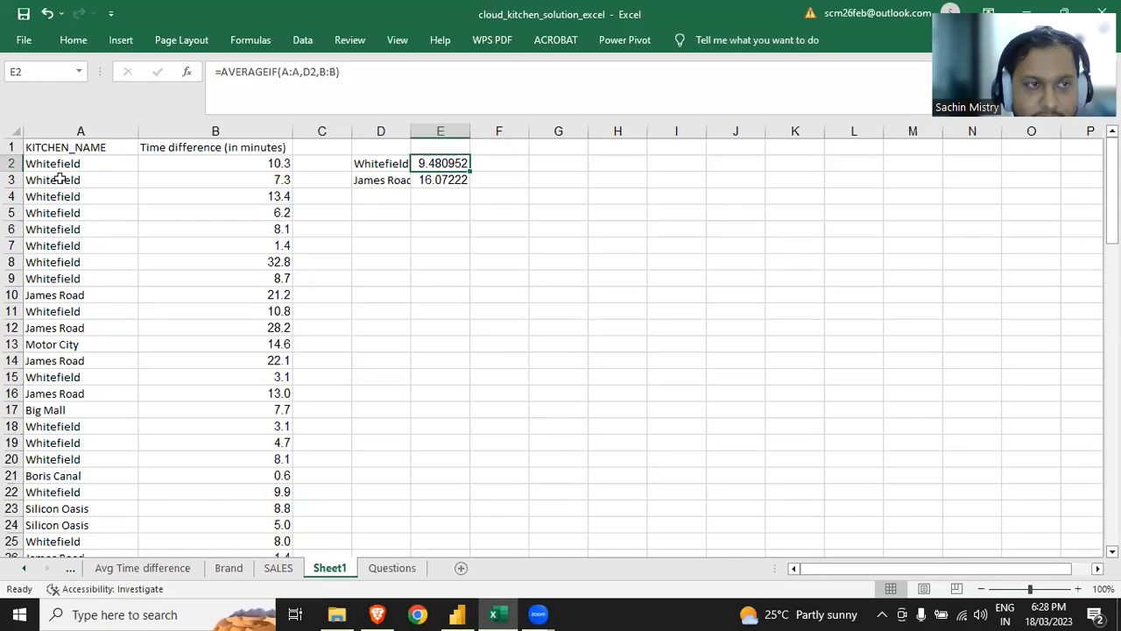
{"action": "left_click", "coordinate": [82, 130]}
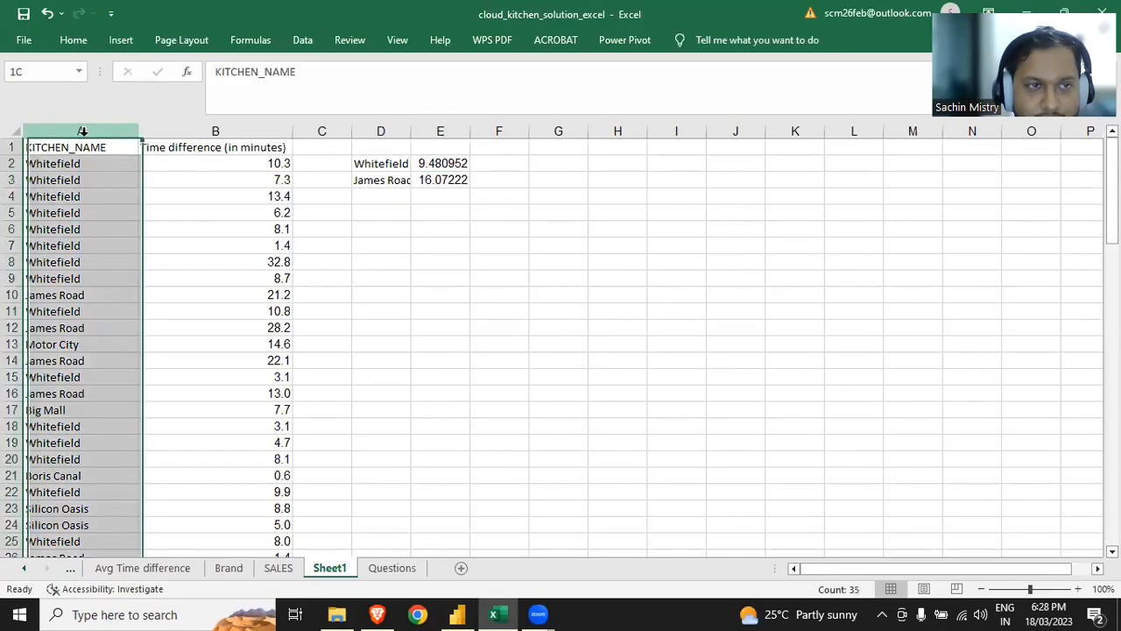
{"action": "left_click", "coordinate": [166, 129]}
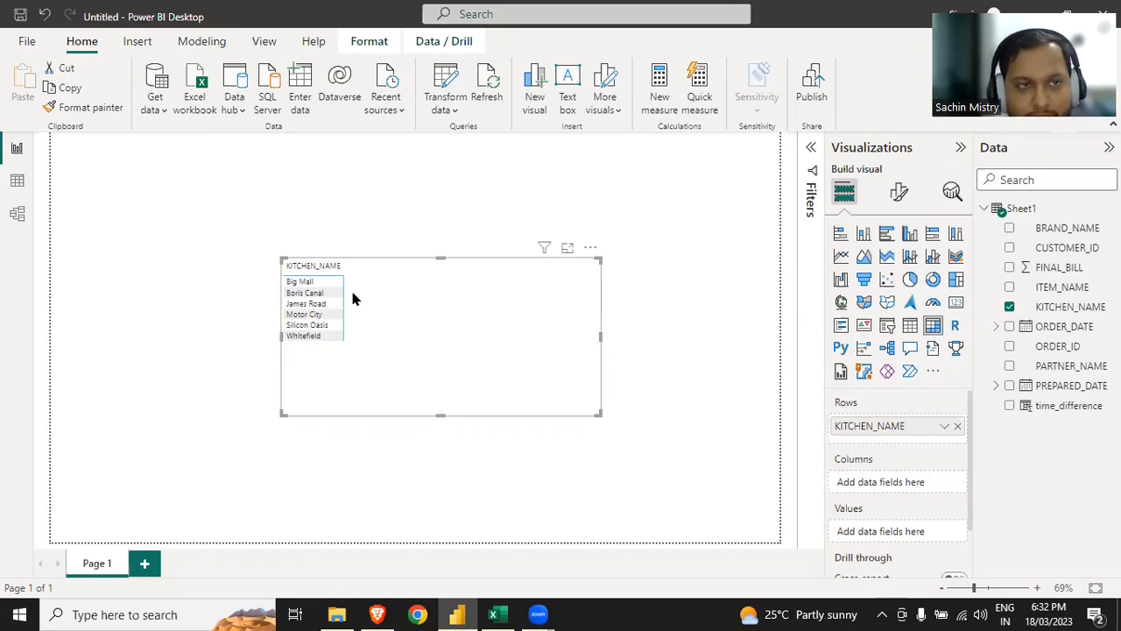
Step: Switch to the web browser, search for summarize dax and open the Microsoft Learn page on the SUMMARIZE function
{"action": "left_click", "coordinate": [376, 614]}
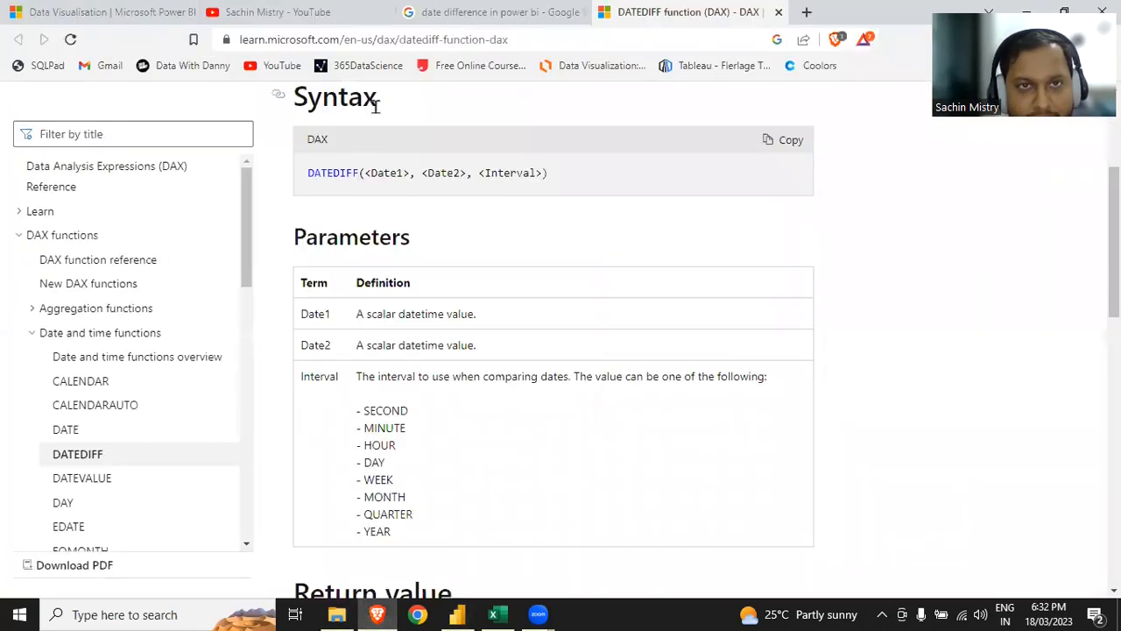
{"action": "left_click", "coordinate": [488, 12]}
{"action": "left_click", "coordinate": [478, 37]}
{"action": "type", "text": "s"}
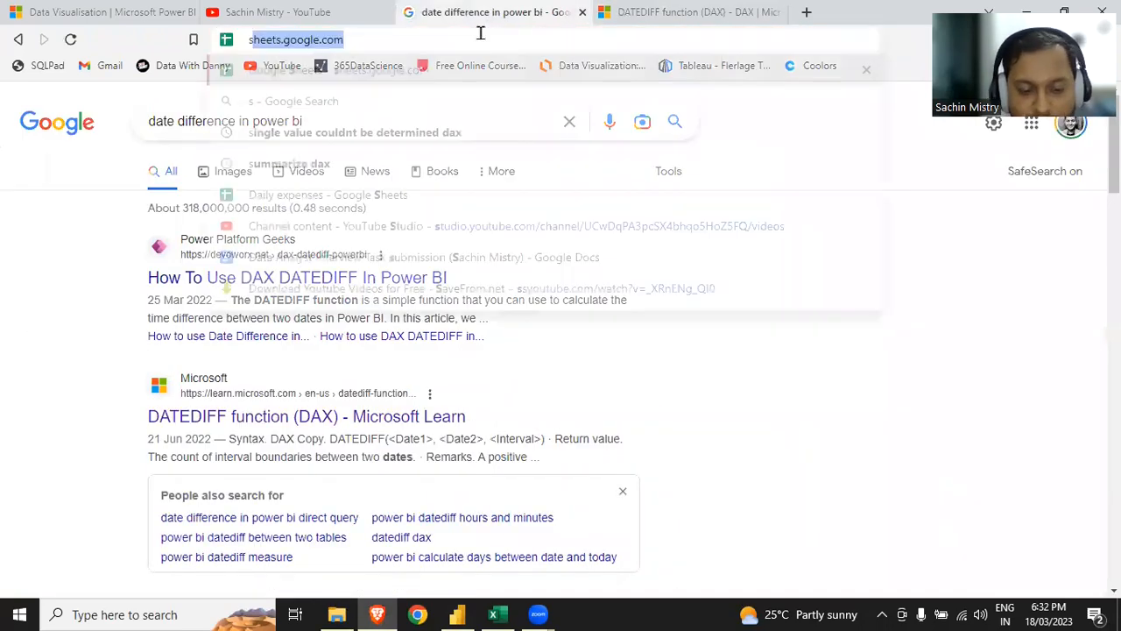
{"action": "type", "text": "ummarize"}
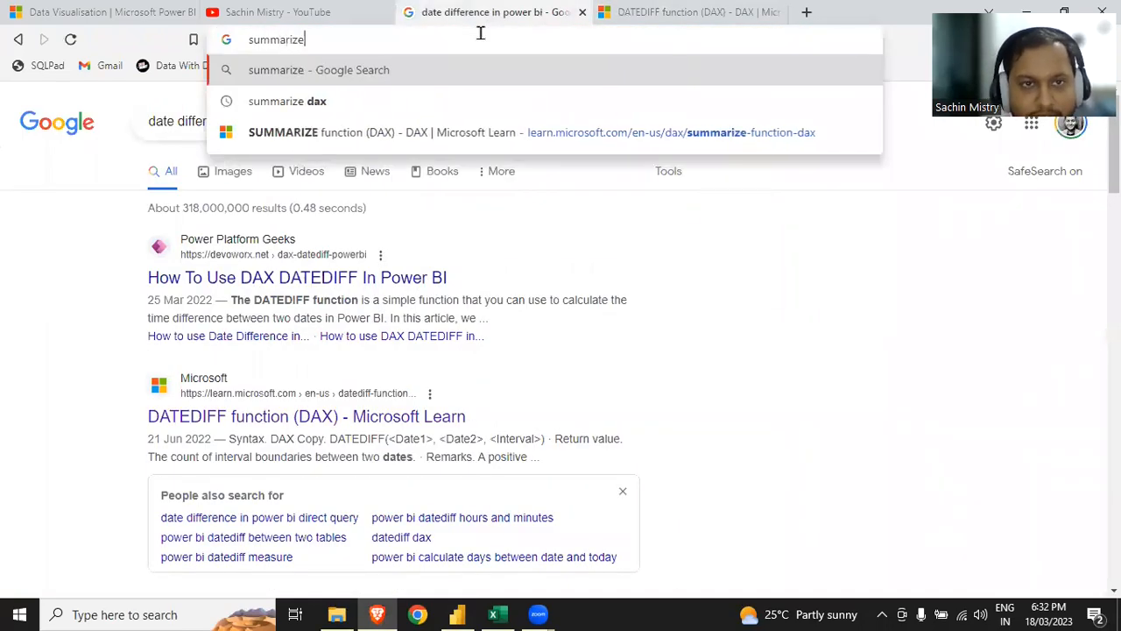
{"action": "key", "text": "Down"}
{"action": "key", "text": "Down"}
{"action": "key", "text": "Return"}
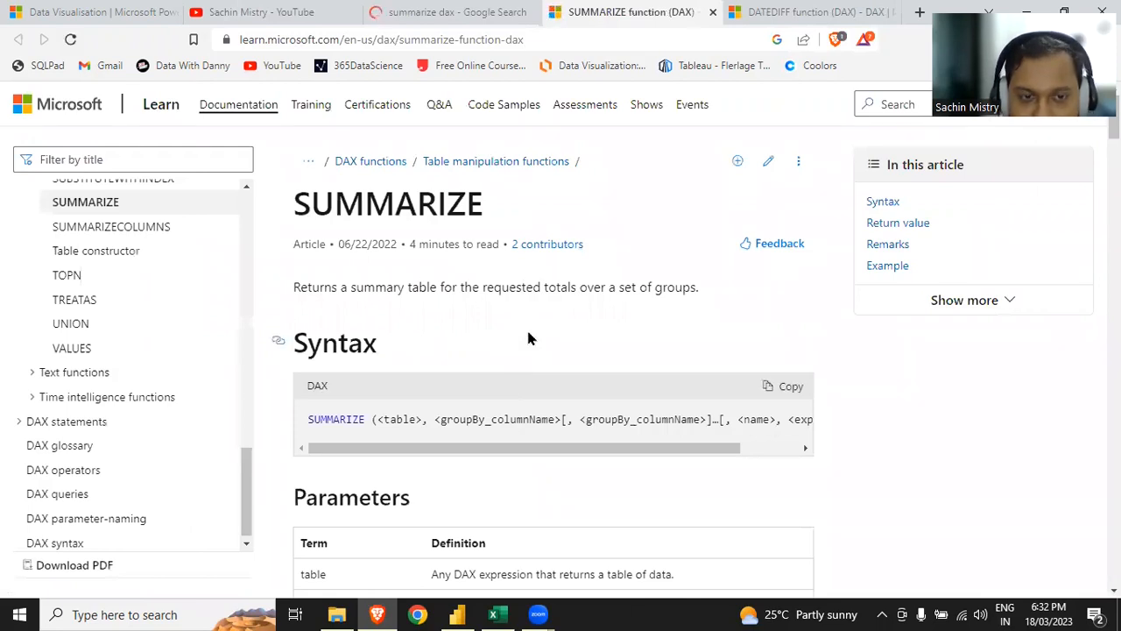
Step: Examine the SUMMARIZE syntax, focusing on the table and groupBy_columnName arguments
{"action": "scroll", "coordinate": [529, 338], "scroll_direction": "down", "scroll_amount": 2}
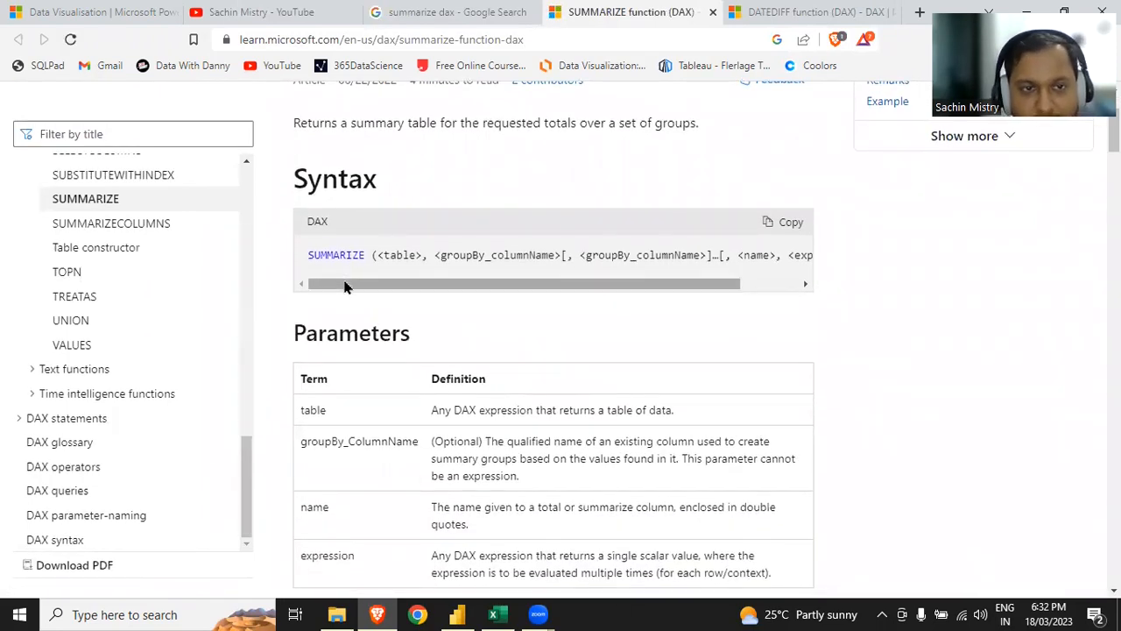
{"action": "double_click", "coordinate": [410, 261]}
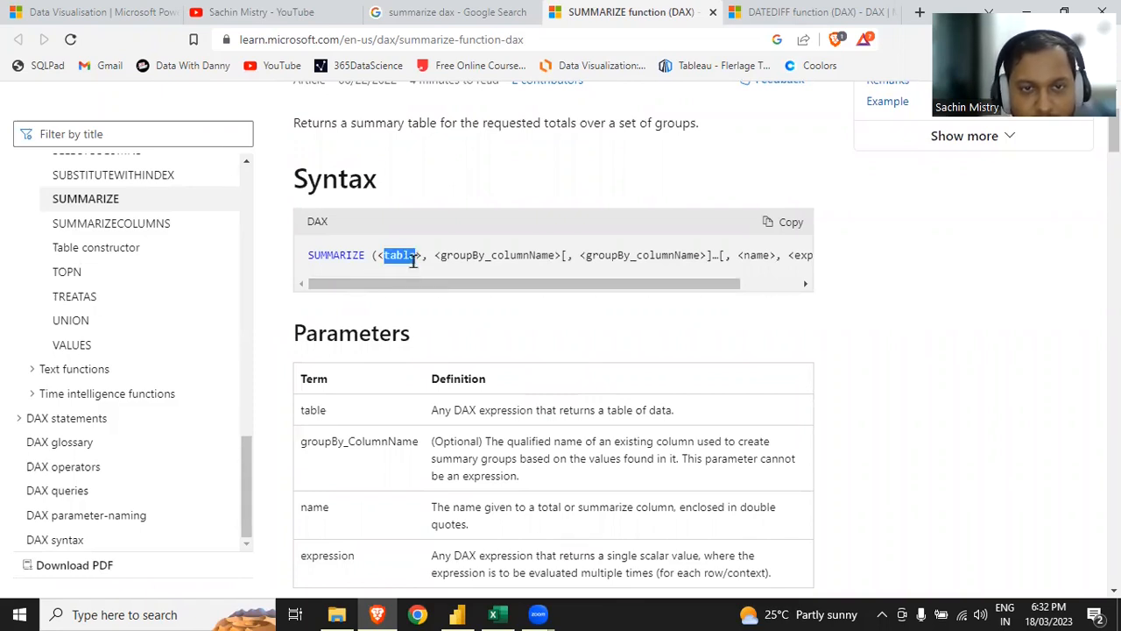
{"action": "left_click_drag", "start_coordinate": [421, 257], "coordinate": [378, 255]}
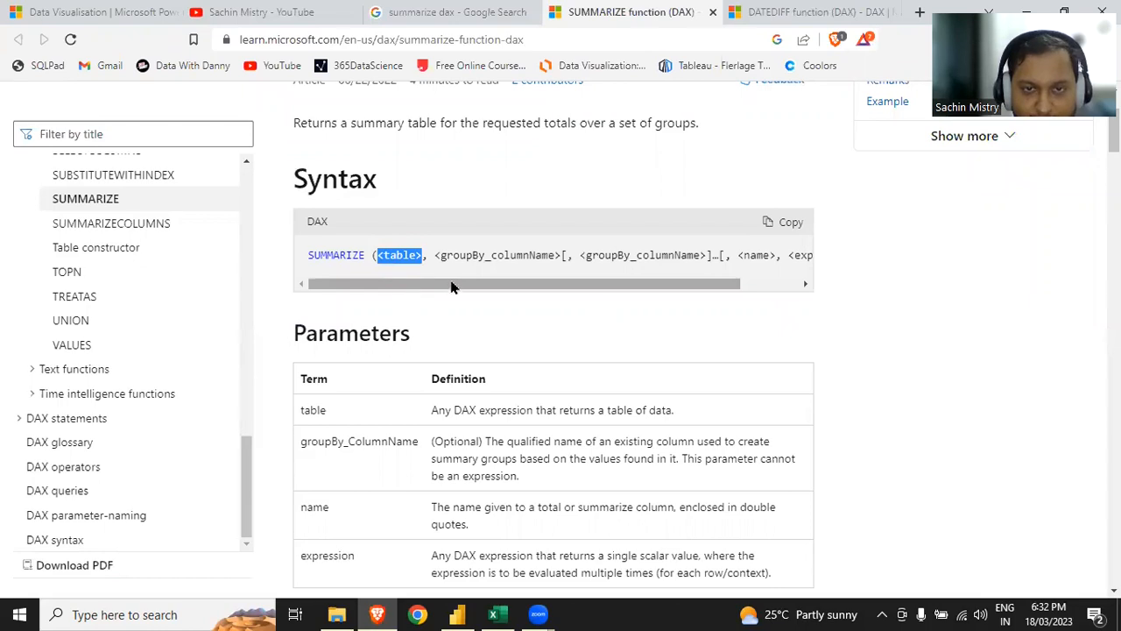
{"action": "left_click_drag", "start_coordinate": [438, 260], "coordinate": [576, 255]}
Step: Study the ResellerSales_USD example of SUMMARIZE, including its grouping columns, named totals and preview table
{"action": "scroll", "coordinate": [515, 383], "scroll_direction": "down", "scroll_amount": 10}
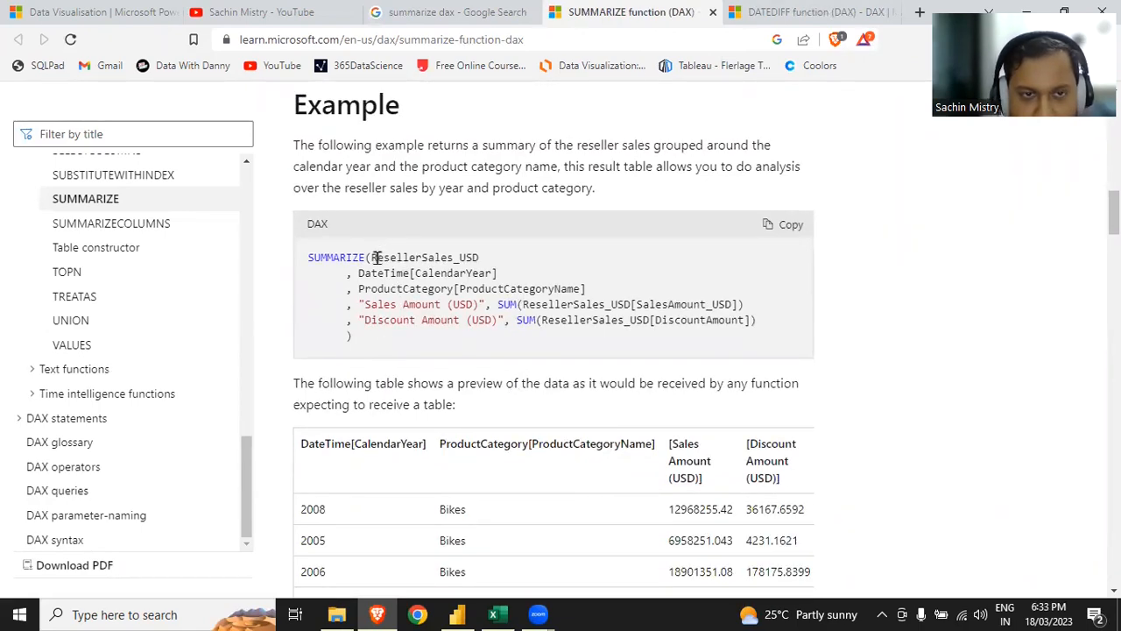
{"action": "left_click_drag", "start_coordinate": [371, 258], "coordinate": [479, 253]}
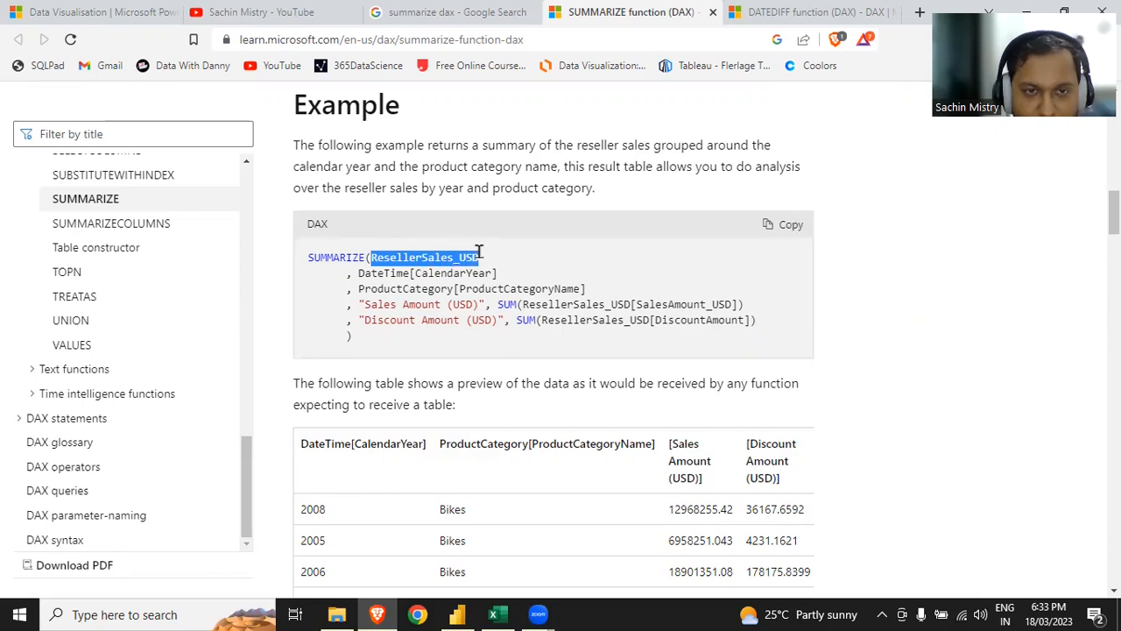
{"action": "left_click_drag", "start_coordinate": [359, 274], "coordinate": [518, 281]}
{"action": "left_click_drag", "start_coordinate": [597, 288], "coordinate": [357, 289]}
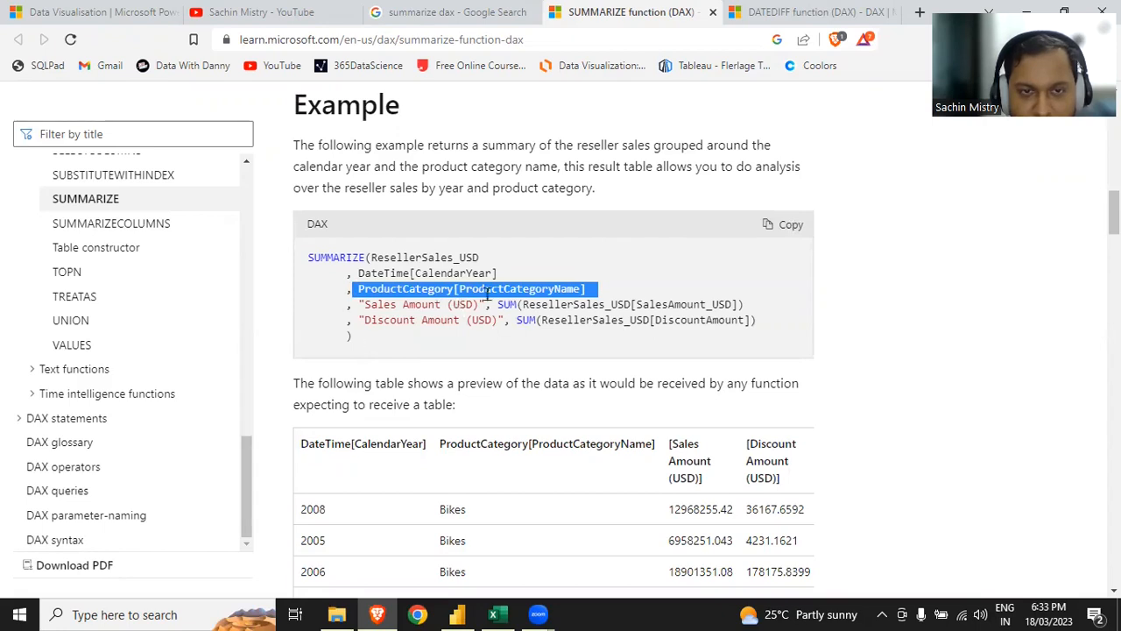
{"action": "left_click_drag", "start_coordinate": [756, 300], "coordinate": [517, 320]}
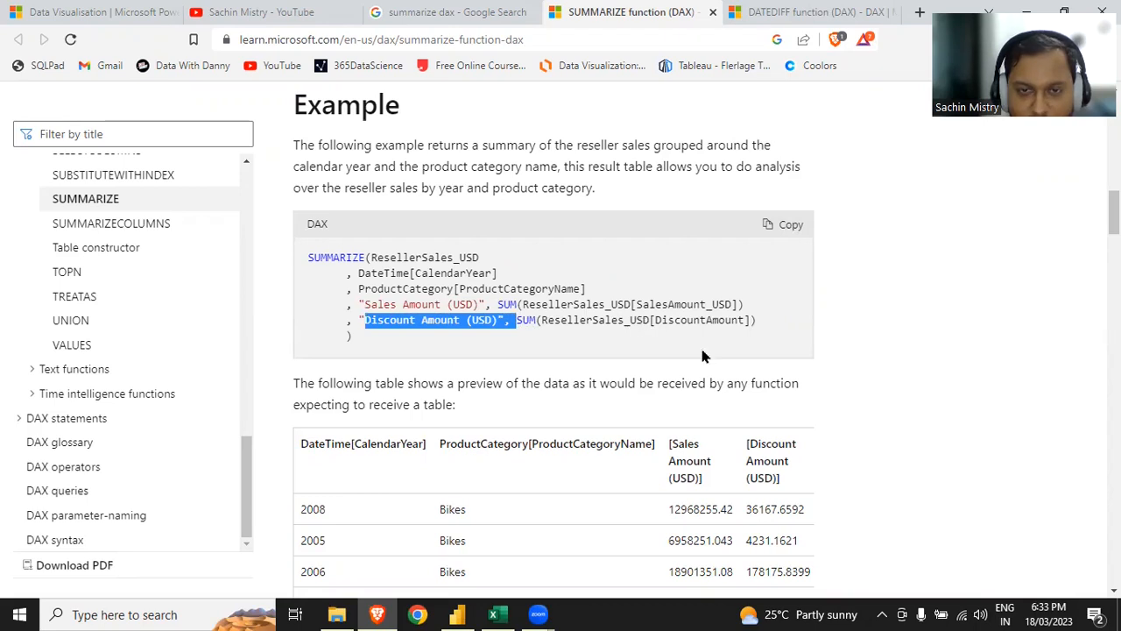
{"action": "scroll", "coordinate": [710, 357], "scroll_direction": "down", "scroll_amount": 1}
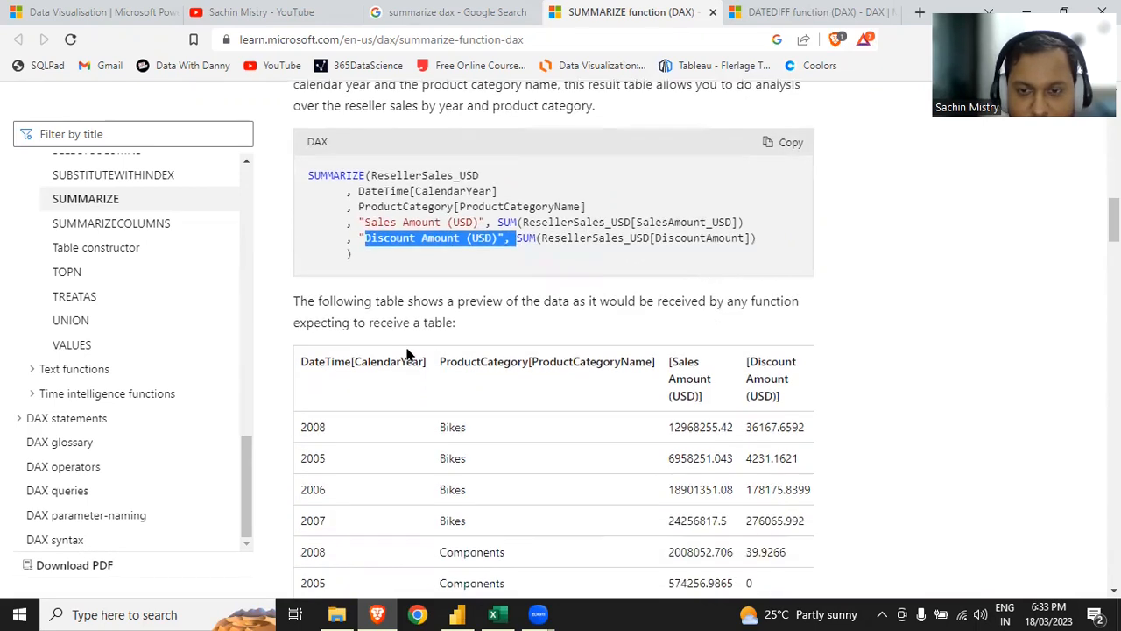
{"action": "scroll", "coordinate": [823, 552], "scroll_direction": "down", "scroll_amount": 2}
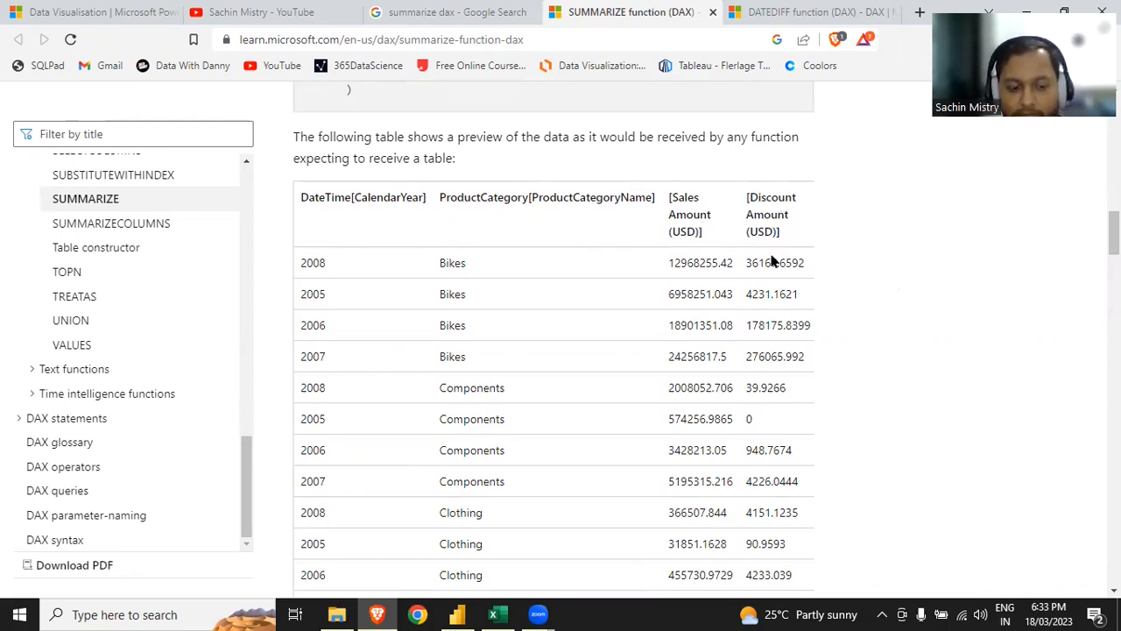
Step: Switch to Power BI and start a new measure named time_difference_by_kitchen
{"action": "key", "text": "alt+Tab"}
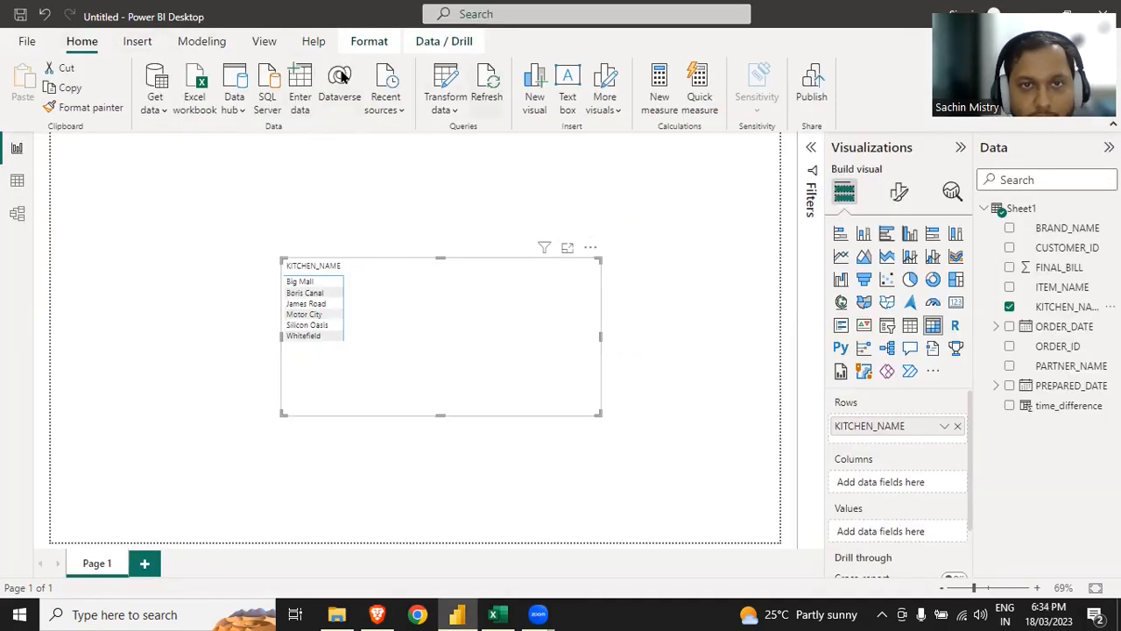
{"action": "left_click", "coordinate": [659, 97]}
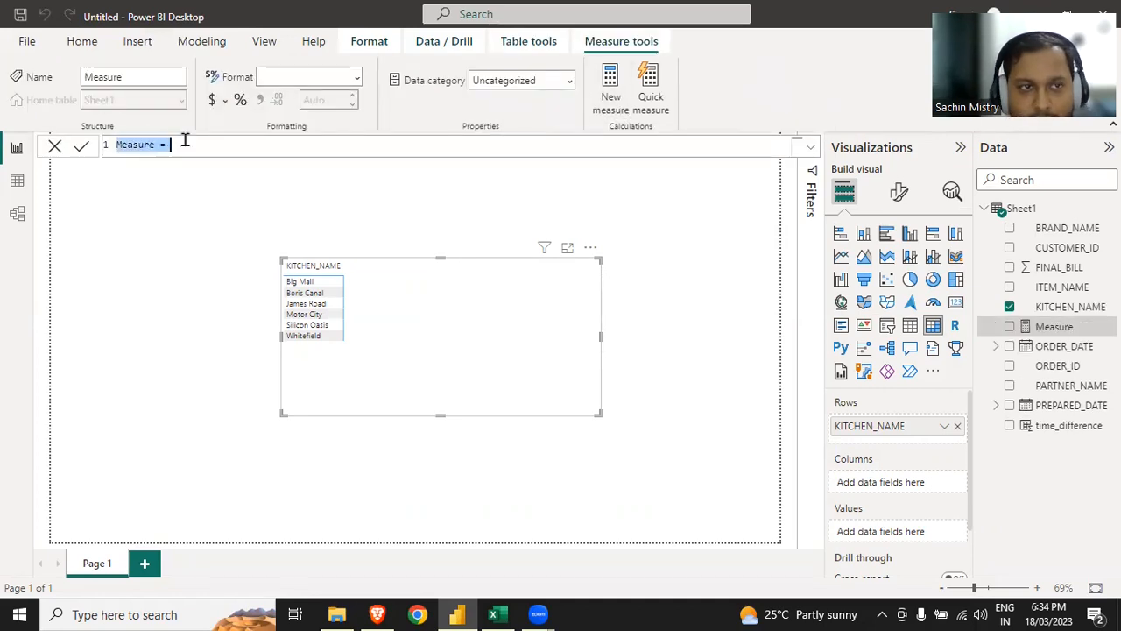
{"action": "left_click", "coordinate": [211, 146]}
{"action": "left_click_drag", "start_coordinate": [210, 145], "coordinate": [107, 147]}
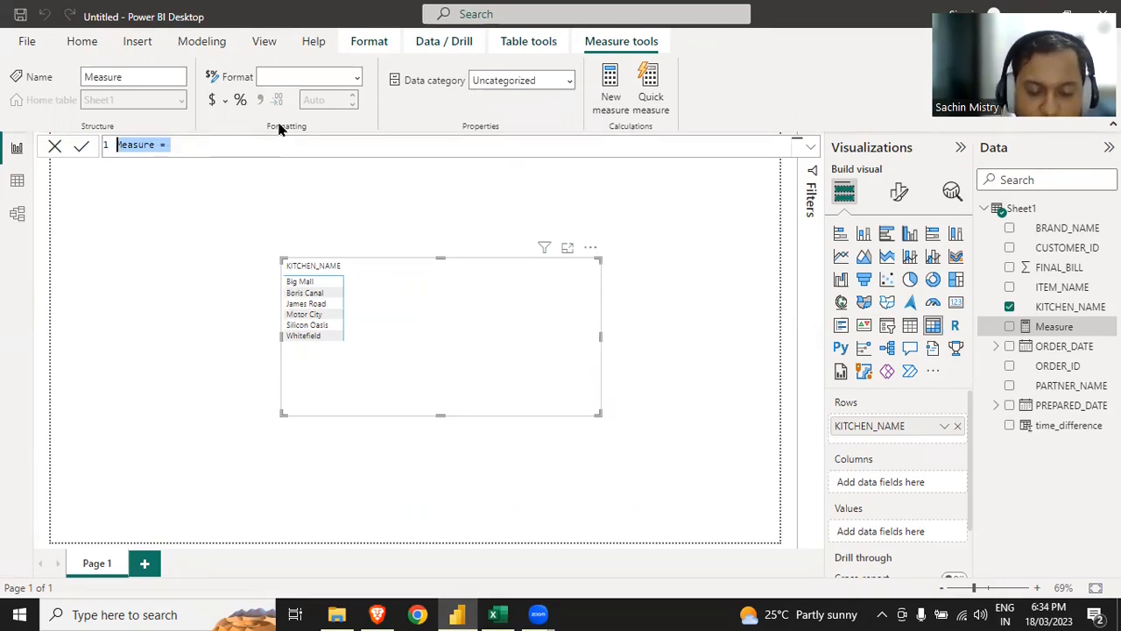
{"action": "type", "text": "time"}
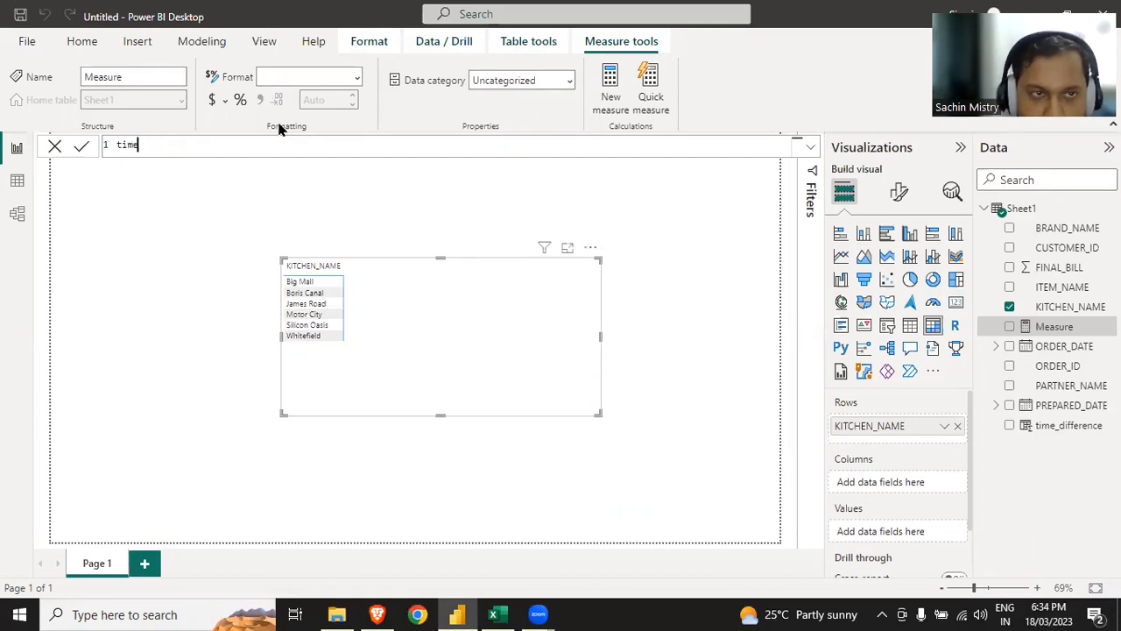
{"action": "type", "text": "_difference_by"}
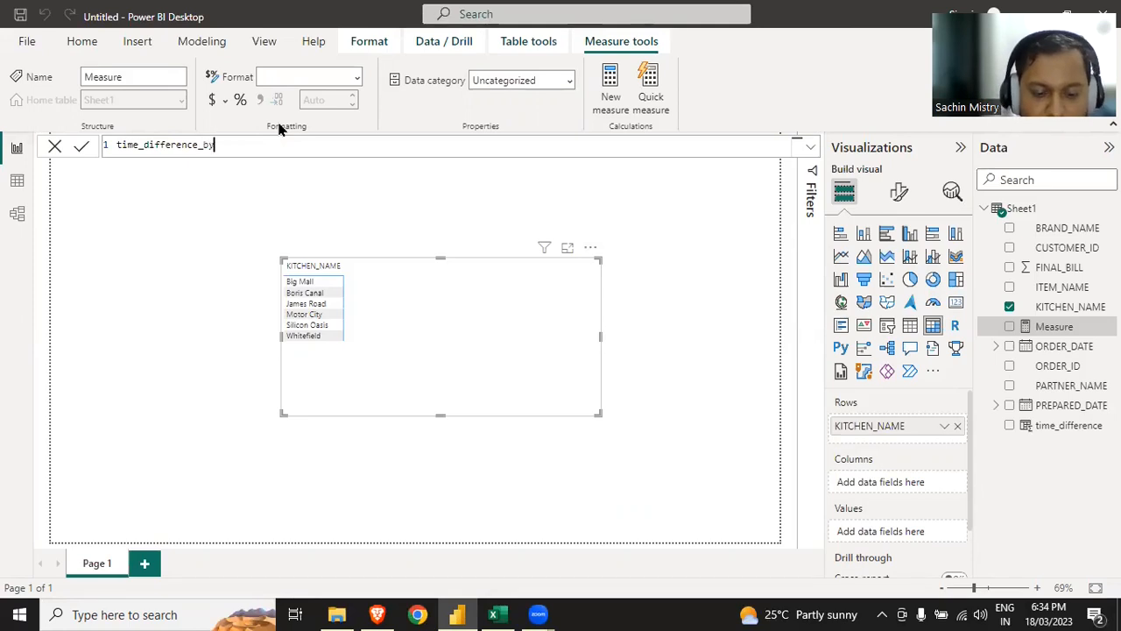
{"action": "type", "text": "_kic"}
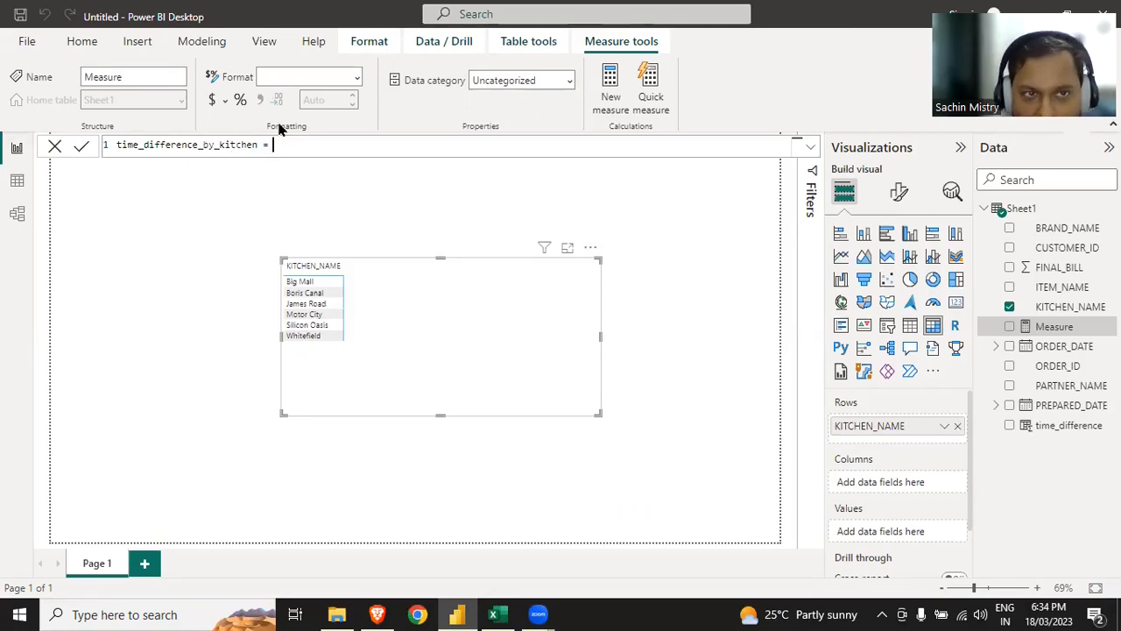
{"action": "type", "text": "itchen = "}
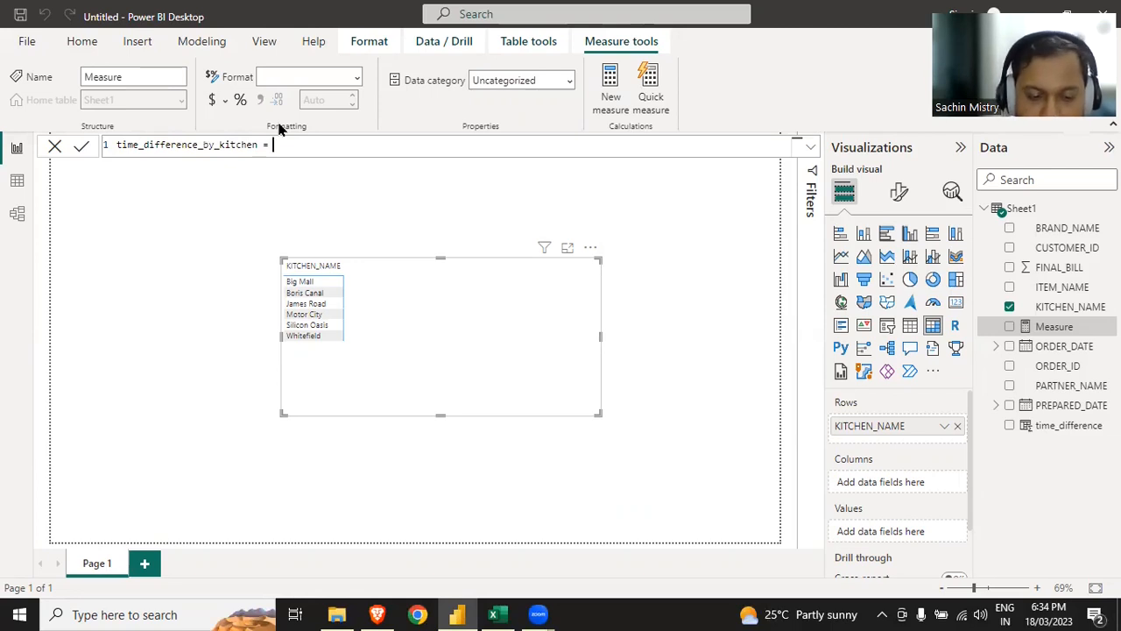
Step: Begin the time_difference_by_kitchen formula with a SUMMARIZE over the Sheet1 table
{"action": "type", "text": "summ"}
{"action": "key", "text": "Tab"}
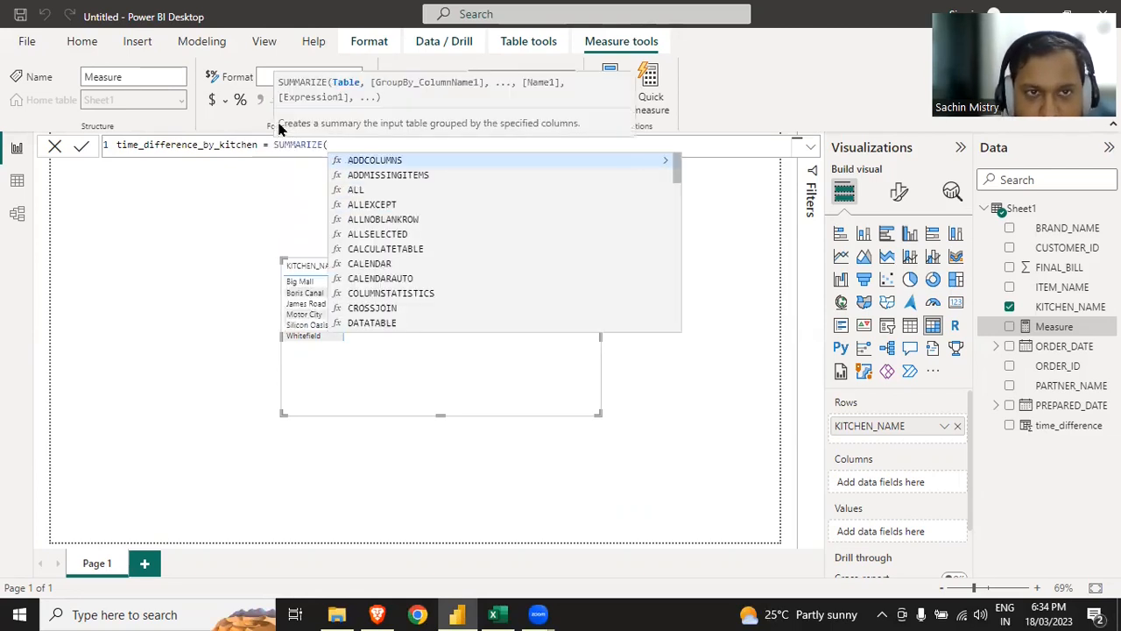
{"action": "type", "text": "shee"}
{"action": "key", "text": "Tab"}
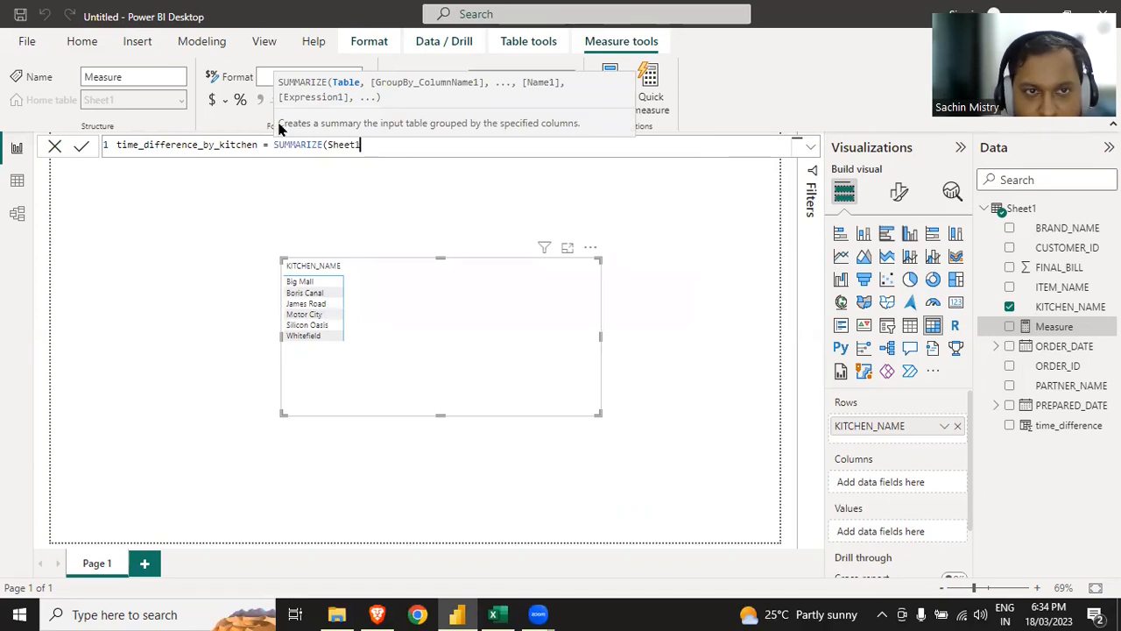
{"action": "type", "text": ","}
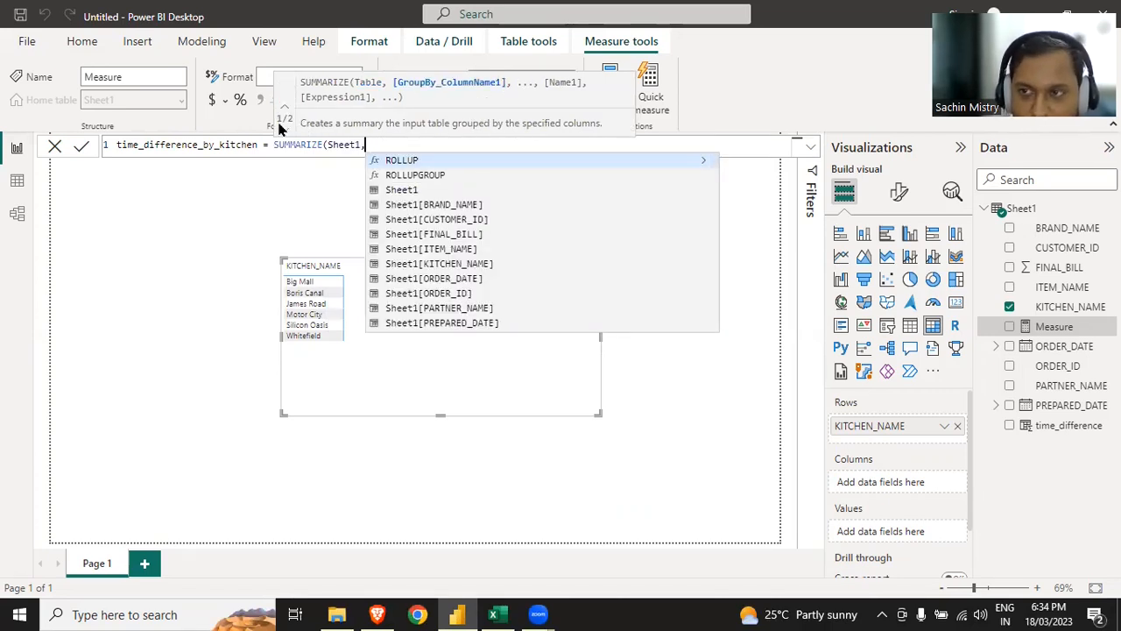
Step: Complete the SUMMARIZE with the grouping columns Sheet1[KITCHEN_NAME], Sheet1[ORDER_ID] and Sheet1[time_difference]
{"action": "type", "text": "kit"}
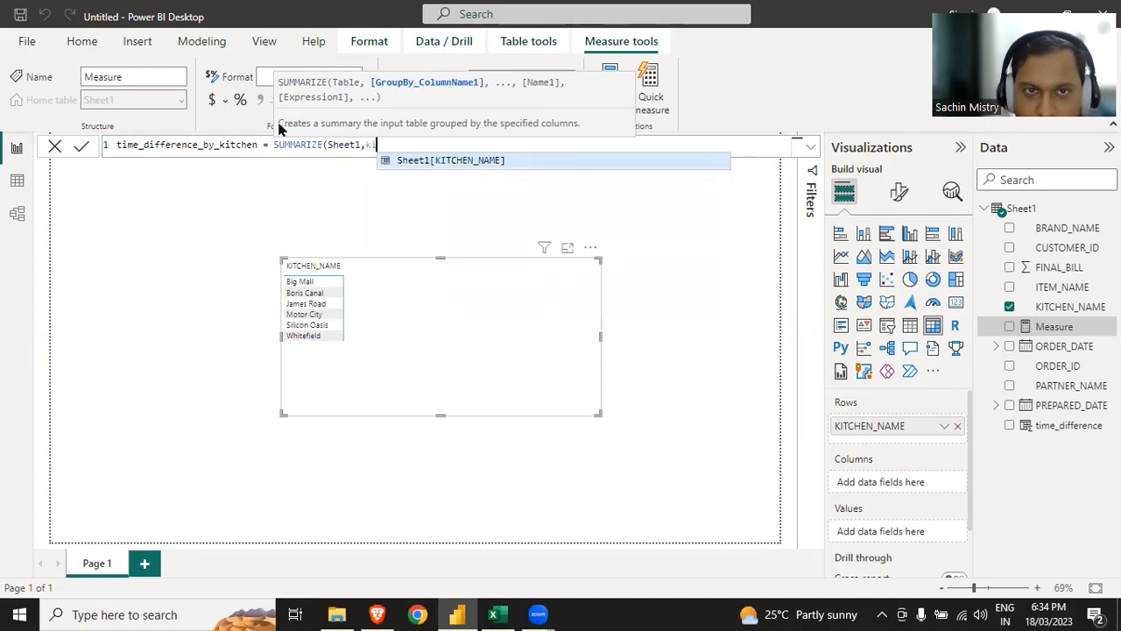
{"action": "key", "text": "Tab"}
{"action": "type", "text": ", ord"}
{"action": "key", "text": "Down"}
{"action": "key", "text": "Tab"}
{"action": "type", "text": ", tim"}
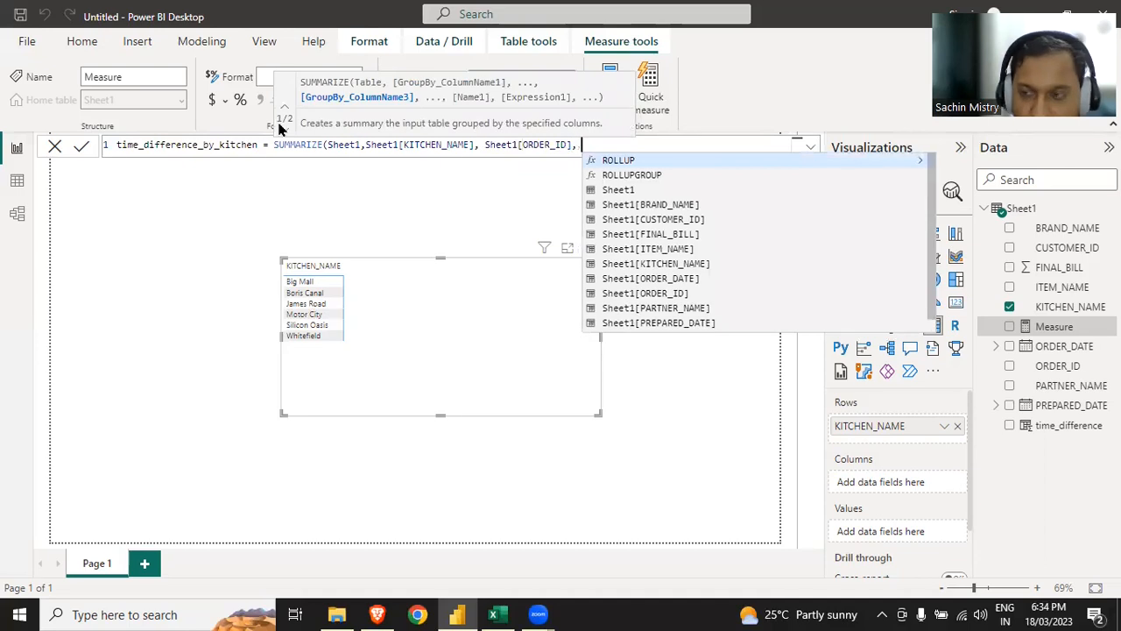
{"action": "key", "text": "Tab"}
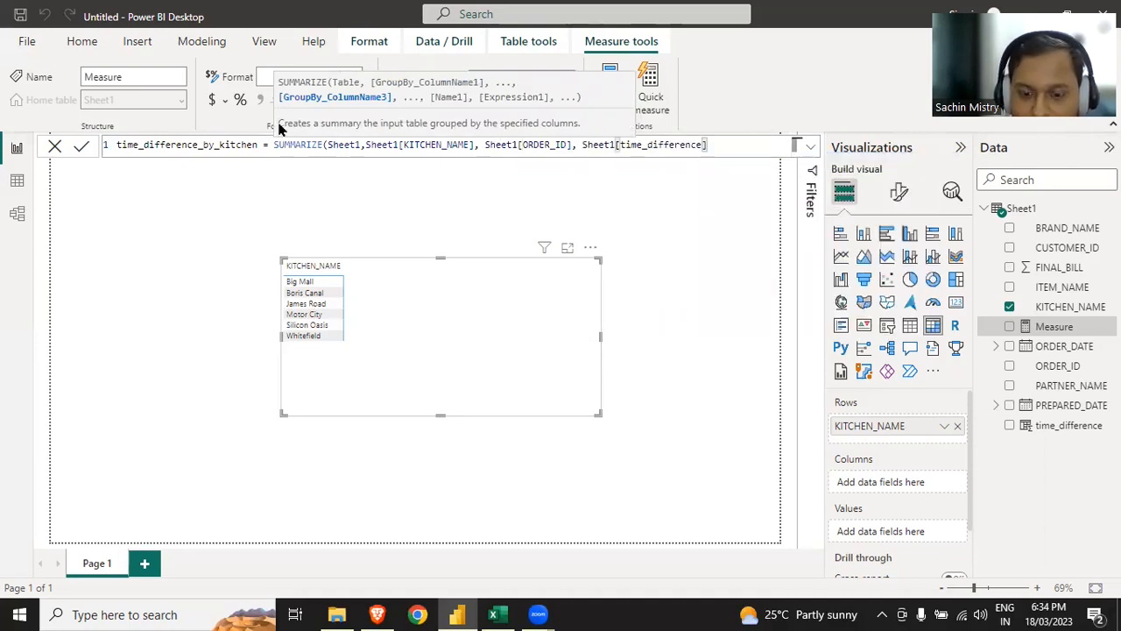
{"action": "type", "text": ")"}
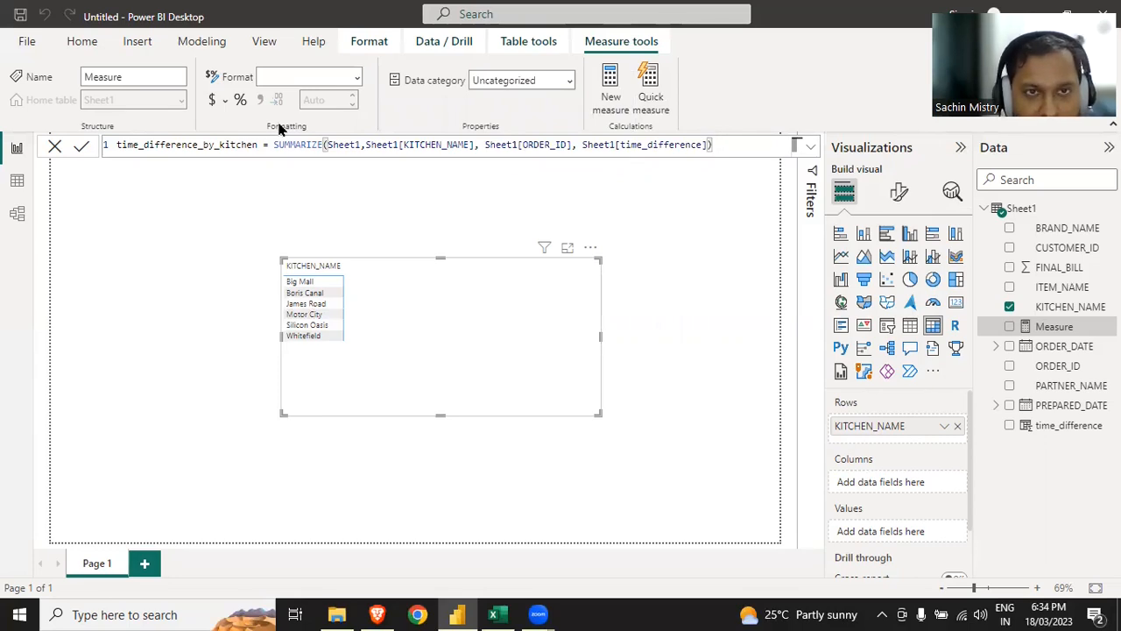
{"action": "left_click", "coordinate": [274, 144]}
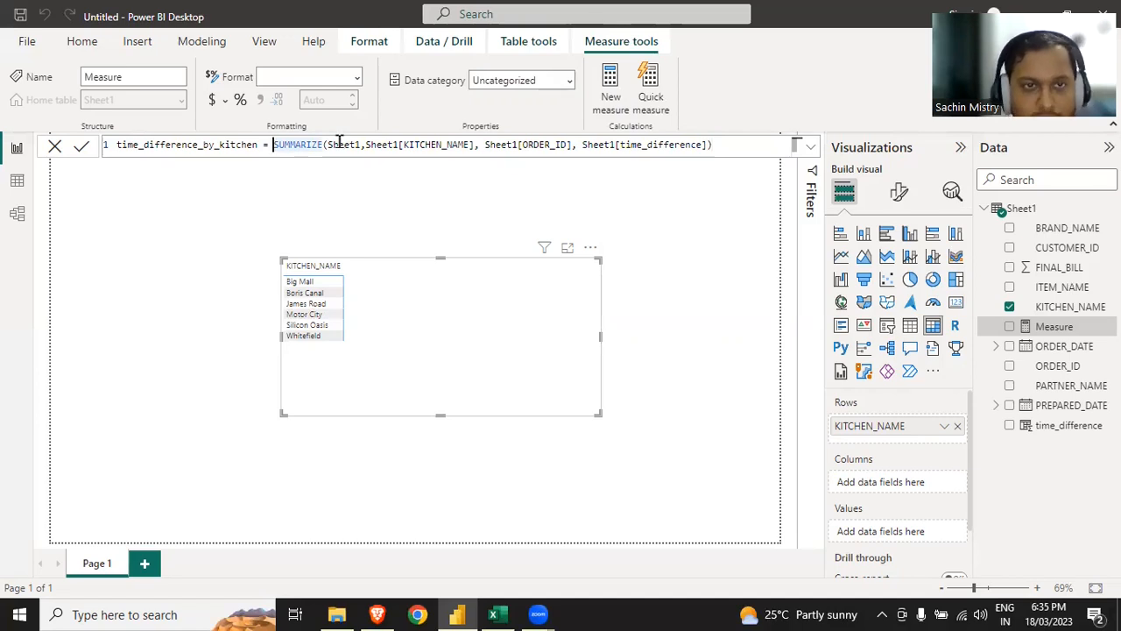
Step: Switch to the web browser, open the Microsoft Learn page on the DAX AVERAGEX function and read through to its example
{"action": "key", "text": "alt+Tab"}
{"action": "key", "text": "Tab"}
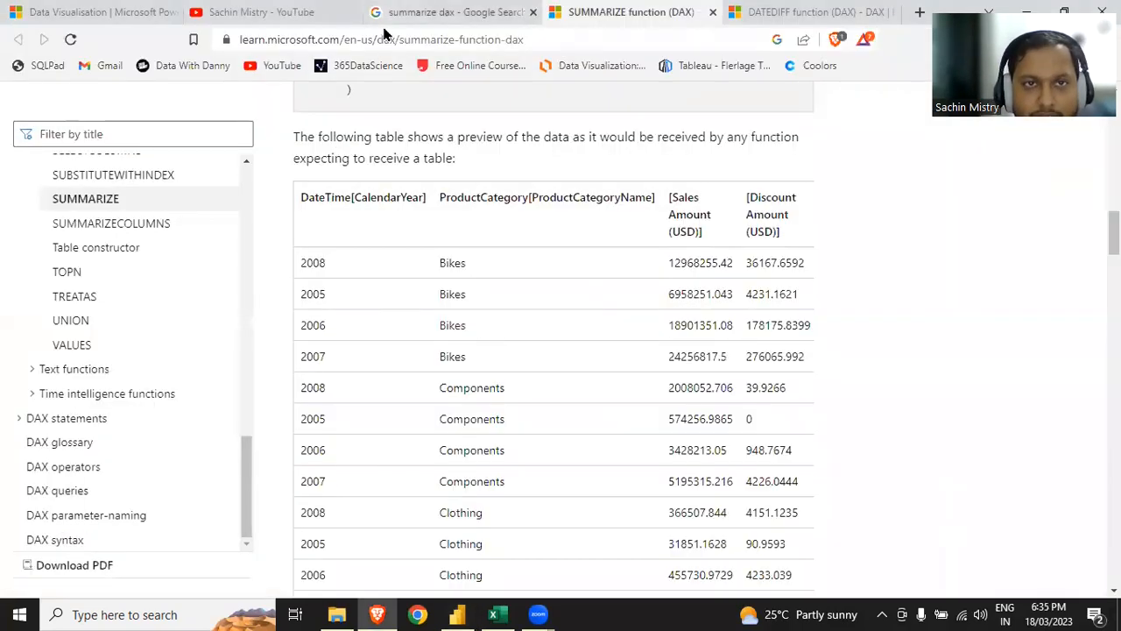
{"action": "left_click", "coordinate": [386, 14]}
{"action": "left_click", "coordinate": [379, 40]}
{"action": "type", "text": "average"}
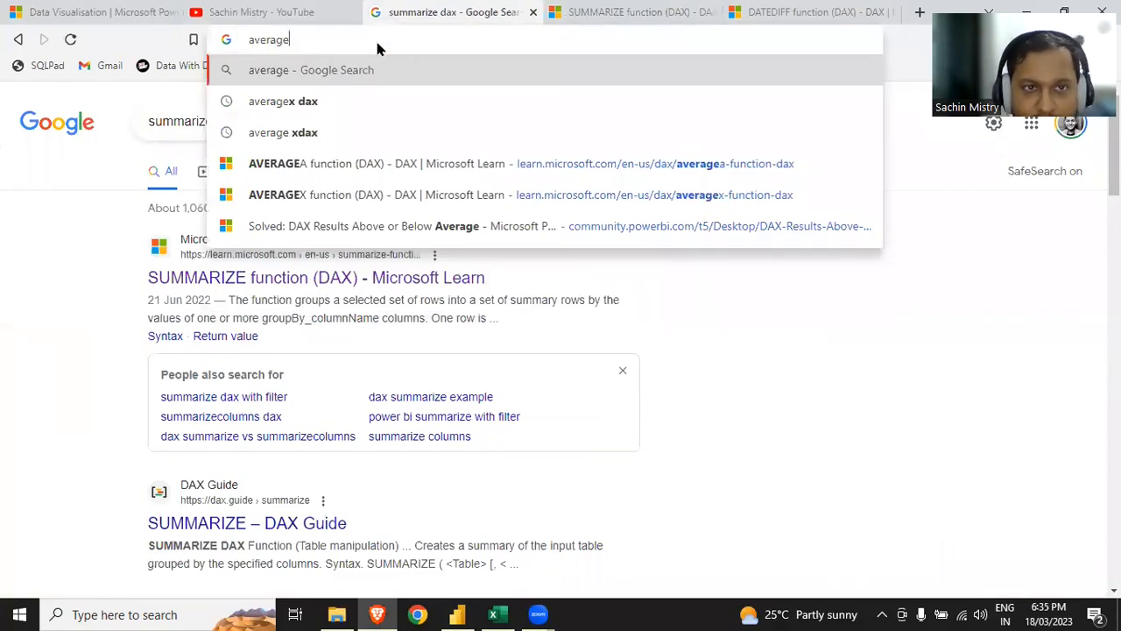
{"action": "key", "text": "Down"}
{"action": "key", "text": "Down"}
{"action": "key", "text": "Down"}
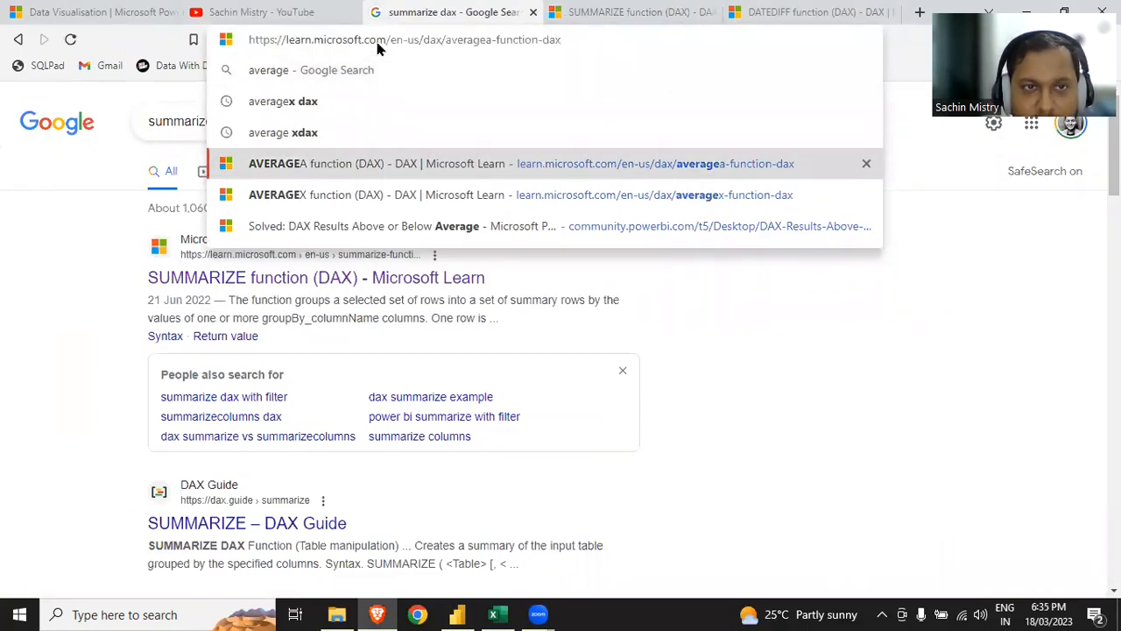
{"action": "key", "text": "Down"}
{"action": "key", "text": "Return"}
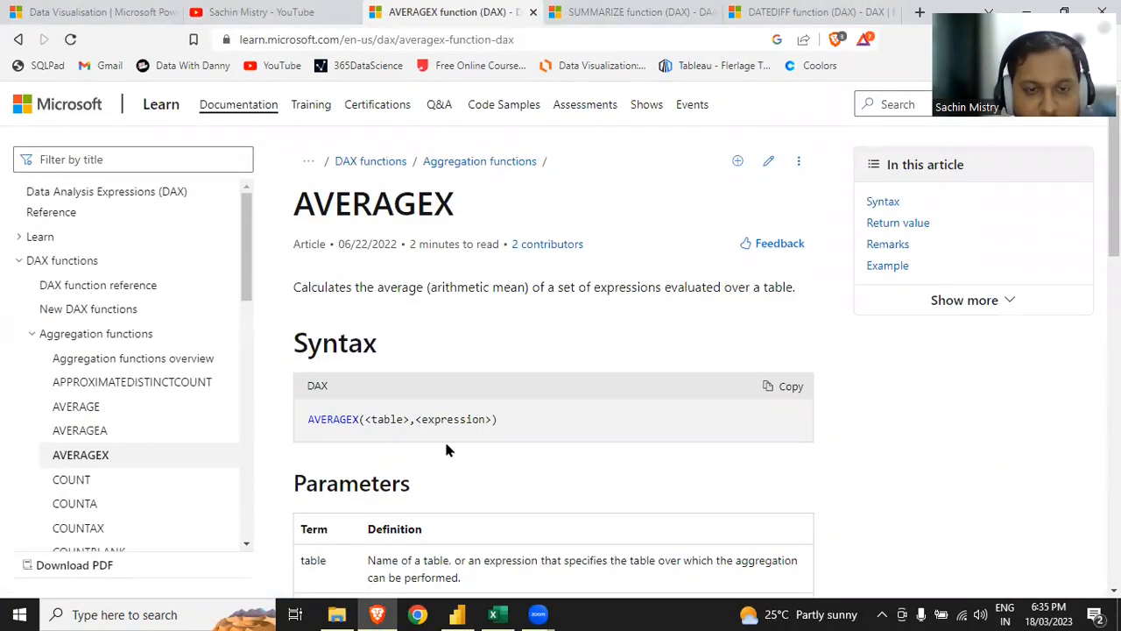
{"action": "scroll", "coordinate": [463, 337], "scroll_direction": "down", "scroll_amount": 10}
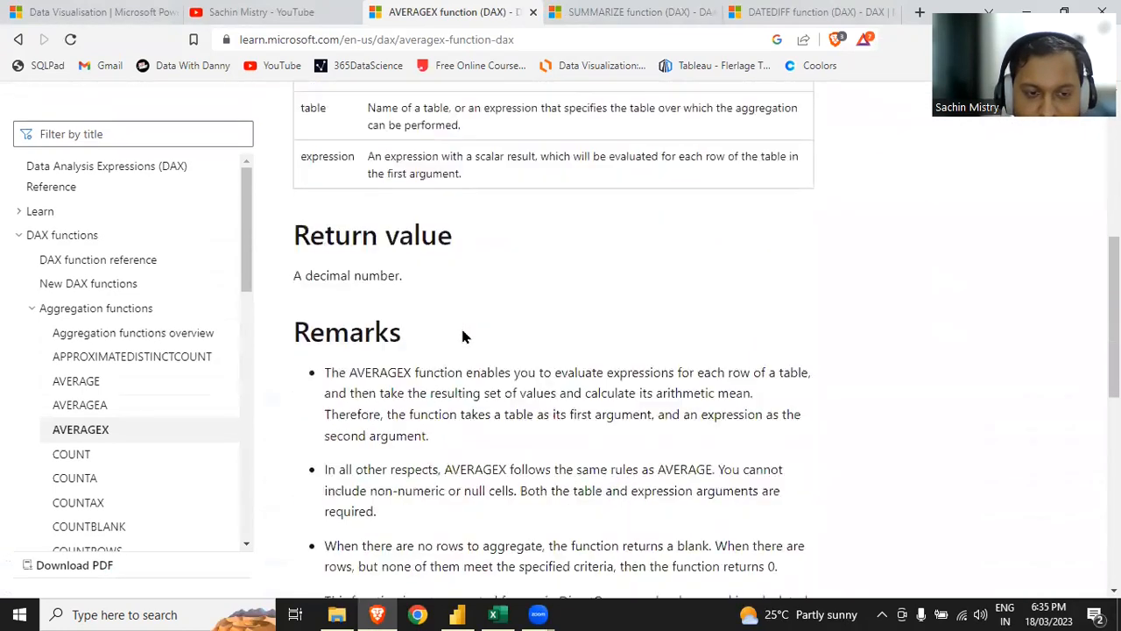
{"action": "scroll", "coordinate": [463, 337], "scroll_direction": "down", "scroll_amount": 3}
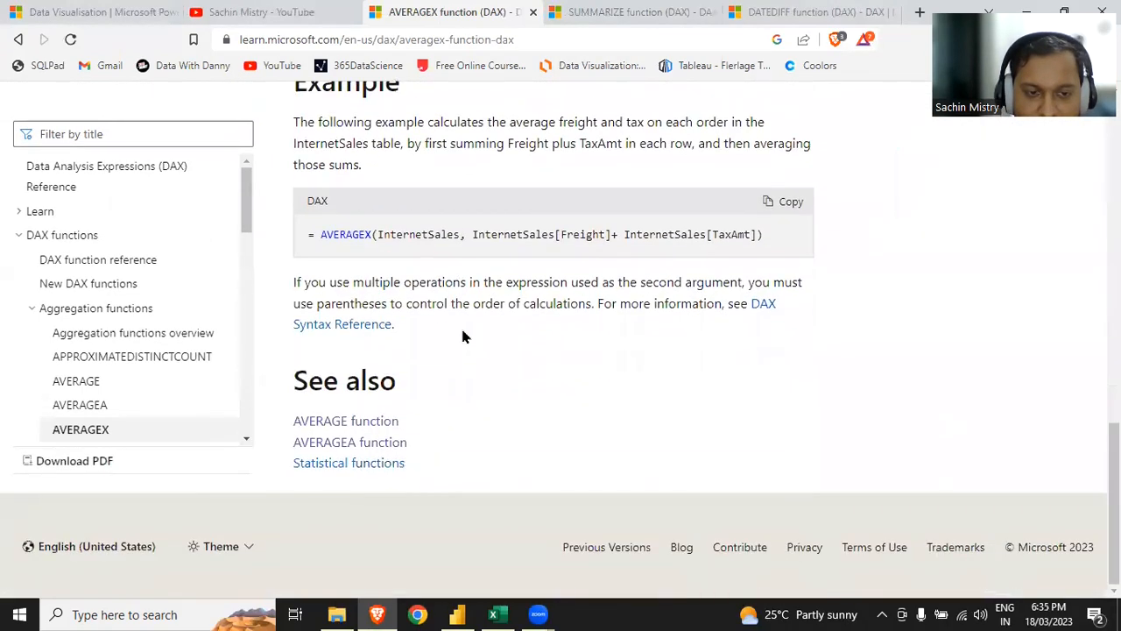
Step: Compare the column arguments in the syntax of the related AVERAGE and AVERAGEA functions
{"action": "left_click", "coordinate": [354, 422]}
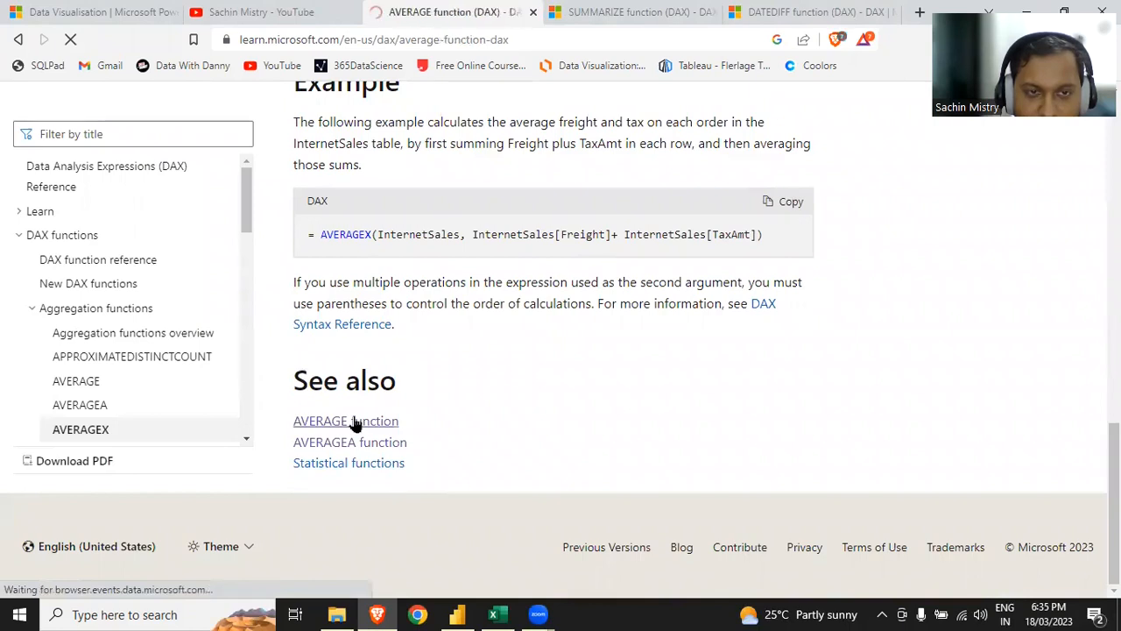
{"action": "scroll", "coordinate": [422, 372], "scroll_direction": "down", "scroll_amount": 1}
{"action": "left_click_drag", "start_coordinate": [410, 337], "coordinate": [360, 342]}
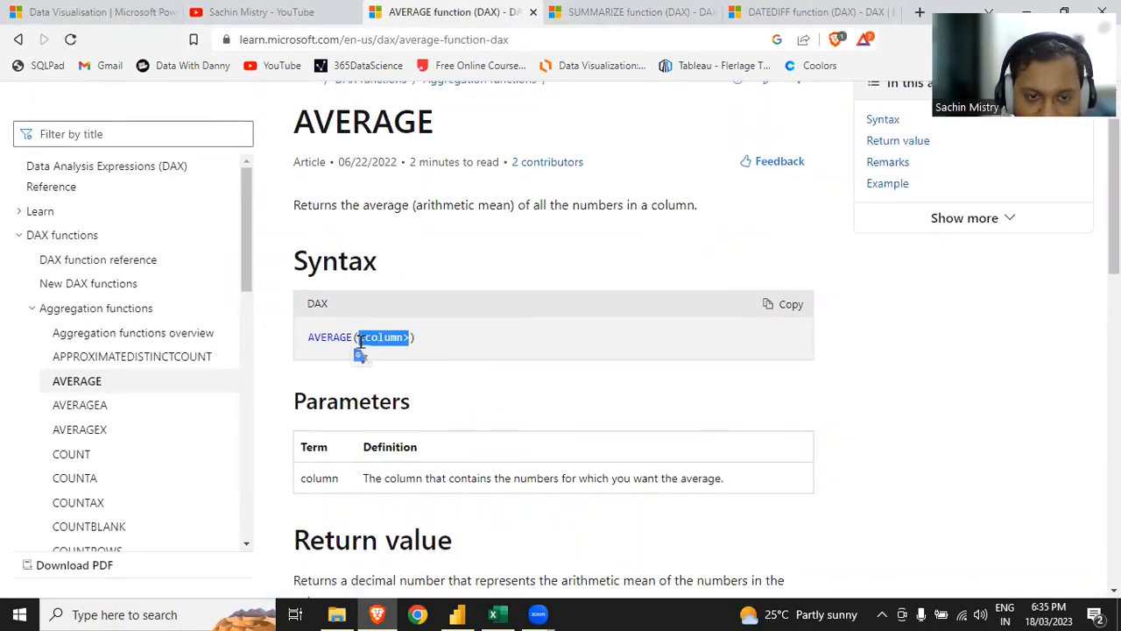
{"action": "left_click", "coordinate": [18, 39]}
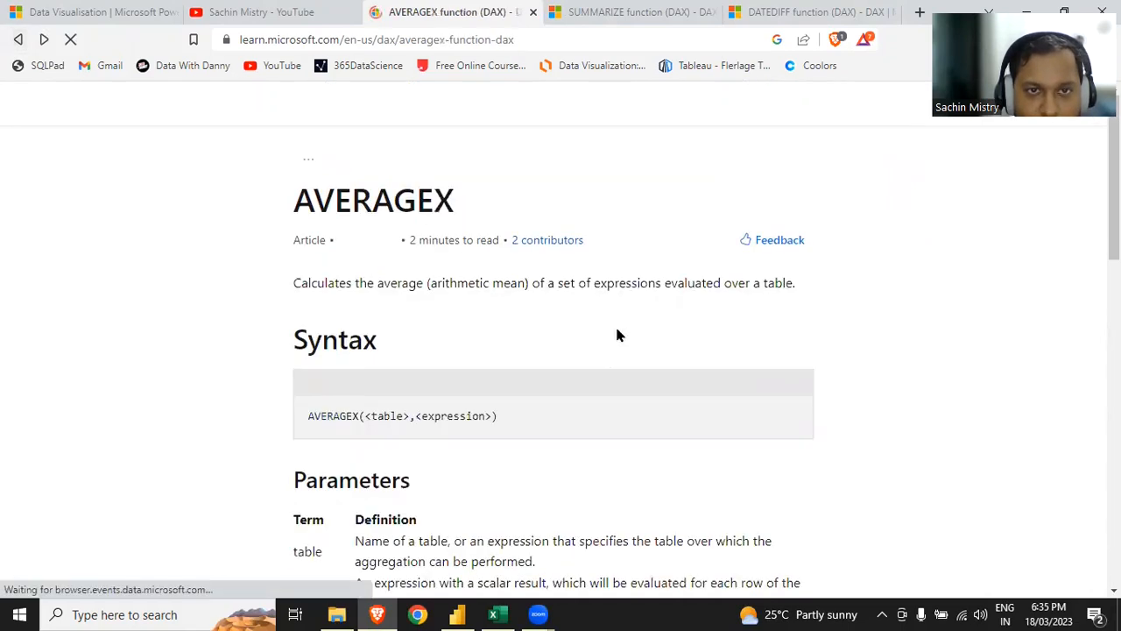
{"action": "left_click", "coordinate": [362, 446]}
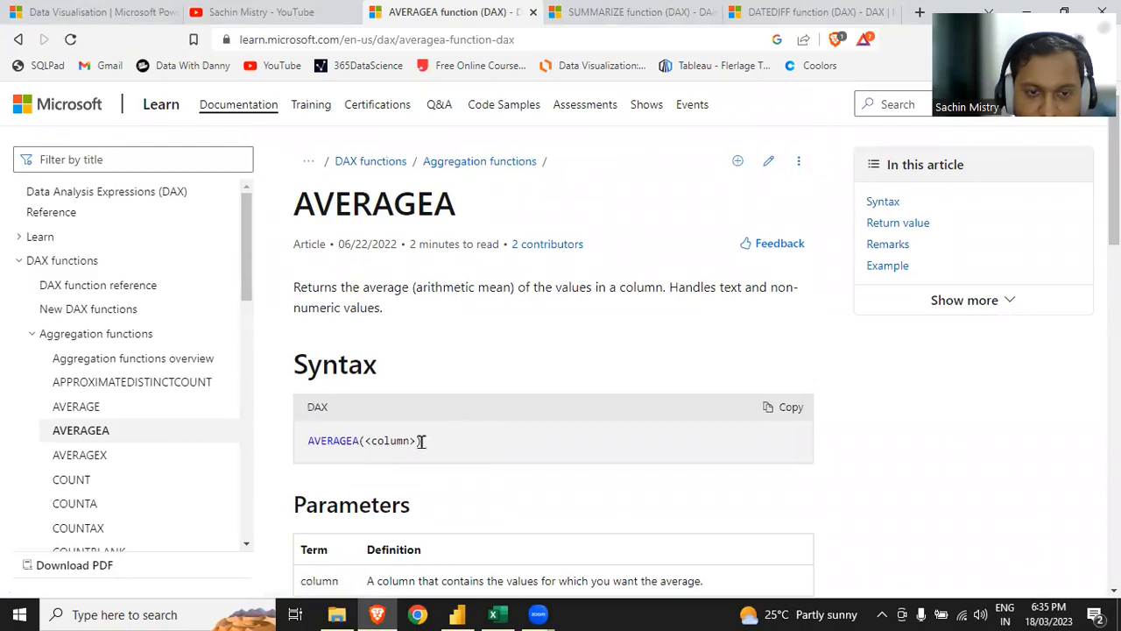
{"action": "left_click_drag", "start_coordinate": [422, 442], "coordinate": [359, 442]}
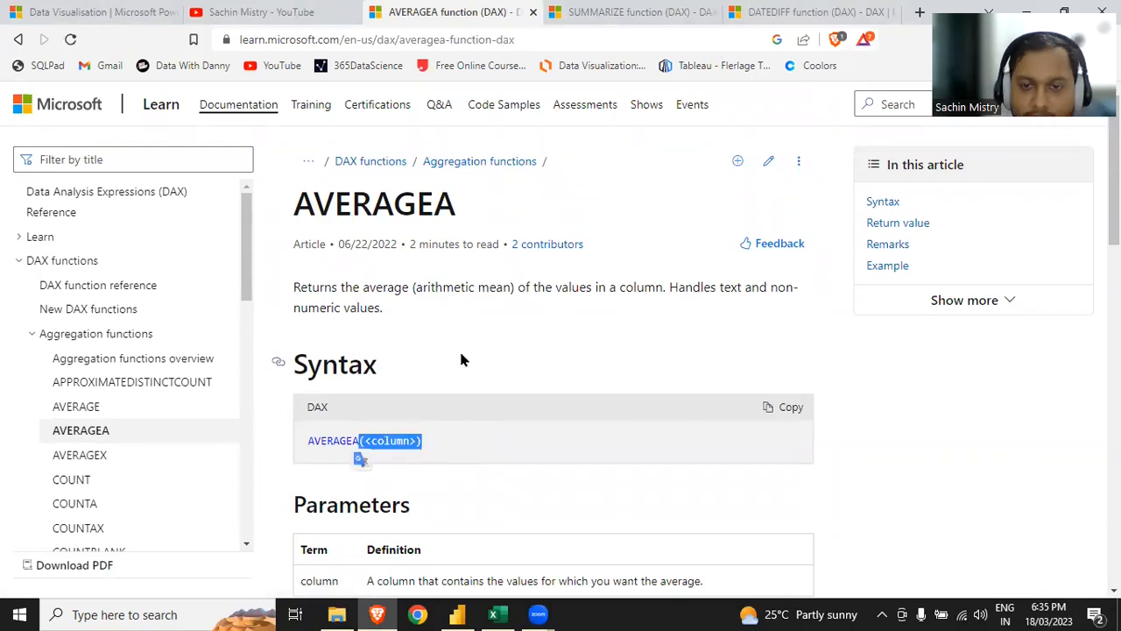
{"action": "left_click", "coordinate": [697, 290]}
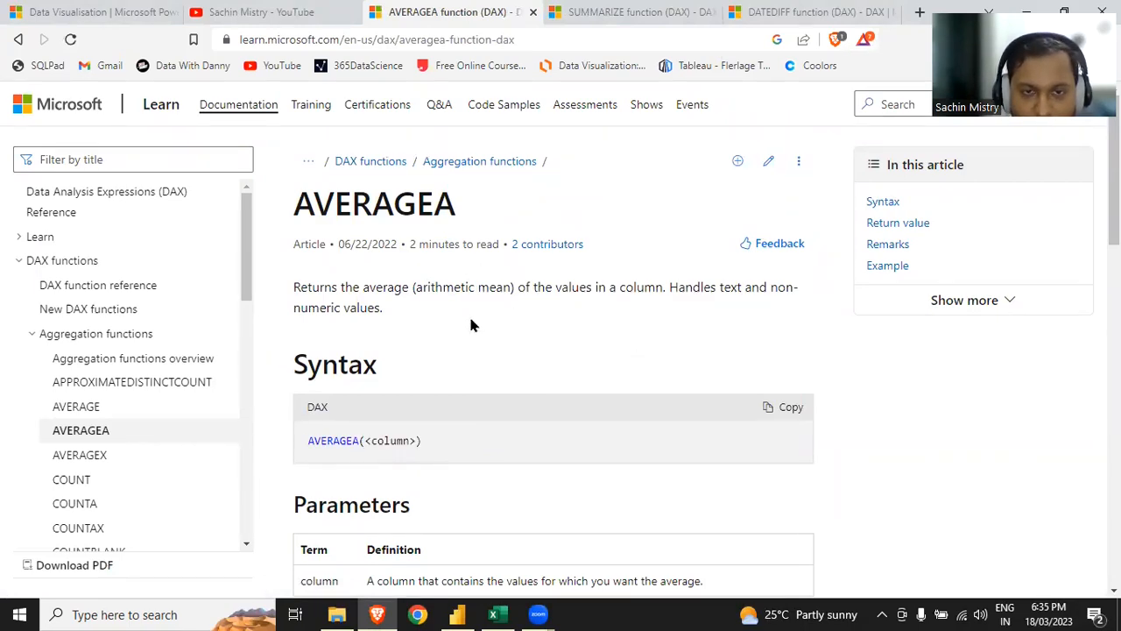
Step: Return to the AVERAGEX page and examine its syntax, focusing on the table argument
{"action": "key", "text": "alt+Left"}
{"action": "scroll", "coordinate": [465, 319], "scroll_direction": "up", "scroll_amount": 1}
{"action": "scroll", "coordinate": [465, 320], "scroll_direction": "up", "scroll_amount": 5}
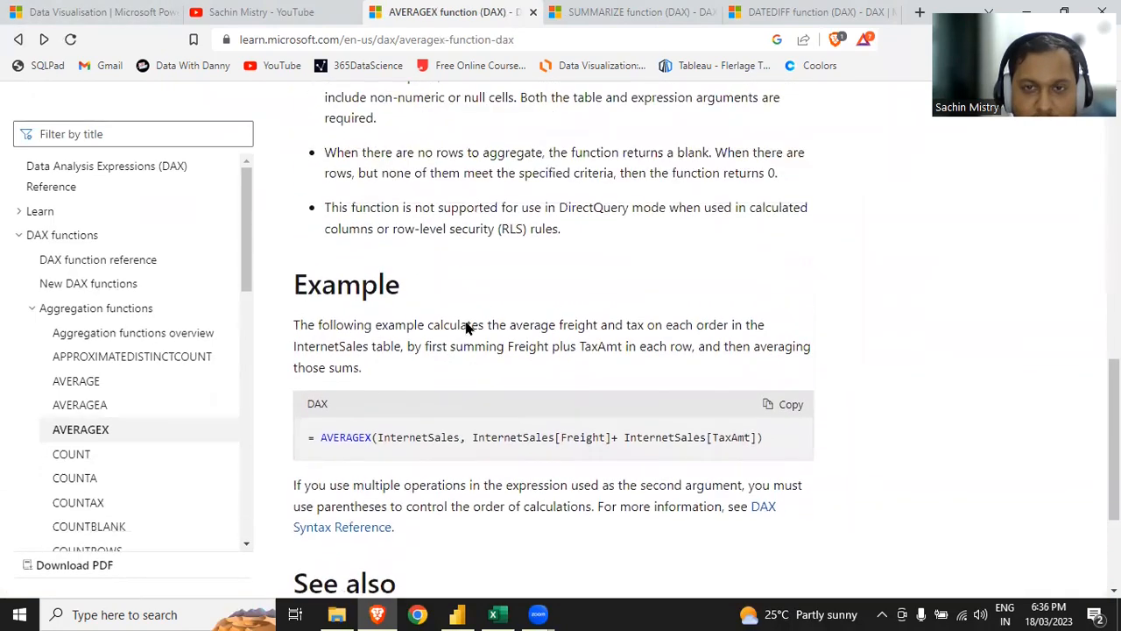
{"action": "scroll", "coordinate": [465, 326], "scroll_direction": "up", "scroll_amount": 5}
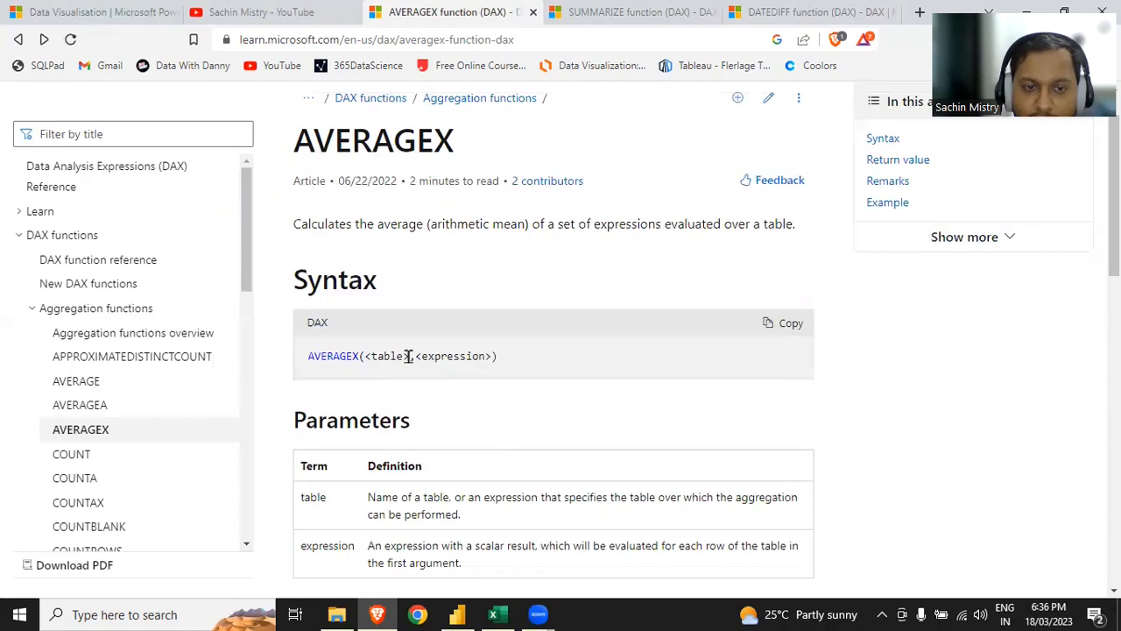
{"action": "left_click_drag", "start_coordinate": [408, 355], "coordinate": [368, 361]}
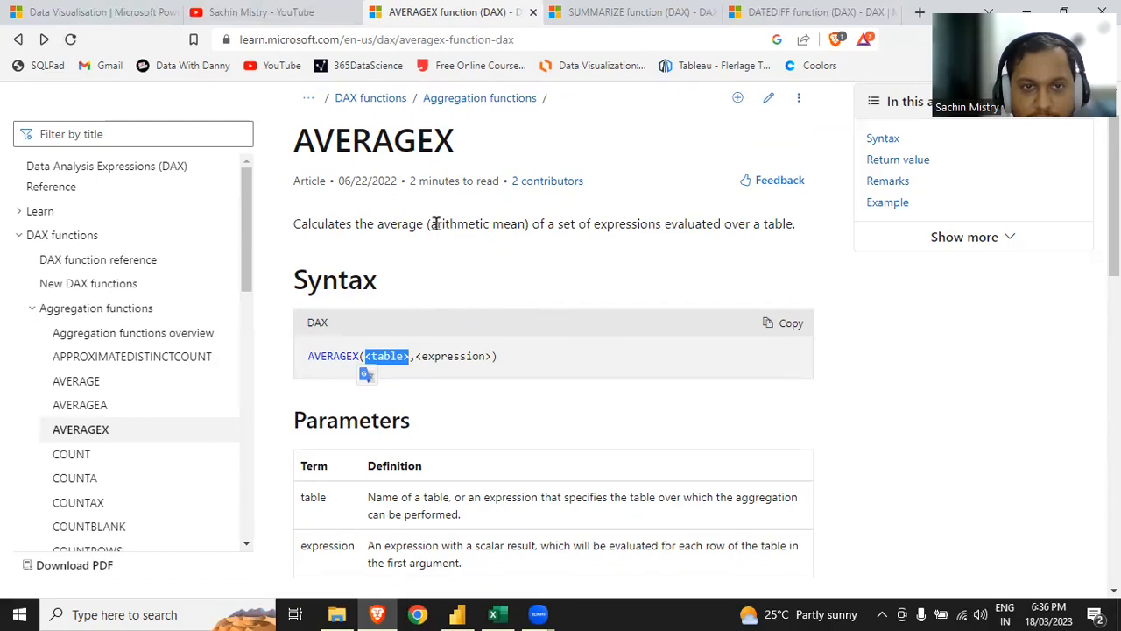
{"action": "scroll", "coordinate": [598, 401], "scroll_direction": "down", "scroll_amount": 8}
Step: Switch to Power BI and wrap the SUMMARIZE expression of time_difference_by_kitchen in AVERAGEX as its table argument
{"action": "key", "text": "alt+Tab"}
{"action": "left_click", "coordinate": [274, 144]}
{"action": "type", "text": "avera"}
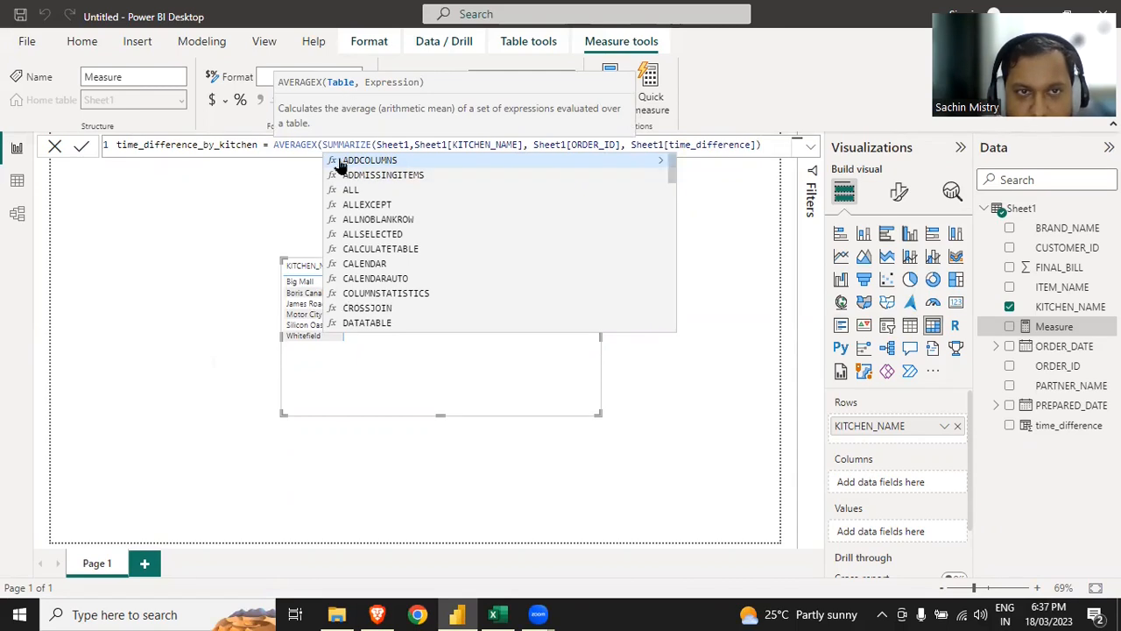
{"action": "left_click", "coordinate": [766, 143]}
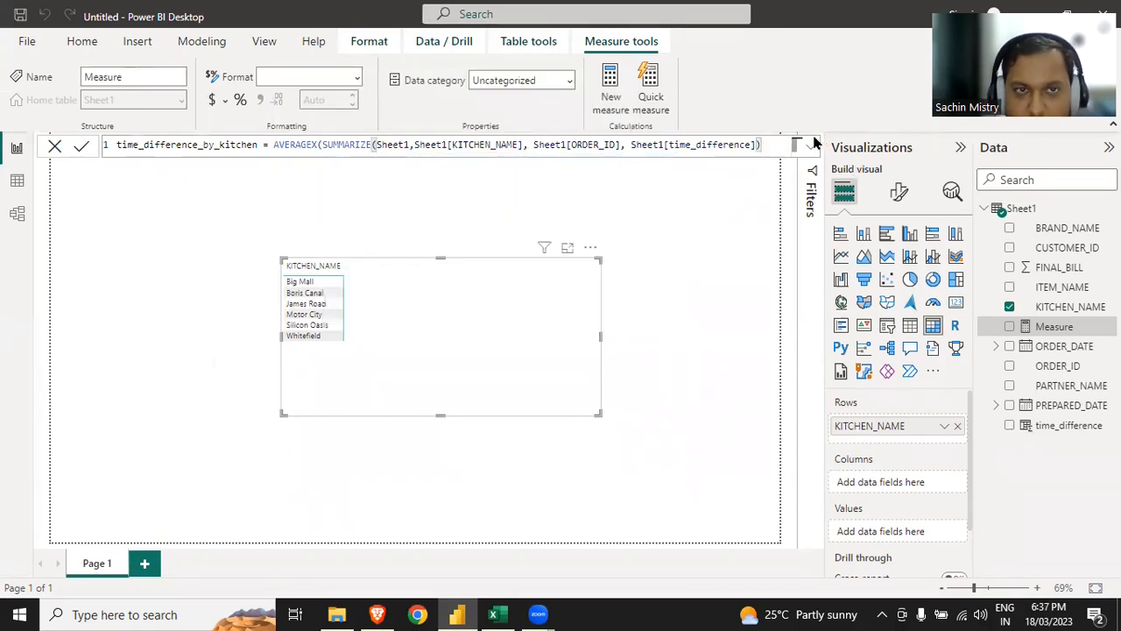
Step: Finish AVERAGEX with Sheet1[time_difference] as its expression, commit the measure and add it to the kitchen matrix's values
{"action": "type", "text": ","}
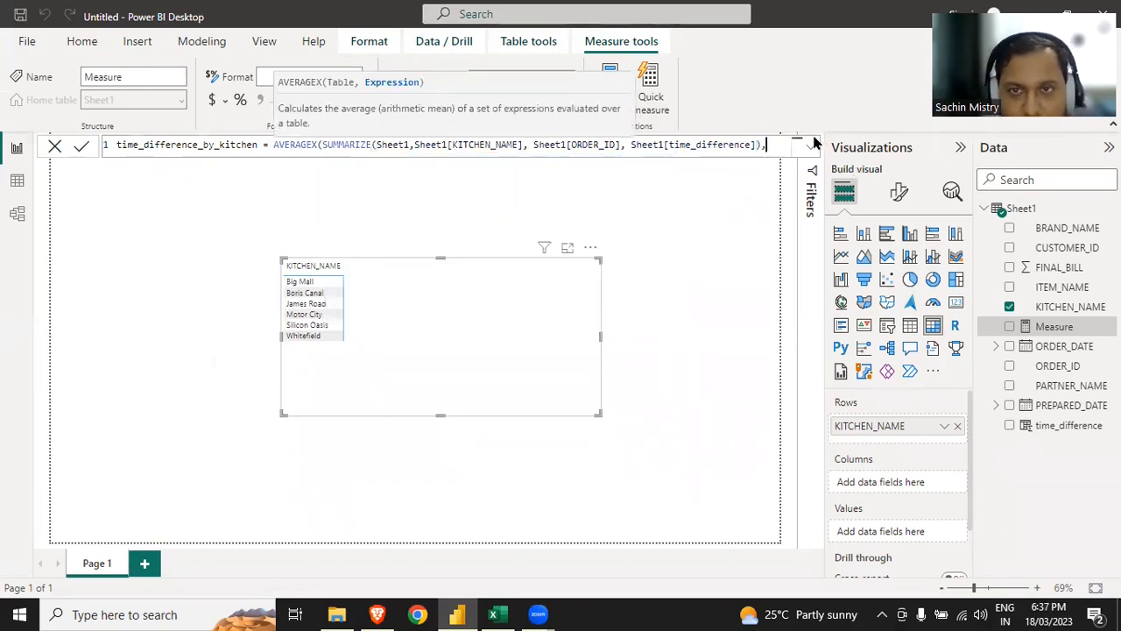
{"action": "type", "text": "time"}
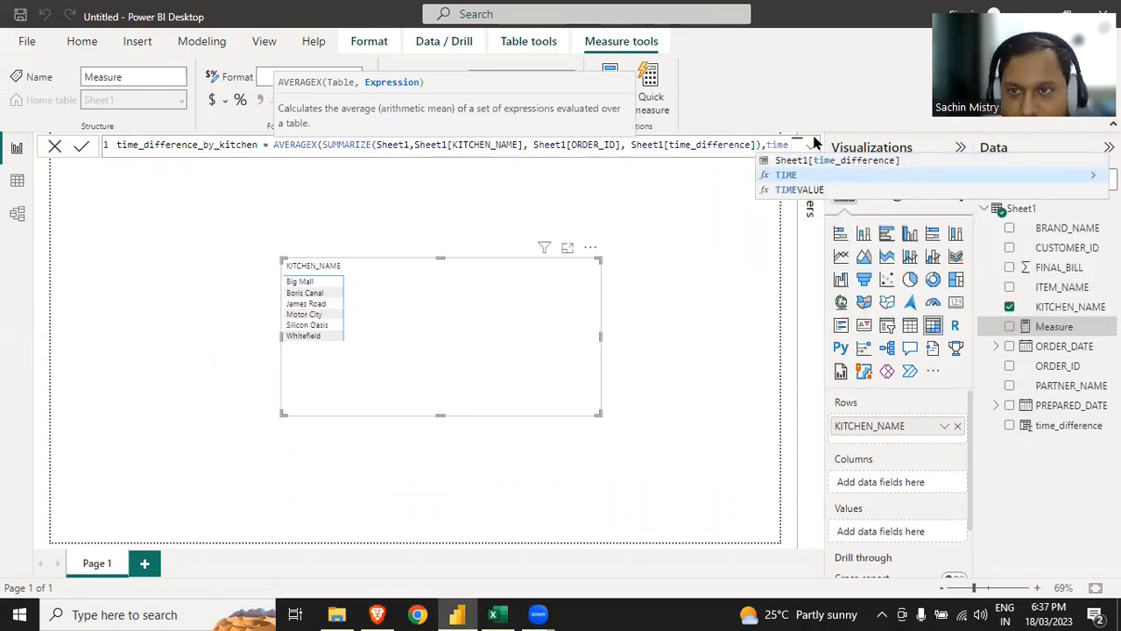
{"action": "key", "text": "Up"}
{"action": "key", "text": "Tab"}
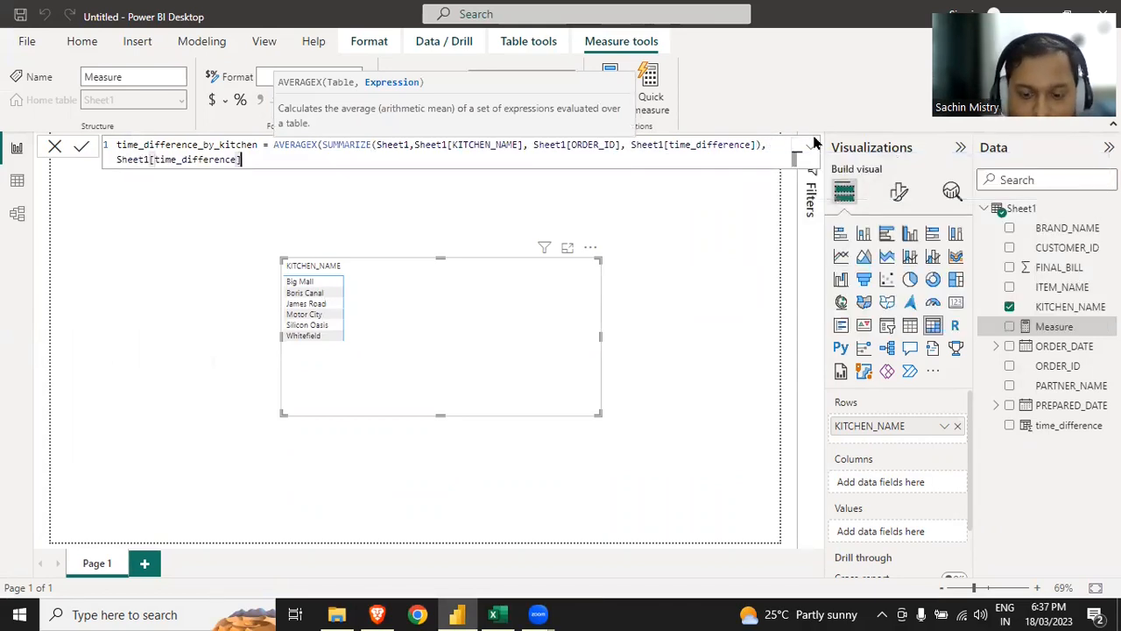
{"action": "type", "text": ")"}
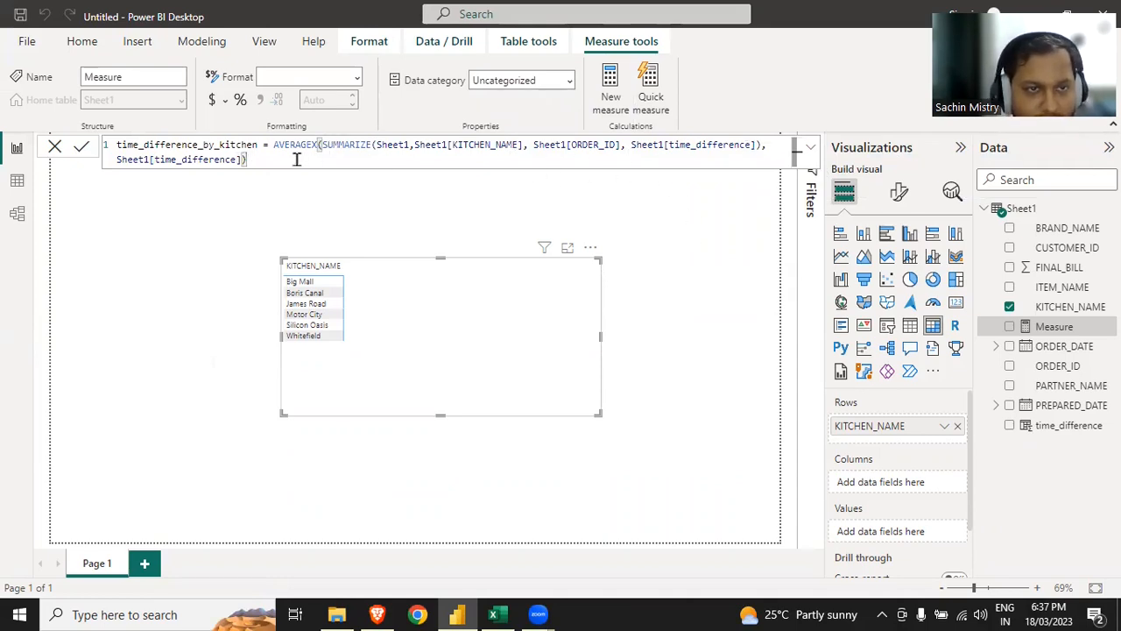
{"action": "key", "text": "Return"}
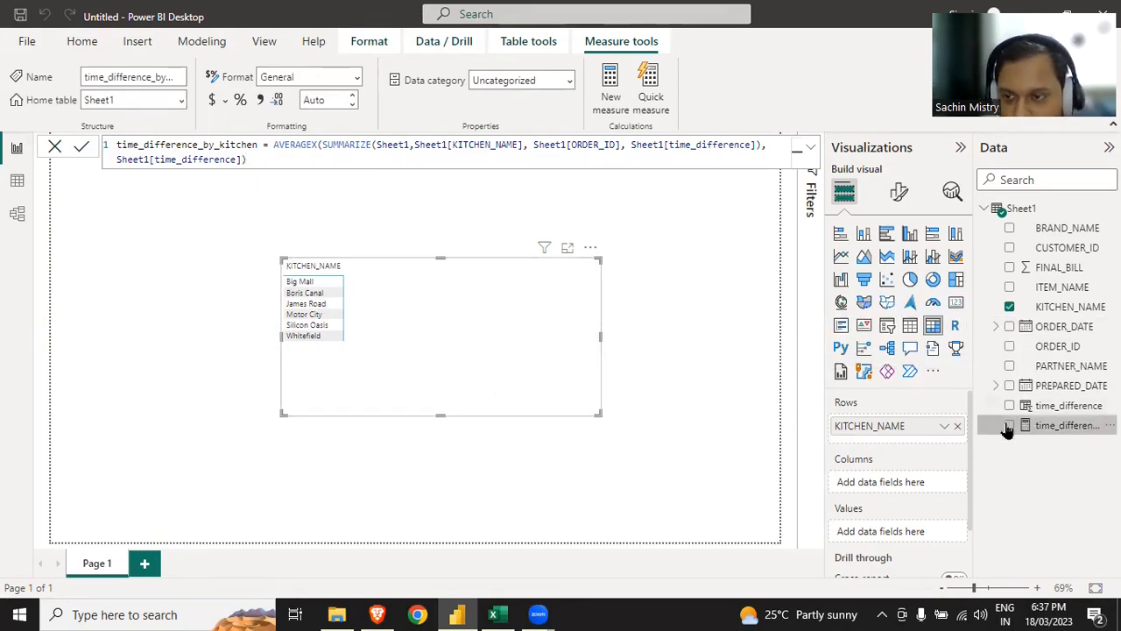
{"action": "left_click_drag", "start_coordinate": [1019, 436], "coordinate": [914, 543]}
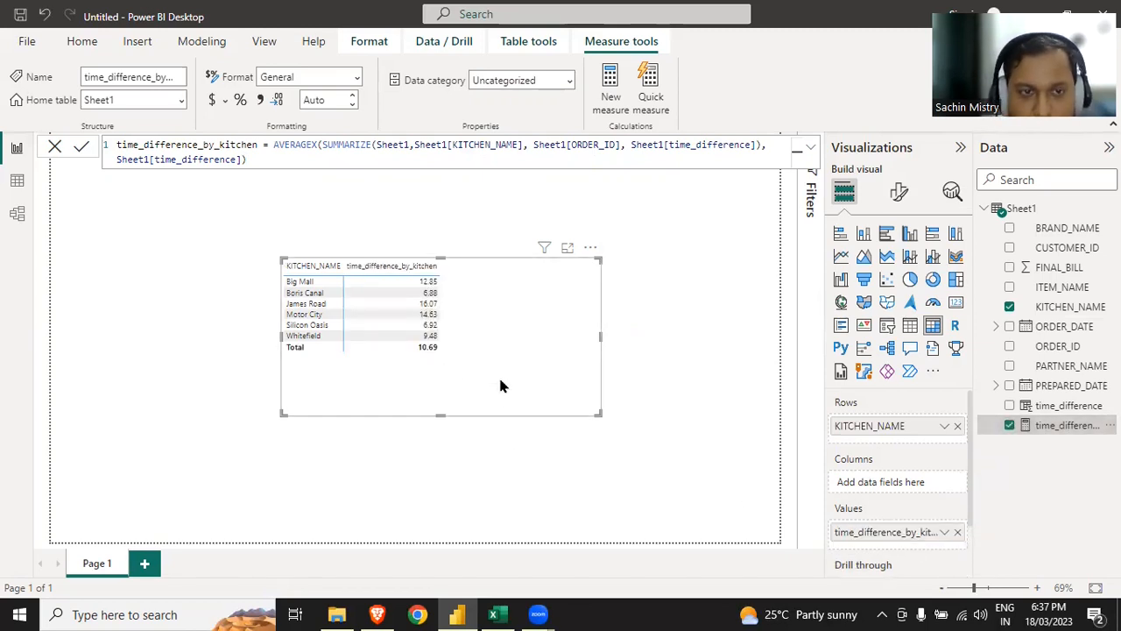
Step: Switch to Excel and check the AVERAGEIF results for Whitefield and James Road against the Power BI matrix
{"action": "key", "text": "alt+Tab"}
{"action": "key", "text": "alt+Tab"}
{"action": "key", "text": "alt+Tab"}
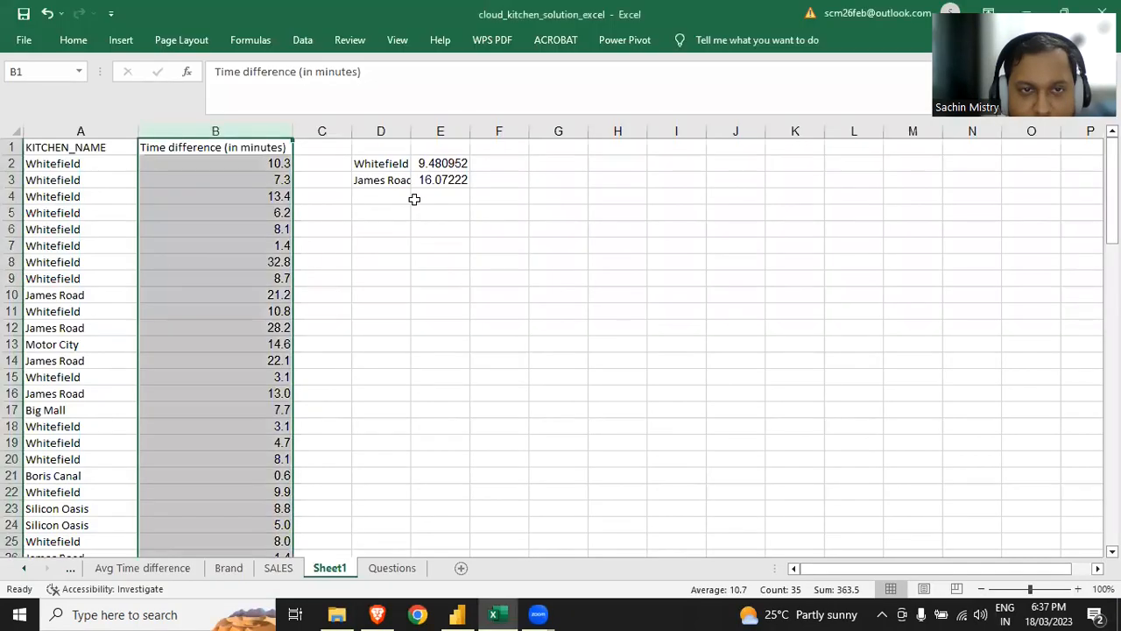
{"action": "left_click", "coordinate": [414, 199]}
{"action": "left_click", "coordinate": [380, 163]}
{"action": "left_click", "coordinate": [429, 164]}
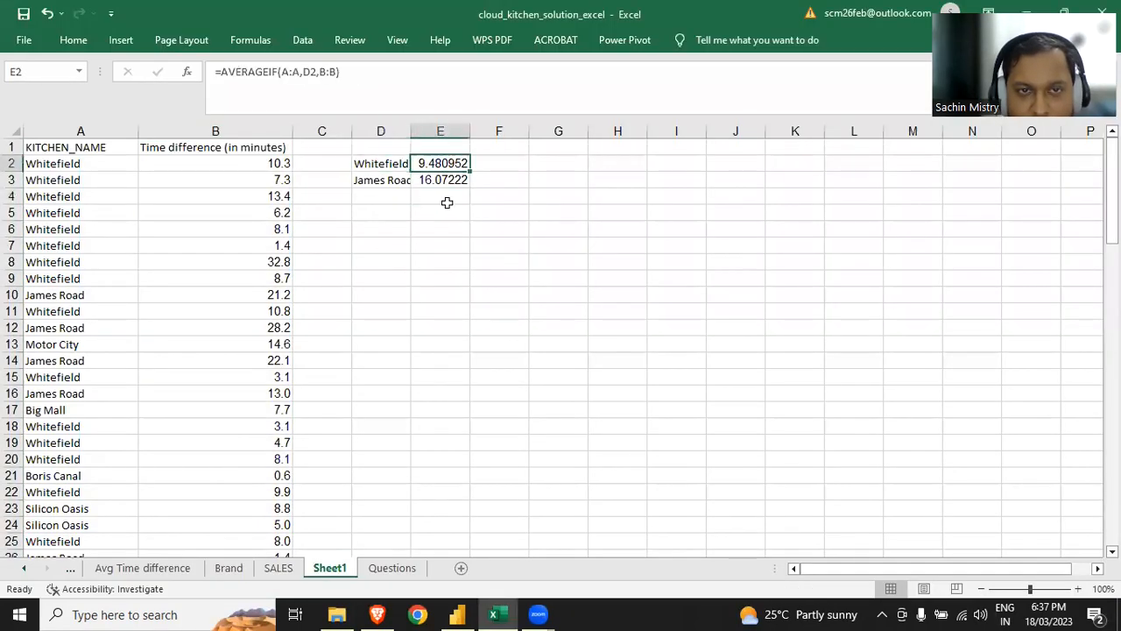
{"action": "left_click", "coordinate": [401, 181]}
{"action": "left_click", "coordinate": [451, 180]}
{"action": "key", "text": "alt+Tab"}
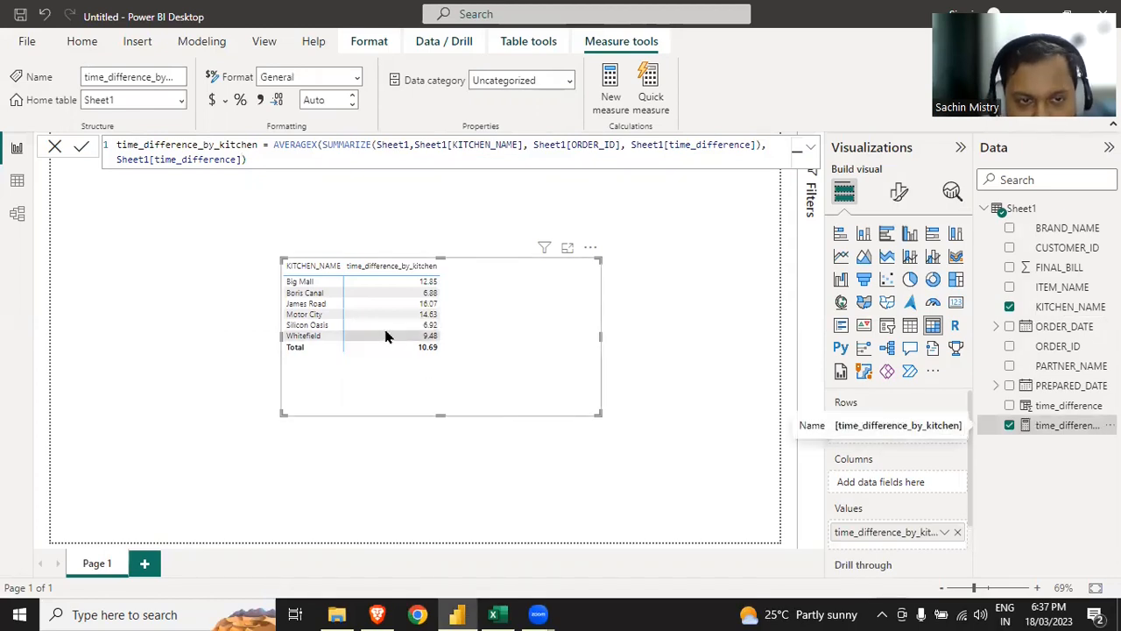
Step: Switch to Excel and show the Questions sheet with the list of analysis questions
{"action": "key", "text": "alt+Tab"}
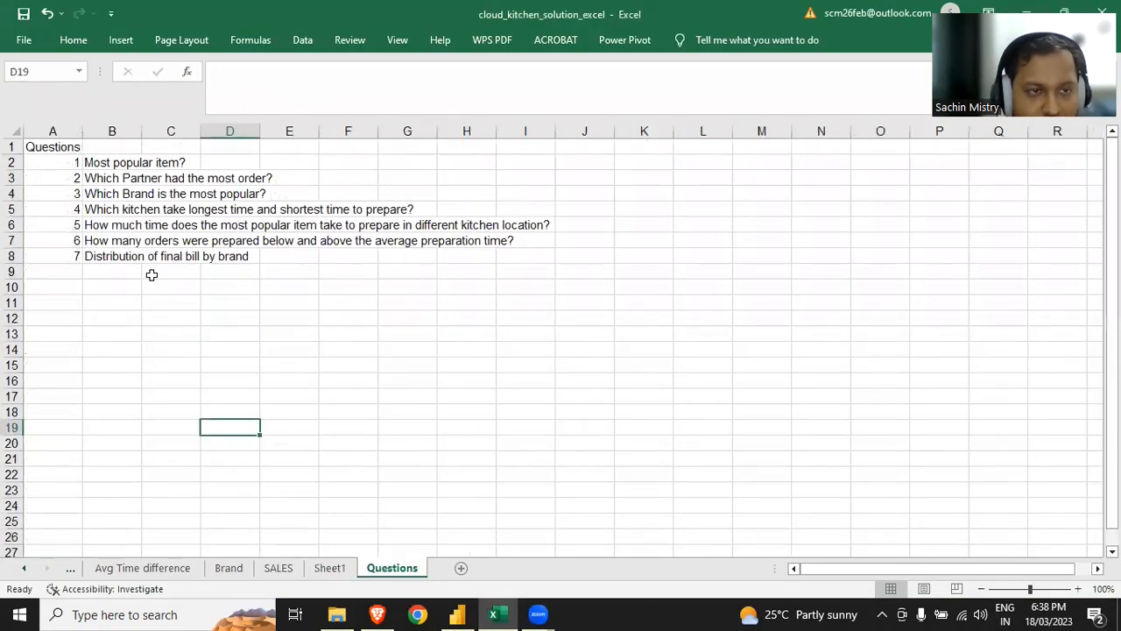
Step: Review the question about the most popular item's preparation time per kitchen location, and open the SALES sheet
{"action": "left_click", "coordinate": [112, 226]}
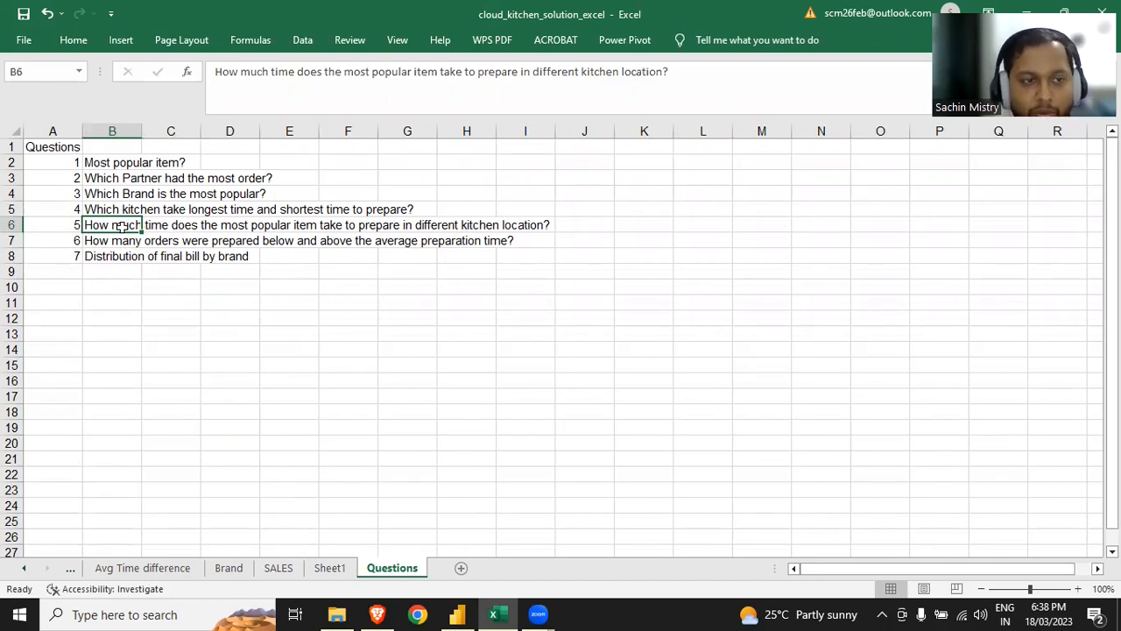
{"action": "left_click", "coordinate": [317, 567]}
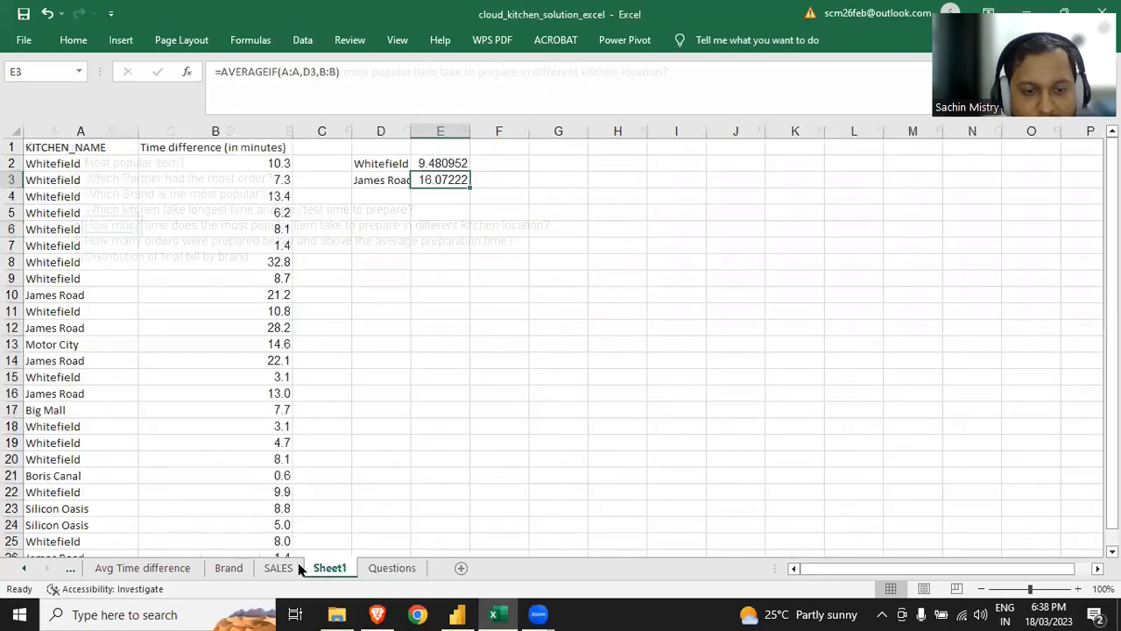
{"action": "left_click", "coordinate": [276, 568]}
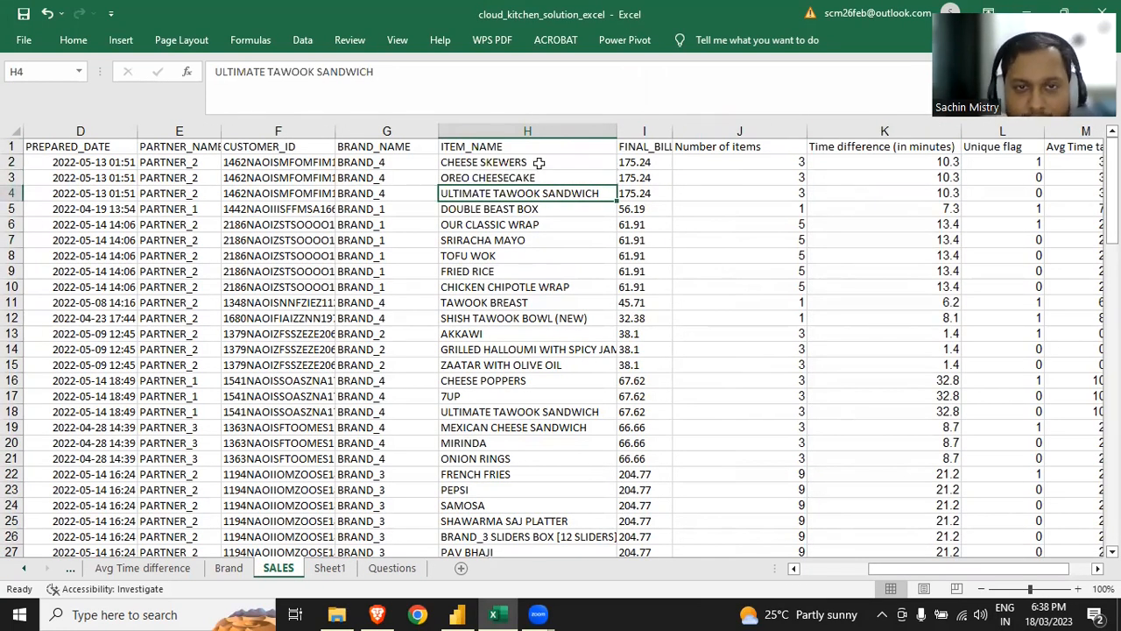
Step: Compare the first order's three ITEM_NAME entries with their Time difference (in minutes) values on the SALES sheet
{"action": "left_click_drag", "start_coordinate": [539, 161], "coordinate": [539, 193]}
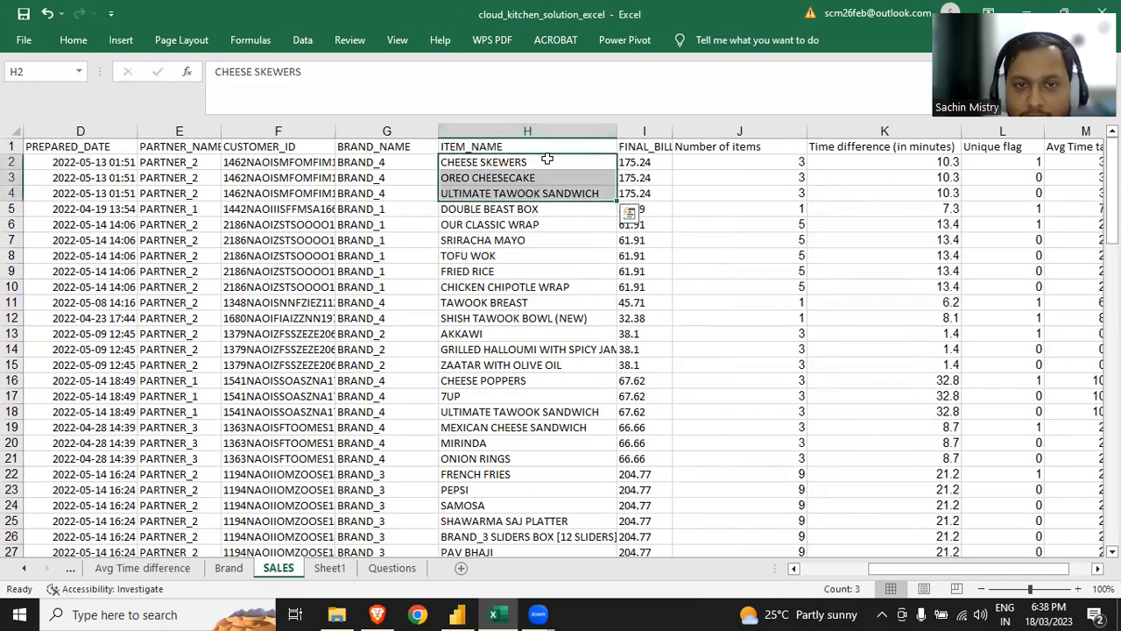
{"action": "left_click", "coordinate": [583, 191]}
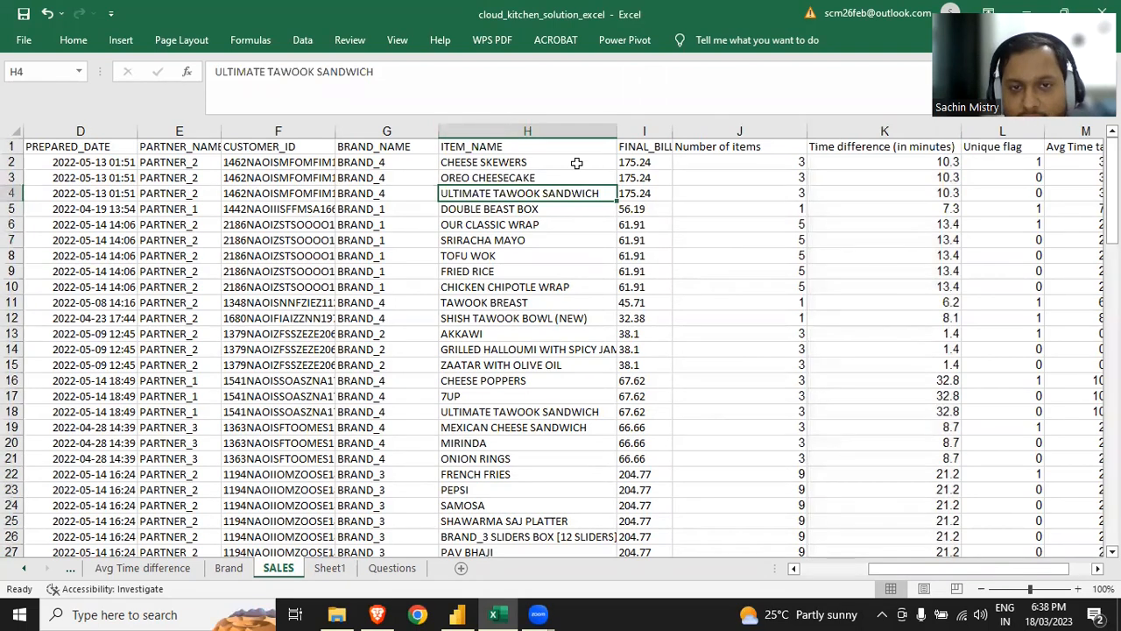
{"action": "left_click", "coordinate": [577, 165]}
{"action": "left_click", "coordinate": [859, 158]}
{"action": "left_click", "coordinate": [854, 189], "text": "shift"}
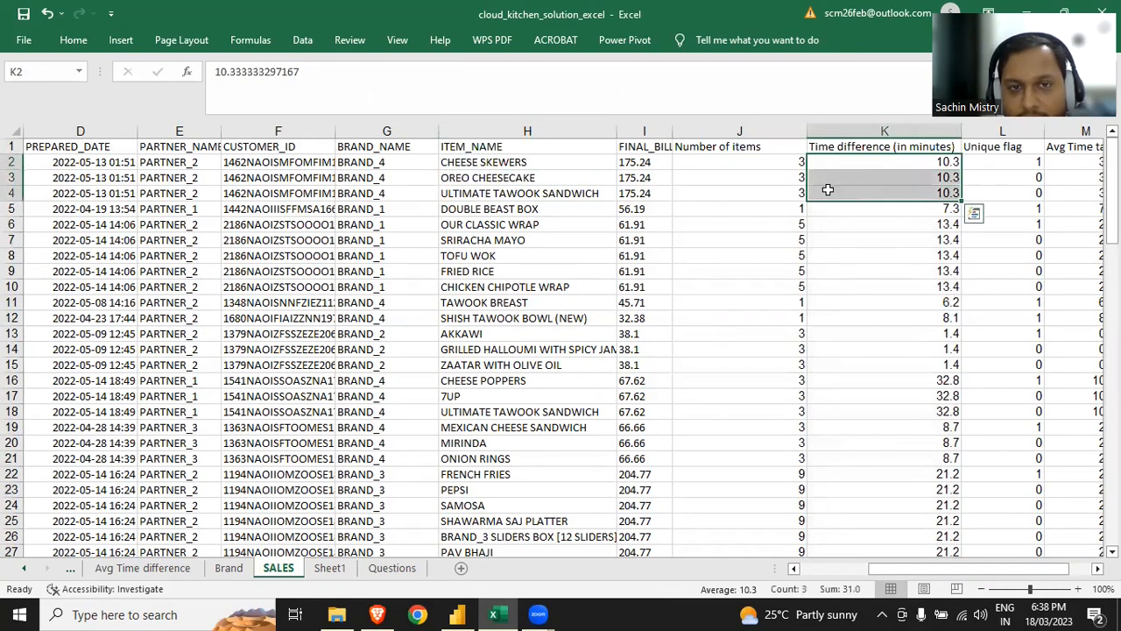
{"action": "left_click_drag", "start_coordinate": [558, 161], "coordinate": [558, 193]}
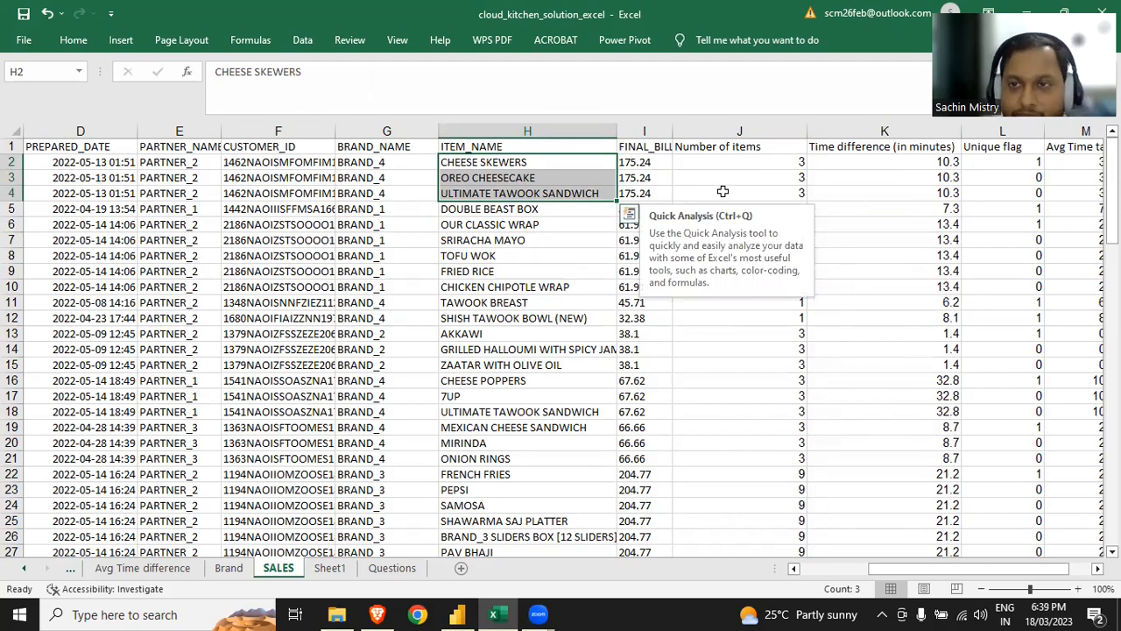
{"action": "left_click", "coordinate": [924, 163]}
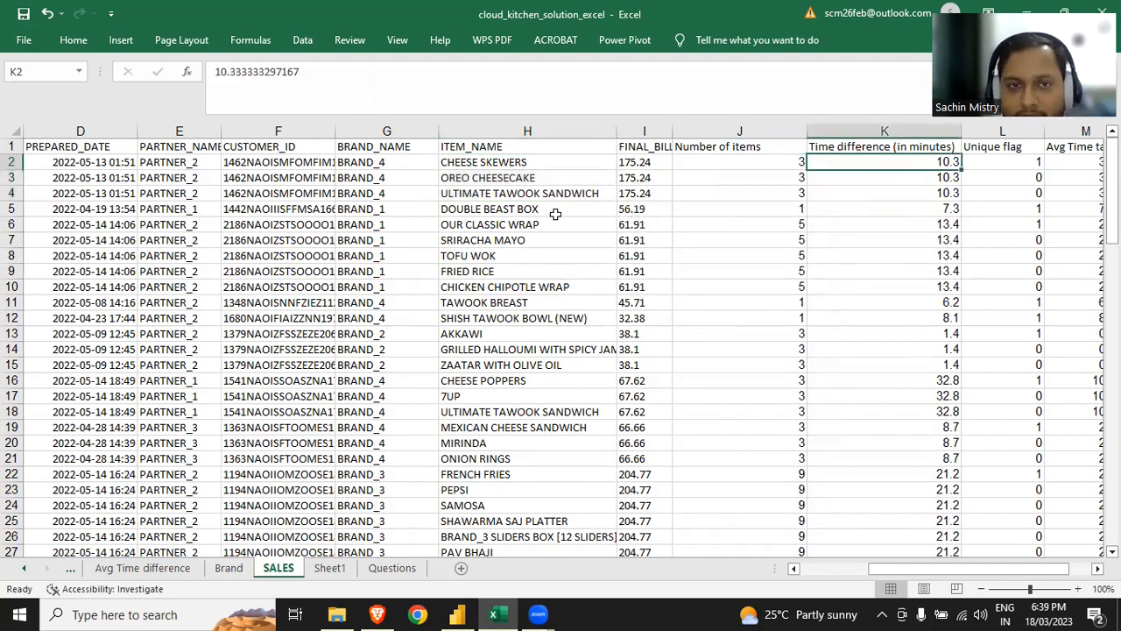
{"action": "left_click", "coordinate": [548, 164]}
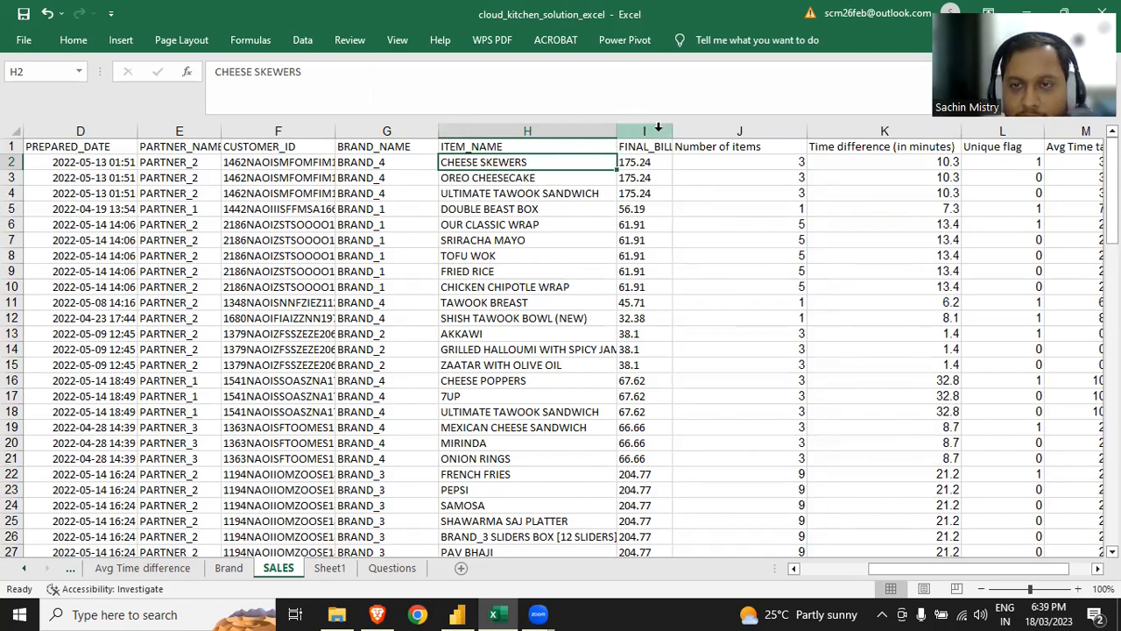
Step: Inspect the COUNTIF formula in the first data row of the Number of items column without changing it
{"action": "left_click", "coordinate": [720, 161]}
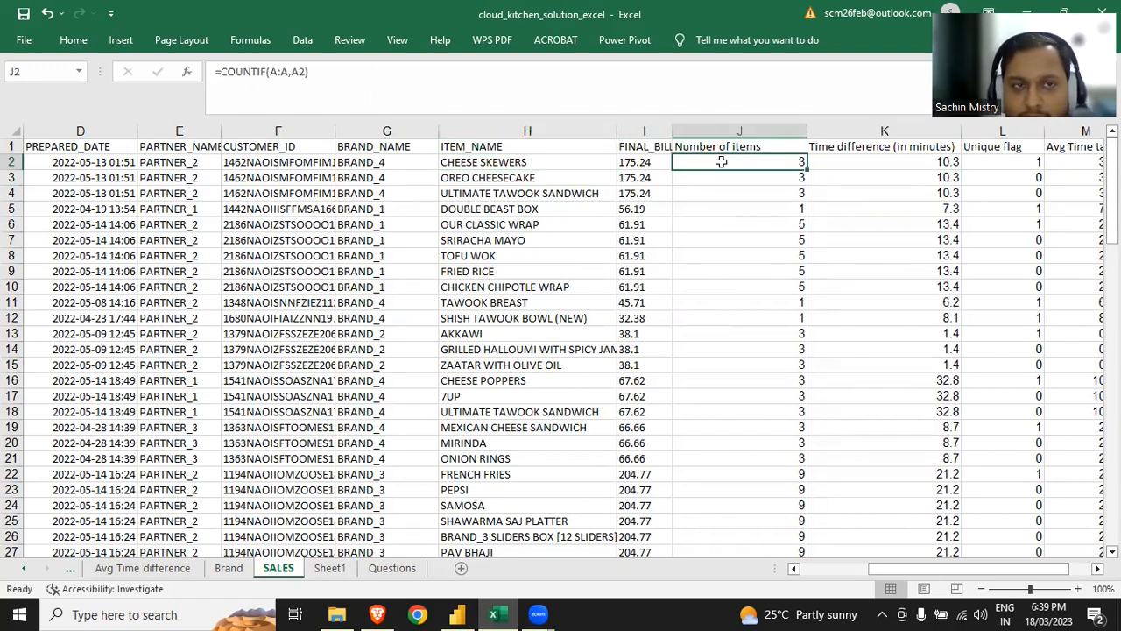
{"action": "left_click", "coordinate": [411, 78]}
{"action": "left_click_drag", "start_coordinate": [411, 78], "coordinate": [224, 81]}
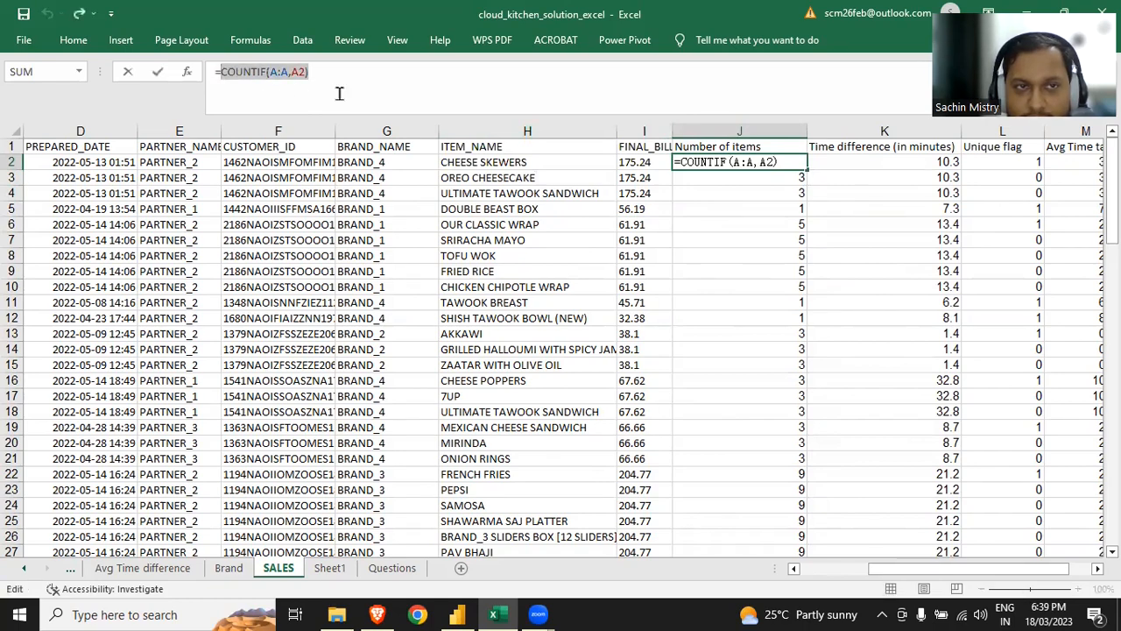
{"action": "key", "text": "Escape"}
{"action": "scroll", "coordinate": [782, 185], "scroll_direction": "left", "scroll_amount": 2}
Step: Switch to Power BI to deselect the kitchen matrix, and search Google in the Brave browser for "countif same column dax"
{"action": "key", "text": "alt+Tab"}
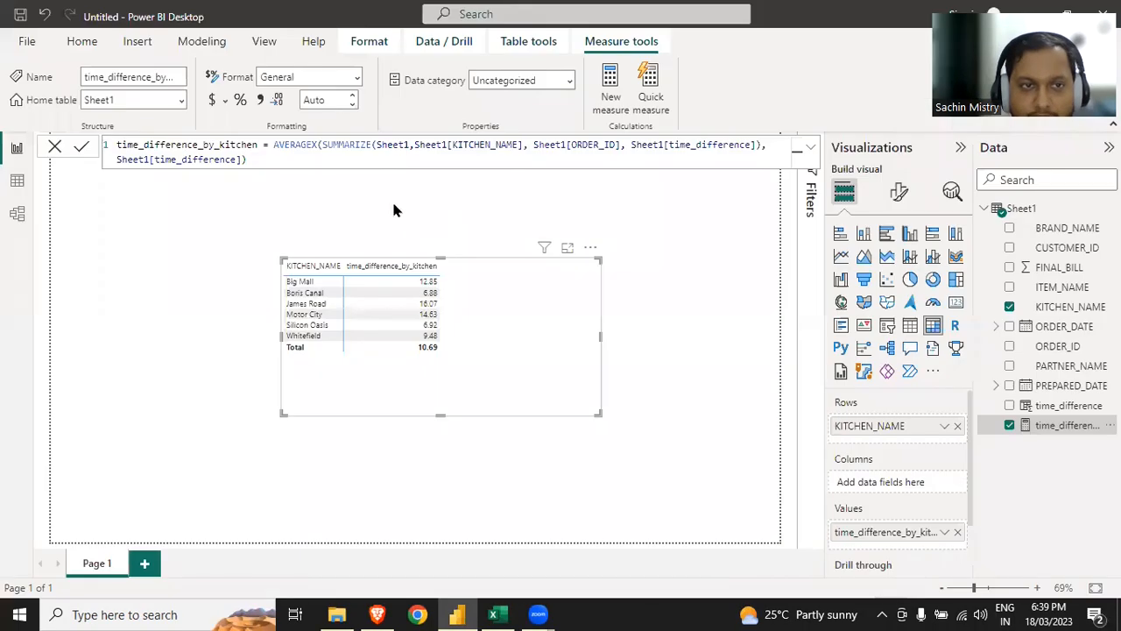
{"action": "left_click", "coordinate": [683, 259]}
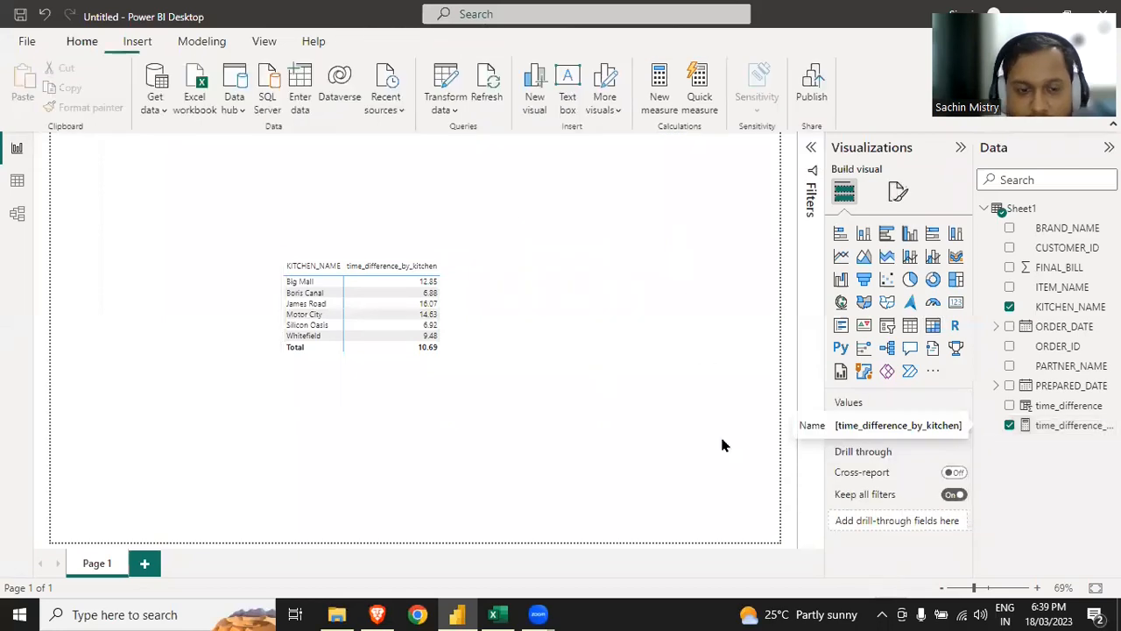
{"action": "left_click", "coordinate": [378, 614]}
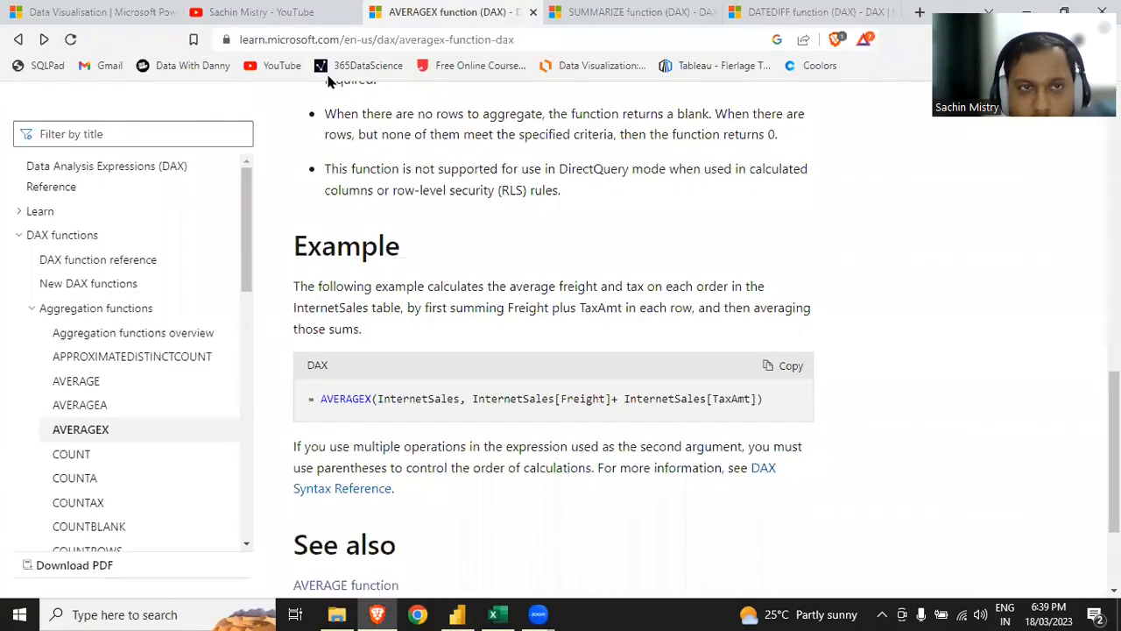
{"action": "left_click", "coordinate": [425, 39]}
{"action": "type", "text": "countif"}
{"action": "key", "text": "Down"}
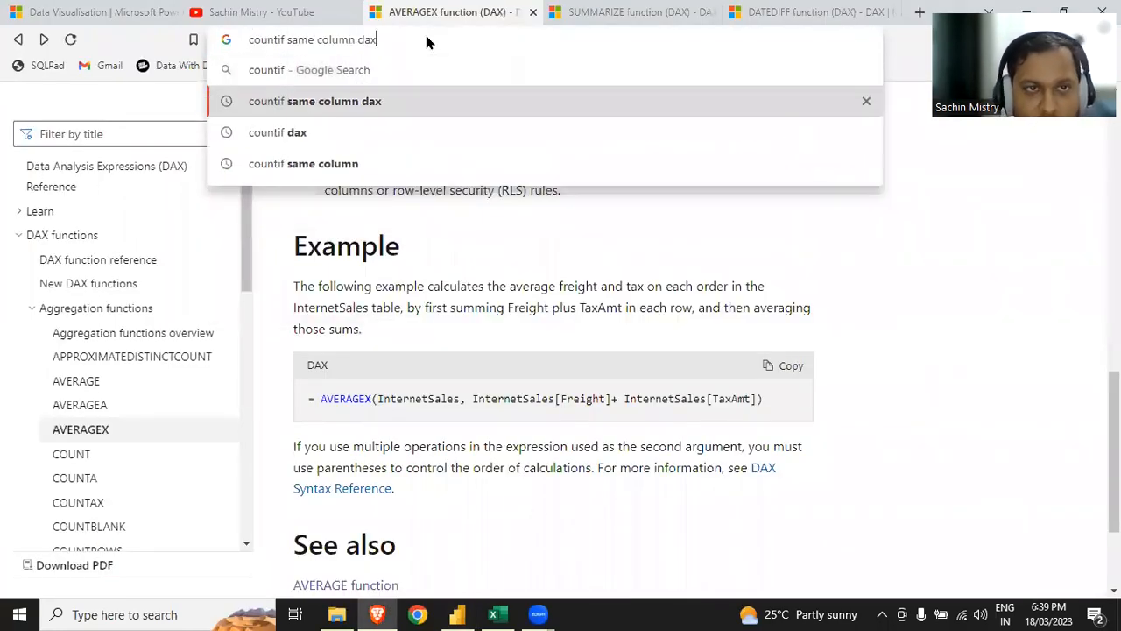
{"action": "key", "text": "Return"}
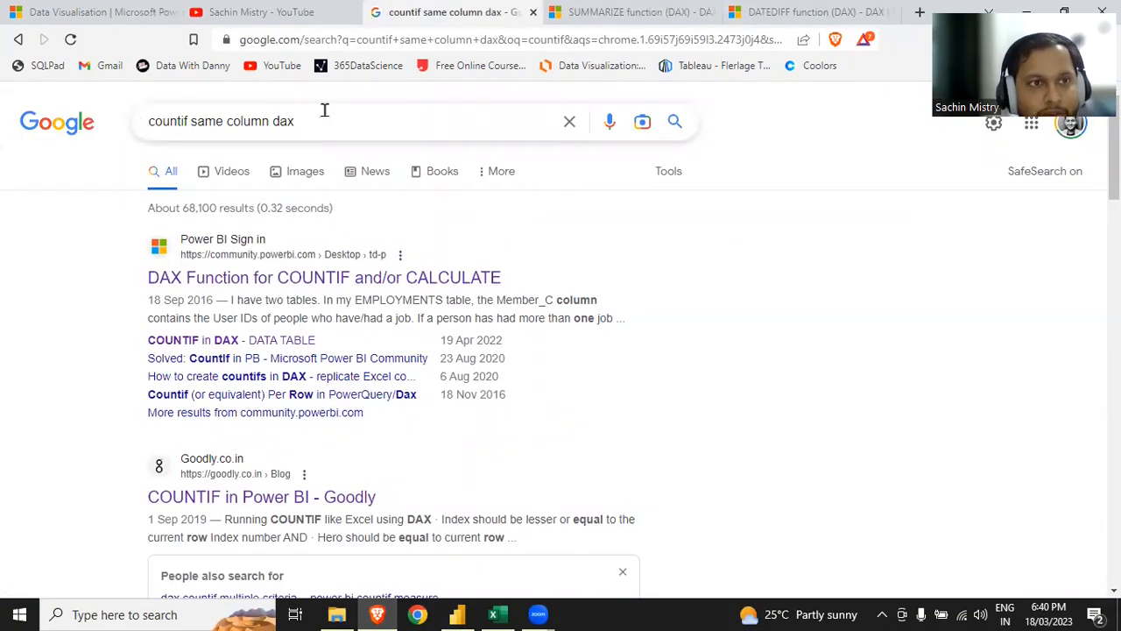
{"action": "double_click", "coordinate": [279, 122]}
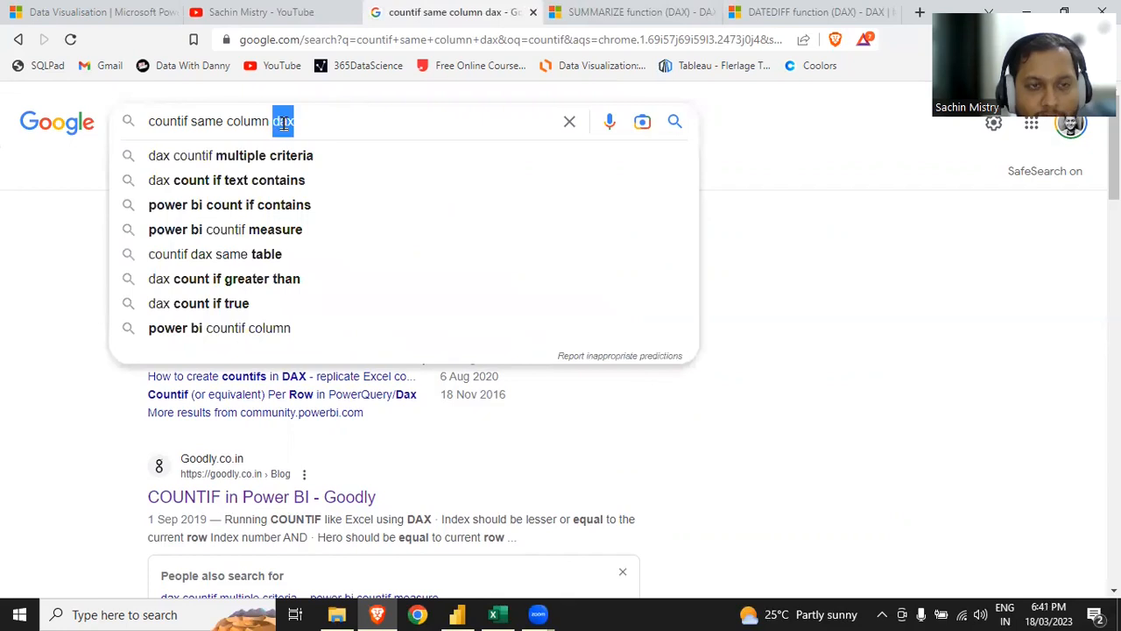
{"action": "left_click", "coordinate": [54, 255]}
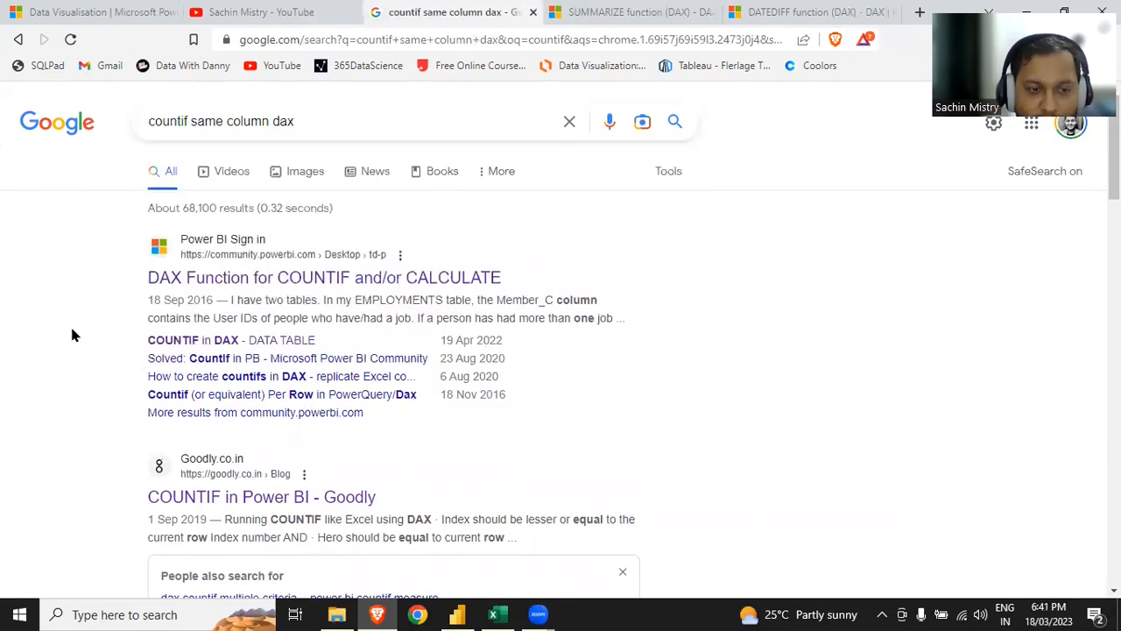
Step: Open the Power BI Community thread "DAX Function for COUNTIF and/or CALCULATE" and examine the Excel COUNTIF formula and its arguments
{"action": "left_click", "coordinate": [326, 282]}
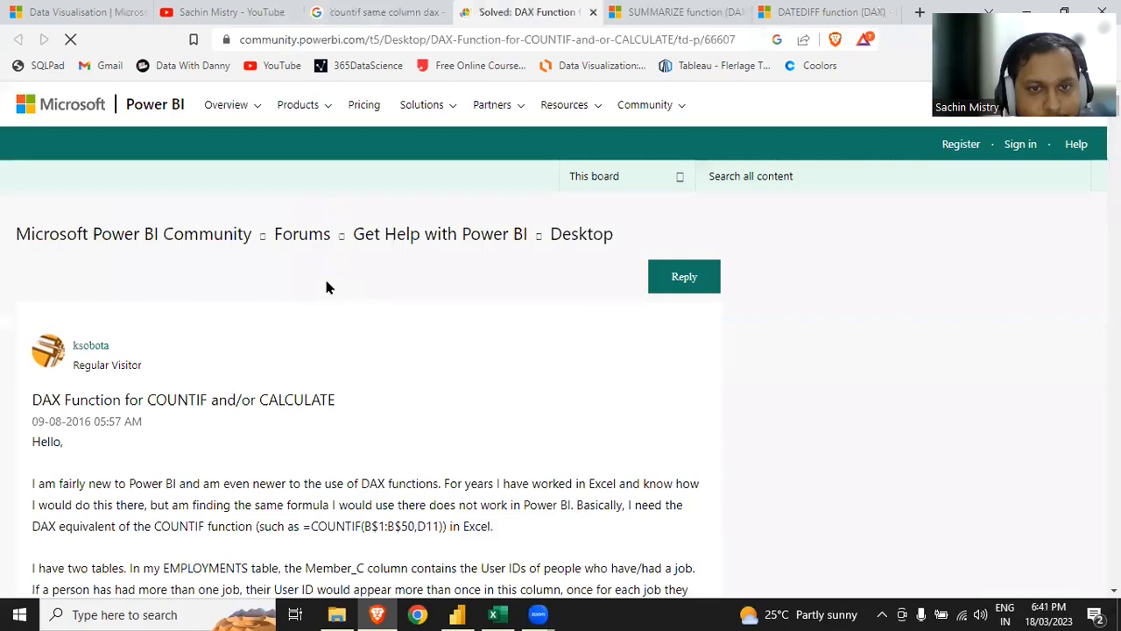
{"action": "scroll", "coordinate": [385, 373], "scroll_direction": "down", "scroll_amount": 1}
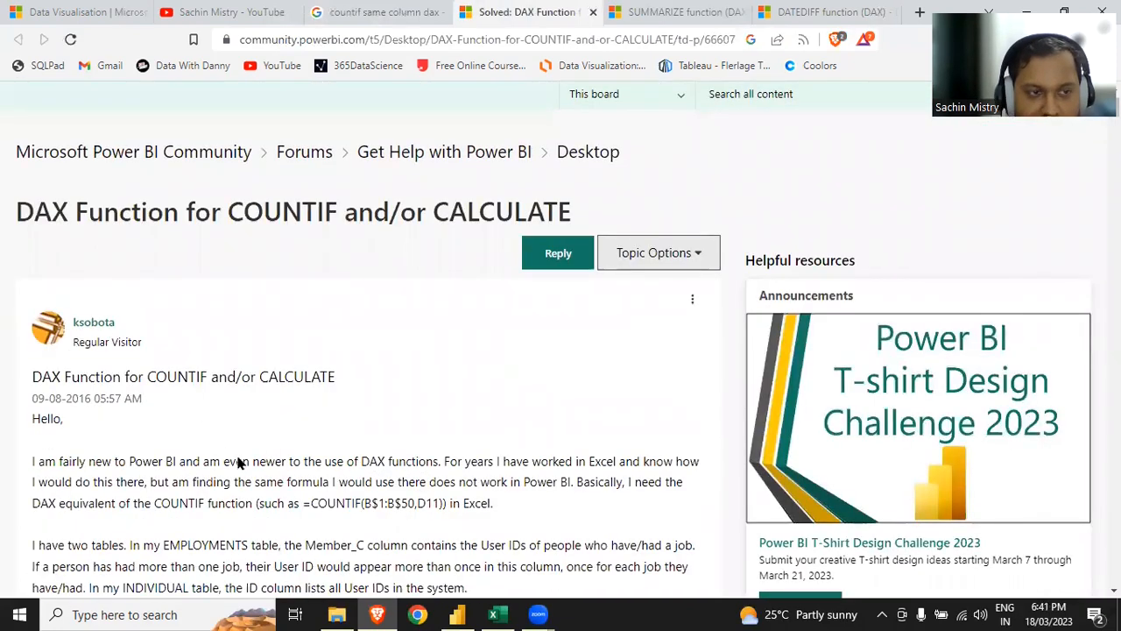
{"action": "left_click_drag", "start_coordinate": [311, 506], "coordinate": [445, 504]}
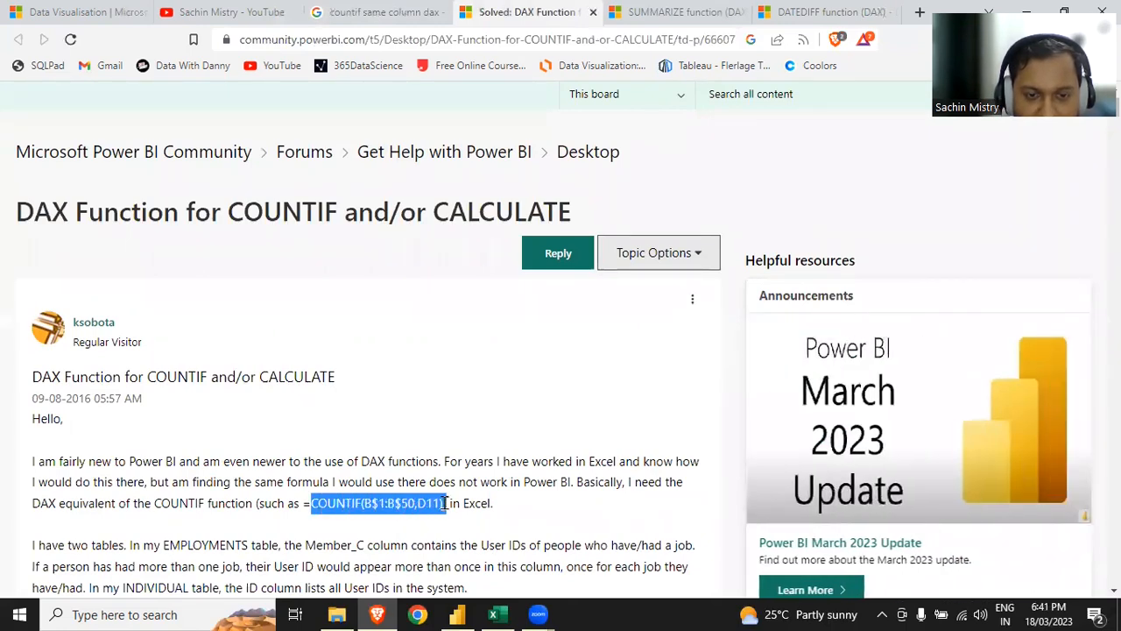
{"action": "double_click", "coordinate": [429, 503]}
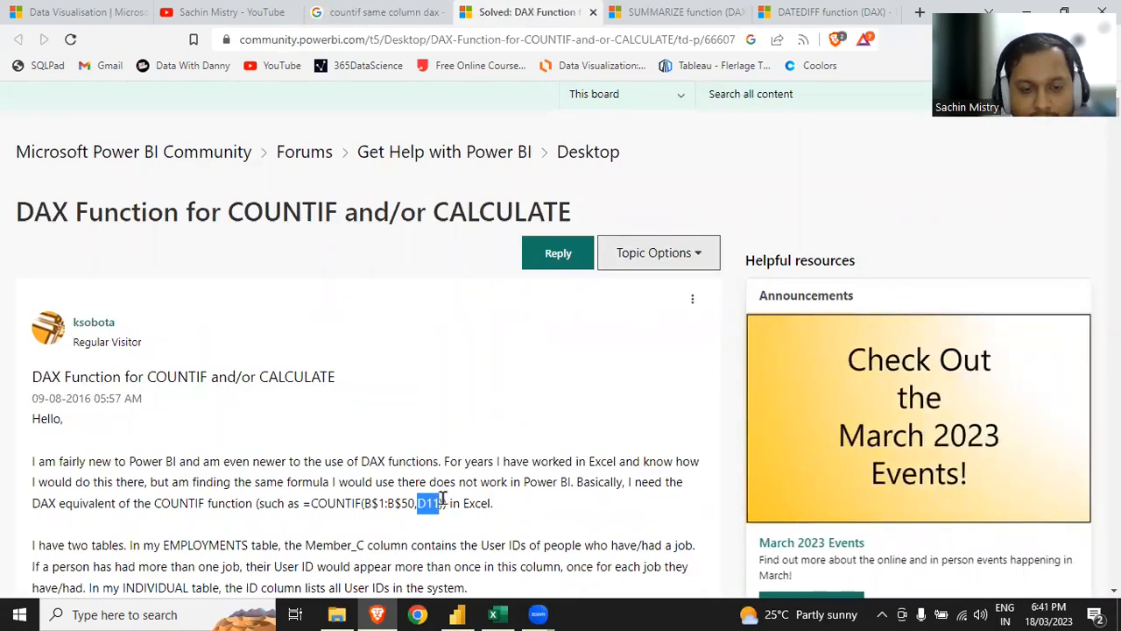
{"action": "double_click", "coordinate": [406, 504]}
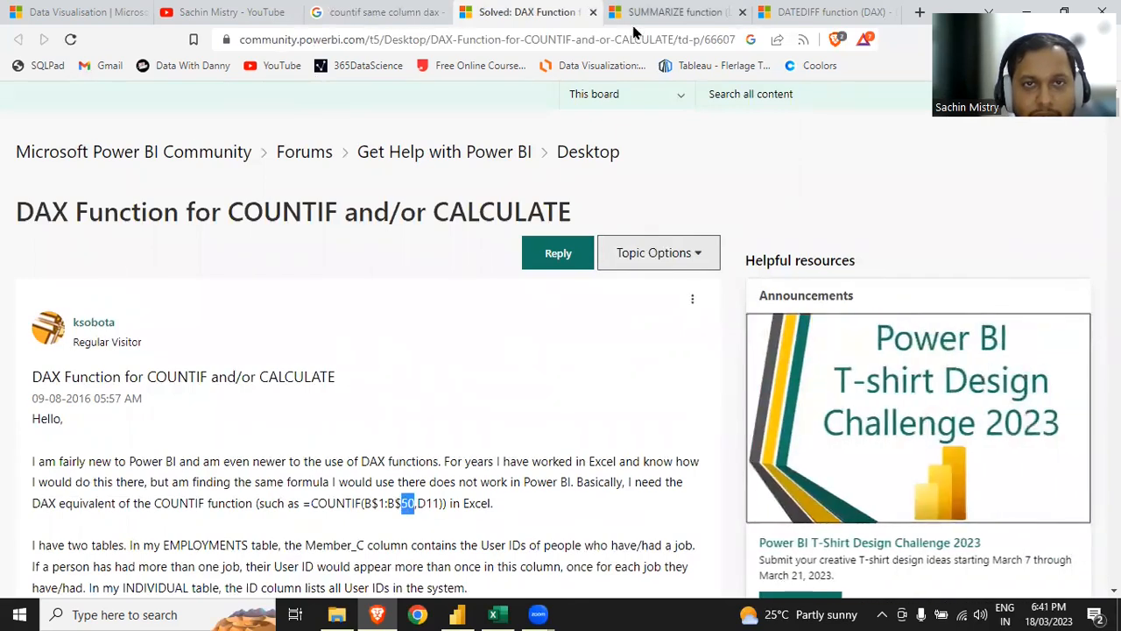
Step: Return to the search results, open Goodly's "COUNTIF in Power BI" article and find the DAX code for COUNTIF in the Fact Table
{"action": "left_click", "coordinate": [376, 12]}
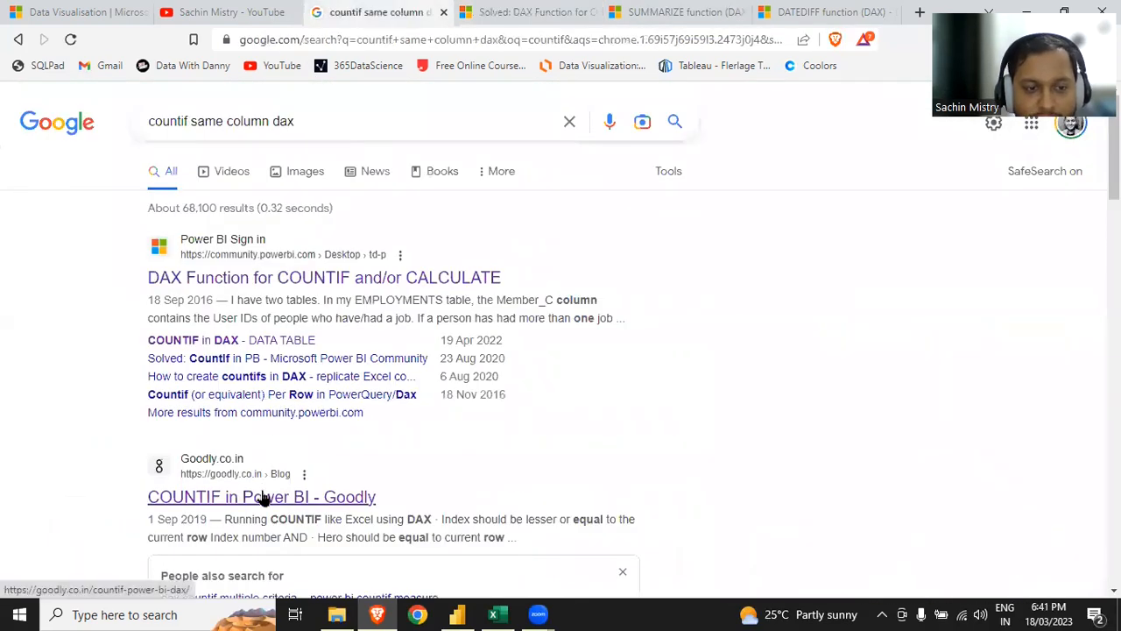
{"action": "left_click", "coordinate": [263, 497]}
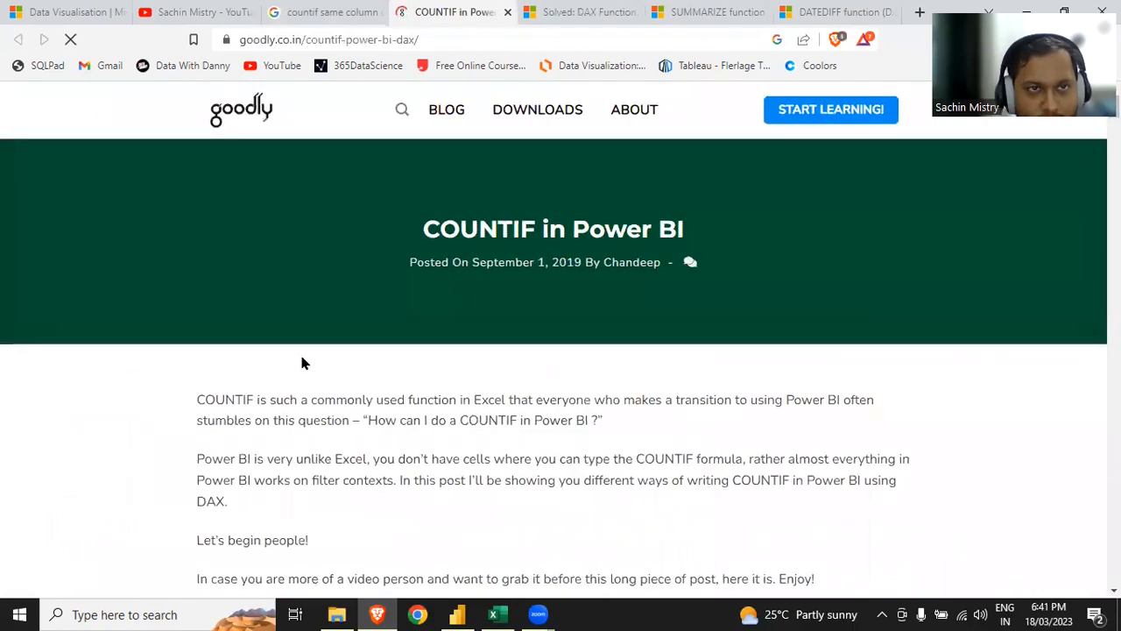
{"action": "scroll", "coordinate": [418, 386], "scroll_direction": "down", "scroll_amount": 2}
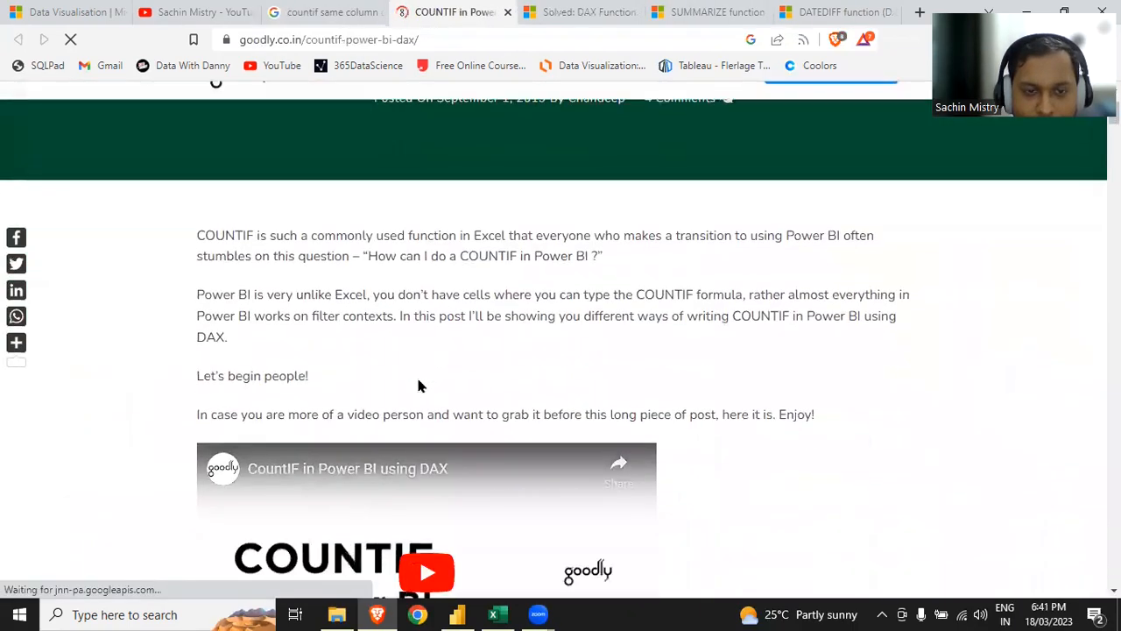
{"action": "scroll", "coordinate": [418, 385], "scroll_direction": "down", "scroll_amount": 4}
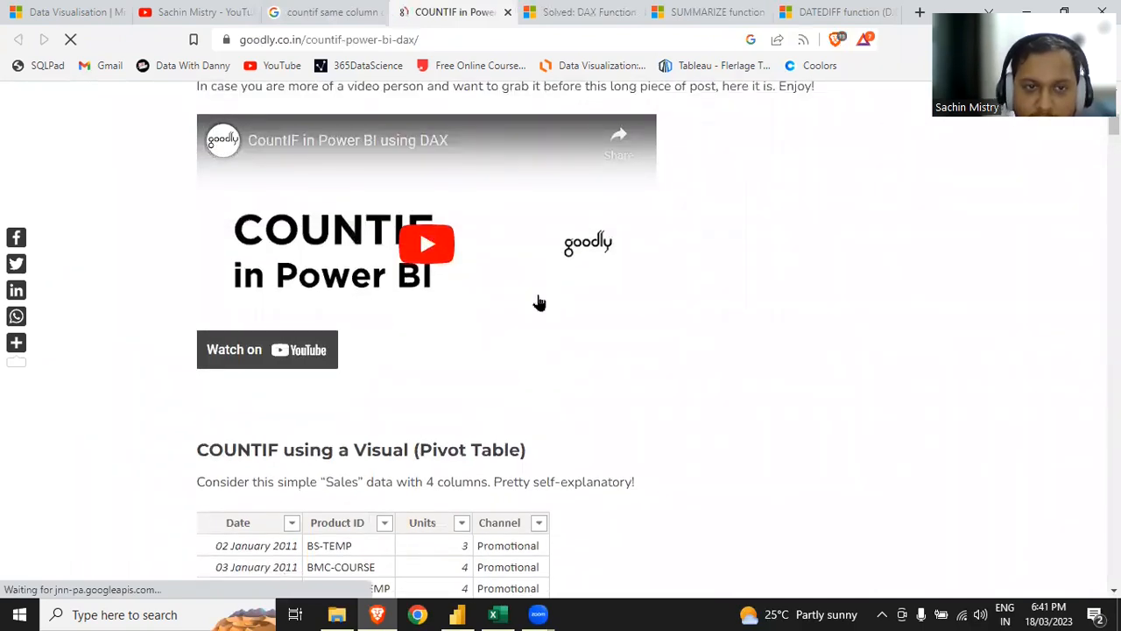
{"action": "scroll", "coordinate": [641, 515], "scroll_direction": "down", "scroll_amount": 6}
{"action": "scroll", "coordinate": [640, 515], "scroll_direction": "down", "scroll_amount": 6}
{"action": "scroll", "coordinate": [639, 515], "scroll_direction": "down", "scroll_amount": 6}
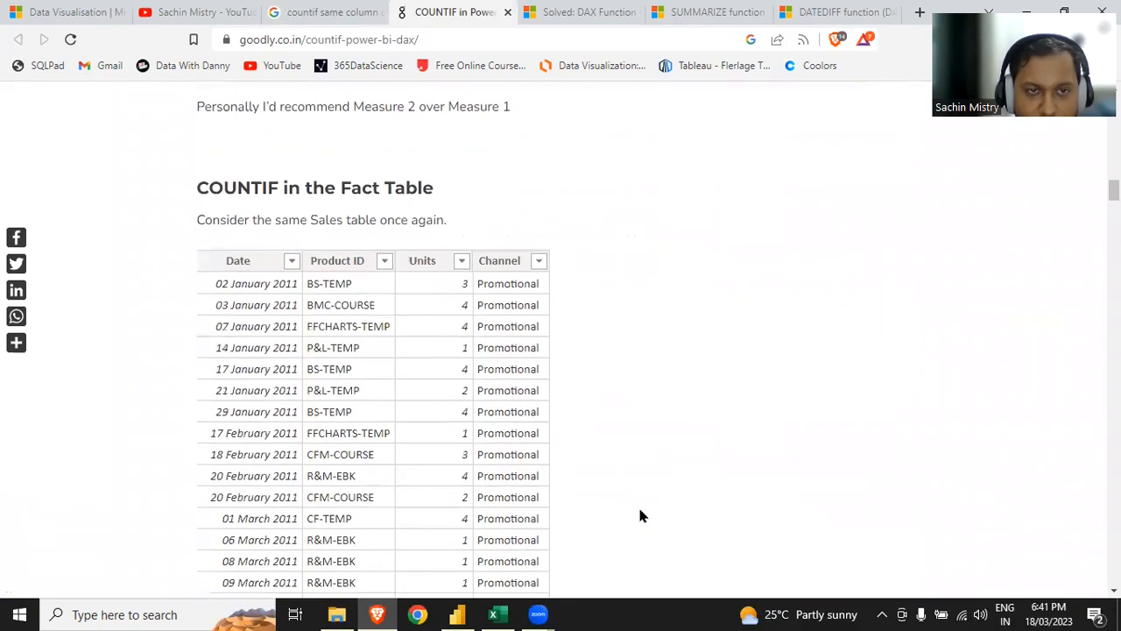
{"action": "scroll", "coordinate": [639, 515], "scroll_direction": "down", "scroll_amount": 5}
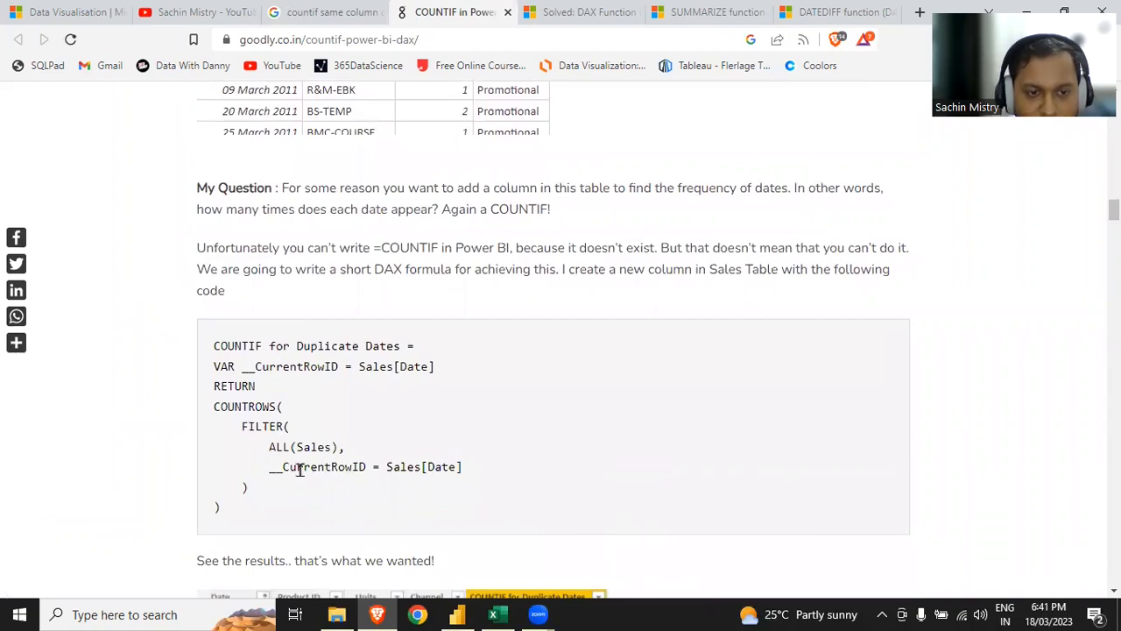
Step: Examine the COUNTIF for Duplicate Dates code, especially the __CurrentRowID variable and the Sales[Date] column assigned to it
{"action": "left_click_drag", "start_coordinate": [242, 508], "coordinate": [287, 333]}
{"action": "left_click", "coordinate": [349, 301]}
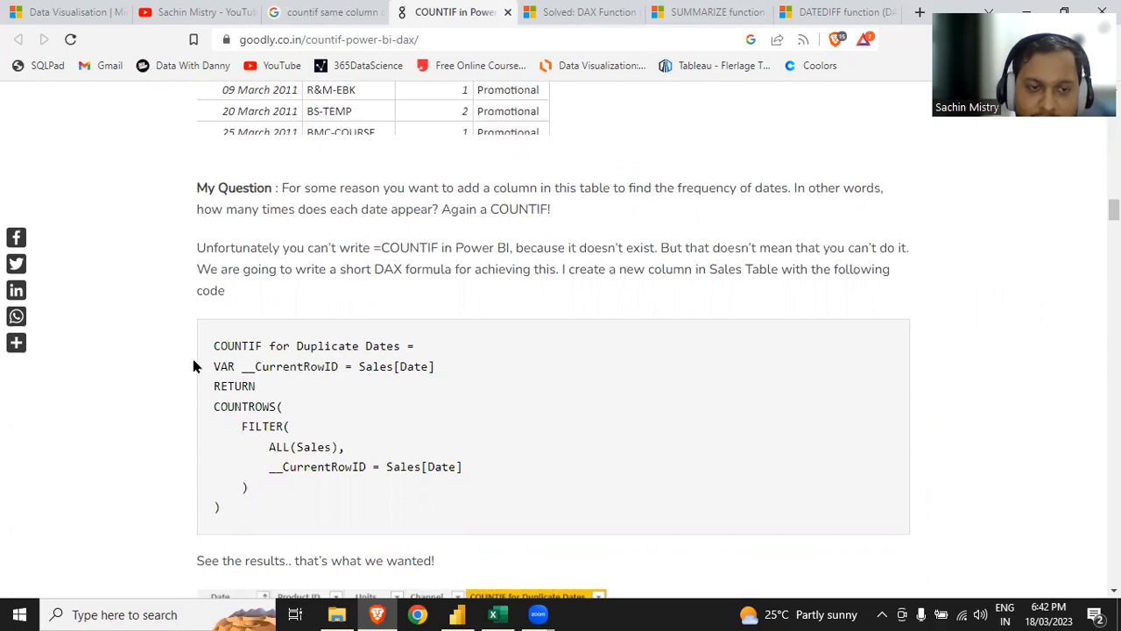
{"action": "triple_click", "coordinate": [234, 366]}
{"action": "left_click", "coordinate": [289, 368]}
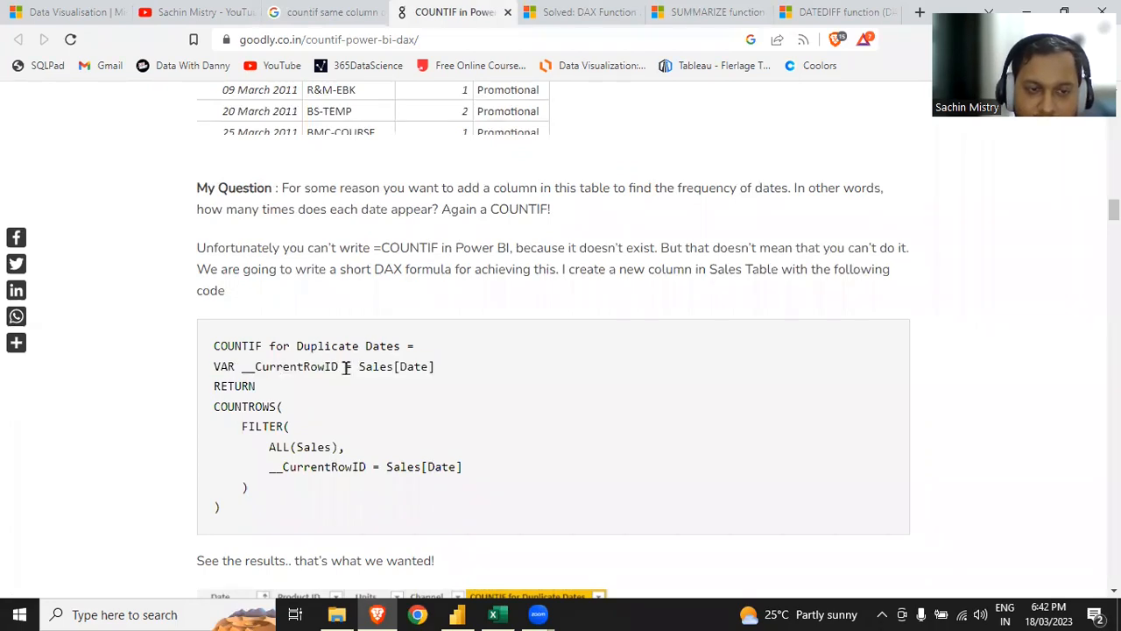
{"action": "left_click_drag", "start_coordinate": [338, 368], "coordinate": [242, 366]}
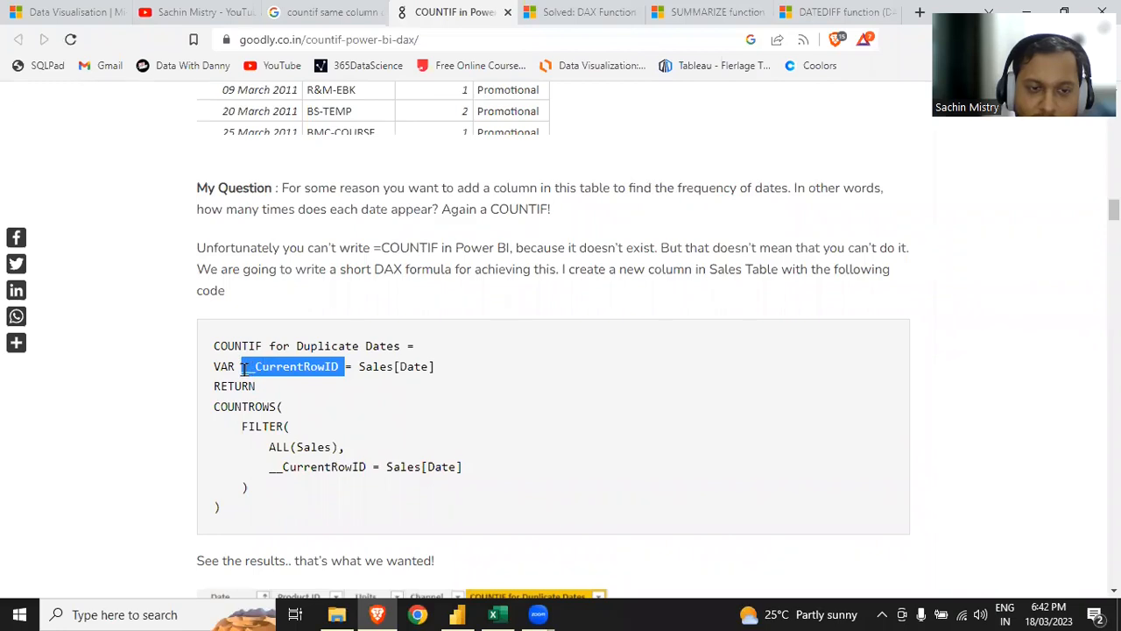
{"action": "left_click_drag", "start_coordinate": [359, 368], "coordinate": [429, 366]}
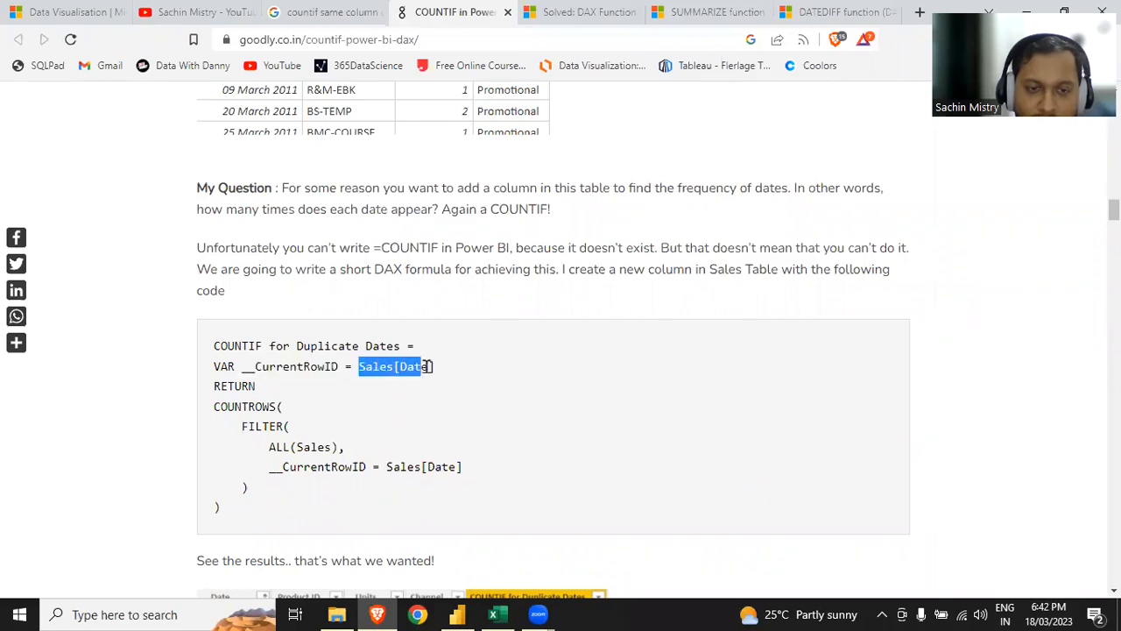
{"action": "left_click", "coordinate": [354, 367]}
{"action": "left_click_drag", "start_coordinate": [358, 368], "coordinate": [424, 366]}
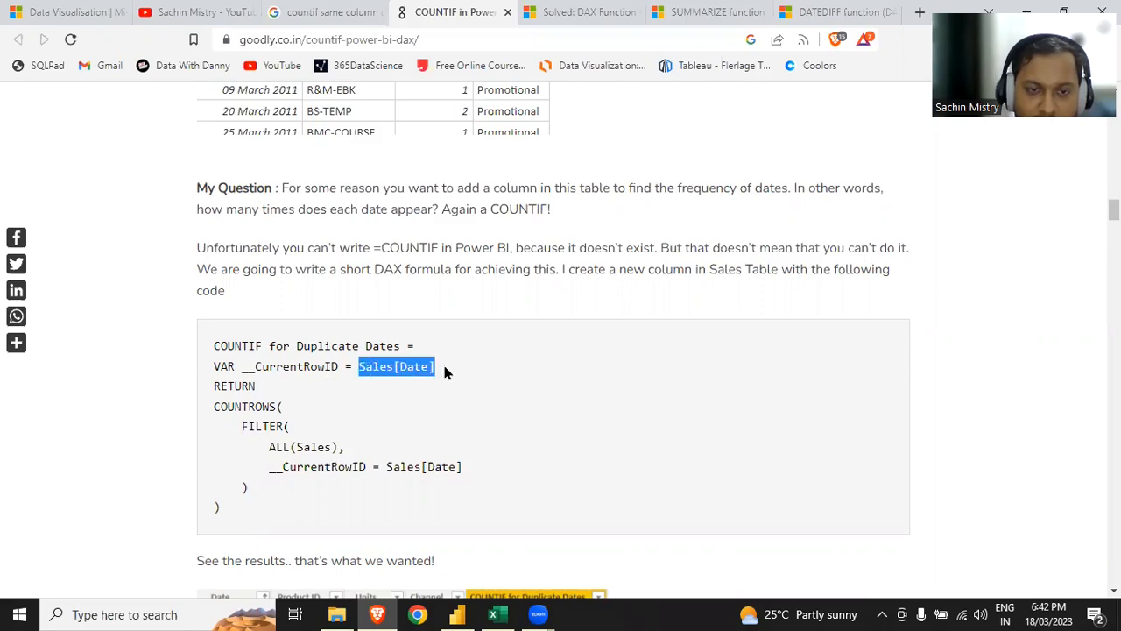
{"action": "left_click", "coordinate": [429, 366]}
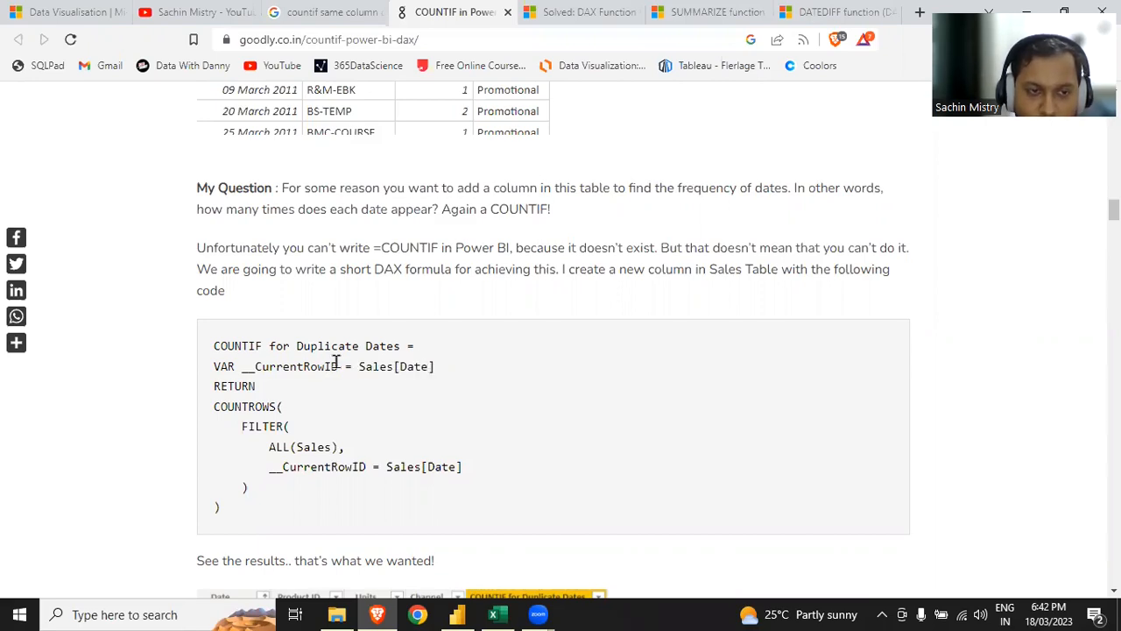
Step: Examine the RETURN part of the code: COUNTROWS, FILTER, ALL(Sales) and the condition __CurrentRowID = Sales[Date]
{"action": "double_click", "coordinate": [235, 385]}
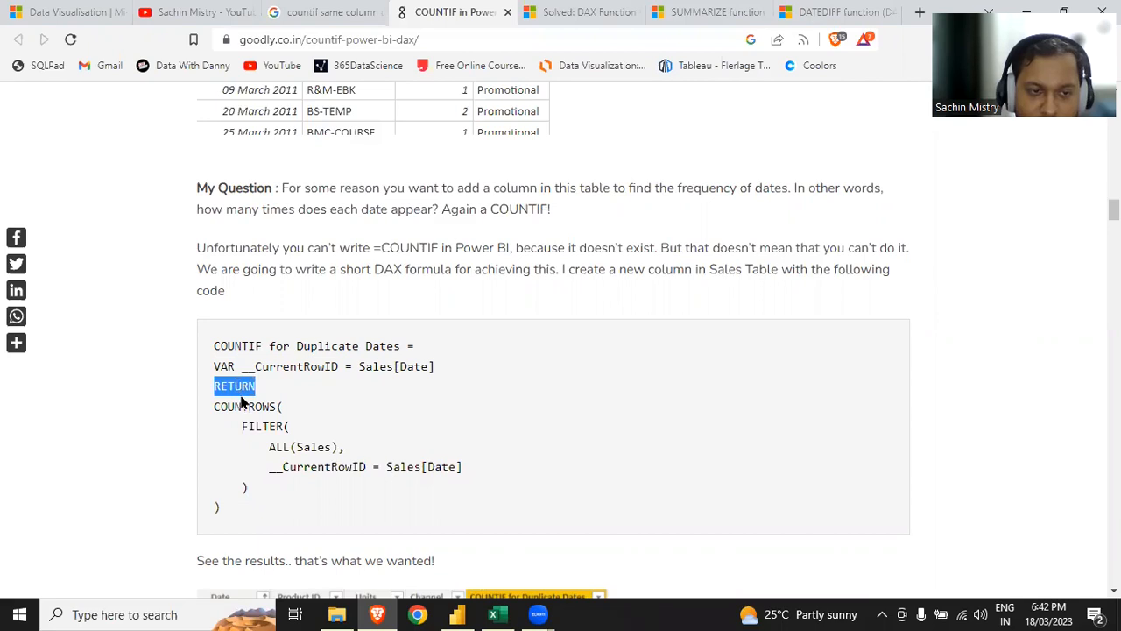
{"action": "double_click", "coordinate": [241, 406]}
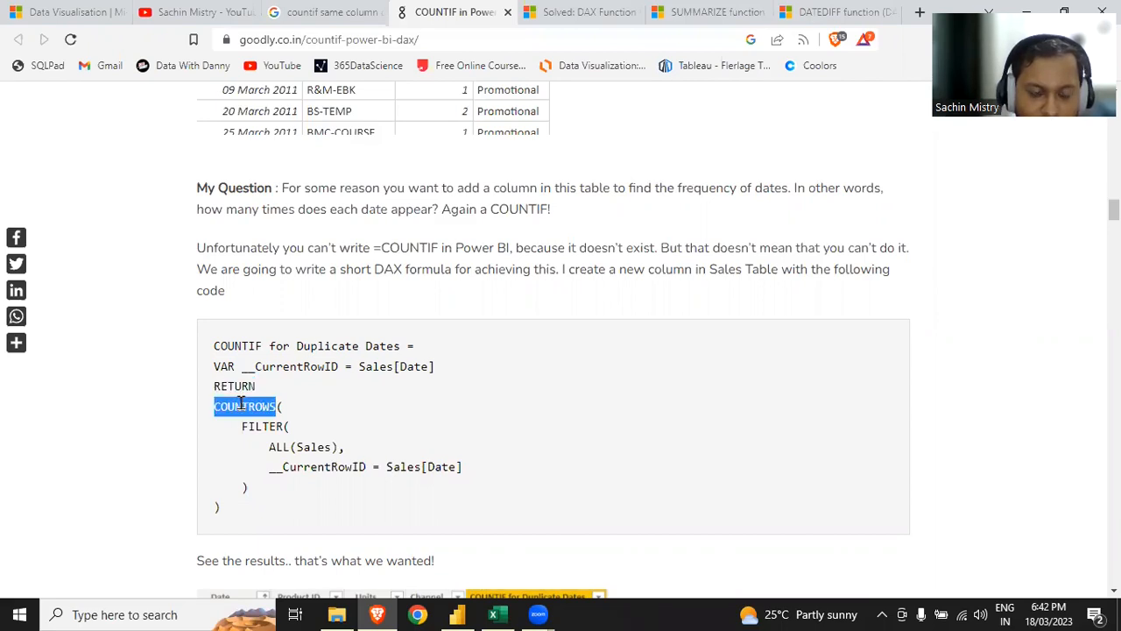
{"action": "left_click", "coordinate": [241, 406]}
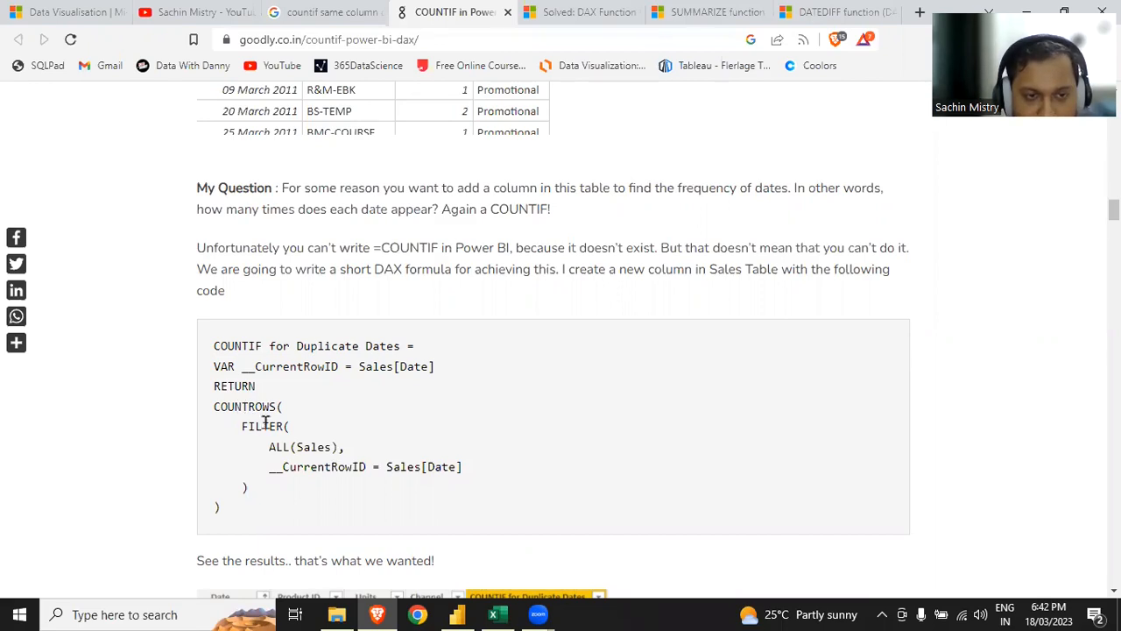
{"action": "double_click", "coordinate": [266, 426]}
{"action": "left_click_drag", "start_coordinate": [267, 447], "coordinate": [338, 447]}
{"action": "left_click_drag", "start_coordinate": [269, 467], "coordinate": [356, 462]}
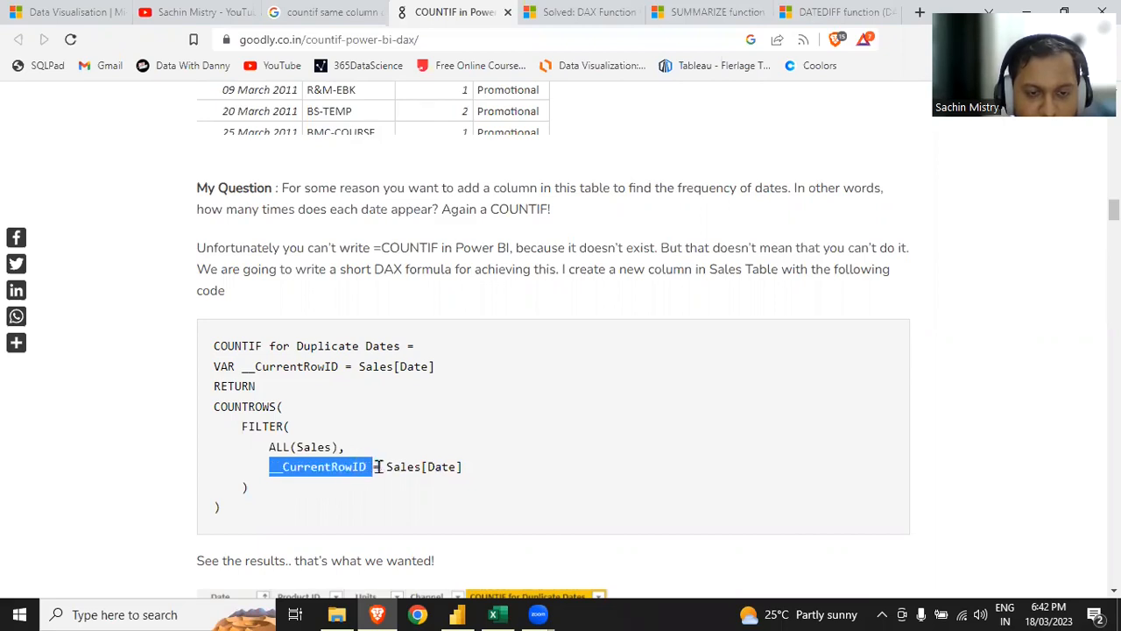
{"action": "left_click_drag", "start_coordinate": [385, 468], "coordinate": [467, 468]}
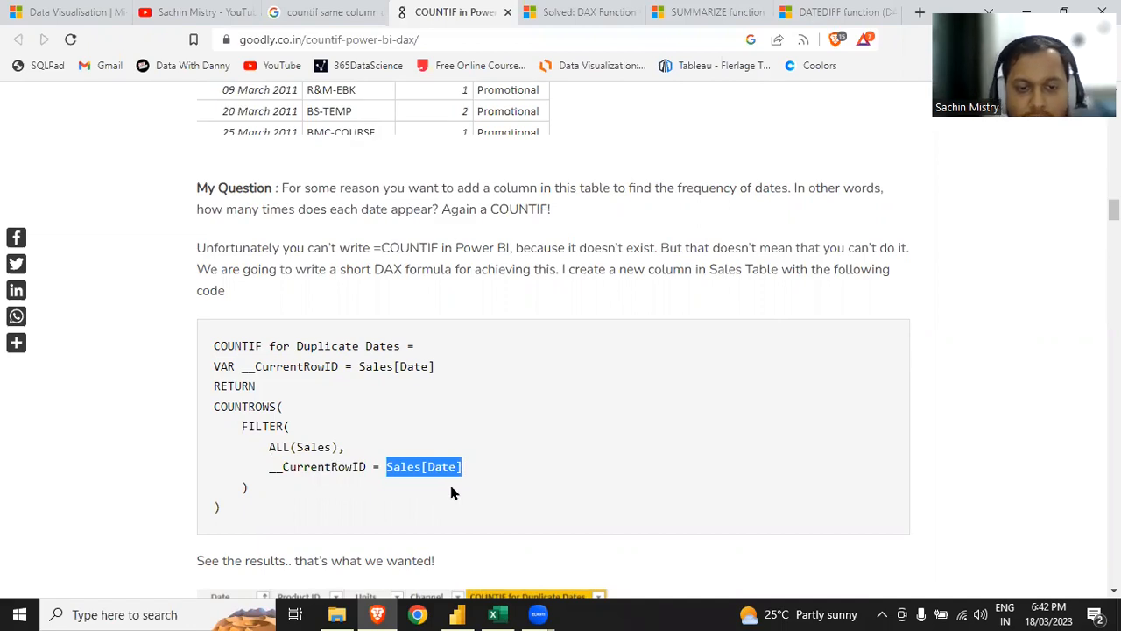
{"action": "left_click", "coordinate": [453, 494]}
Step: Switch to the cloud_kitchen_solution_excel workbook in Excel and add filters to the header row of the SALES sheet
{"action": "key", "text": "alt+Tab"}
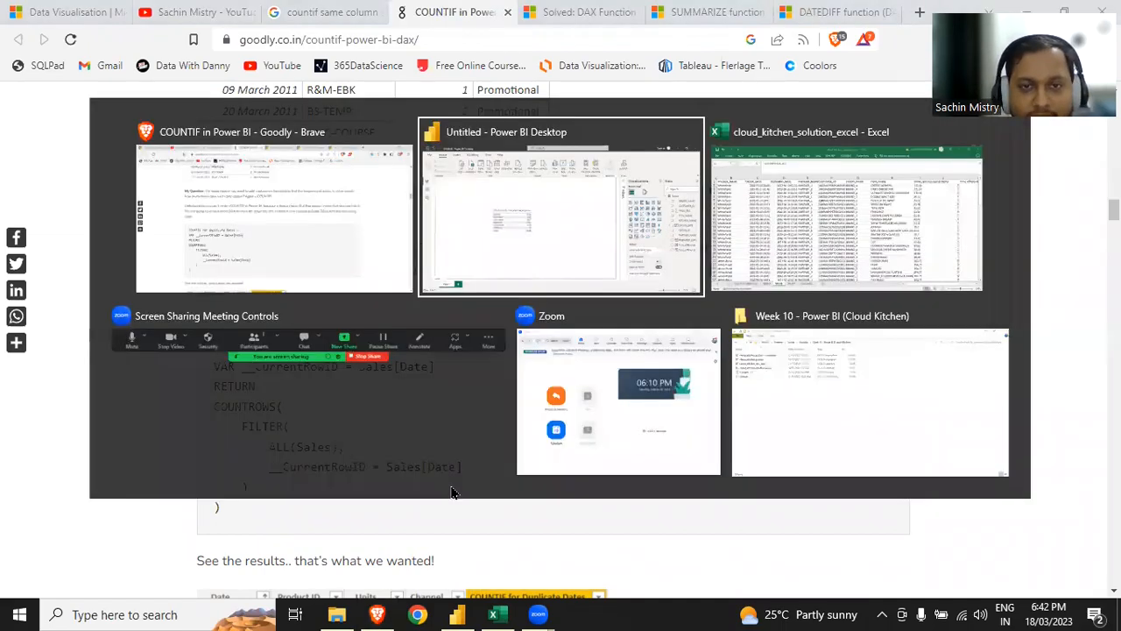
{"action": "key", "text": "alt+Tab"}
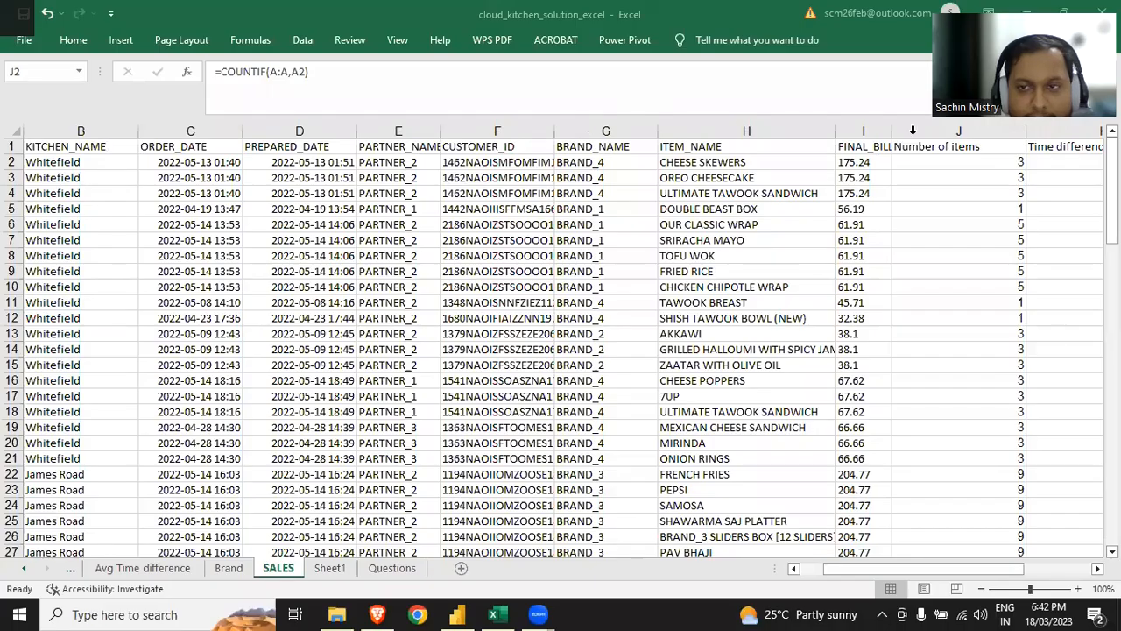
{"action": "left_click", "coordinate": [642, 149]}
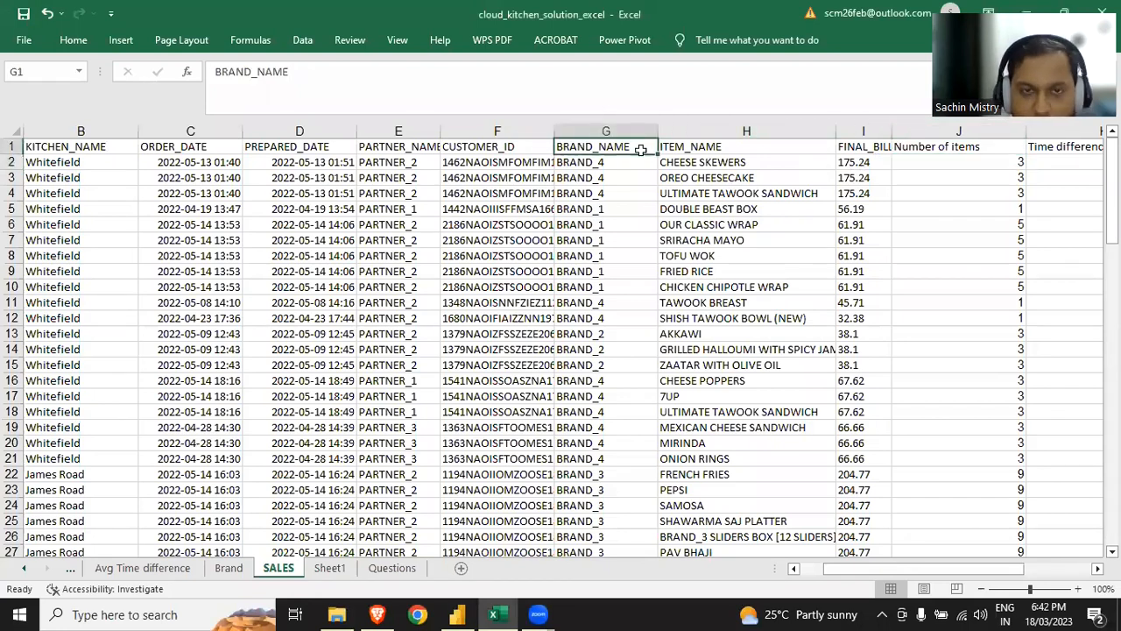
{"action": "key", "text": "ctrl+Home"}
{"action": "key", "text": "ctrl+shift+l"}
{"action": "key", "text": "Right"}
{"action": "key", "text": "Left"}
{"action": "key", "text": "alt+Down"}
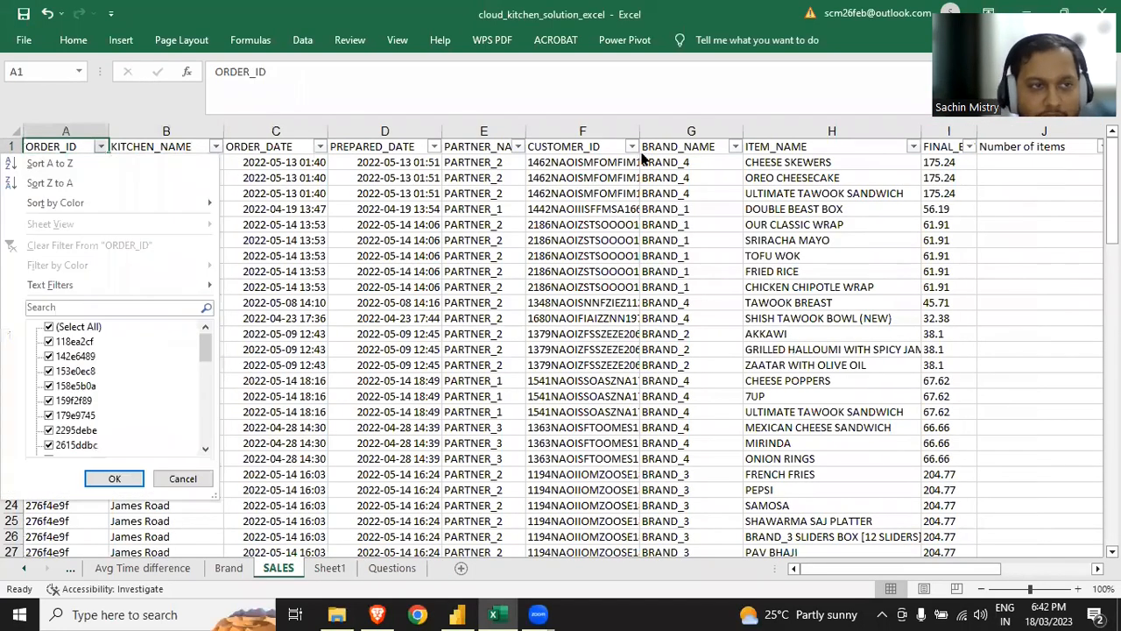
{"action": "left_click", "coordinate": [81, 327]}
{"action": "left_click", "coordinate": [75, 343]}
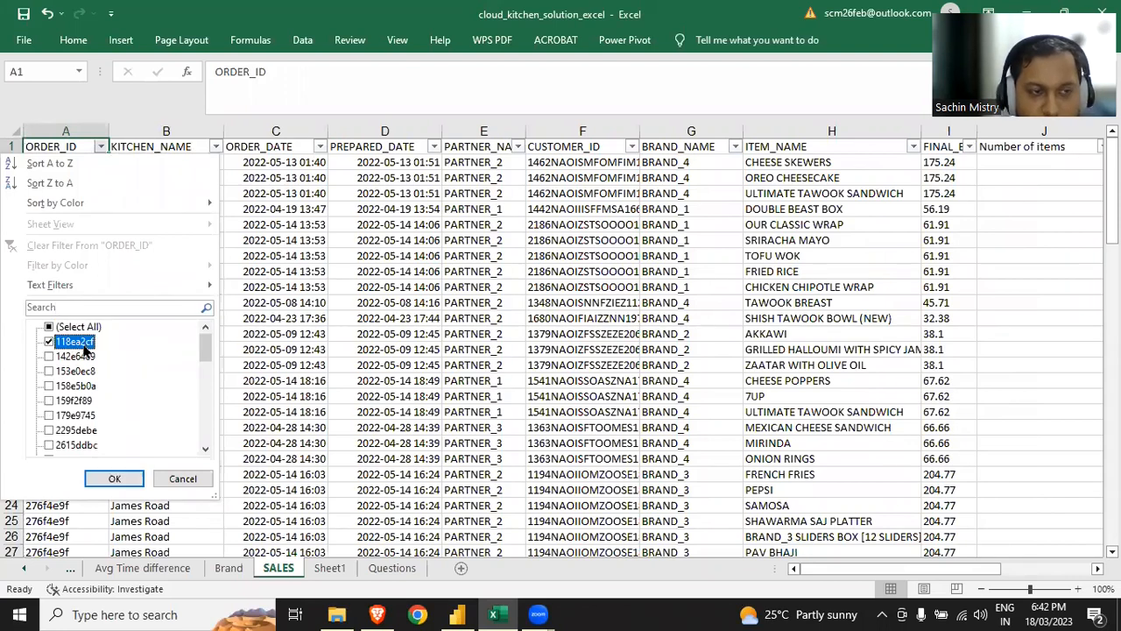
{"action": "key", "text": "Escape"}
Step: Compare the article's __CurrentRowID variable in Brave with the first ORDER_ID value in the Excel SALES sheet
{"action": "key", "text": "alt+Tab"}
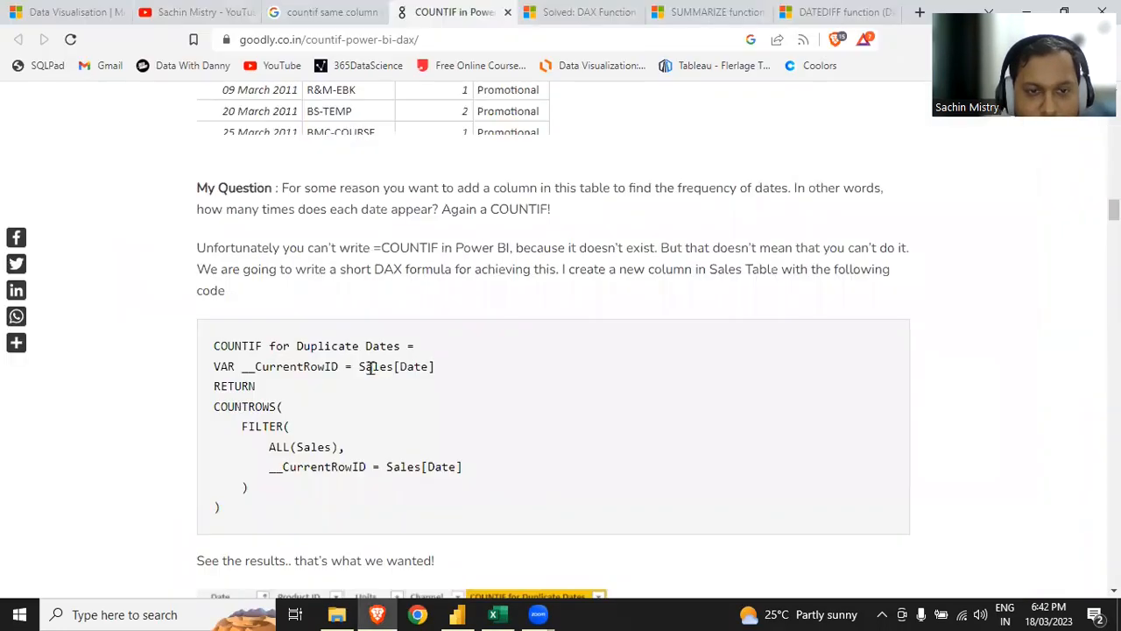
{"action": "left_click_drag", "start_coordinate": [339, 366], "coordinate": [247, 368]}
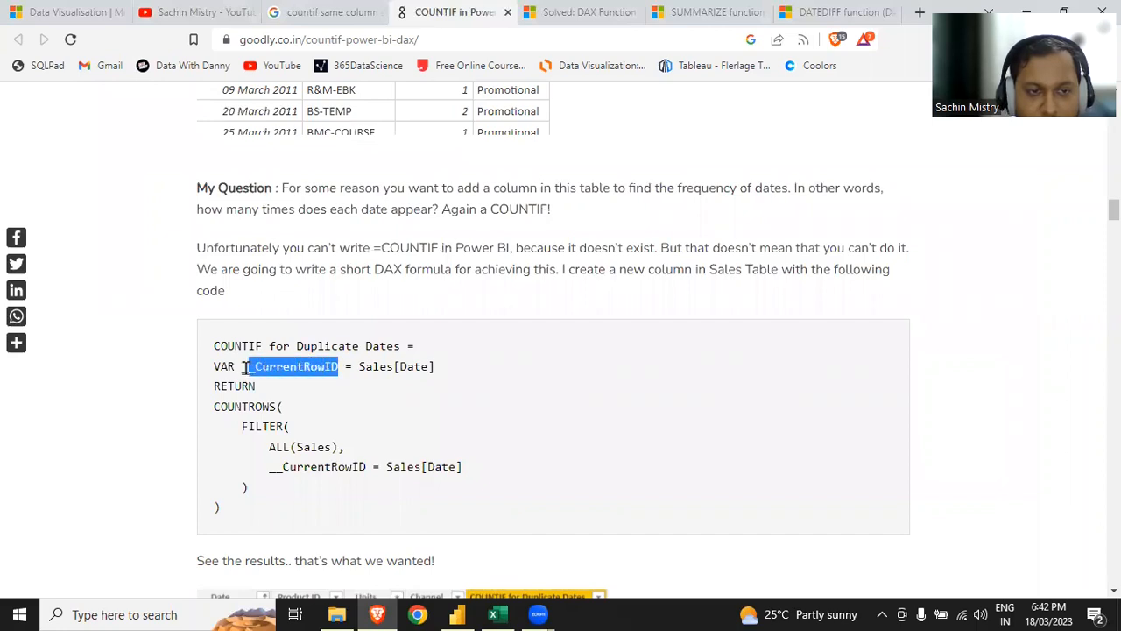
{"action": "key", "text": "alt+Tab"}
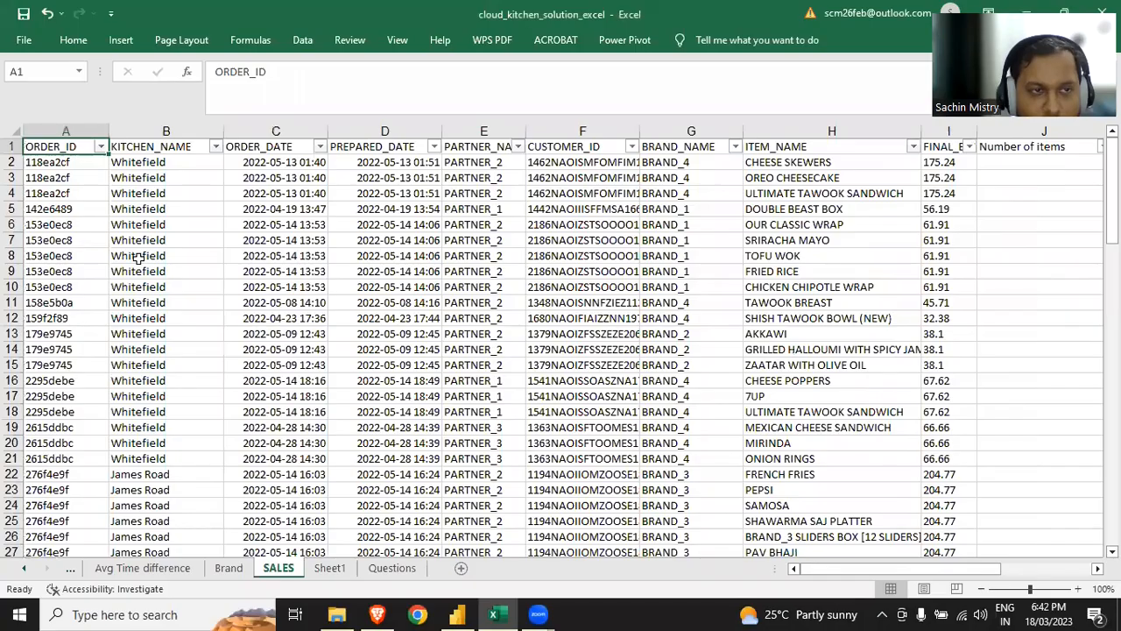
{"action": "left_click", "coordinate": [92, 164]}
{"action": "key", "text": "alt+Tab"}
{"action": "left_click", "coordinate": [359, 368]}
{"action": "left_click_drag", "start_coordinate": [338, 367], "coordinate": [254, 368]}
{"action": "left_click", "coordinate": [245, 403]}
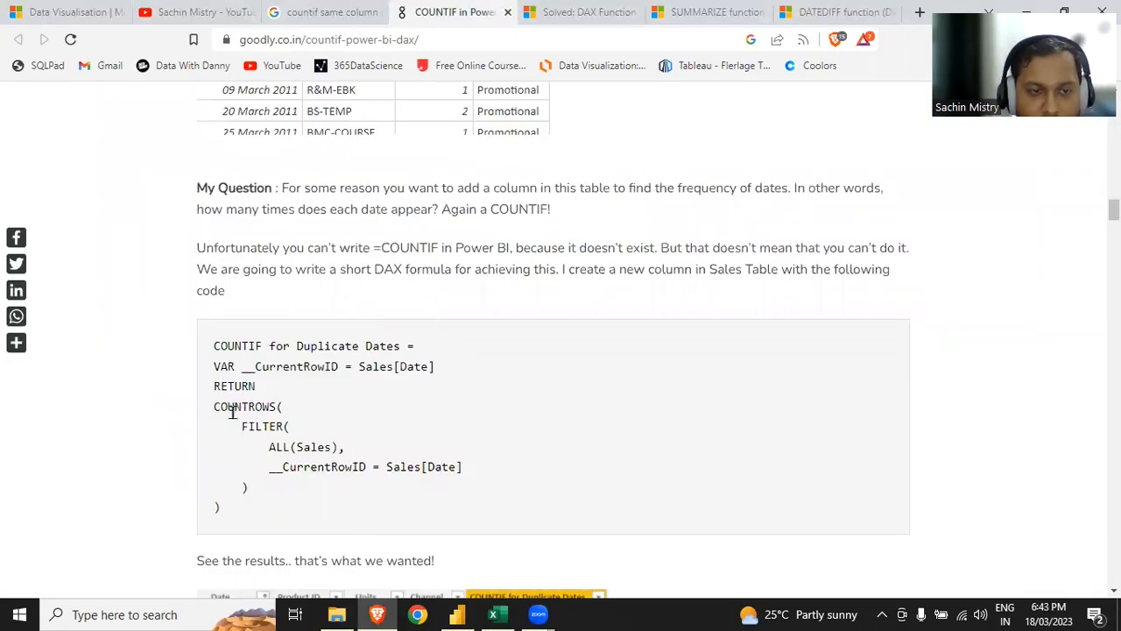
Step: Examine COUNTROWS and the __CurrentRowID filter condition in the article against the ORDER_ID column in Excel
{"action": "left_click_drag", "start_coordinate": [214, 408], "coordinate": [277, 404]}
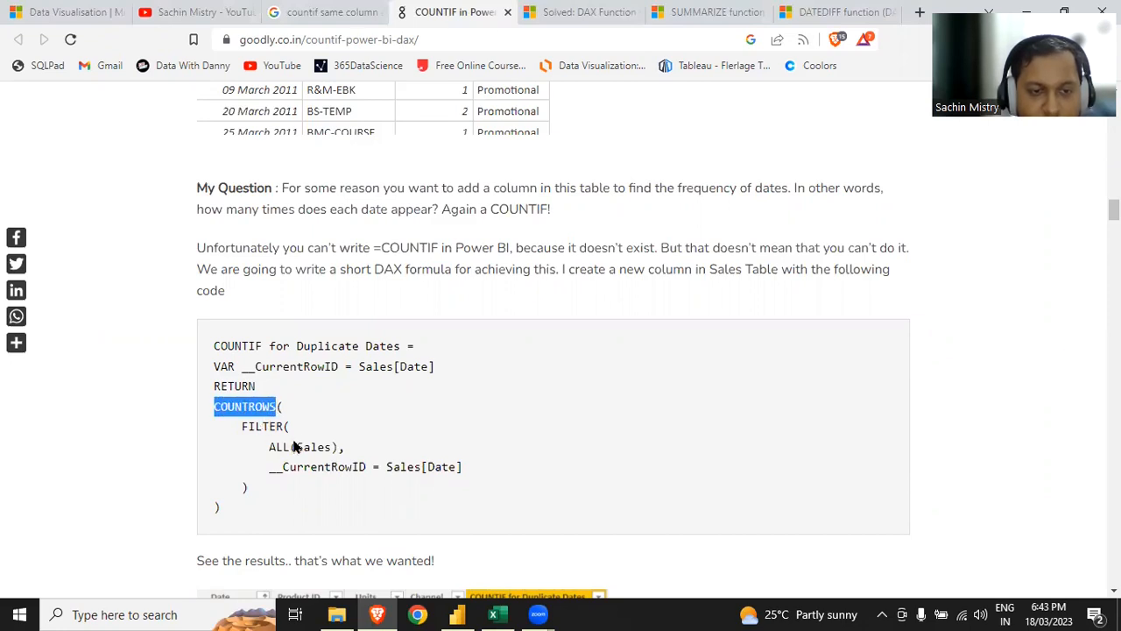
{"action": "left_click_drag", "start_coordinate": [270, 446], "coordinate": [278, 473]}
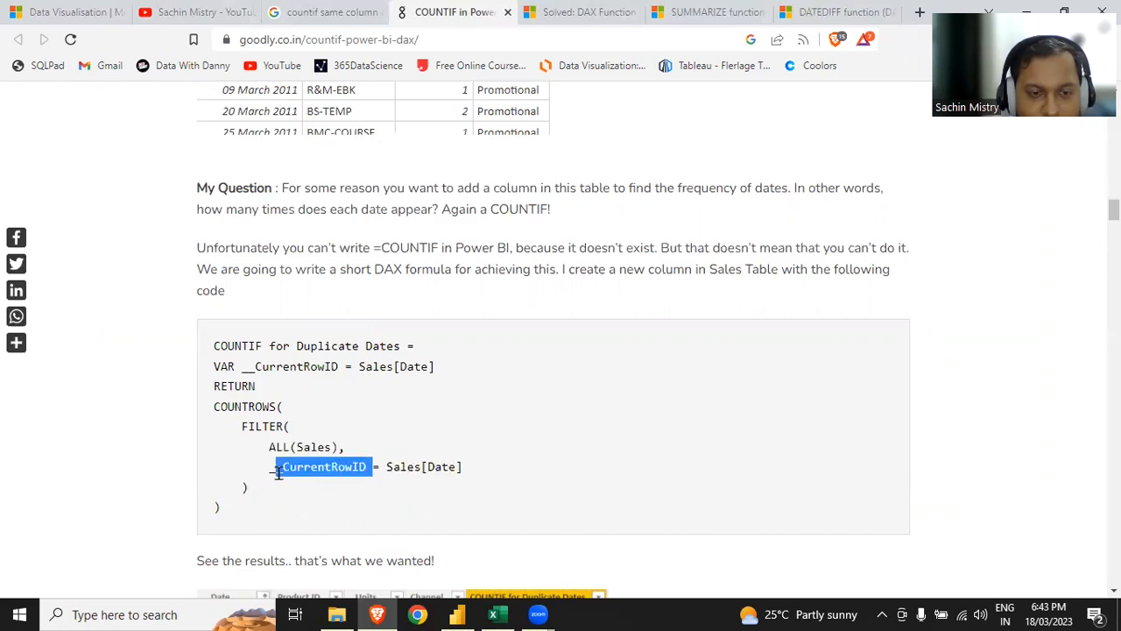
{"action": "key", "text": "alt+Tab"}
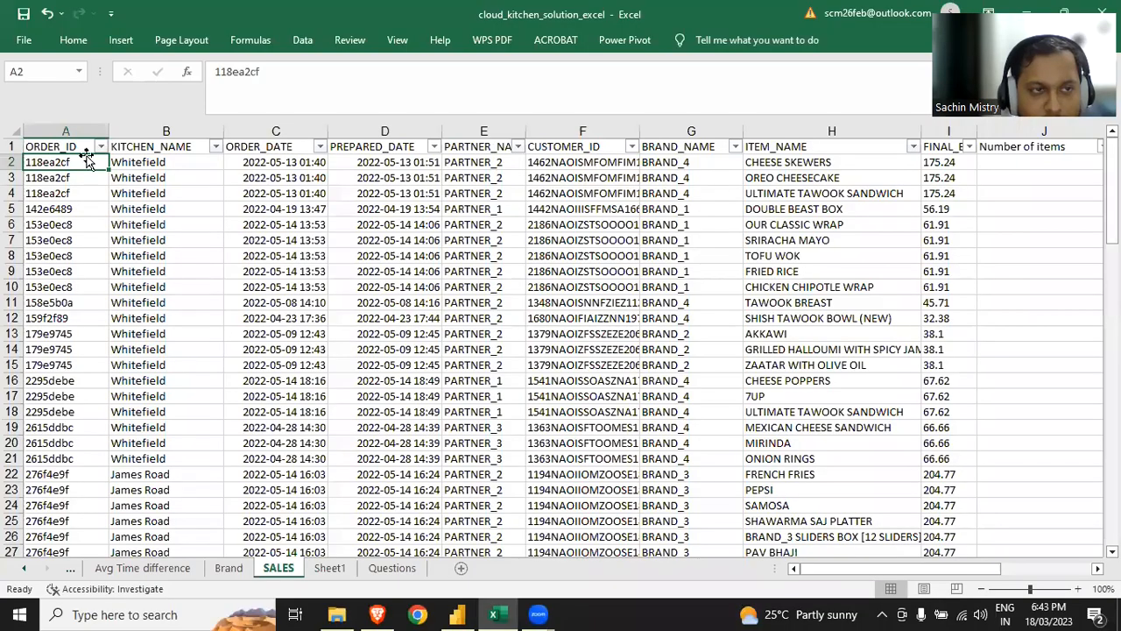
{"action": "key", "text": "alt+Tab"}
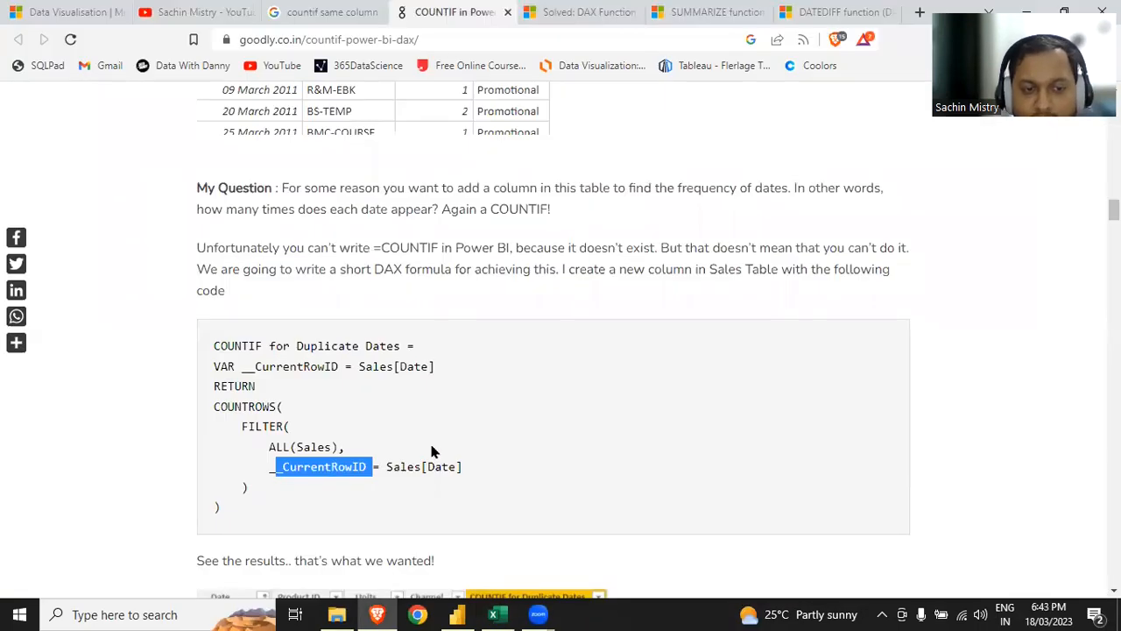
Step: Switch to Power BI, show the Sheet1 data table and start a new calculated column named number_of_items_per_order
{"action": "key", "text": "alt+Tab"}
{"action": "key", "text": "Tab"}
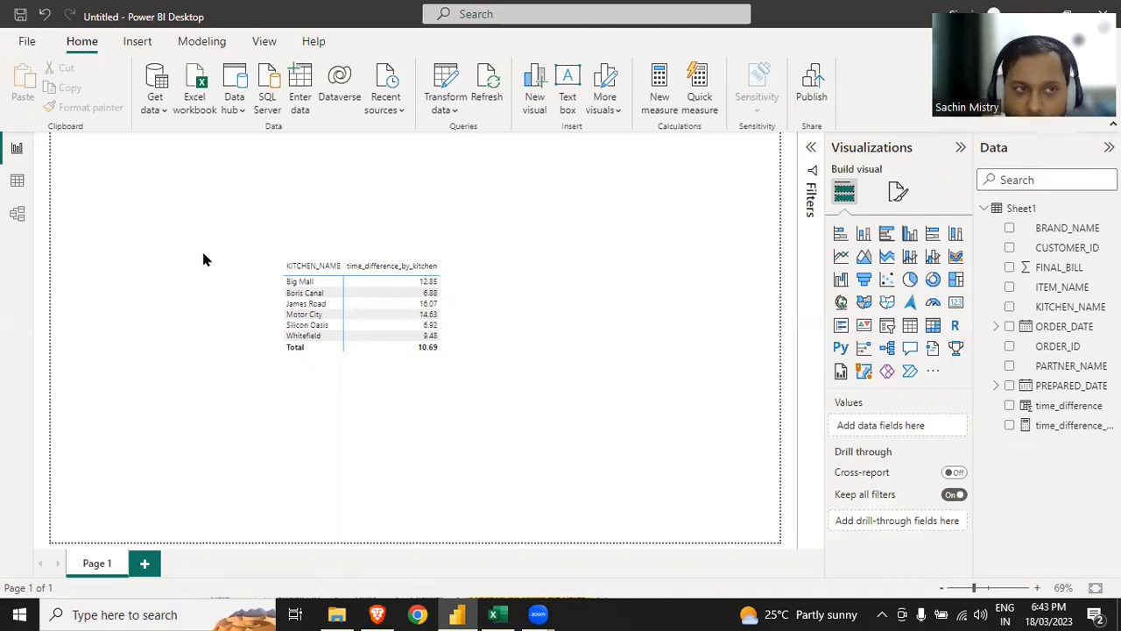
{"action": "left_click", "coordinate": [15, 180]}
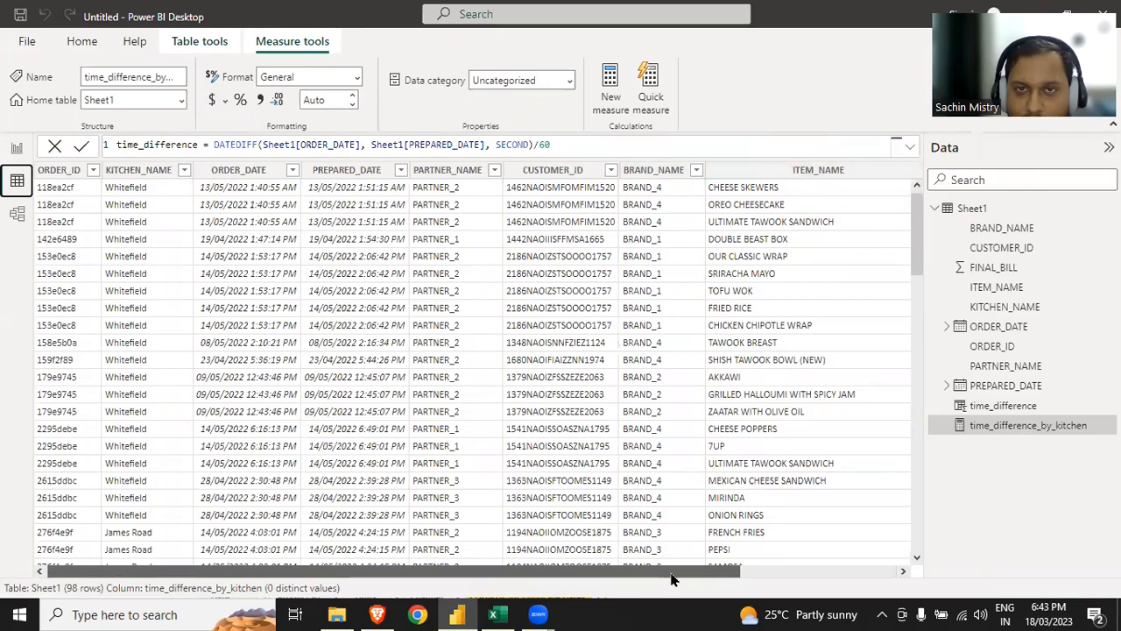
{"action": "left_click_drag", "start_coordinate": [643, 575], "coordinate": [885, 568]}
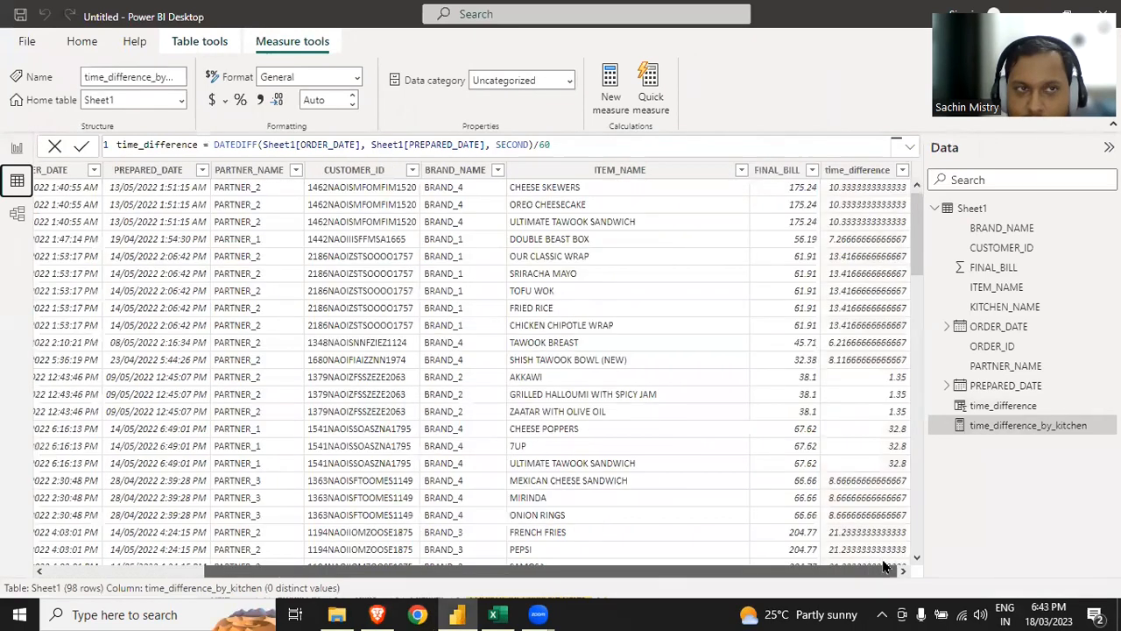
{"action": "left_click", "coordinate": [867, 169]}
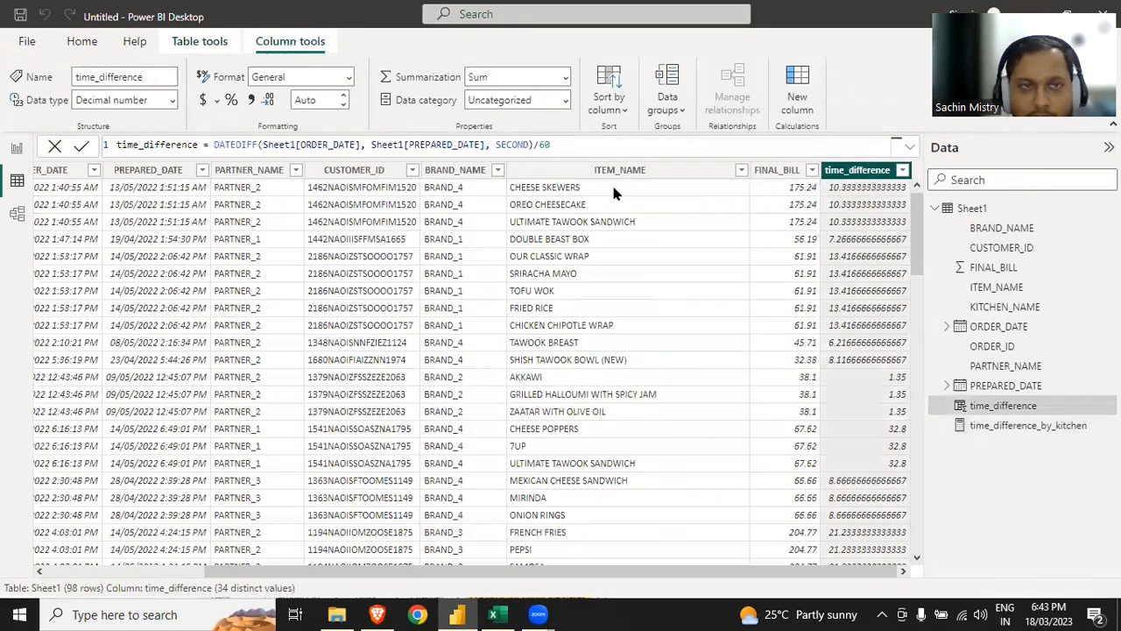
{"action": "left_click", "coordinate": [797, 92]}
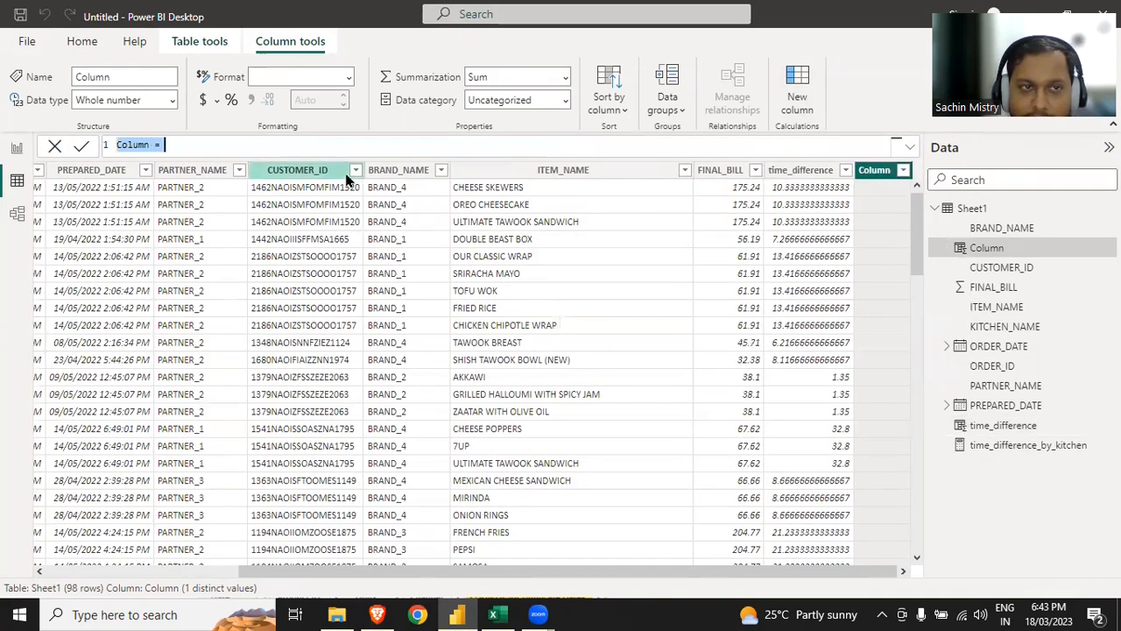
{"action": "type", "text": "number_of_items"}
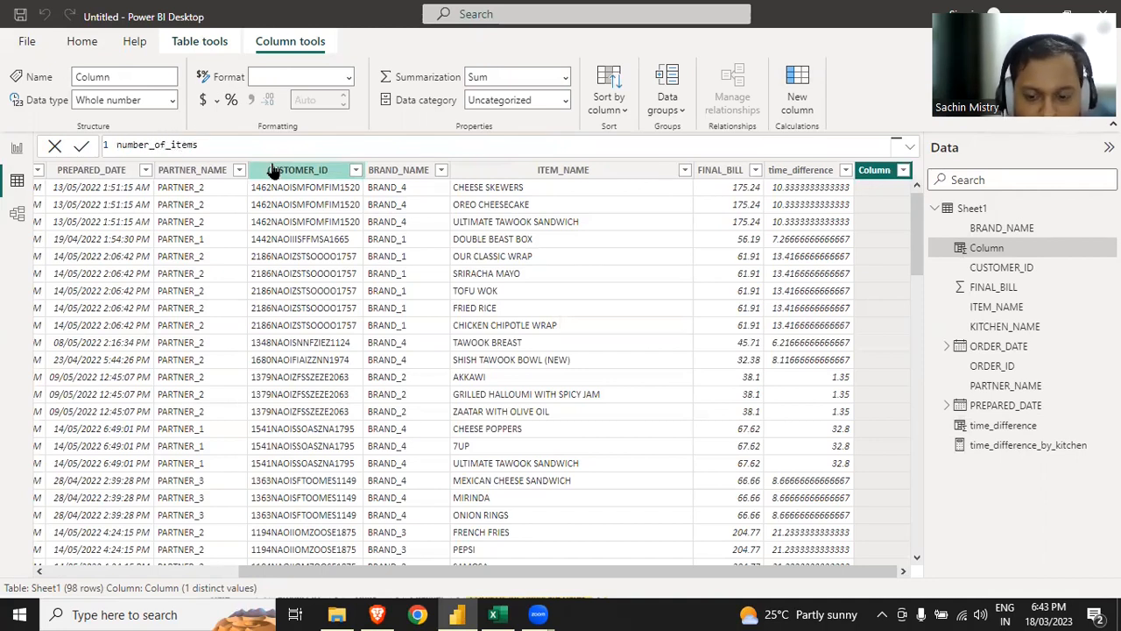
{"action": "type", "text": "_per_o"}
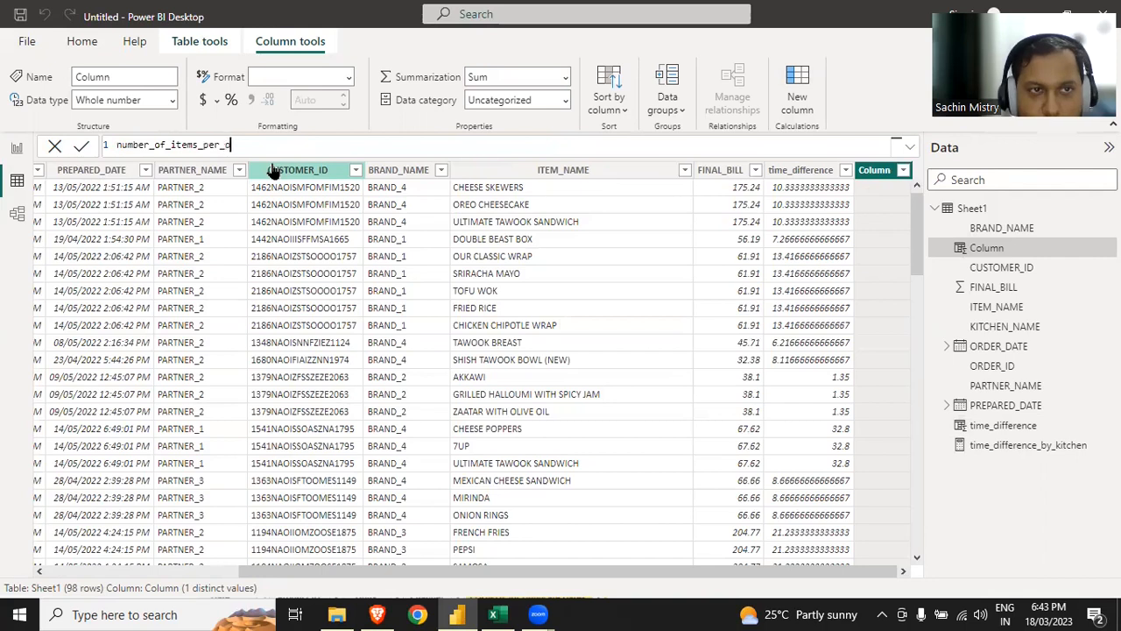
{"action": "type", "text": "rder ="}
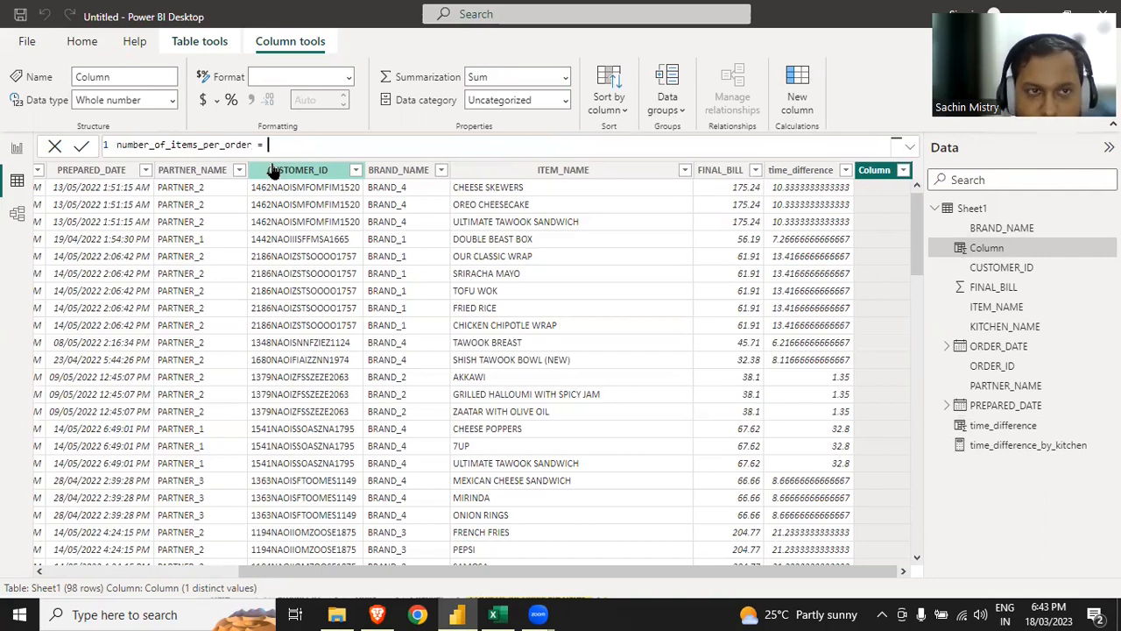
Step: In the column formula, declare the variable order_id_value as Sheet1[ORDER_ID] and add a Return line followed by a new line
{"action": "key", "text": "shift+Return"}
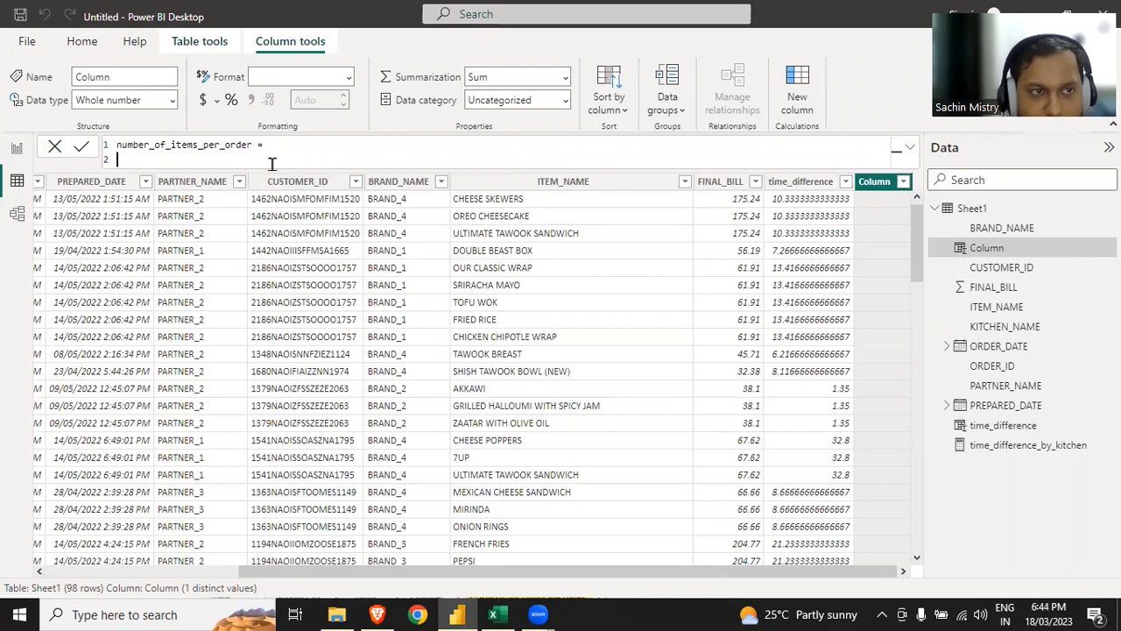
{"action": "type", "text": "VAR "}
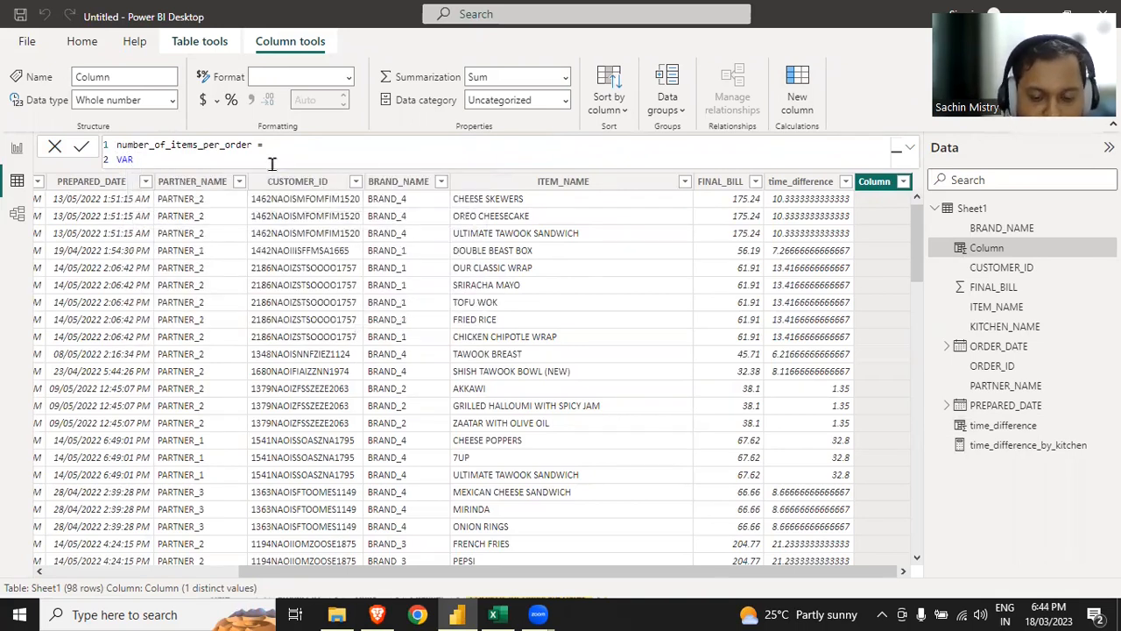
{"action": "type", "text": "order_id"}
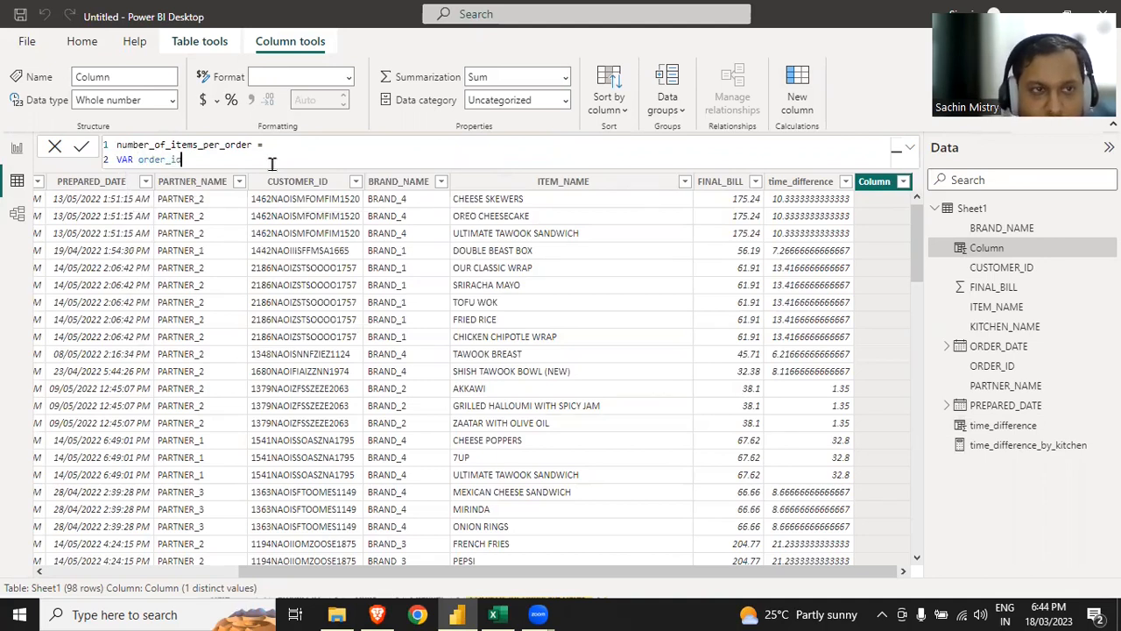
{"action": "type", "text": "_"}
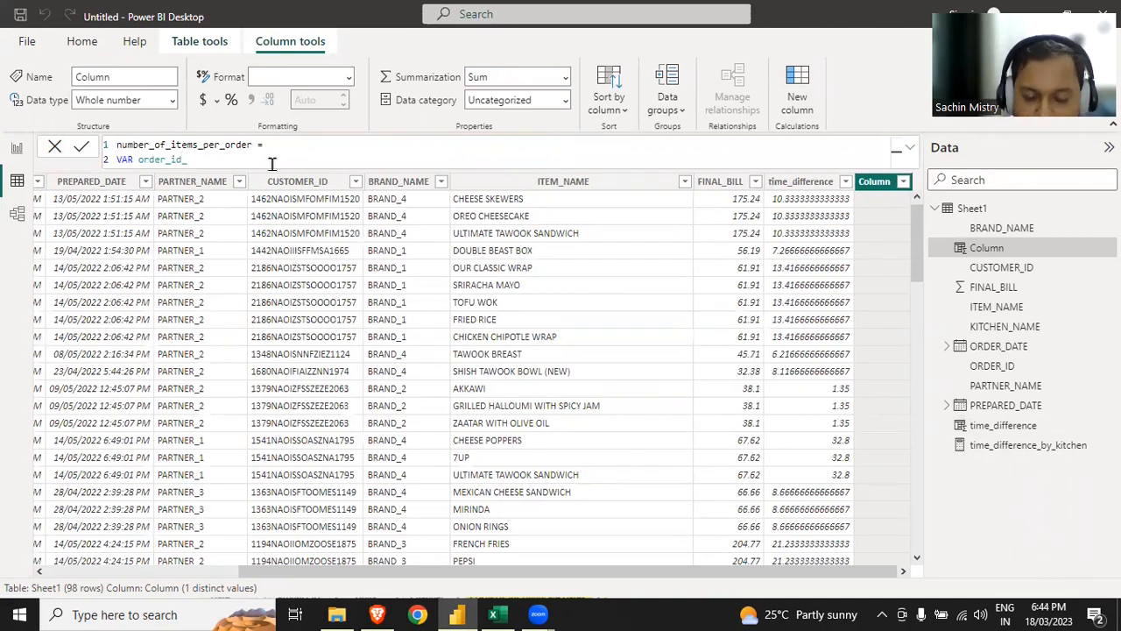
{"action": "type", "text": "value = "}
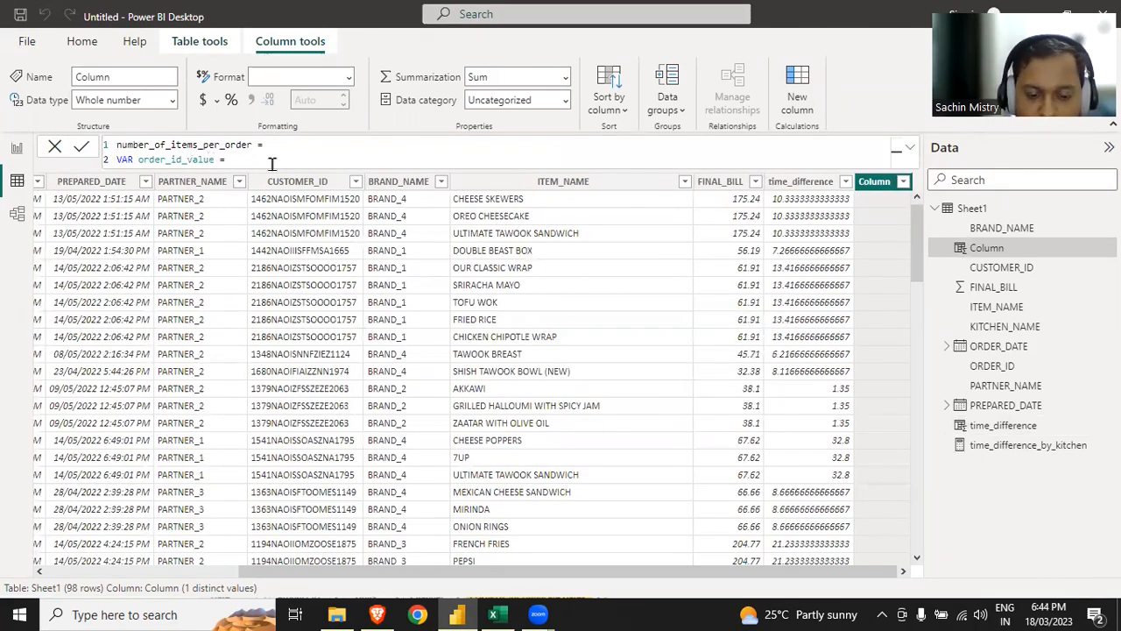
{"action": "type", "text": "orde"}
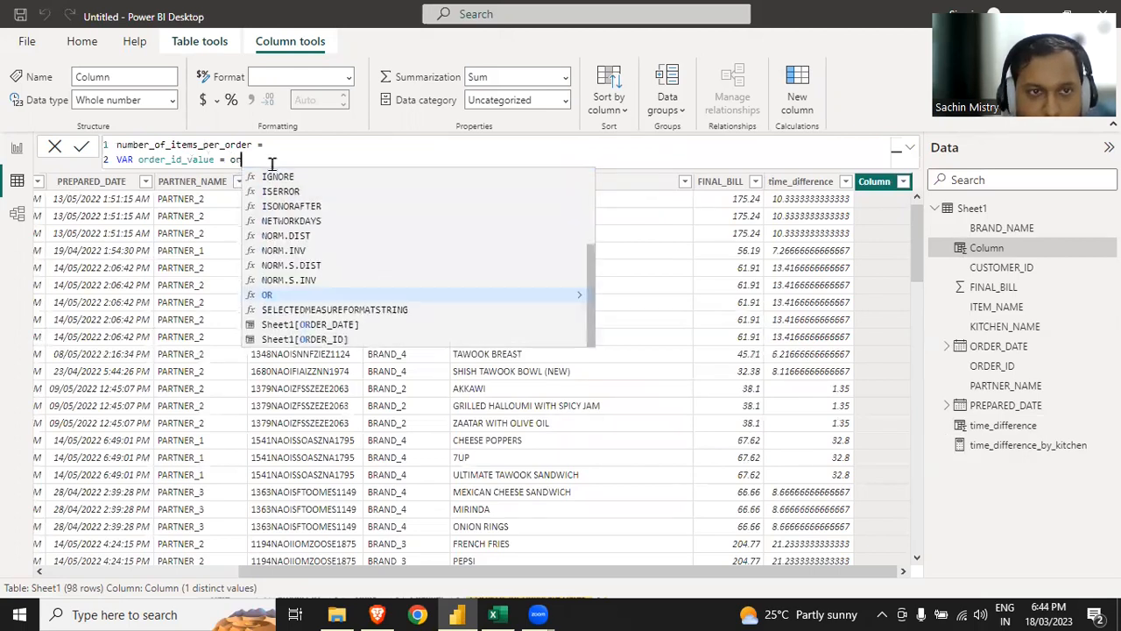
{"action": "key", "text": "Down"}
{"action": "key", "text": "Tab"}
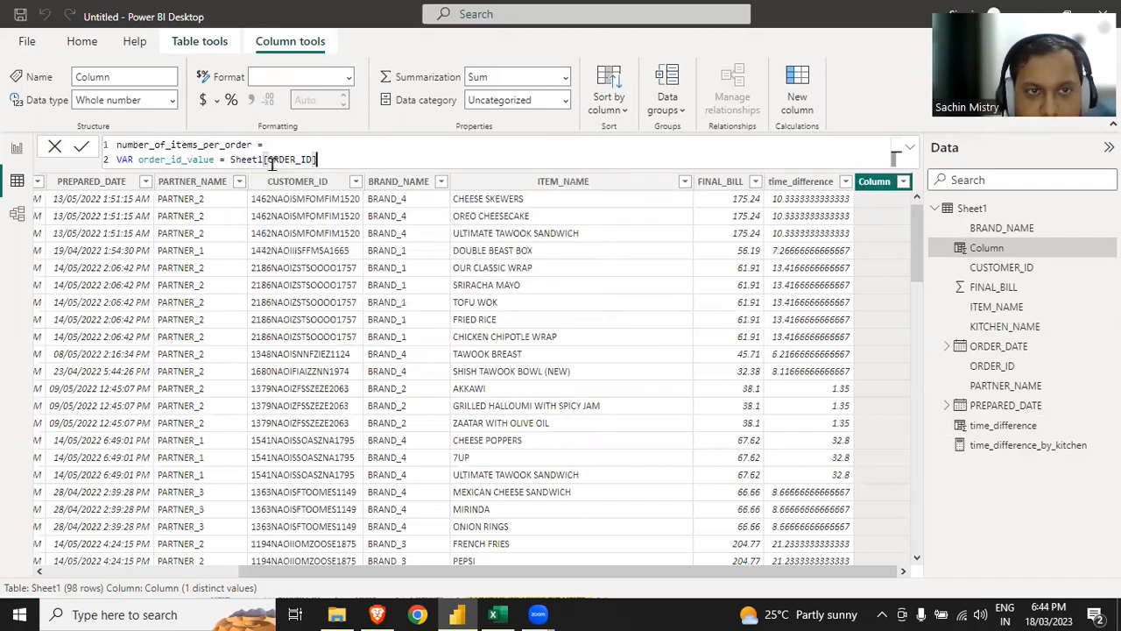
{"action": "key", "text": "shift+Return"}
{"action": "type", "text": "REturn"}
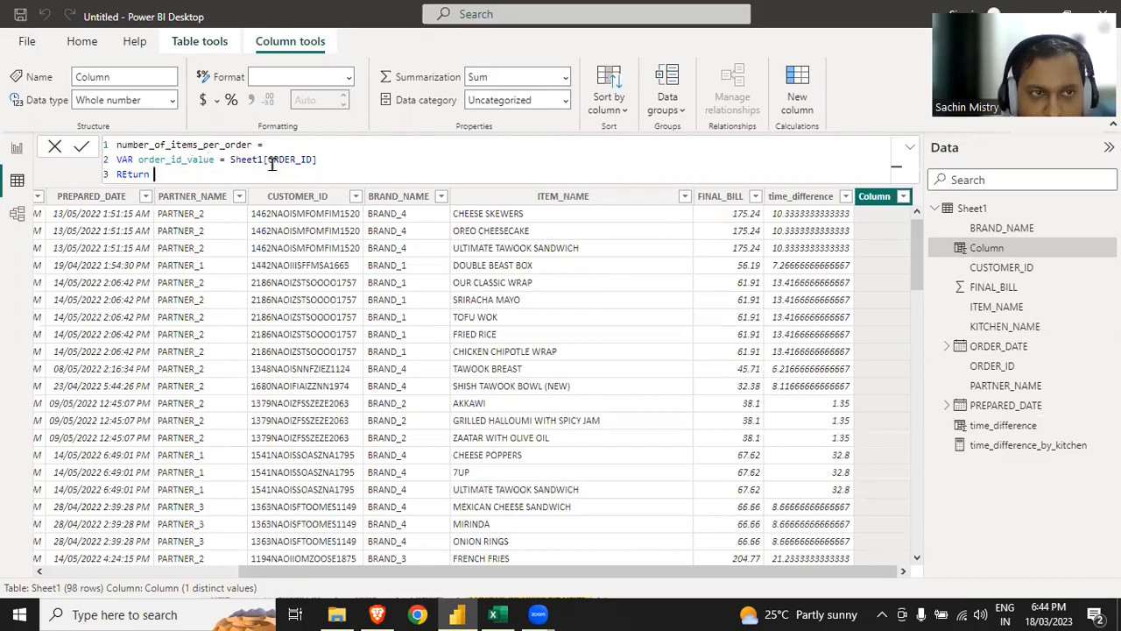
{"action": "key", "text": "shift+Return"}
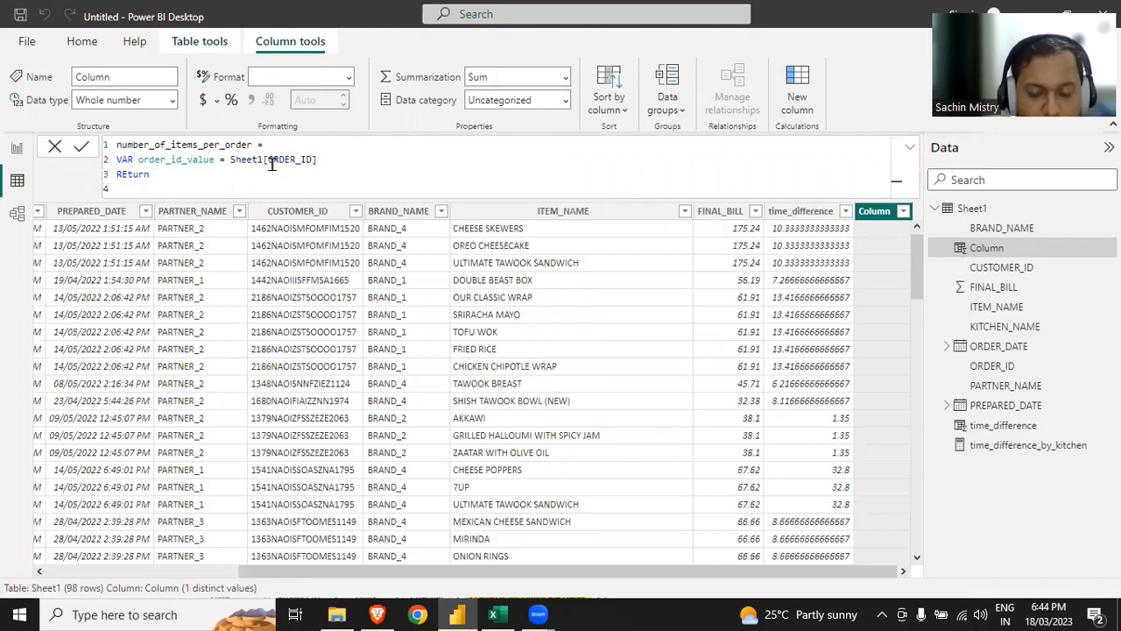
Step: Start the returned expression of the number_of_items_per_order formula with the COUNTROWS function
{"action": "key", "text": "alt+Tab"}
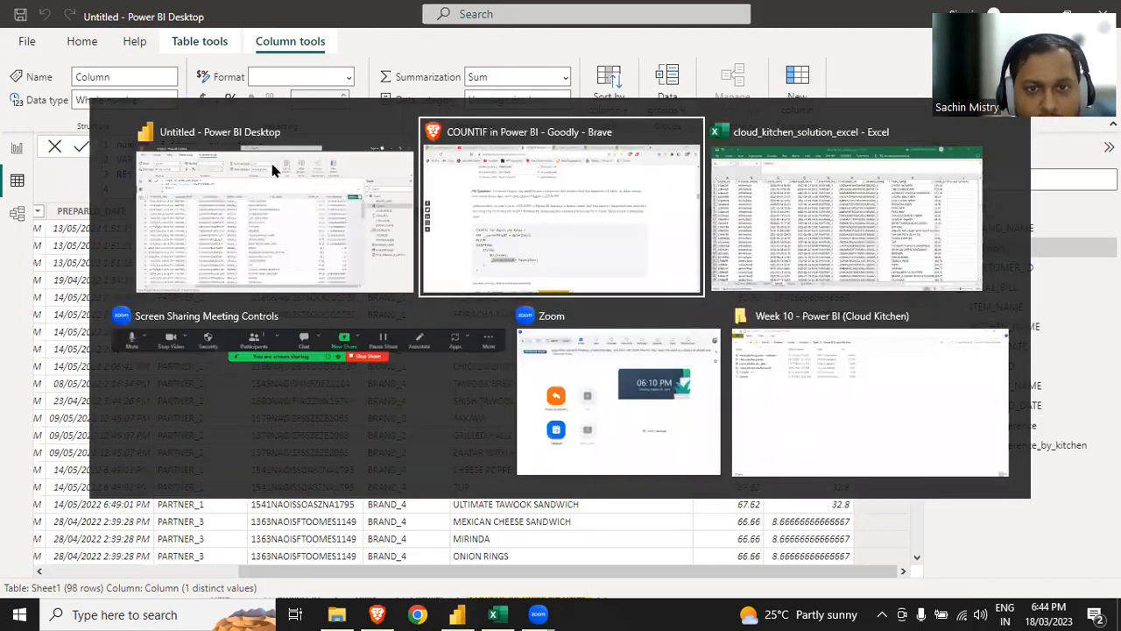
{"action": "key", "text": "alt+Tab"}
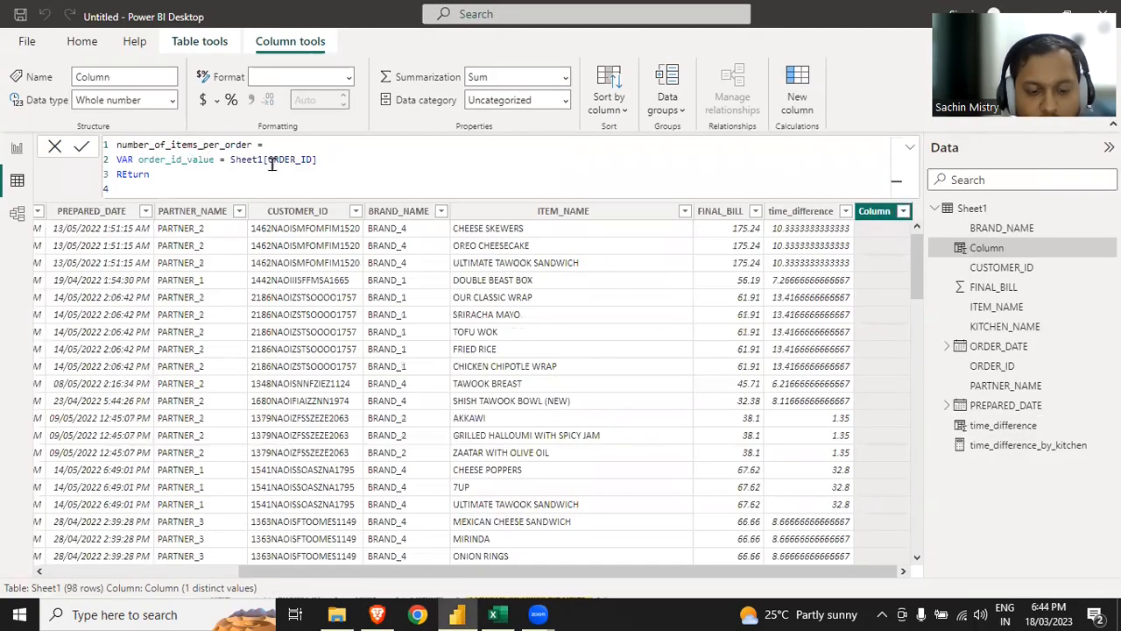
{"action": "type", "text": "ci"}
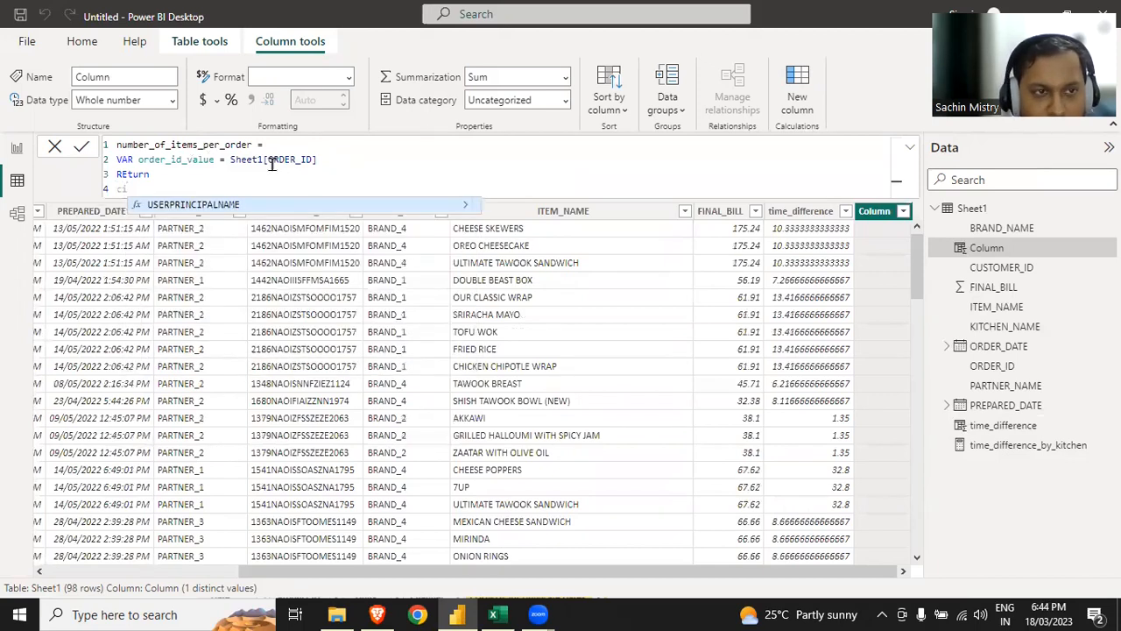
{"action": "key", "text": "BackSpace"}
{"action": "type", "text": "ount"}
{"action": "key", "text": "Down"}
{"action": "key", "text": "Down"}
{"action": "key", "text": "Down"}
{"action": "key", "text": "Down"}
{"action": "key", "text": "Tab"}
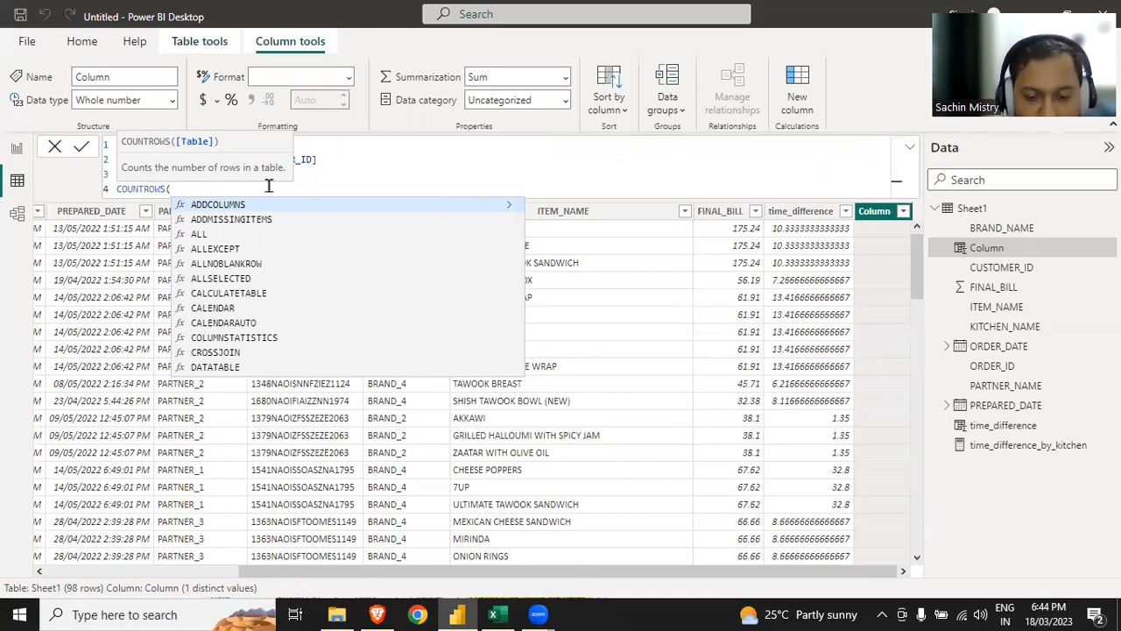
Step: Complete COUNTROWS with FILTER(Sheet1, order_id_value = Sheet1[ORDER_ID]) and commit the number_of_items_per_order column
{"action": "type", "text": "FILTER("}
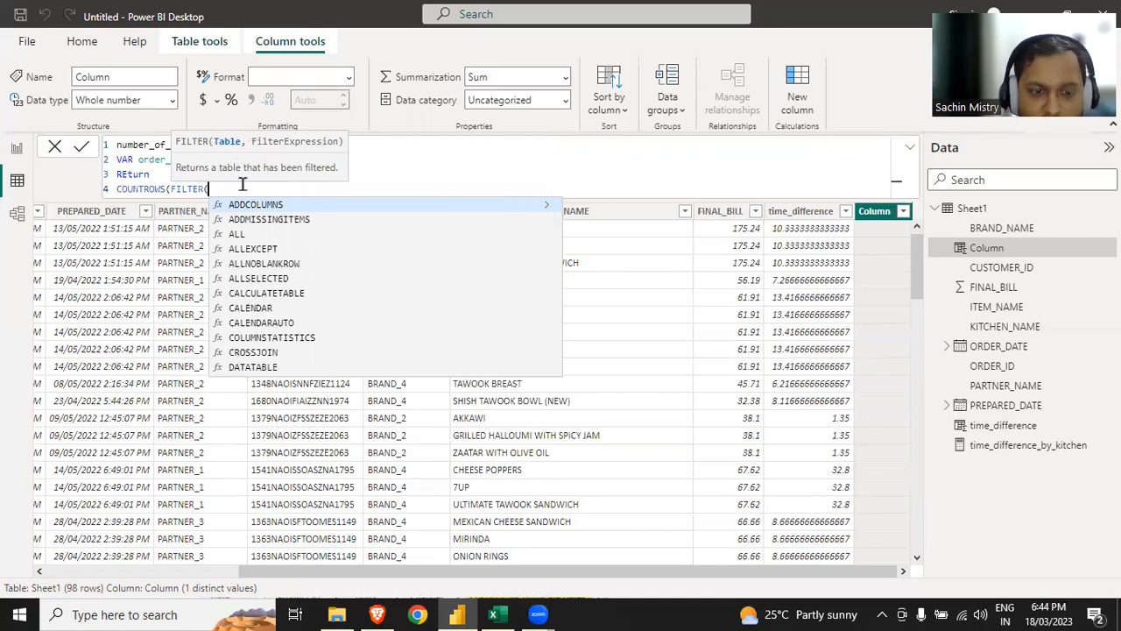
{"action": "type", "text": "Sheet1,"}
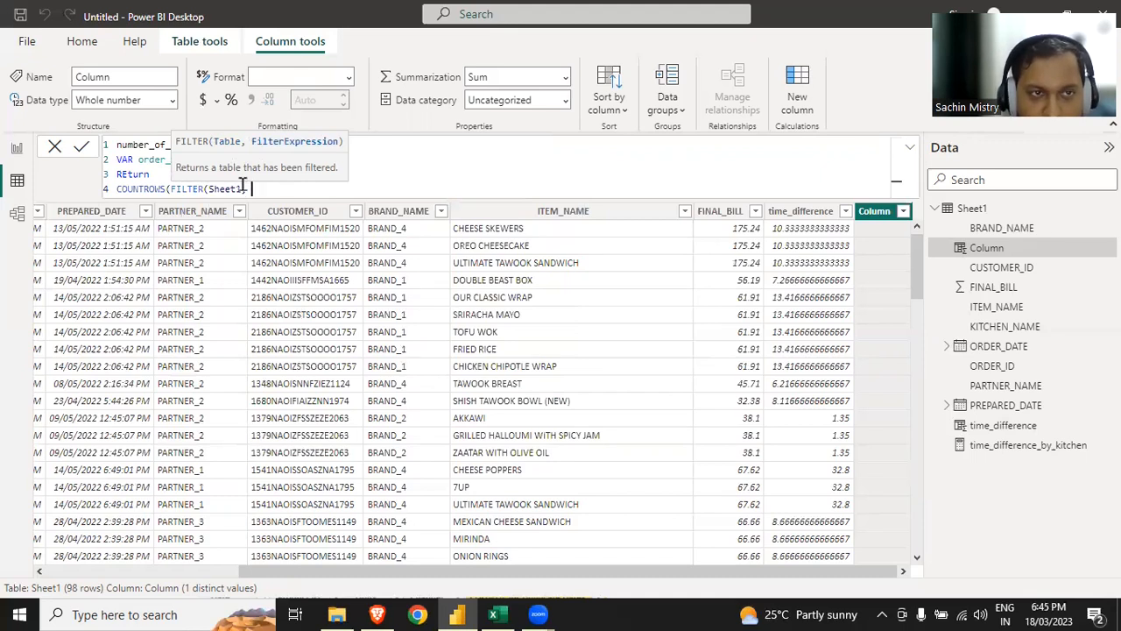
{"action": "type", "text": " order"}
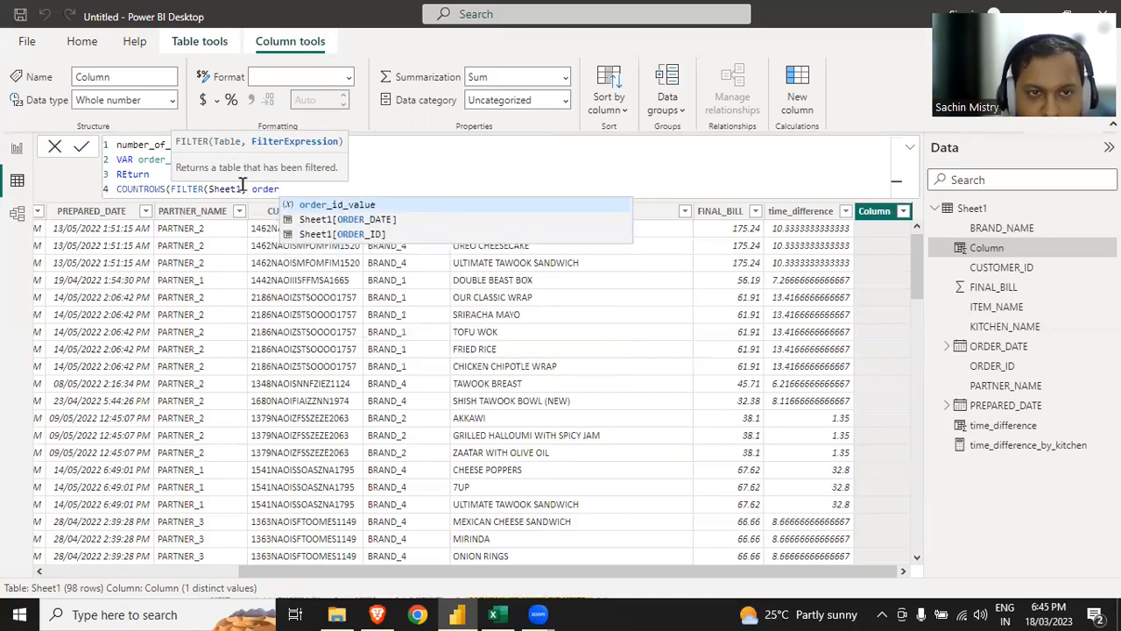
{"action": "key", "text": "Tab"}
{"action": "type", "text": "= or"}
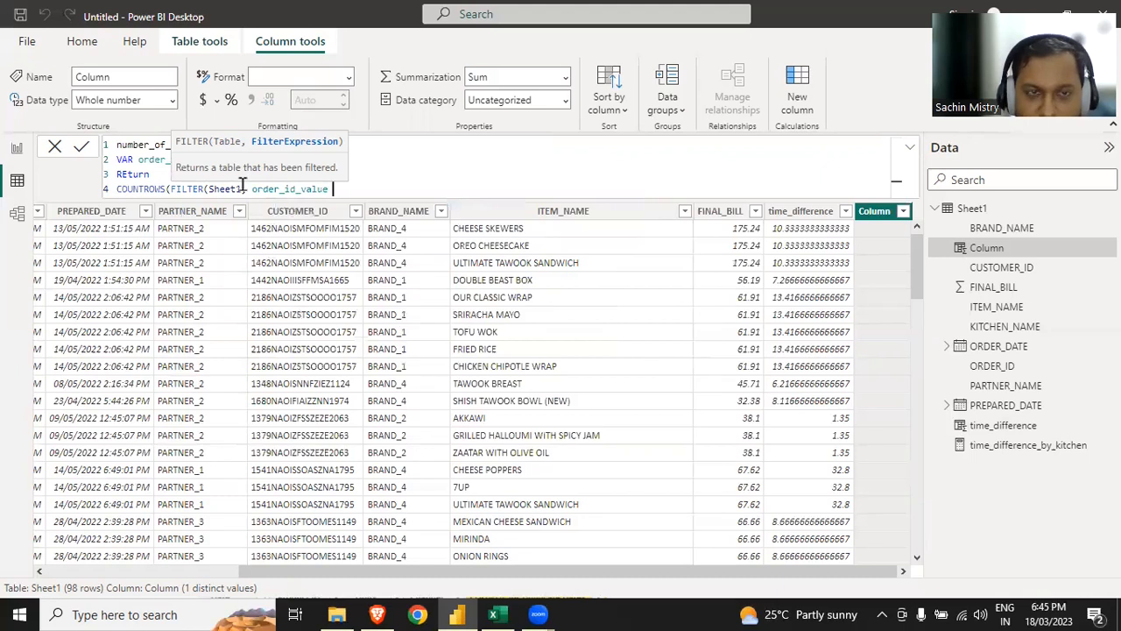
{"action": "type", "text": "der"}
{"action": "key", "text": "Down"}
{"action": "key", "text": "Down"}
{"action": "key", "text": "Tab"}
{"action": "type", "text": ")"}
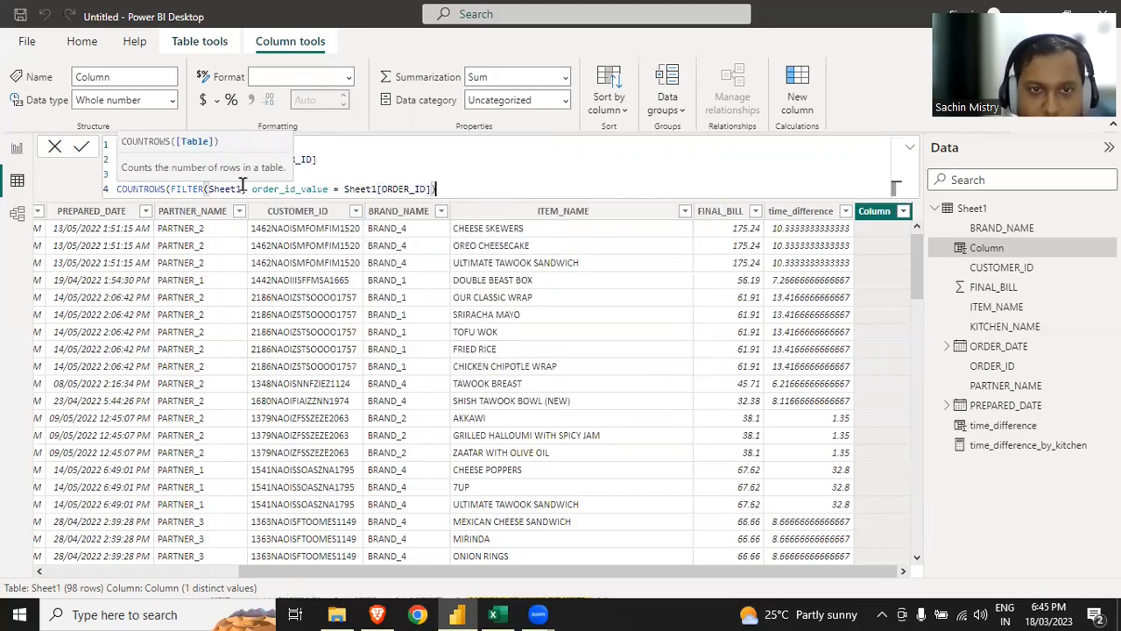
{"action": "type", "text": ")"}
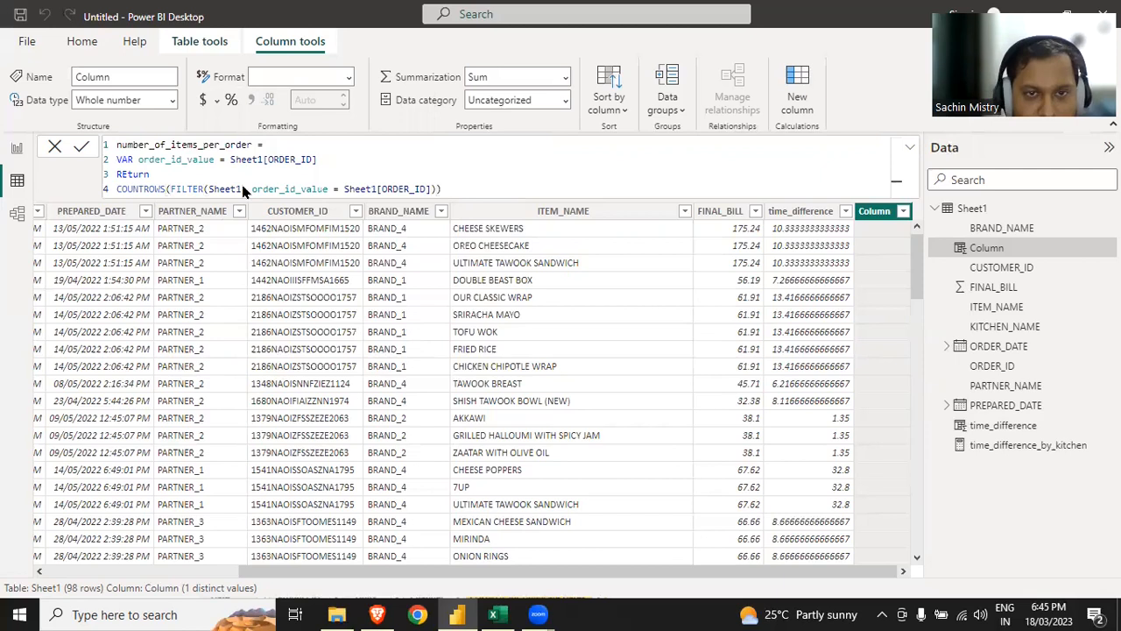
{"action": "key", "text": "Return"}
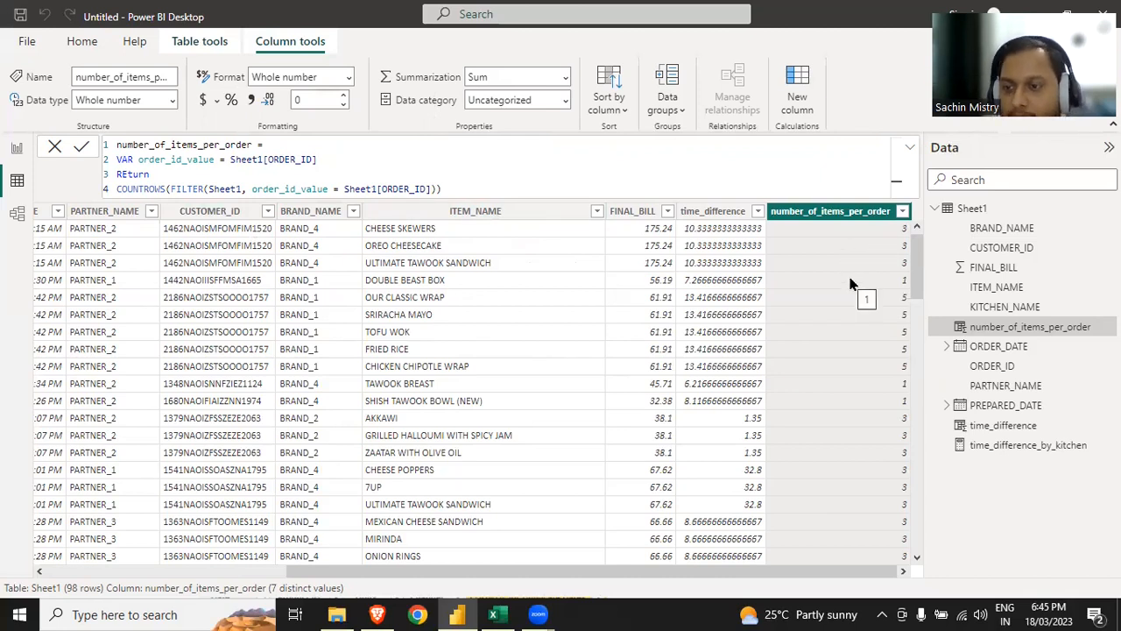
Step: Add another calculated column to Sheet1 and name it time_difference_per_item
{"action": "right_click", "coordinate": [867, 214]}
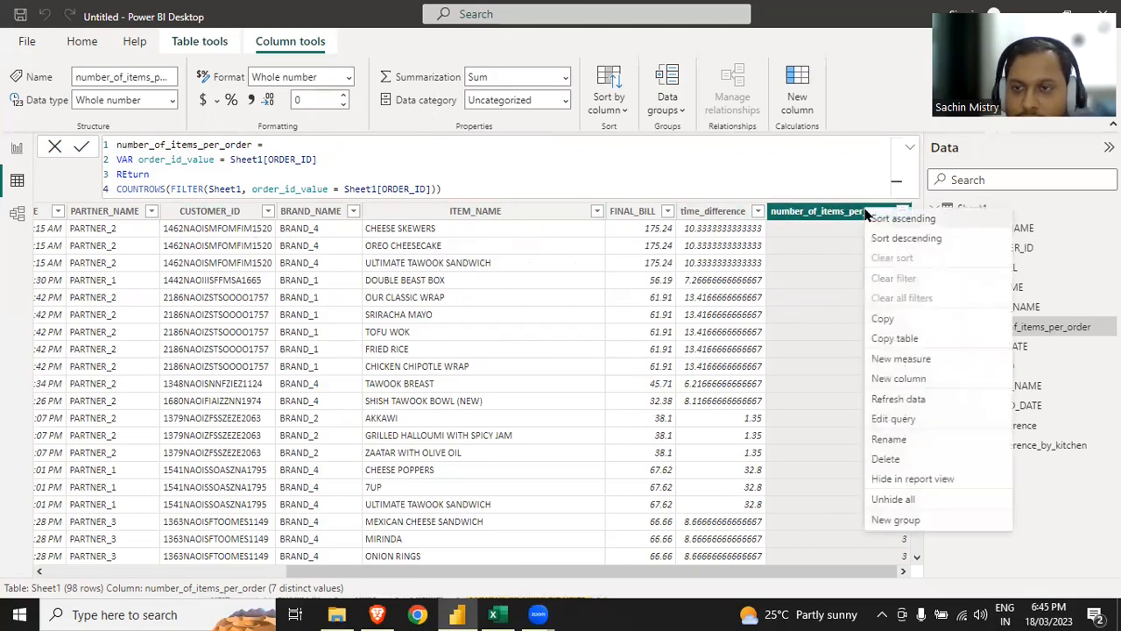
{"action": "left_click", "coordinate": [914, 377]}
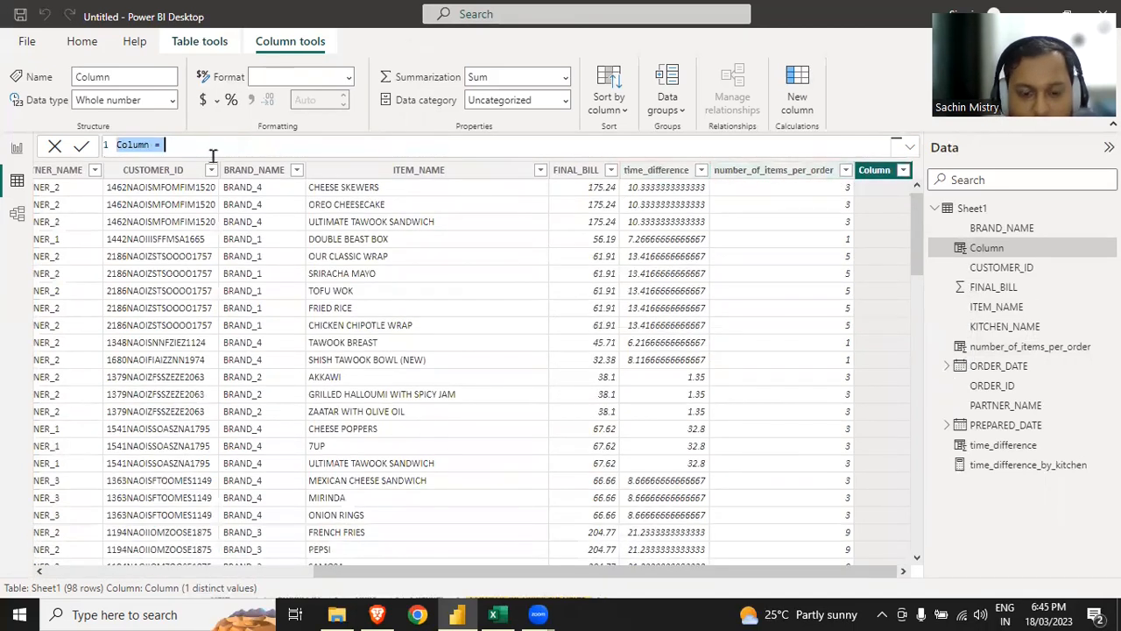
{"action": "type", "text": "time_dif"}
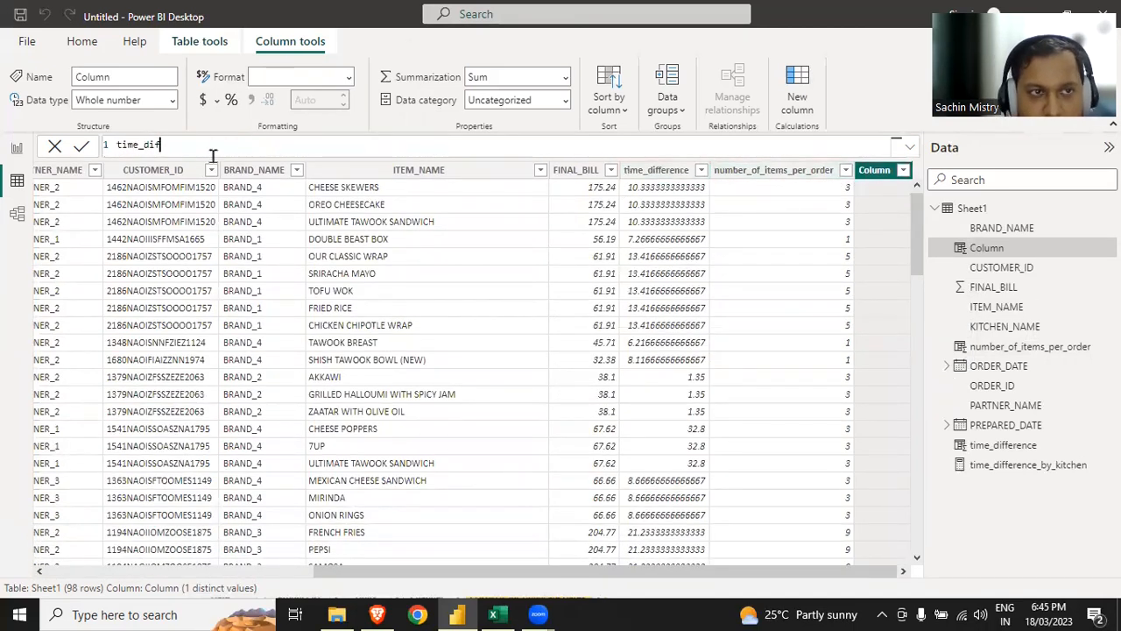
{"action": "type", "text": "ference_"}
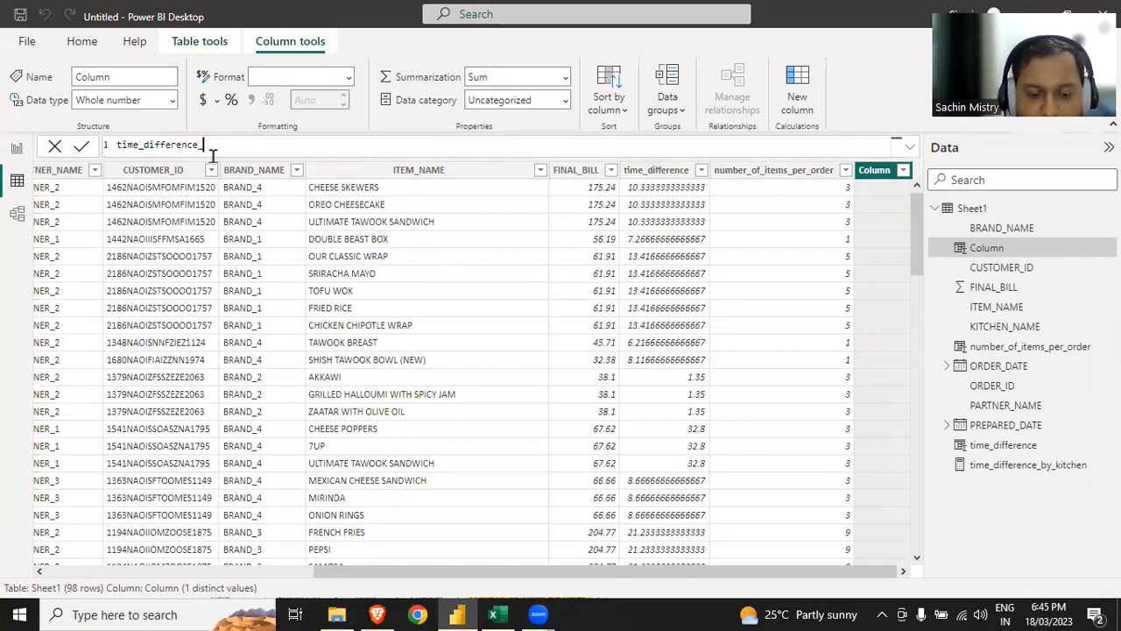
{"action": "type", "text": "per_ite"}
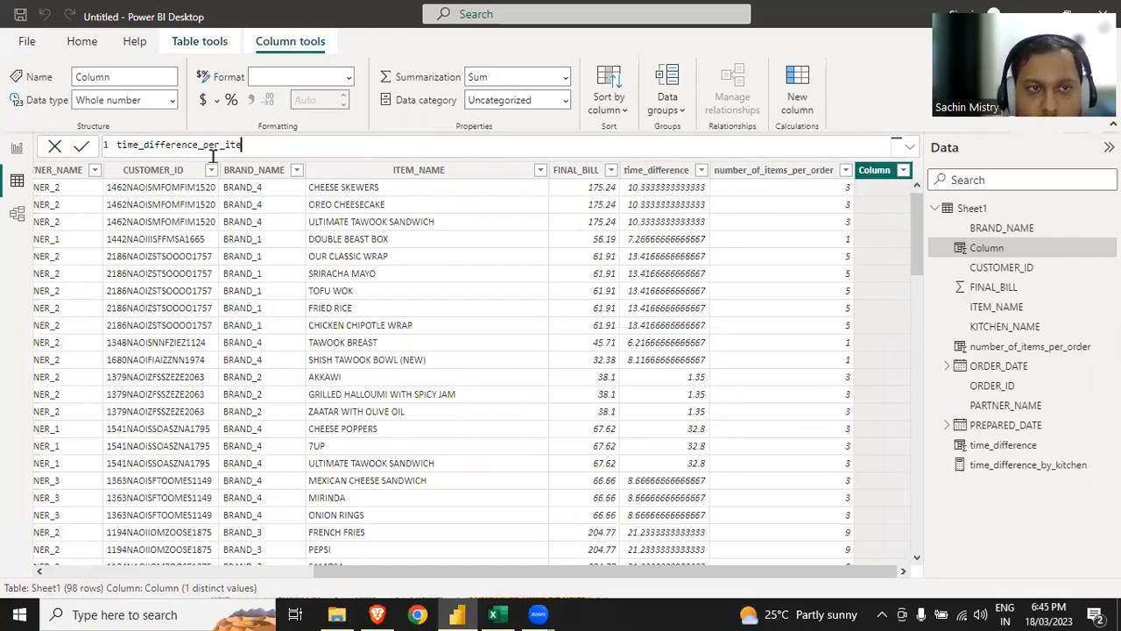
{"action": "type", "text": "m ="}
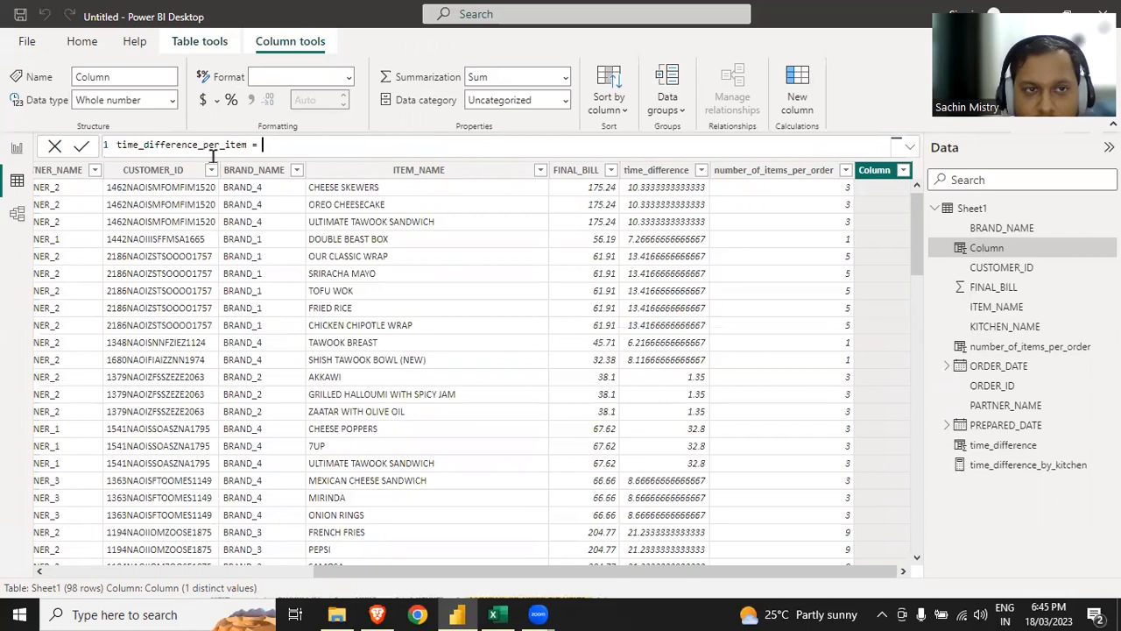
Step: Define time_difference_per_item as Sheet1[time_difference]/Sheet1[number_of_items_per_order] and commit the formula
{"action": "type", "text": "ime"}
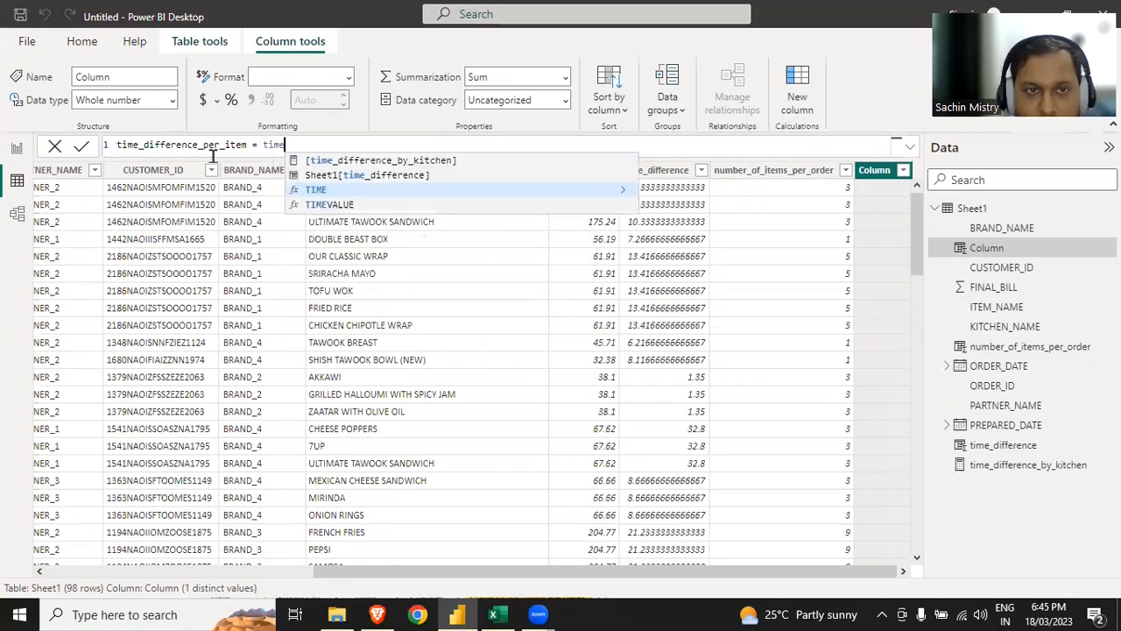
{"action": "key", "text": "Up"}
{"action": "key", "text": "Tab"}
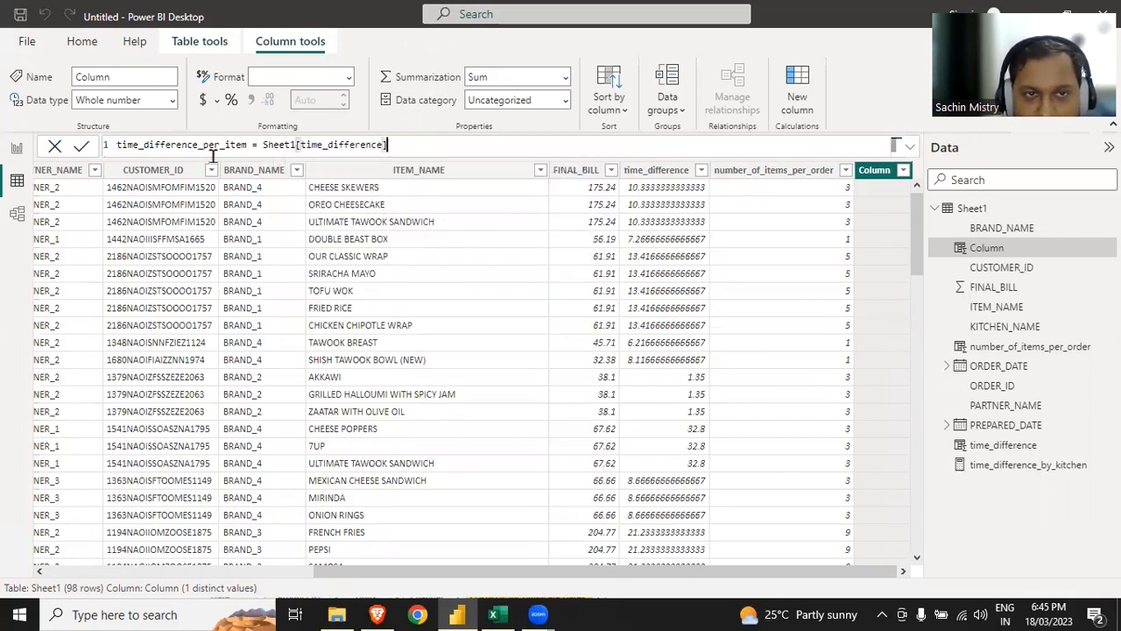
{"action": "type", "text": "/num"}
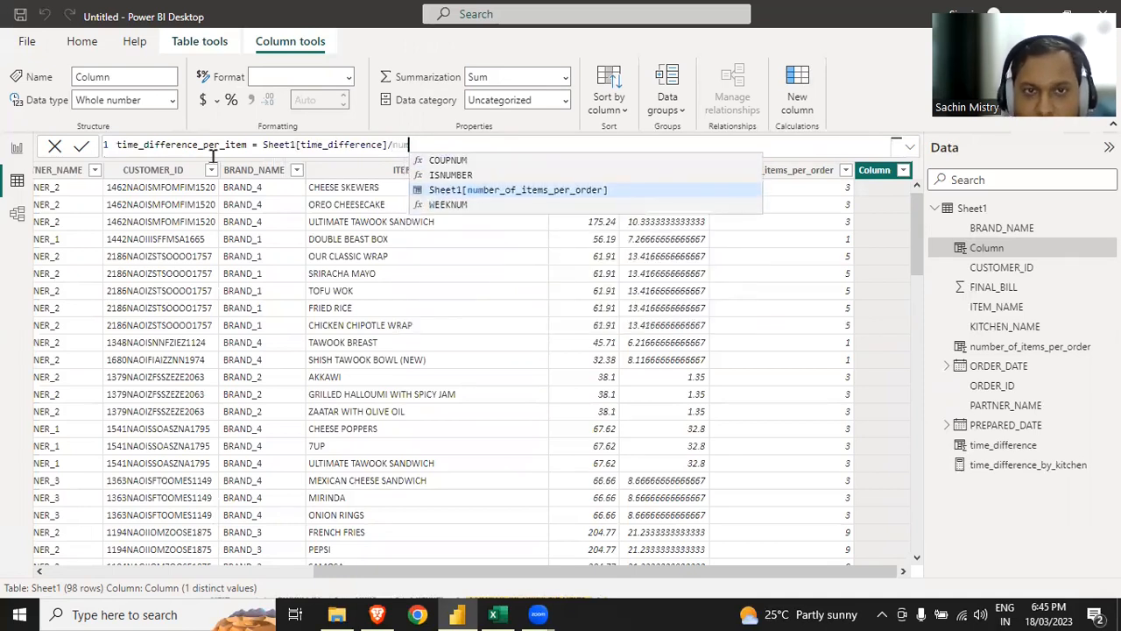
{"action": "key", "text": "Tab"}
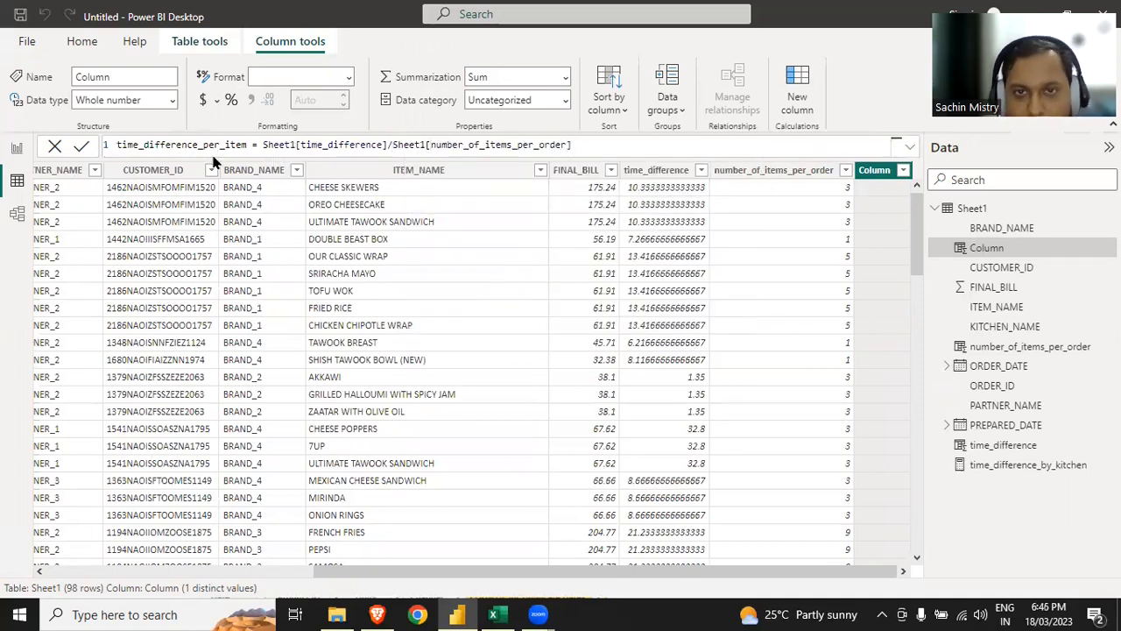
{"action": "key", "text": "Return"}
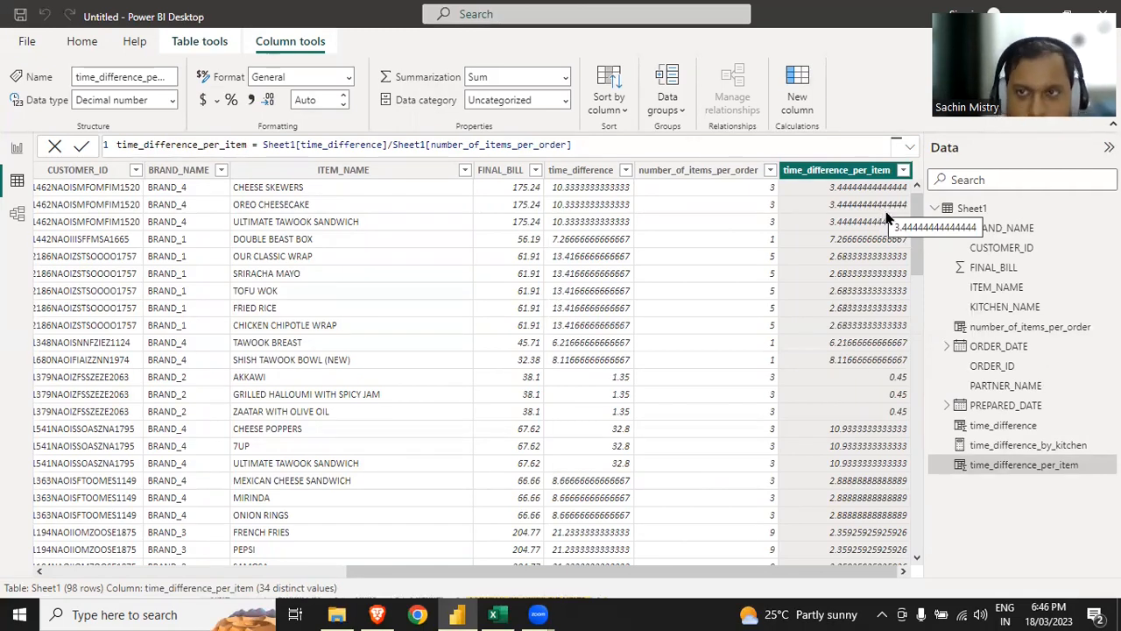
Step: Return to the report page and remove the time_difference_by_kitchen measure from the kitchen matrix
{"action": "left_click", "coordinate": [17, 150]}
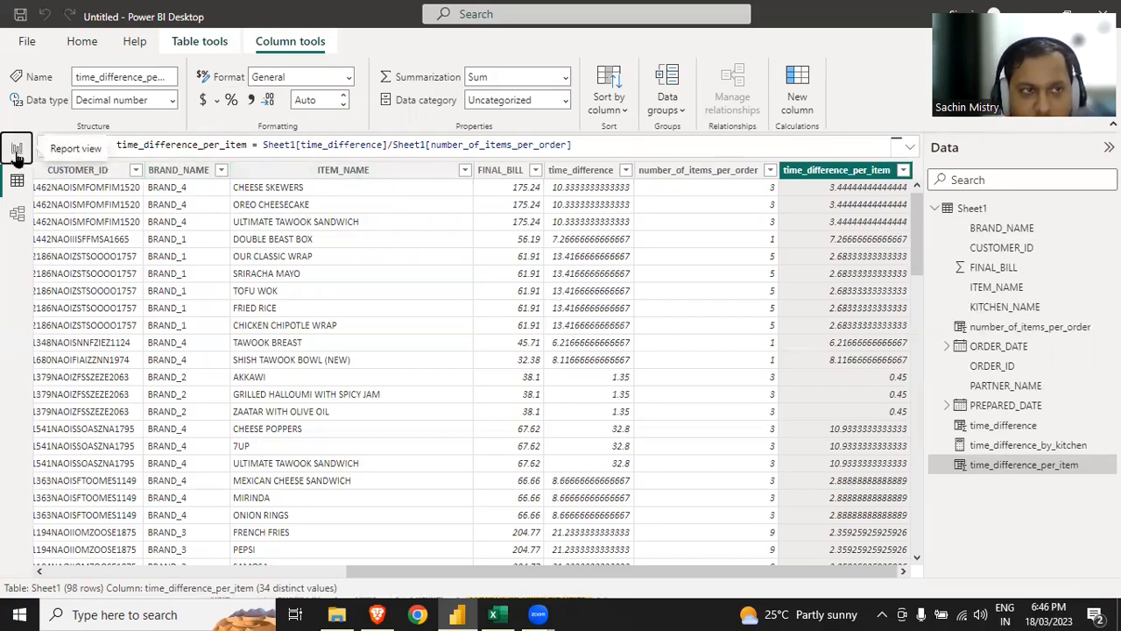
{"action": "left_click", "coordinate": [421, 332]}
{"action": "left_click", "coordinate": [1009, 445]}
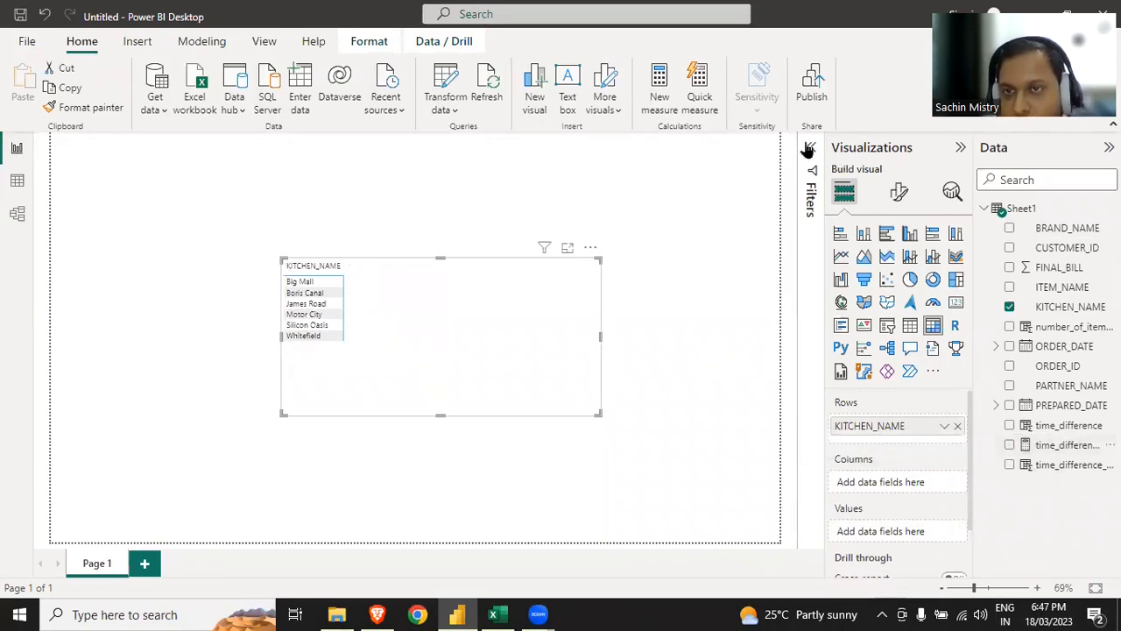
Step: Add ITEM_NAME as a page-level filter and restrict it to FRENCH FRIES
{"action": "left_click", "coordinate": [933, 327]}
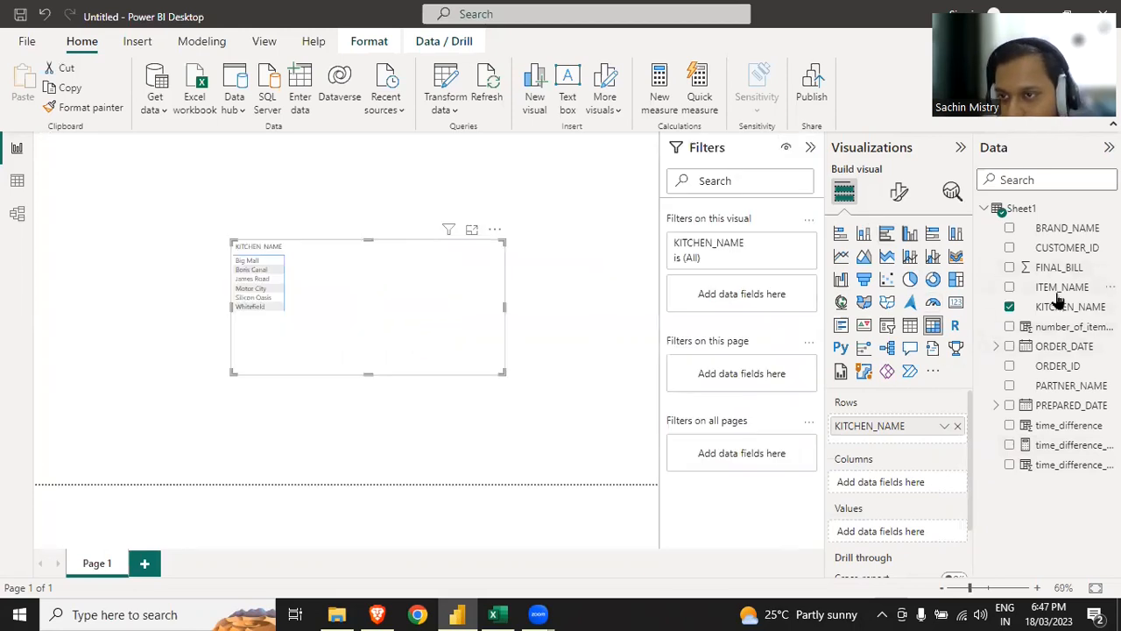
{"action": "left_click_drag", "start_coordinate": [1061, 289], "coordinate": [761, 379]}
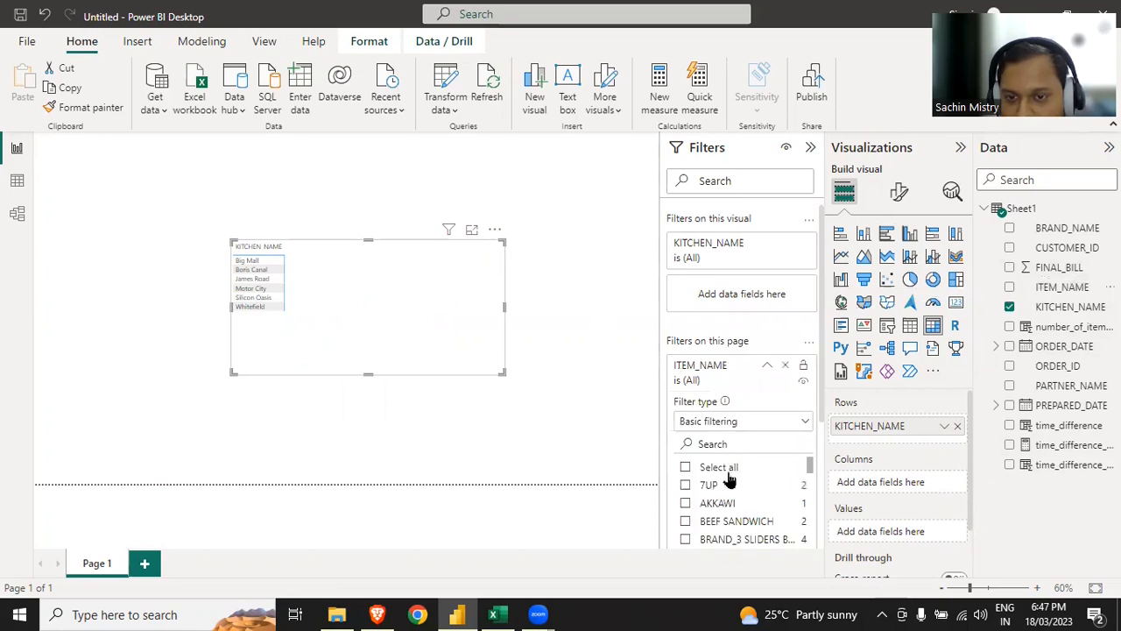
{"action": "left_click", "coordinate": [724, 442]}
{"action": "type", "text": "frn"}
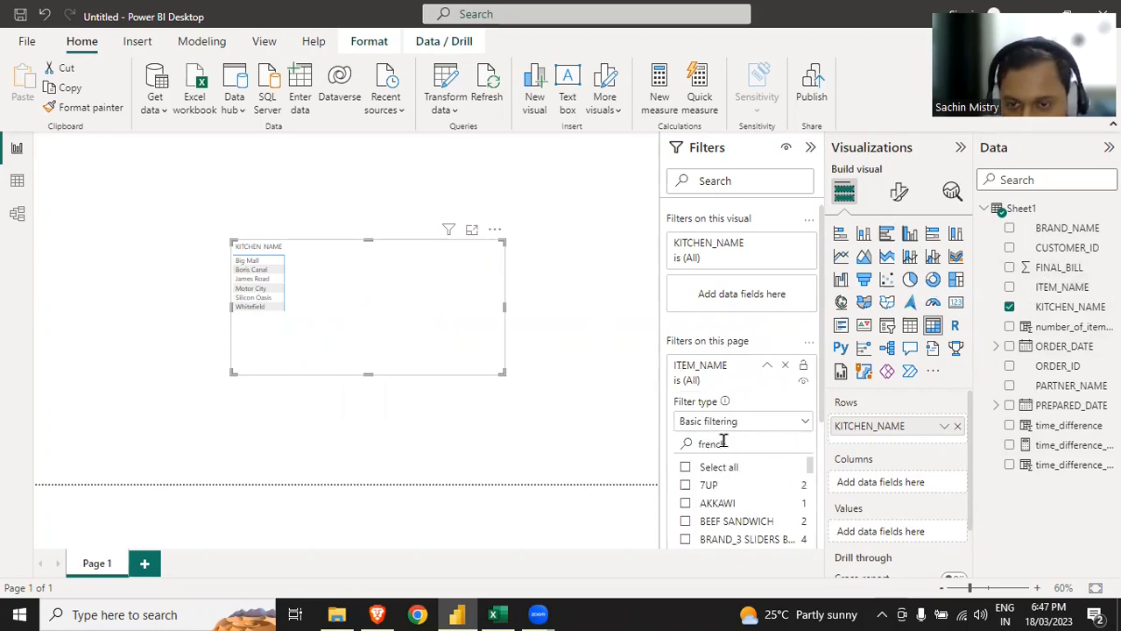
{"action": "left_click", "coordinate": [686, 470]}
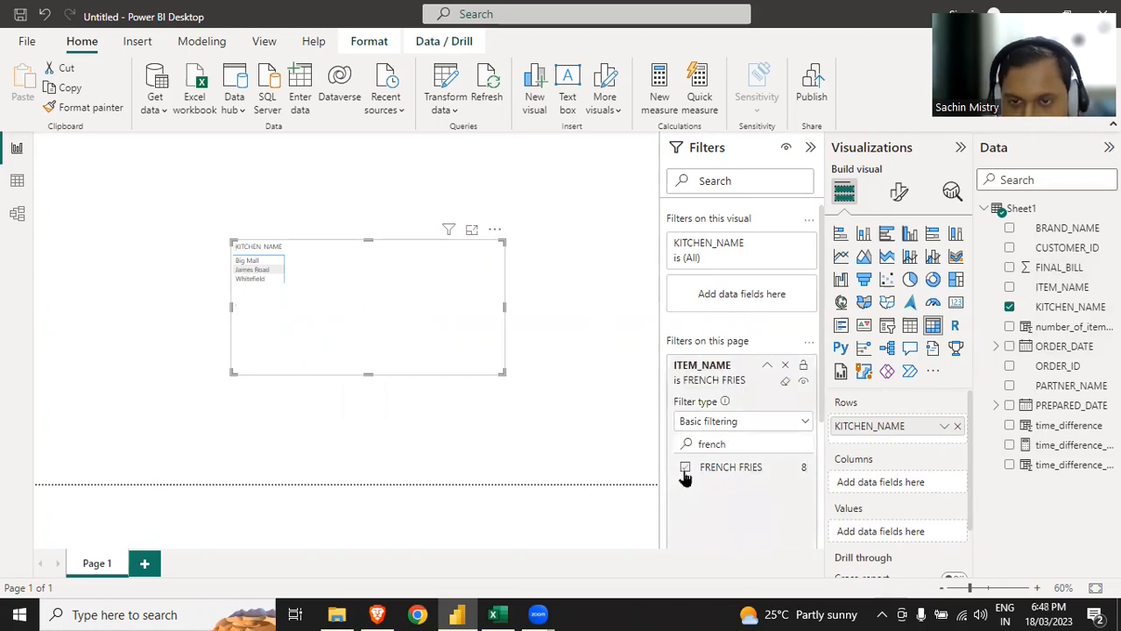
{"action": "left_click", "coordinate": [811, 149]}
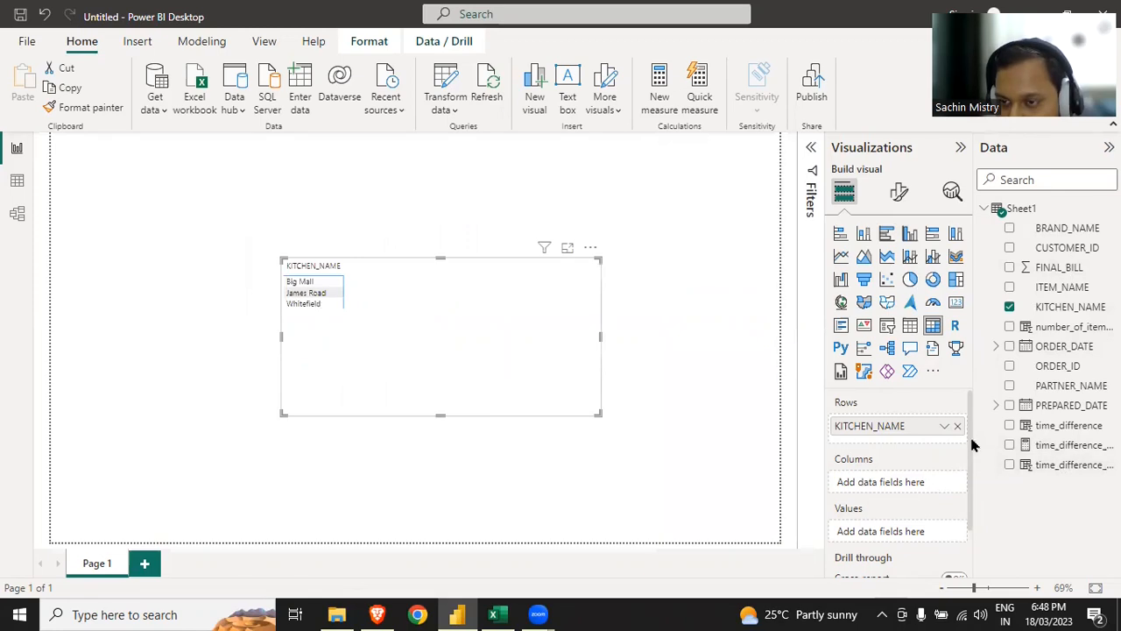
Step: Add time_difference_per_item to the kitchen matrix values and aggregate it as Average
{"action": "left_click_drag", "start_coordinate": [973, 425], "coordinate": [880, 429]}
{"action": "left_click_drag", "start_coordinate": [996, 467], "coordinate": [796, 531]}
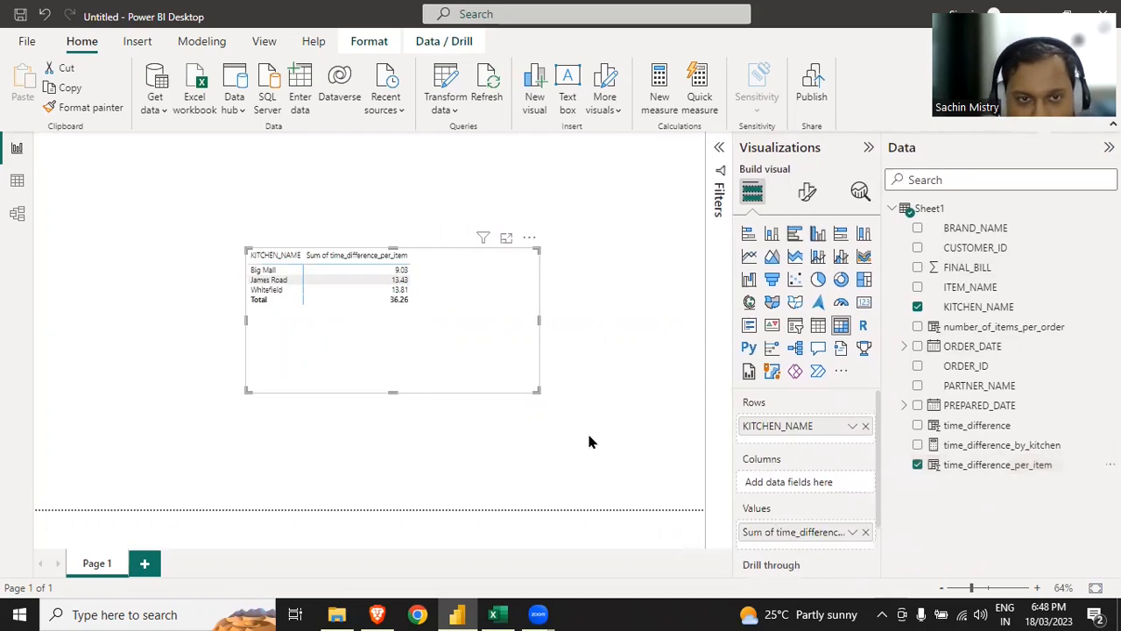
{"action": "left_click", "coordinate": [852, 532]}
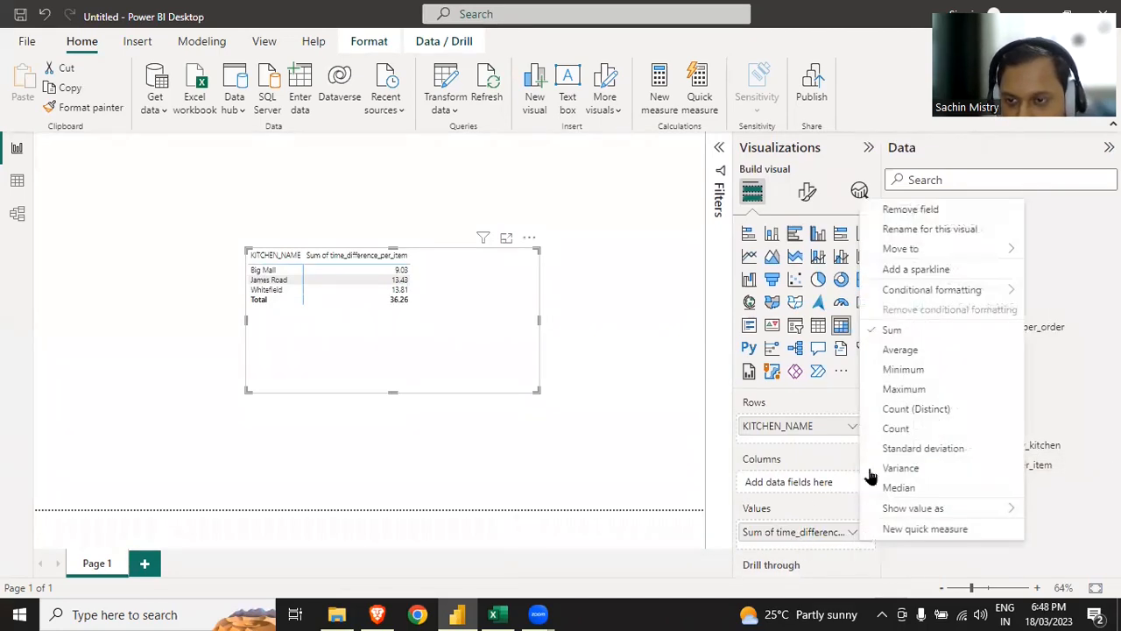
{"action": "left_click", "coordinate": [910, 351]}
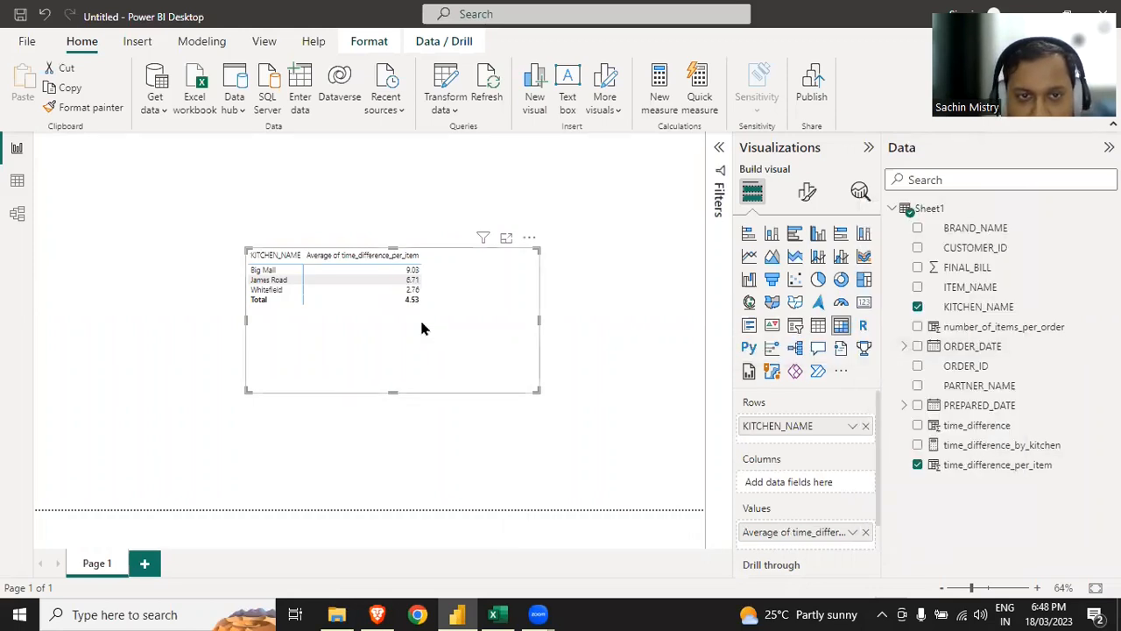
Step: Switch to the Excel workbook's Questions sheet and select question 6 about orders below and above average preparation time
{"action": "key", "text": "alt+Tab"}
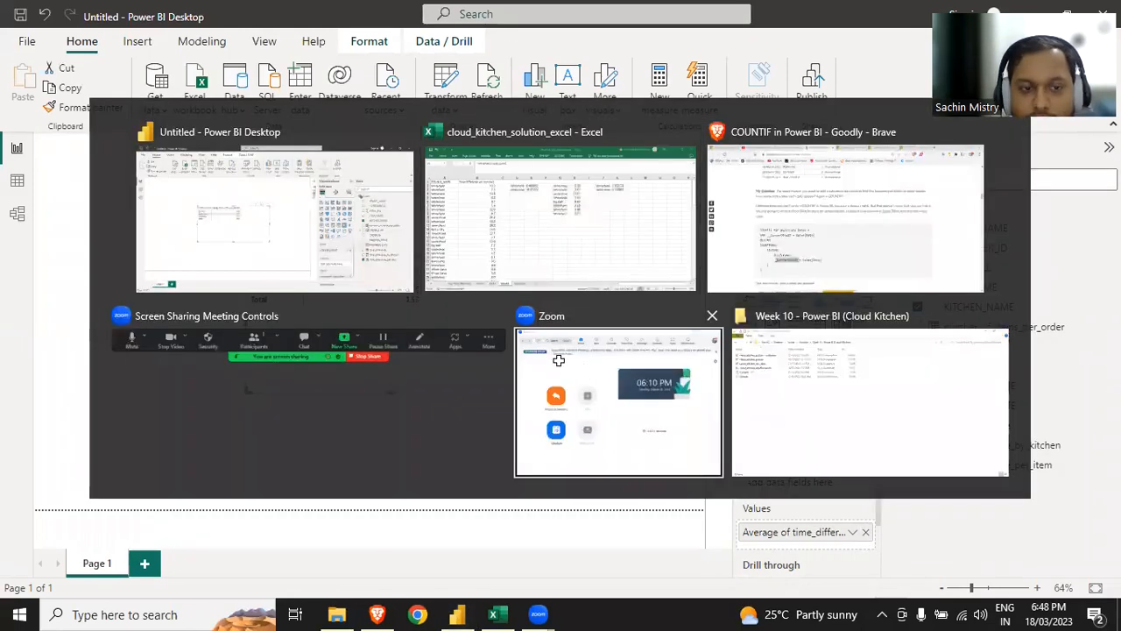
{"action": "left_click", "coordinate": [389, 568]}
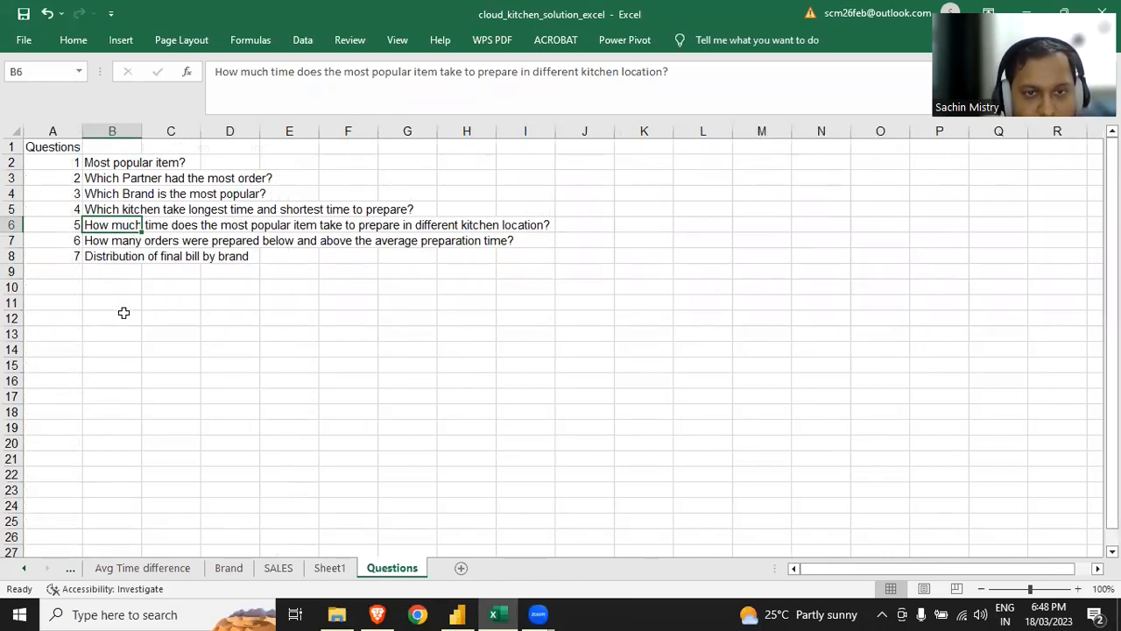
{"action": "left_click", "coordinate": [120, 242]}
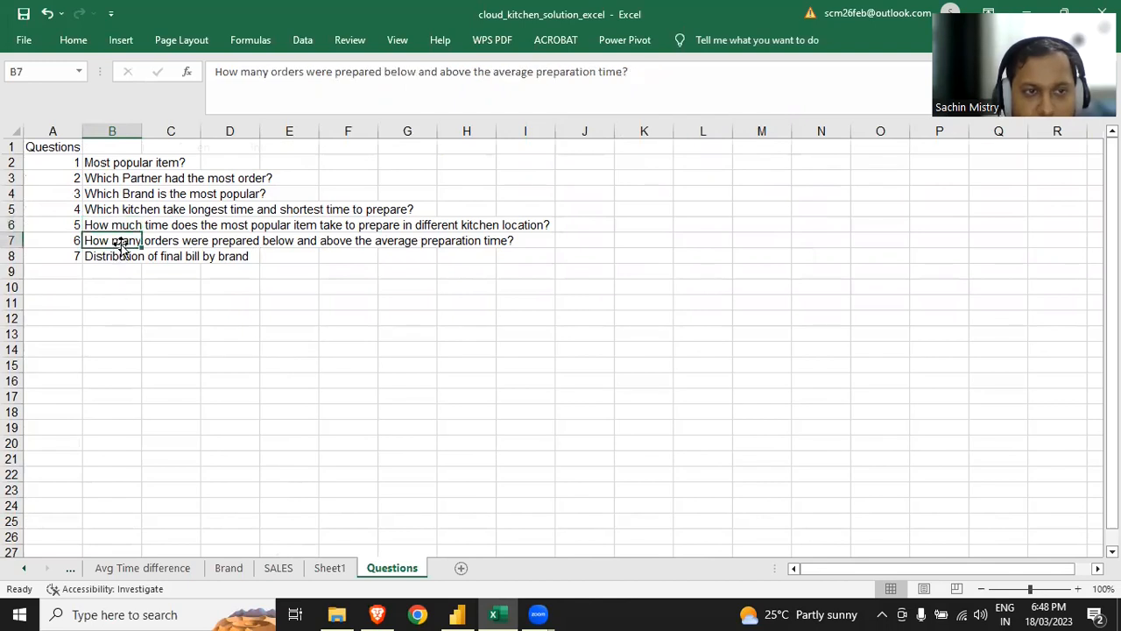
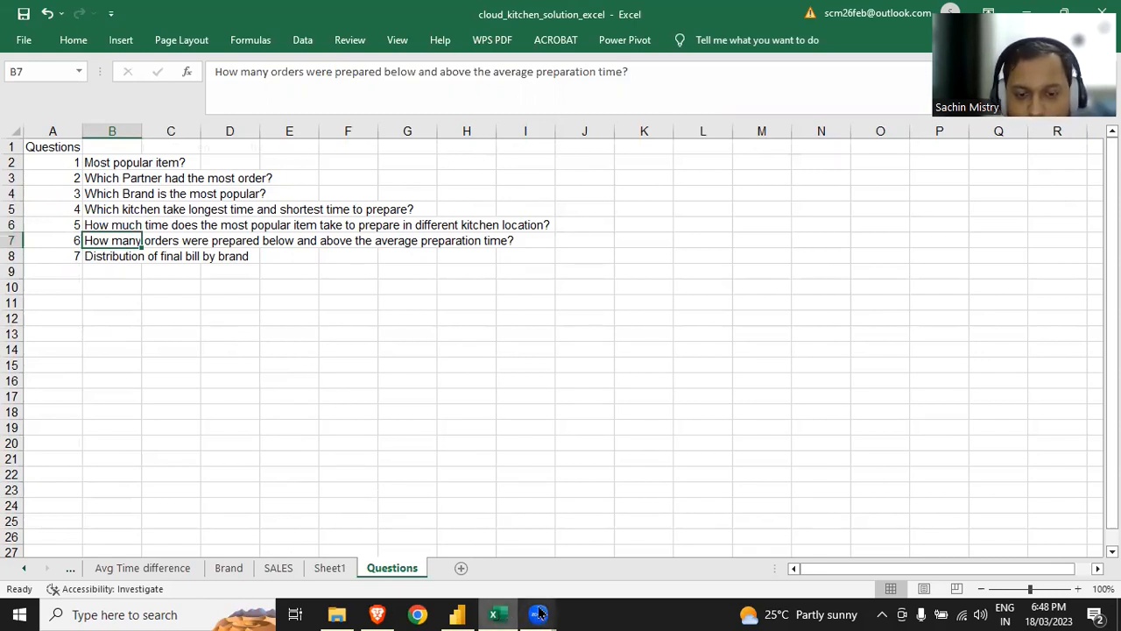
Step: Switch to Power BI's data table and add a calculated column order_classify = AVERAGEX(Sheet1, Sheet1[time_difference])
{"action": "left_click", "coordinate": [499, 614]}
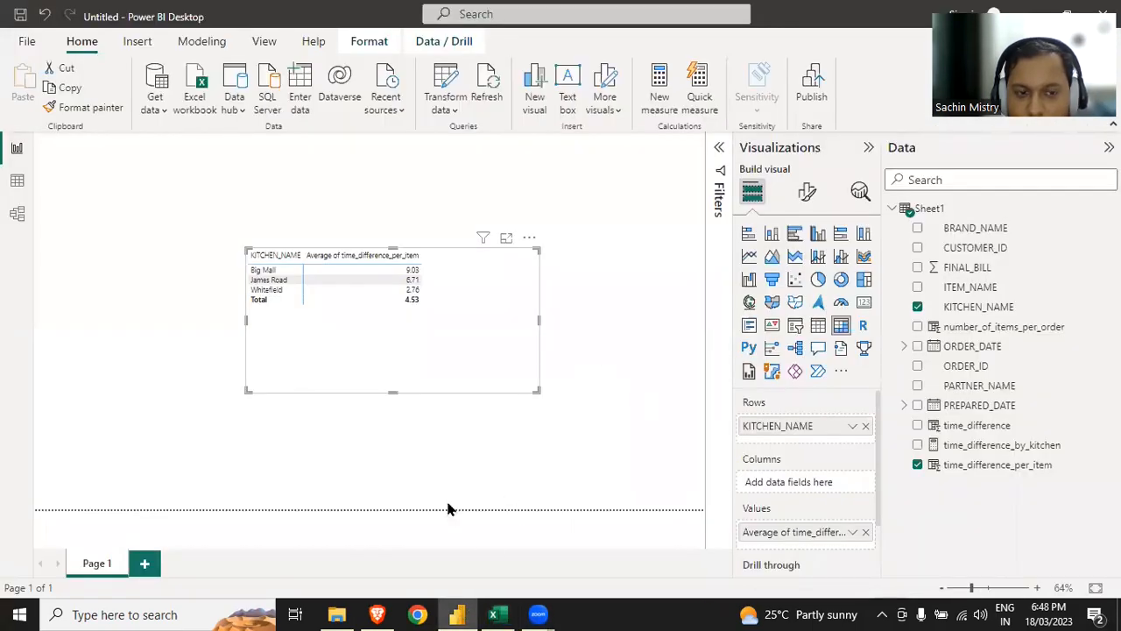
{"action": "left_click", "coordinate": [17, 181]}
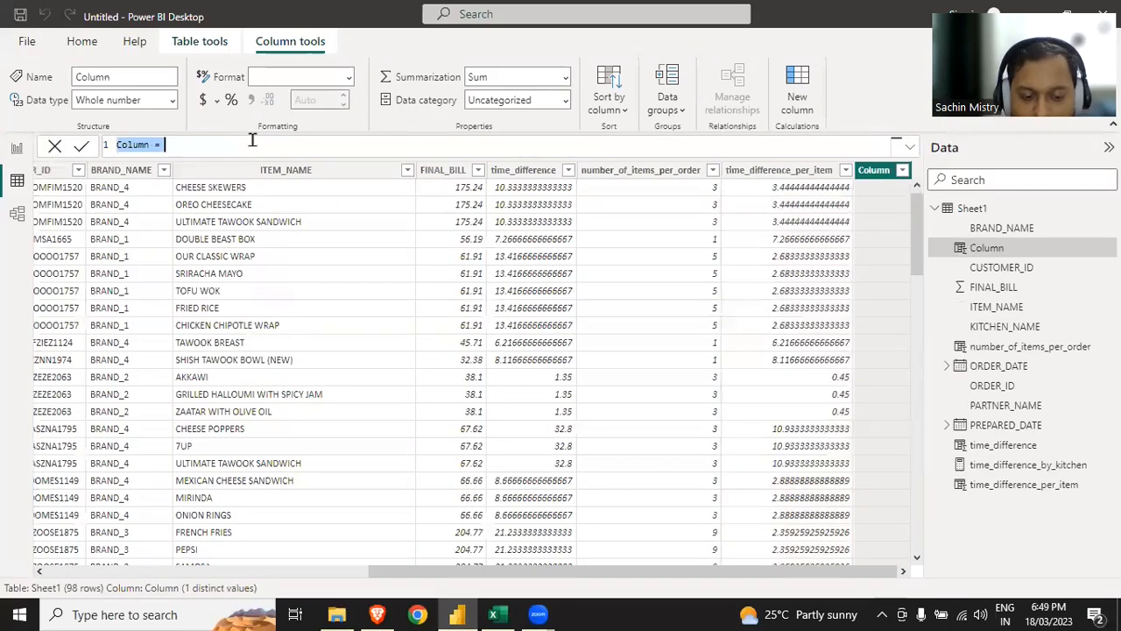
{"action": "type", "text": "order_class"}
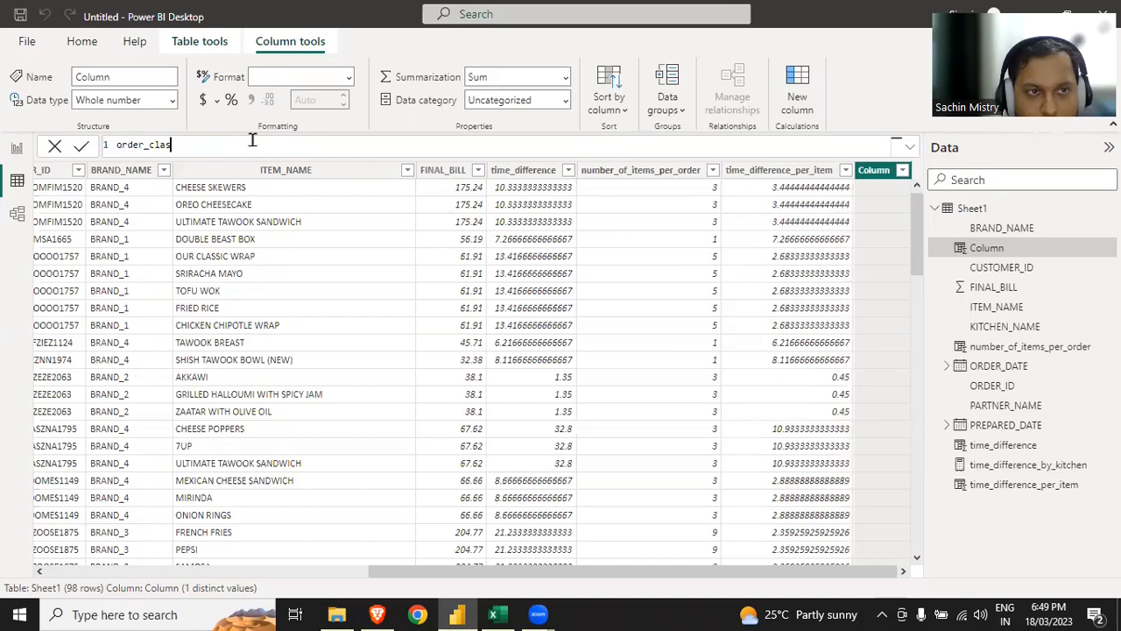
{"action": "type", "text": "ify = AVERAGEX(SUMMARIZE("}
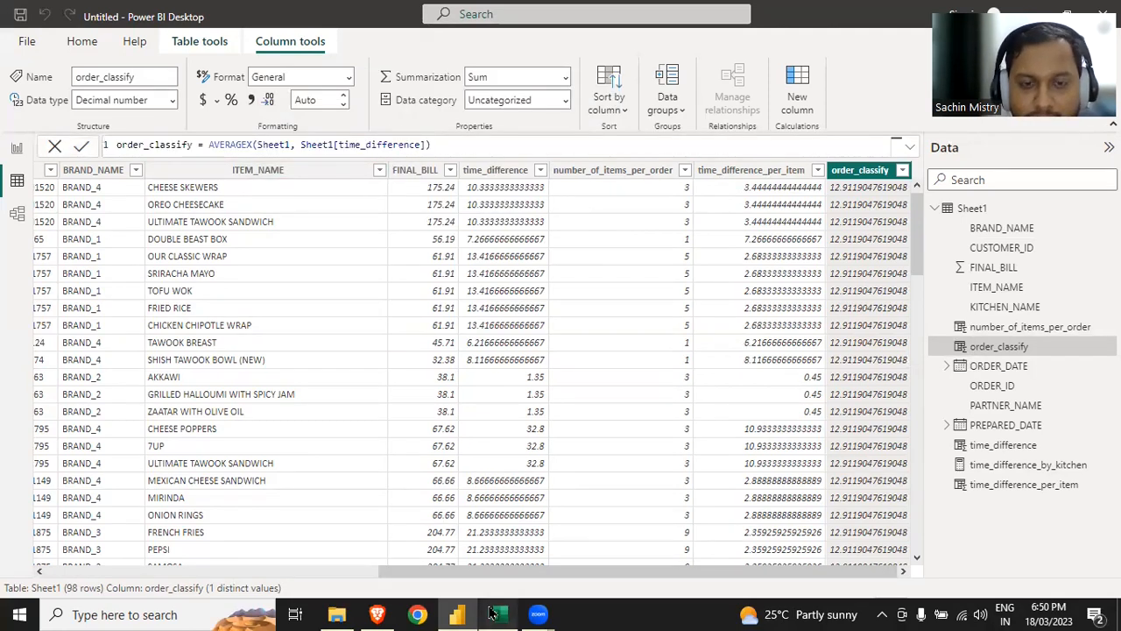
Step: Switch to the Excel workbook's SALES sheet and remove the filters so that all items are listed
{"action": "left_click", "coordinate": [493, 614]}
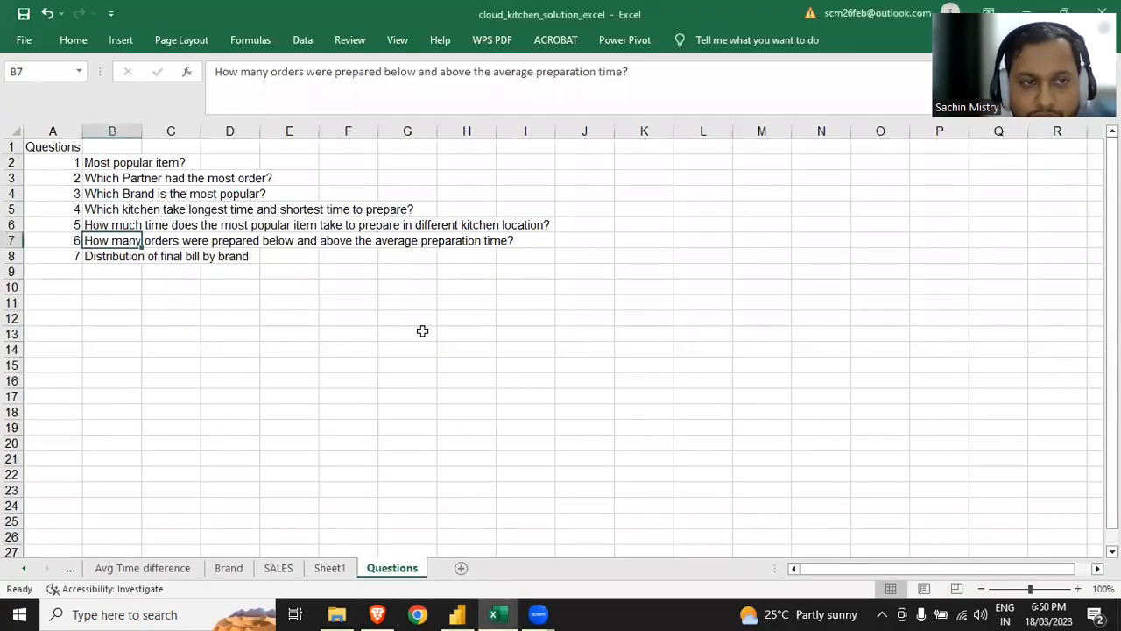
{"action": "left_click", "coordinate": [408, 321]}
{"action": "left_click", "coordinate": [281, 568]}
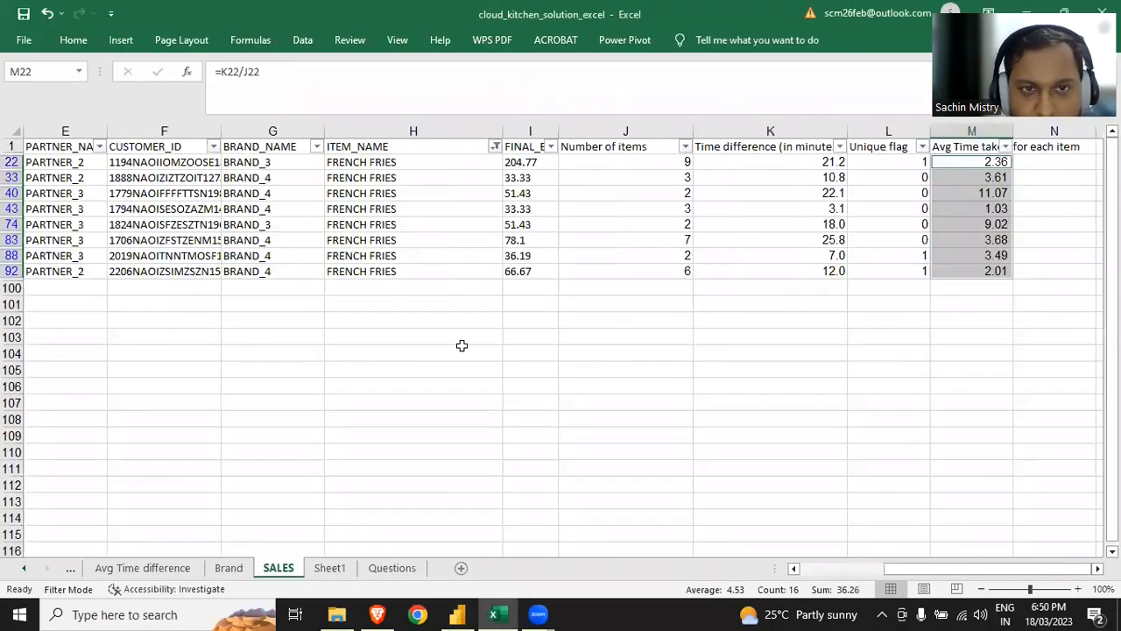
{"action": "left_click", "coordinate": [415, 240]}
{"action": "key", "text": "ctrl+shift+l"}
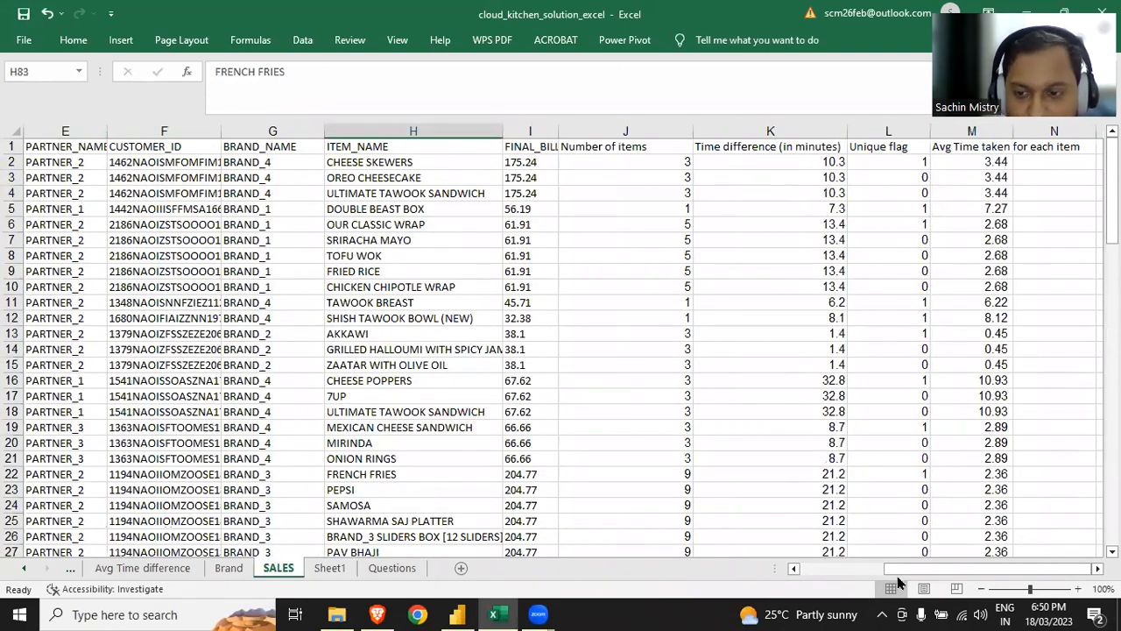
Step: Copy the ORDER_ID and Time difference (in minutes) columns from SALES into Sheet1 as values, starting at column M
{"action": "scroll", "coordinate": [898, 582], "scroll_direction": "left", "scroll_amount": 4}
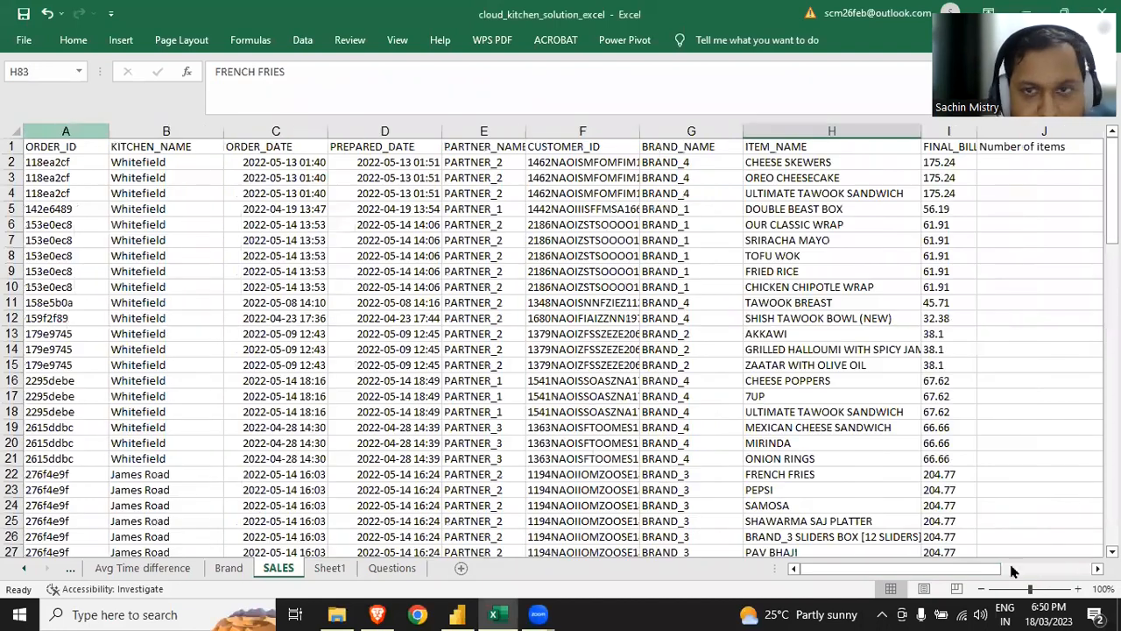
{"action": "key", "text": "ctrl+Home"}
{"action": "left_click_drag", "start_coordinate": [1005, 569], "coordinate": [1069, 565]}
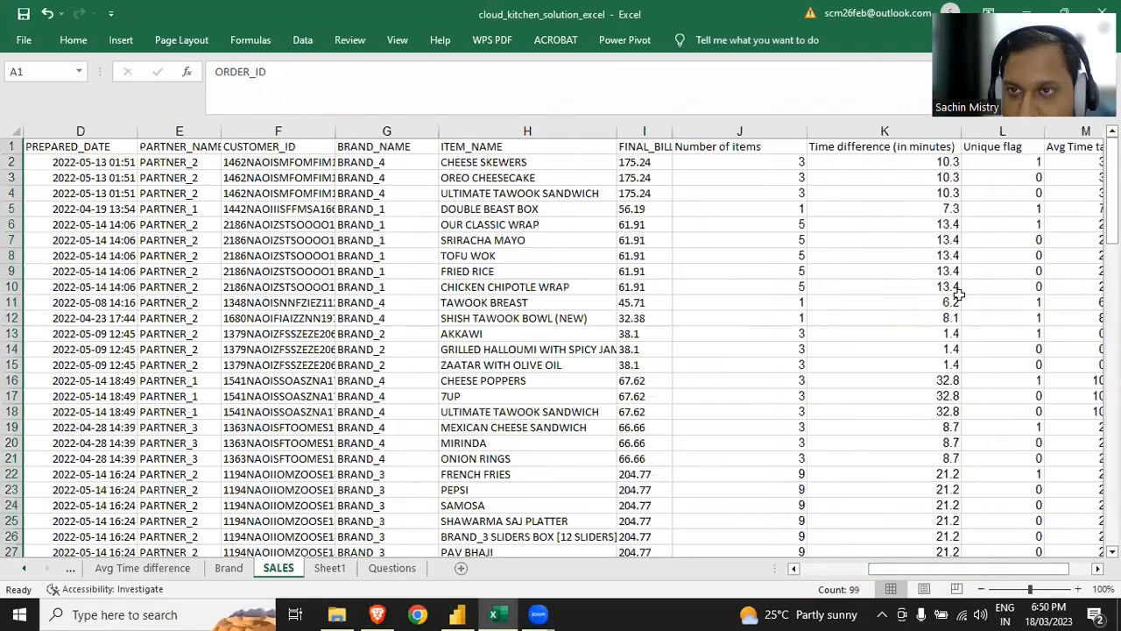
{"action": "left_click", "coordinate": [889, 133]}
{"action": "key", "text": "ctrl+c"}
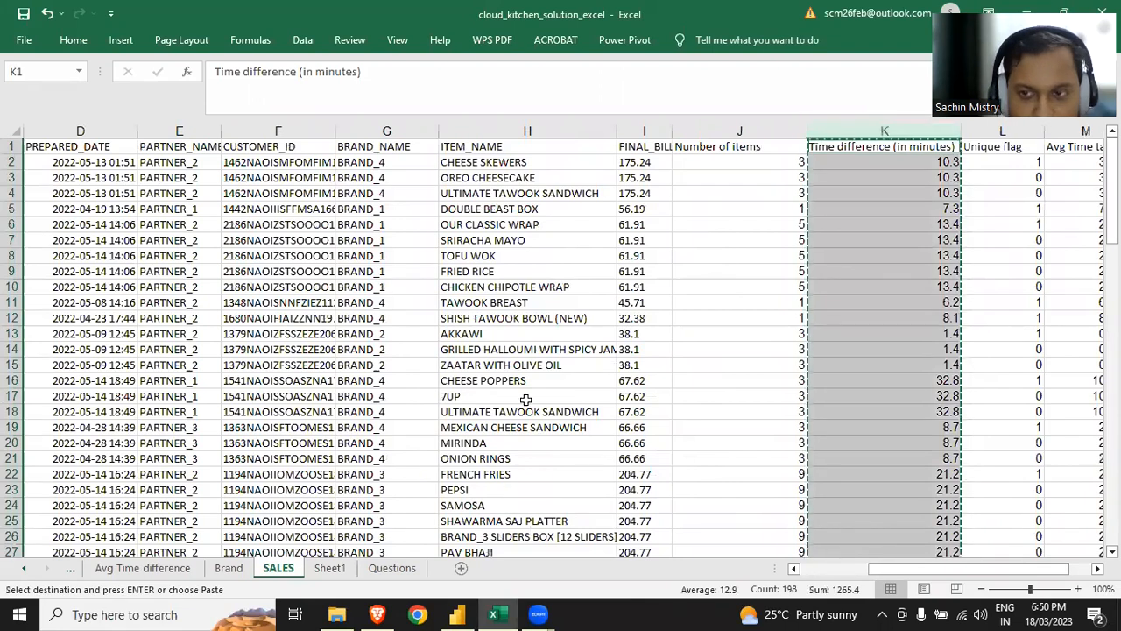
{"action": "left_click", "coordinate": [345, 569]}
{"action": "left_click", "coordinate": [897, 130]}
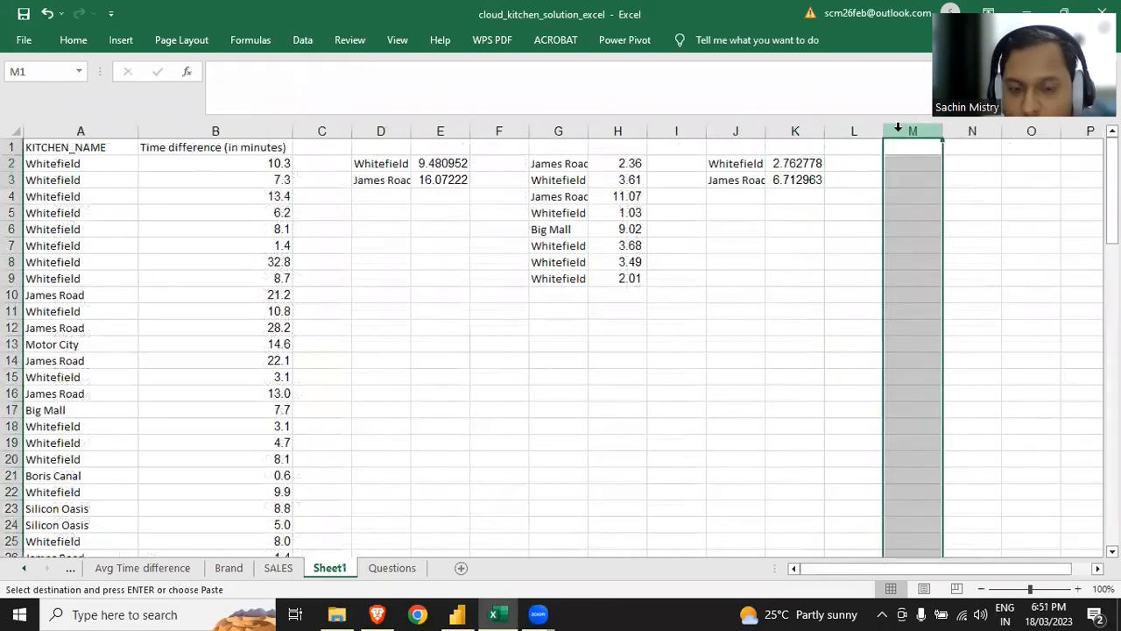
{"action": "key", "text": "ctrl+v"}
{"action": "left_click", "coordinate": [971, 199]}
{"action": "key", "text": "ctrl"}
{"action": "key", "text": "Up"}
{"action": "key", "text": "Escape"}
{"action": "key", "text": "Escape"}
Step: Remove duplicate rows from the pasted ORDER_ID and Time difference data in columns M and N, starting at row 2
{"action": "scroll", "coordinate": [969, 202], "scroll_direction": "right", "scroll_amount": 3}
{"action": "key", "text": "Up"}
{"action": "key", "text": "Left"}
{"action": "key", "text": "Up"}
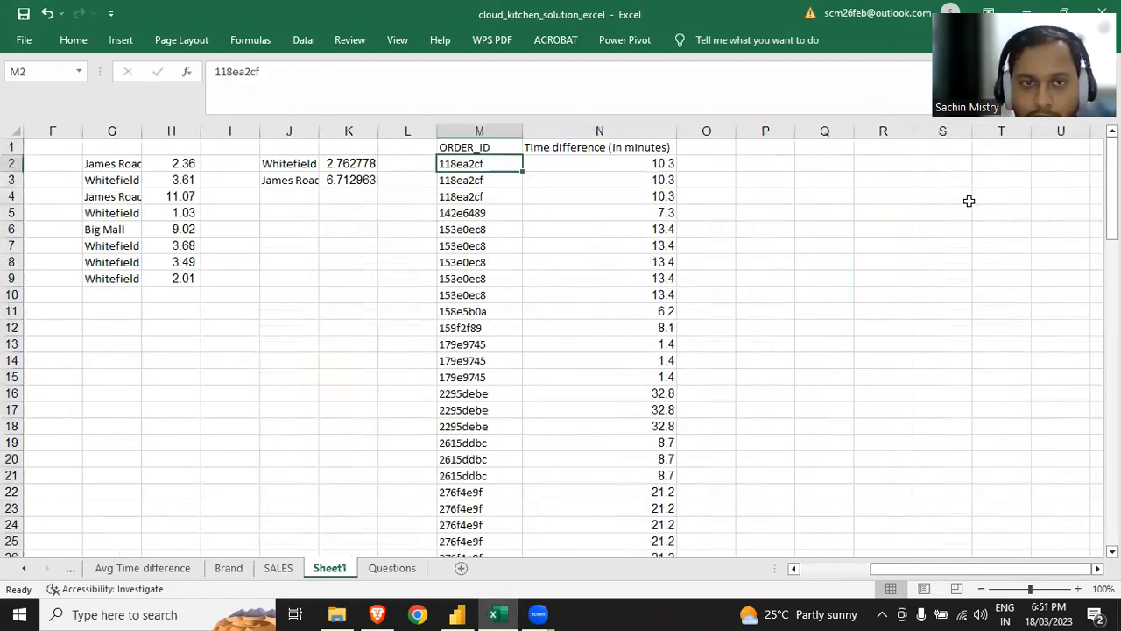
{"action": "key", "text": "ctrl+shift+Down"}
{"action": "key", "text": "shift+Right"}
{"action": "key", "text": "alt+a"}
{"action": "key", "text": "m"}
{"action": "key", "text": "Tab"}
{"action": "key", "text": "Tab"}
{"action": "key", "text": "Return"}
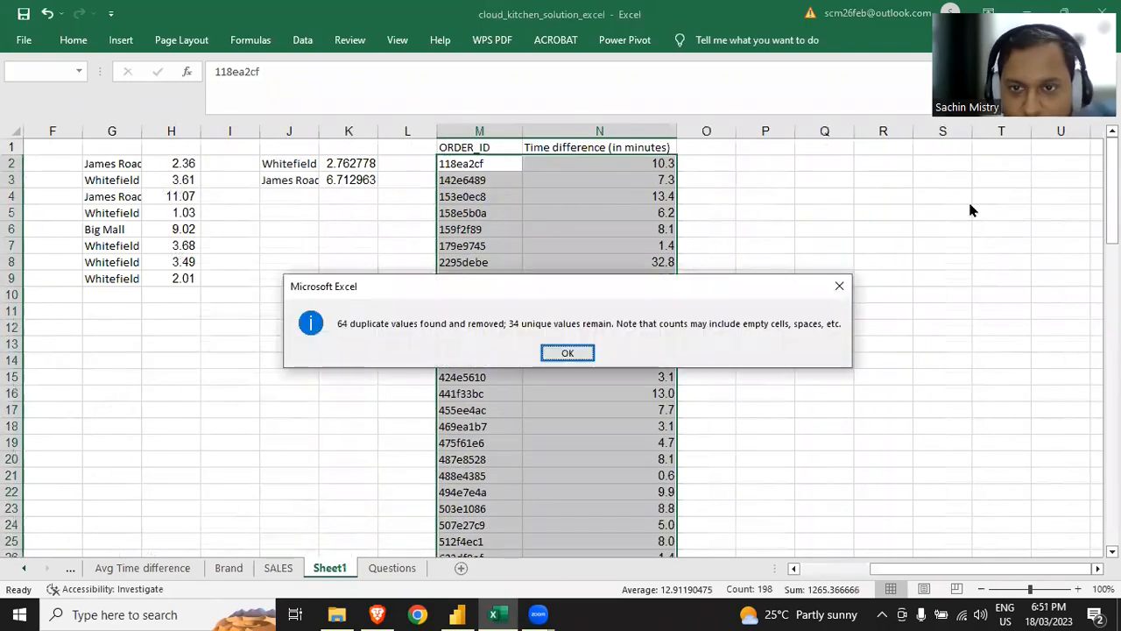
{"action": "key", "text": "Return"}
Step: Calculate the average preparation time per unique order in cell P2 with =AVERAGE(N2:N35)
{"action": "key", "text": "Down"}
{"action": "key", "text": "Up"}
{"action": "key", "text": "Right"}
{"action": "key", "text": "Right"}
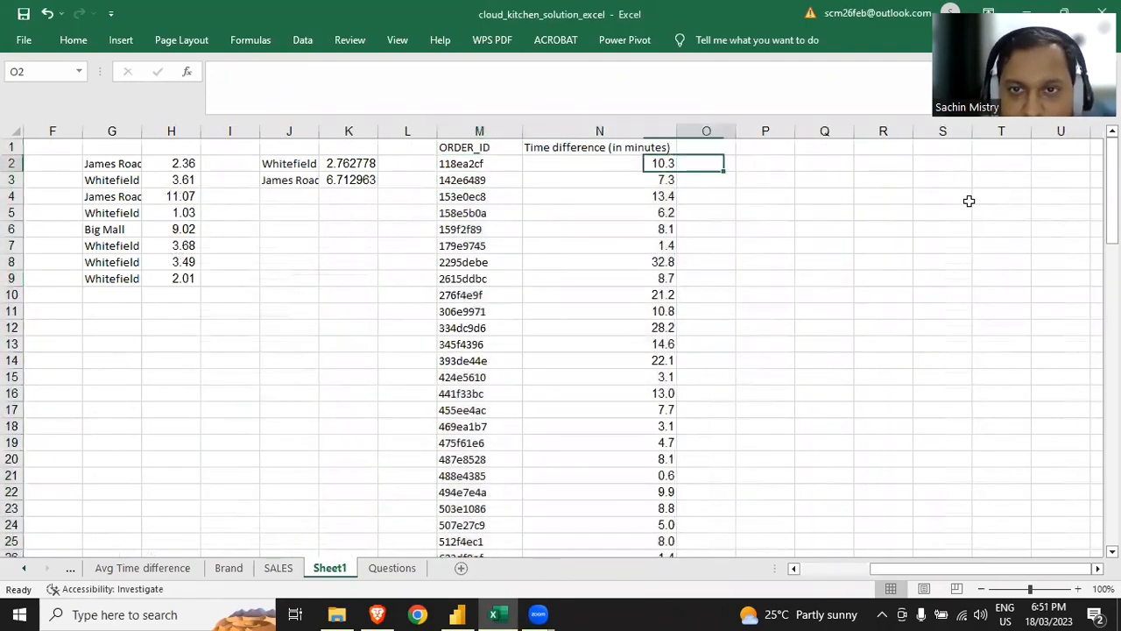
{"action": "key", "text": "Left"}
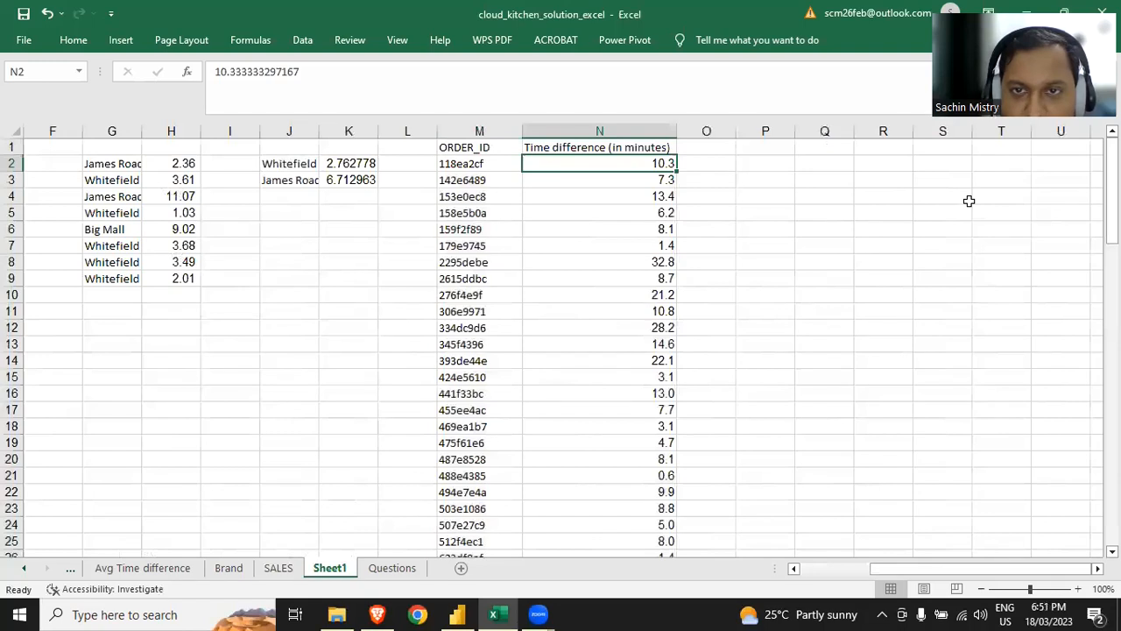
{"action": "key", "text": "Right"}
{"action": "key", "text": "Right"}
{"action": "type", "text": "=aver"}
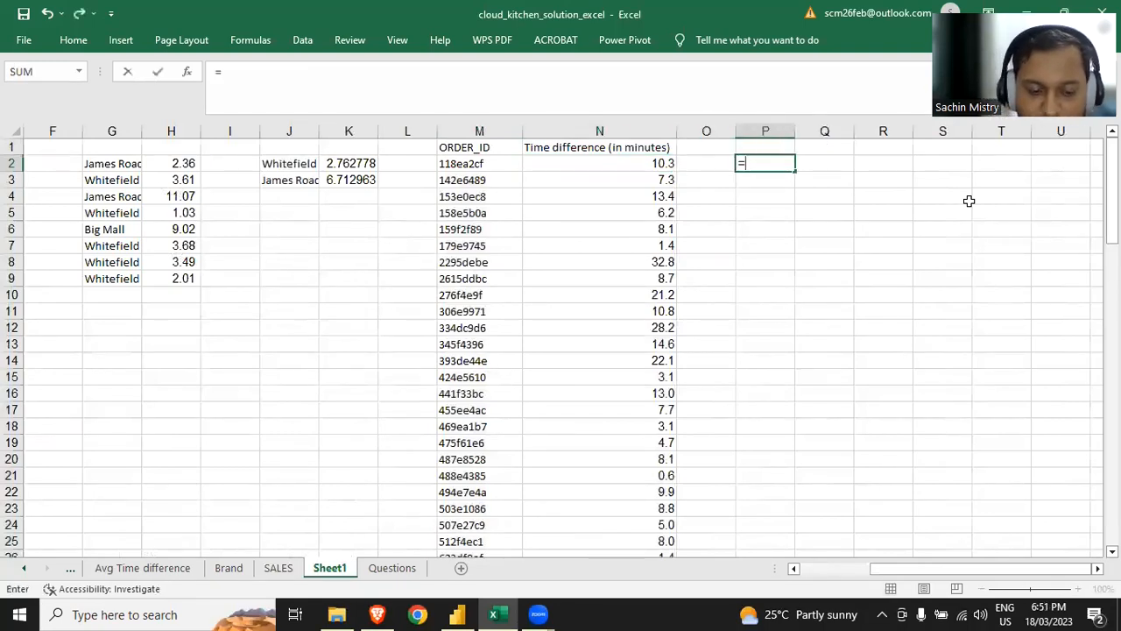
{"action": "key", "text": "Tab"}
{"action": "key", "text": "Left"}
{"action": "key", "text": "Left"}
{"action": "key", "text": "ctrl+shift+Down"}
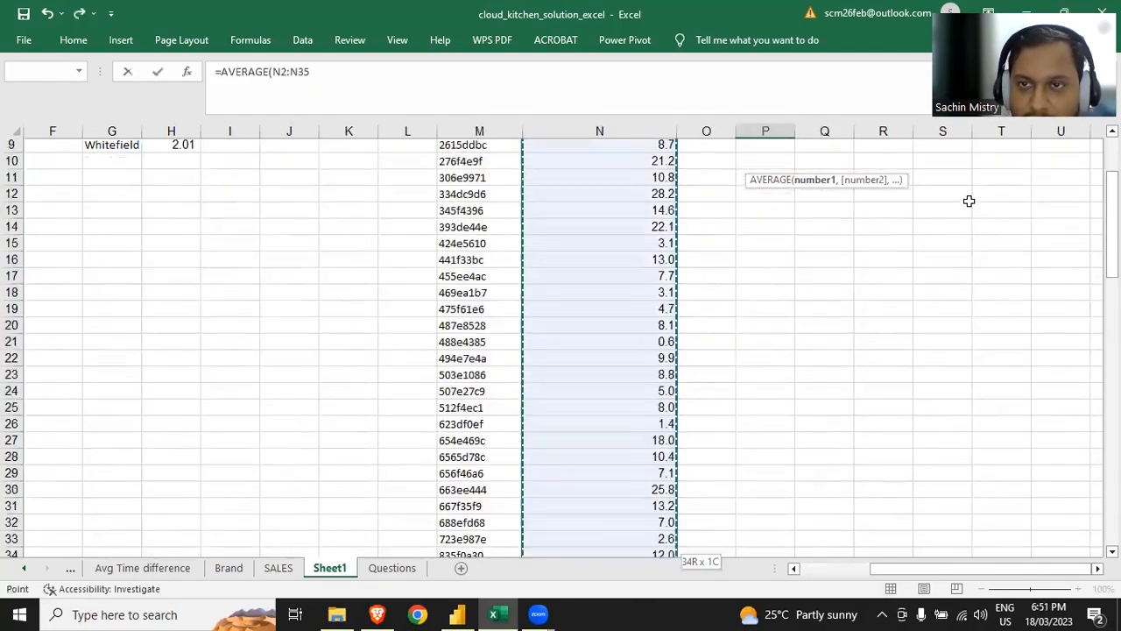
{"action": "key", "text": "Return"}
{"action": "key", "text": "Up"}
{"action": "key", "text": "Up"}
{"action": "key", "text": "Down"}
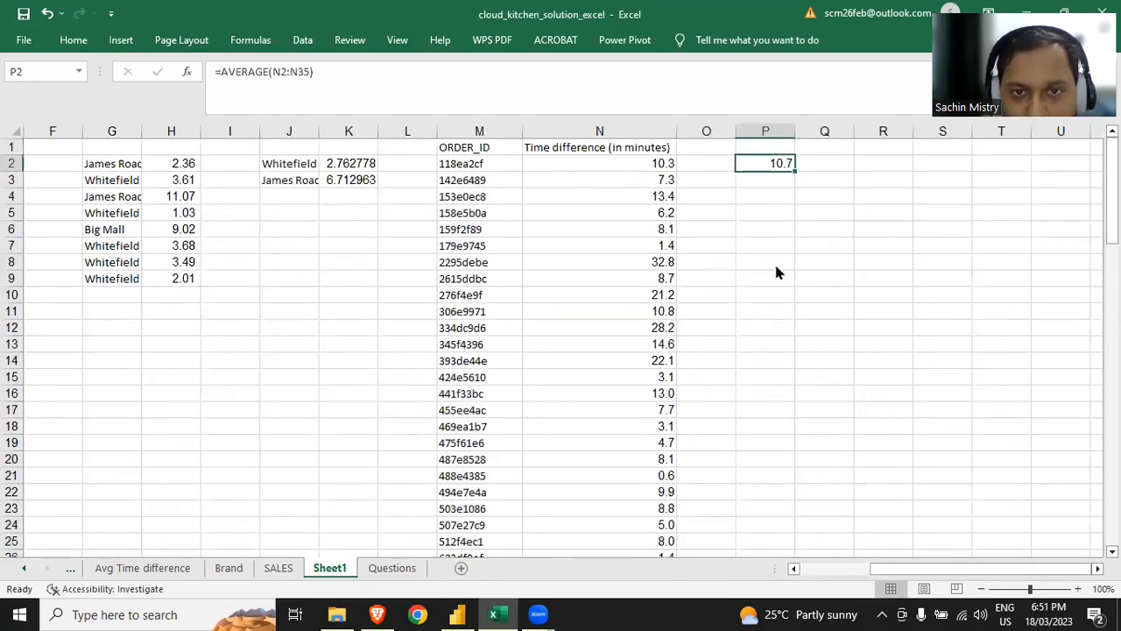
Step: Switch to Power BI and replace the order_classify expression with SUMMARIZE(Sheet1, Sheet1[ORDER_ID], Sheet1[time_difference])
{"action": "key", "text": "alt+Tab"}
{"action": "left_click_drag", "start_coordinate": [451, 145], "coordinate": [209, 149]}
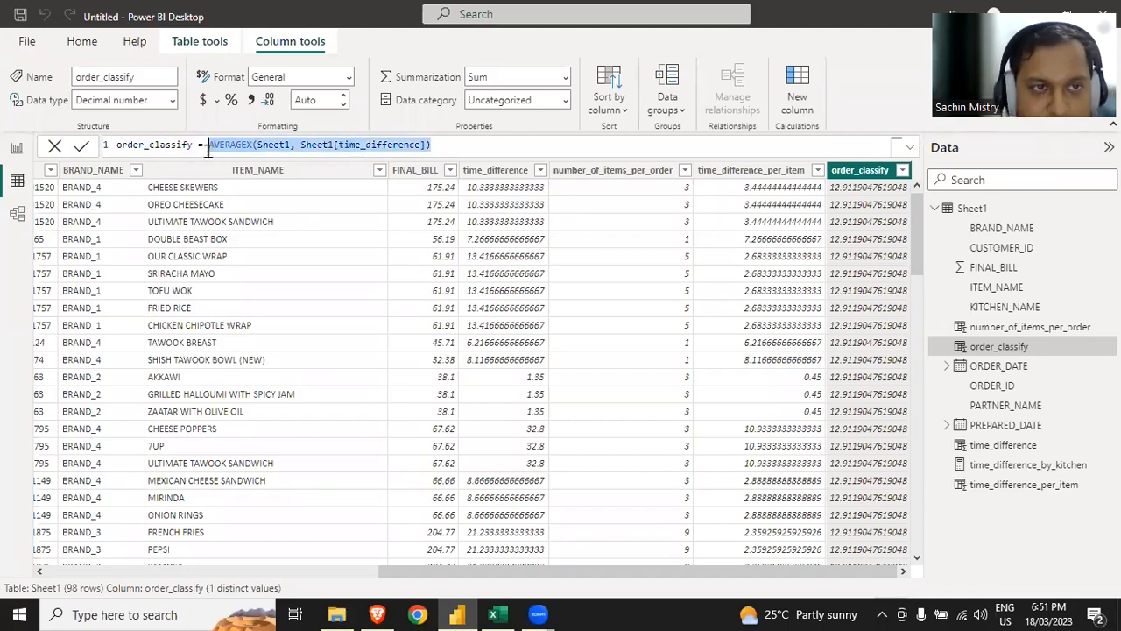
{"action": "type", "text": "sum"}
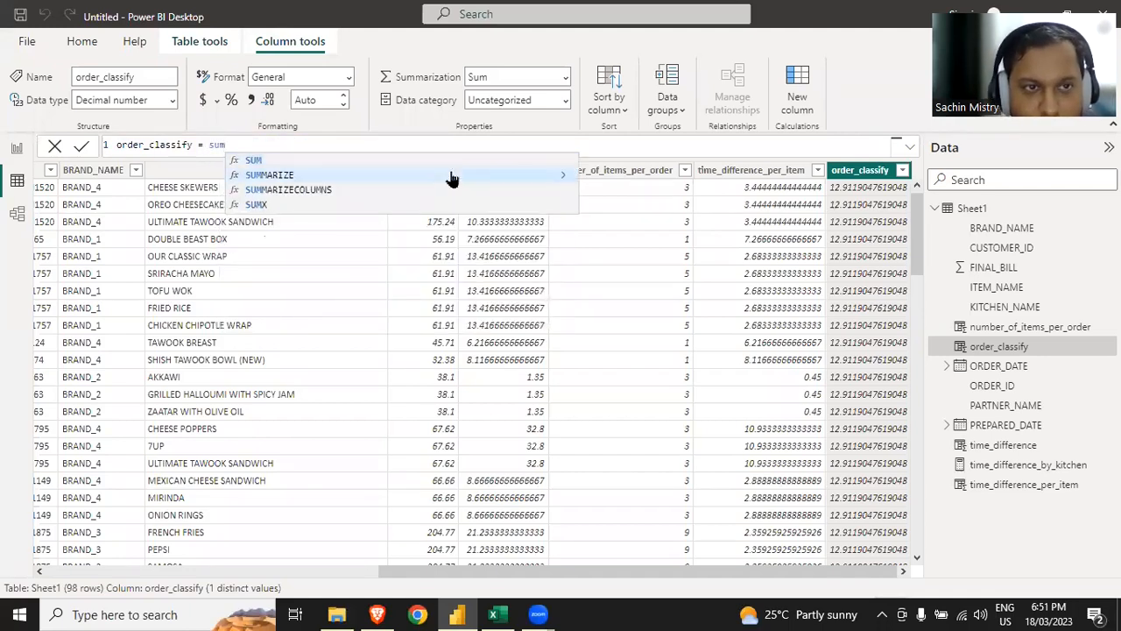
{"action": "left_click", "coordinate": [451, 178]}
{"action": "type", "text": "Sheet1,"}
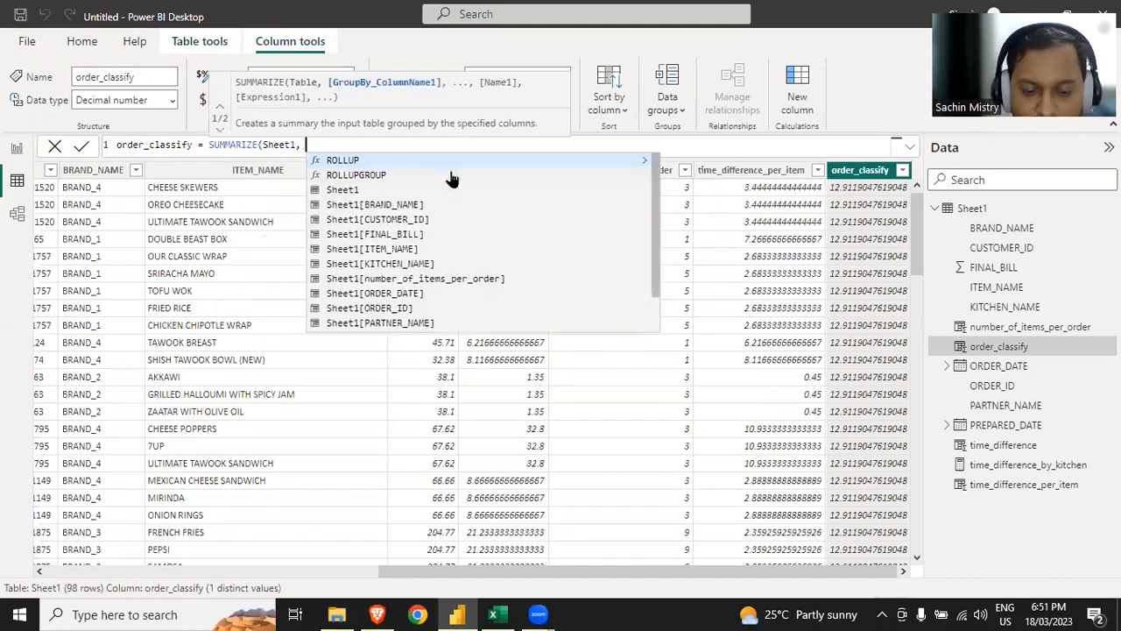
{"action": "type", "text": " order"}
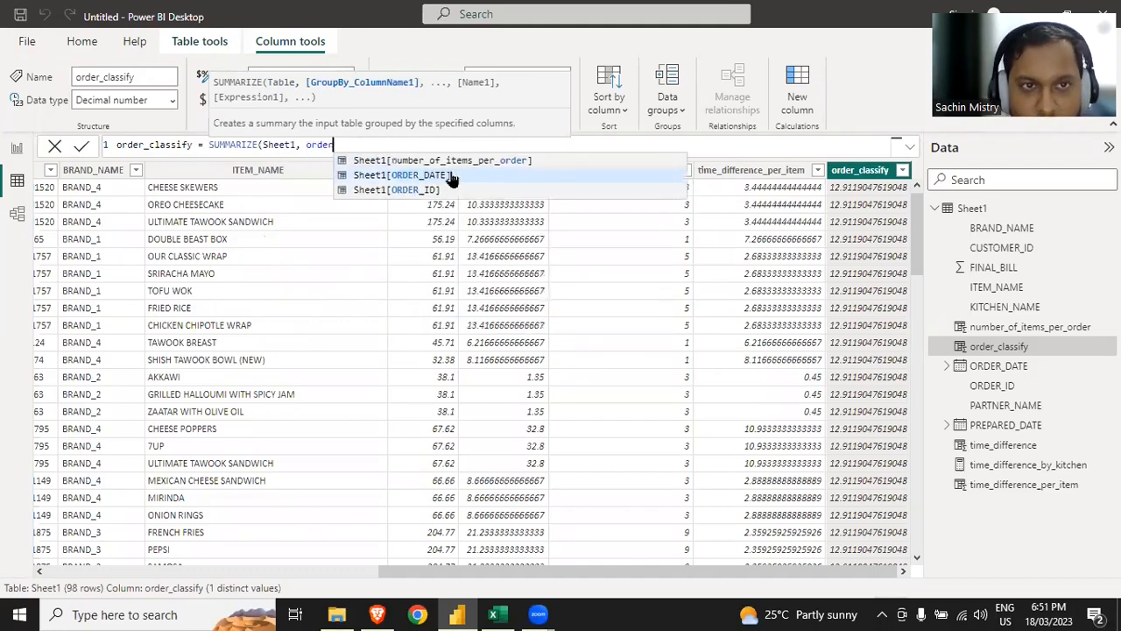
{"action": "key", "text": "Tab"}
{"action": "type", "text": ", time"}
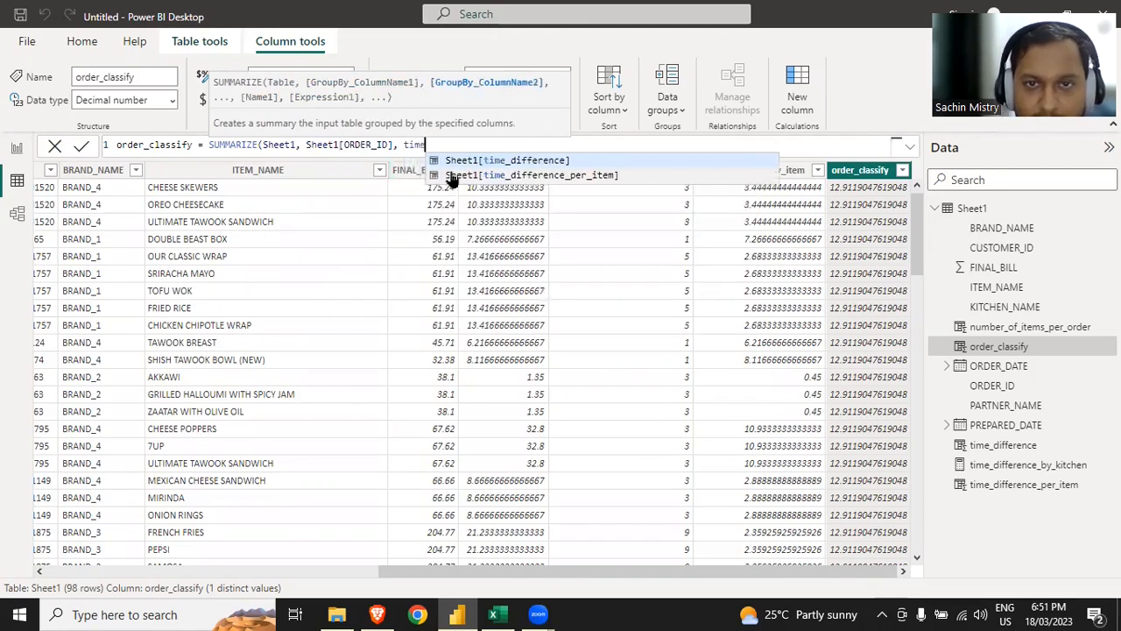
{"action": "key", "text": "Tab"}
{"action": "type", "text": ")"}
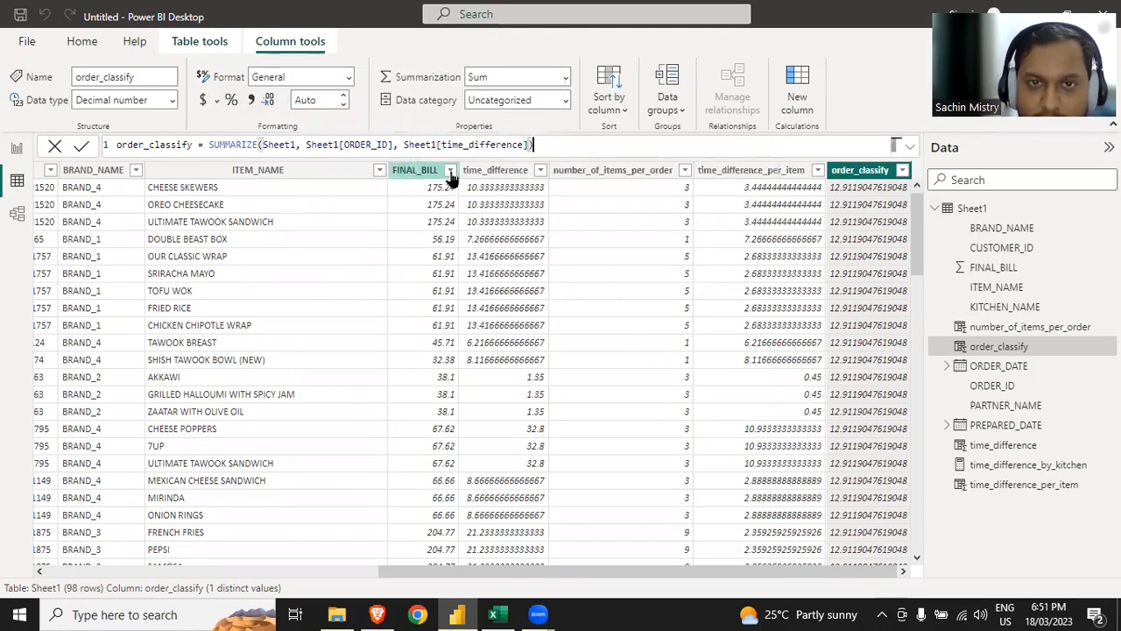
Step: Wrap the SUMMARIZE table in AVERAGEX with Sheet1[time_difference] as the expression and commit the order_classify formula
{"action": "left_click", "coordinate": [209, 145]}
{"action": "type", "text": "avera"}
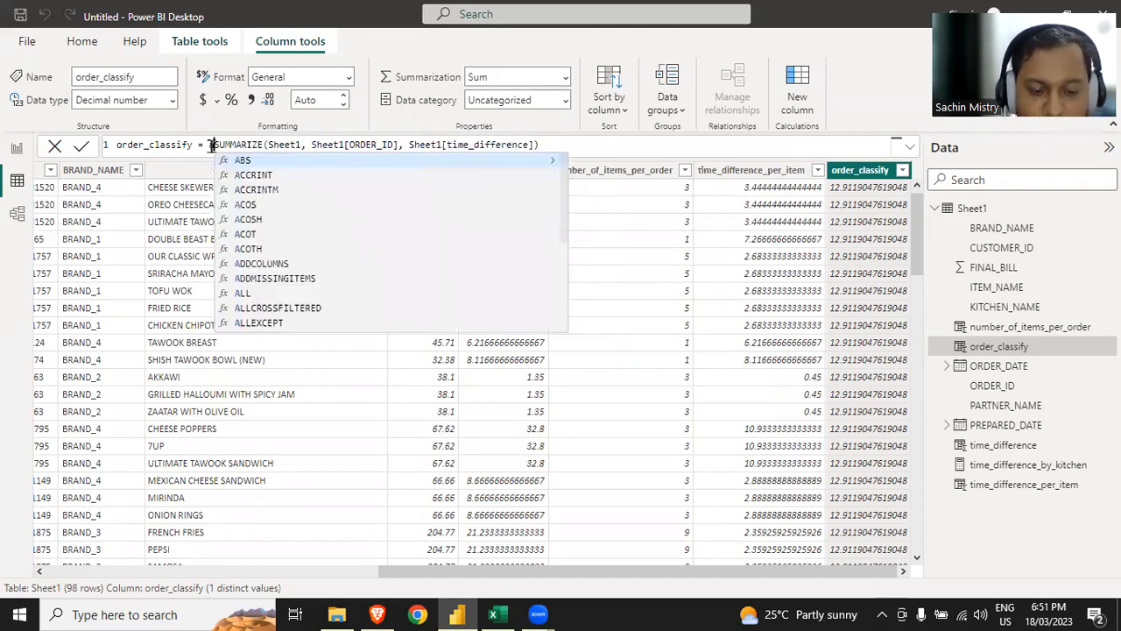
{"action": "key", "text": "Down"}
{"action": "key", "text": "Tab"}
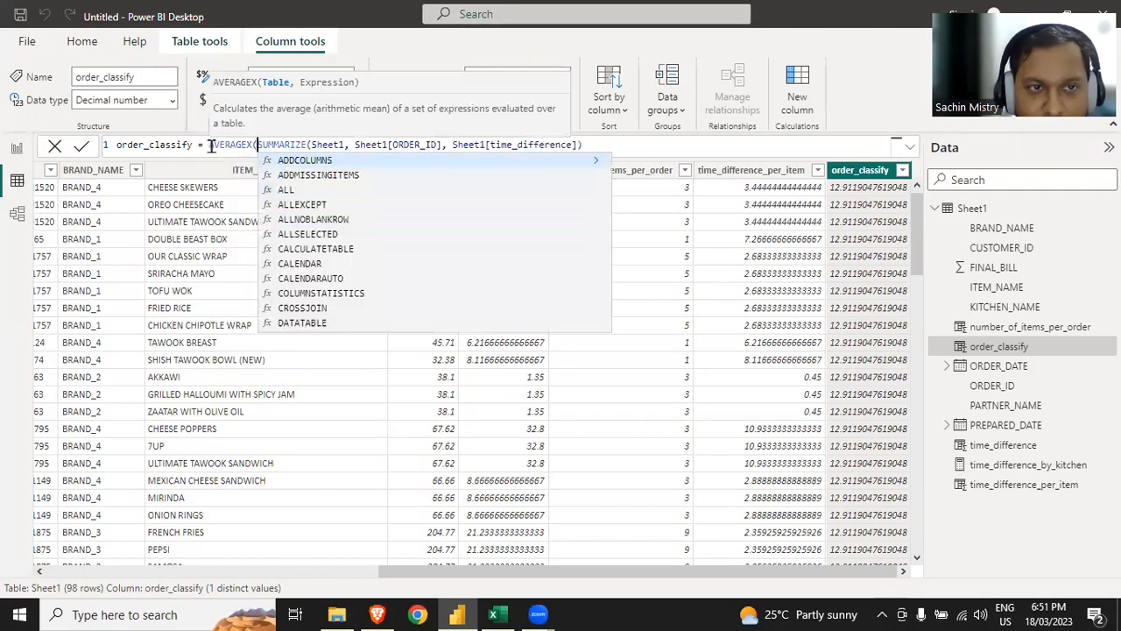
{"action": "left_click", "coordinate": [666, 147]}
{"action": "type", "text": ", time"}
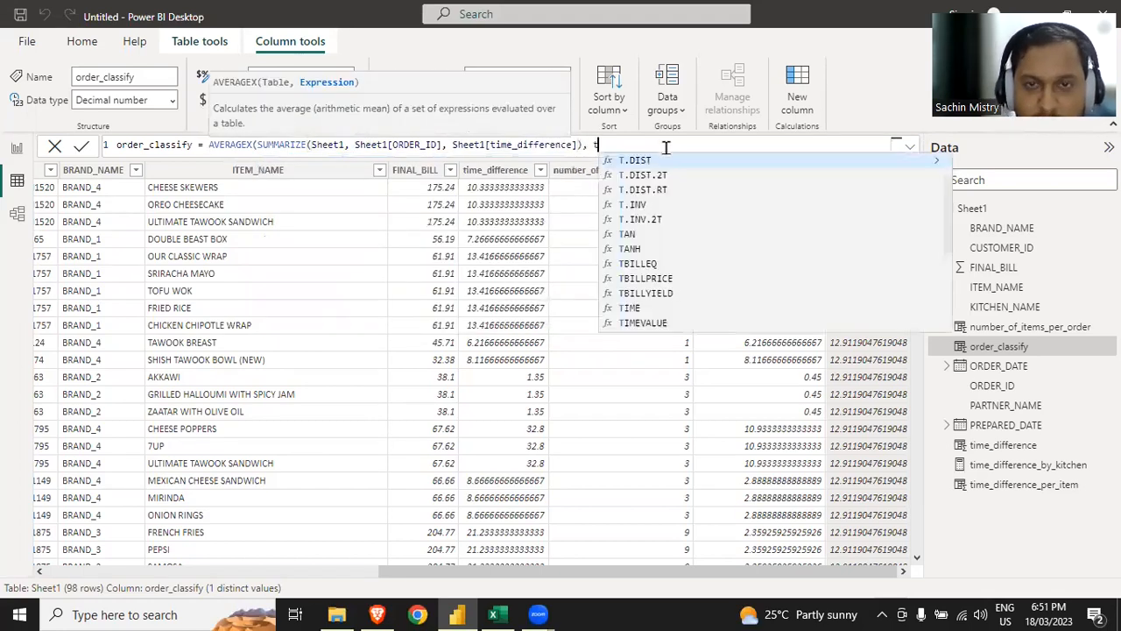
{"action": "key", "text": "Up"}
{"action": "key", "text": "Up"}
{"action": "key", "text": "Tab"}
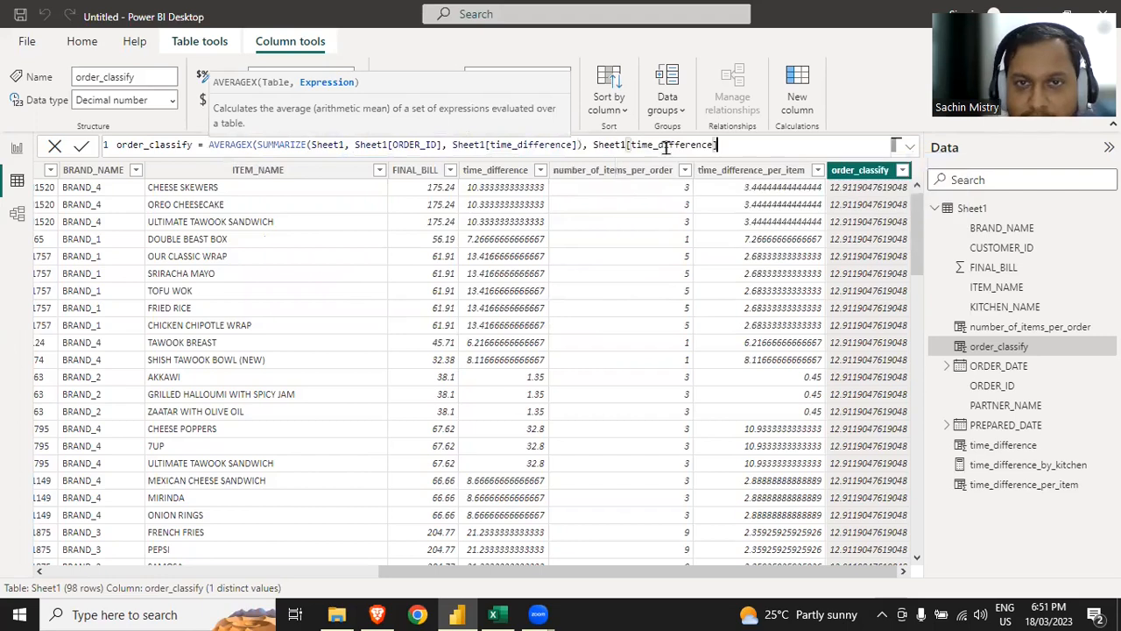
{"action": "type", "text": ")"}
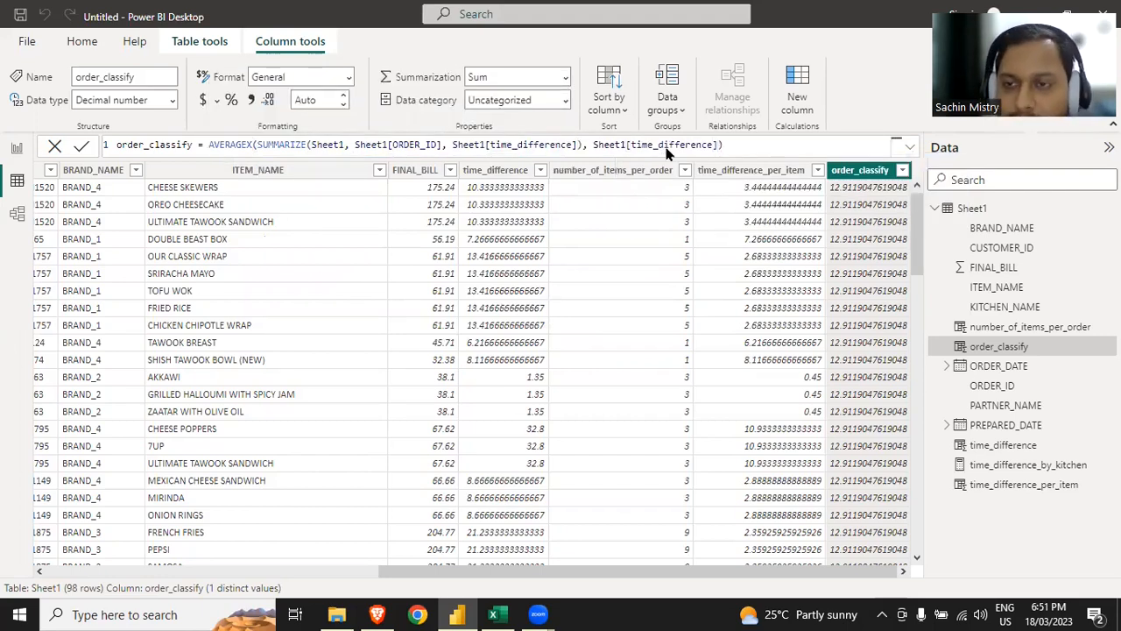
{"action": "key", "text": "Return"}
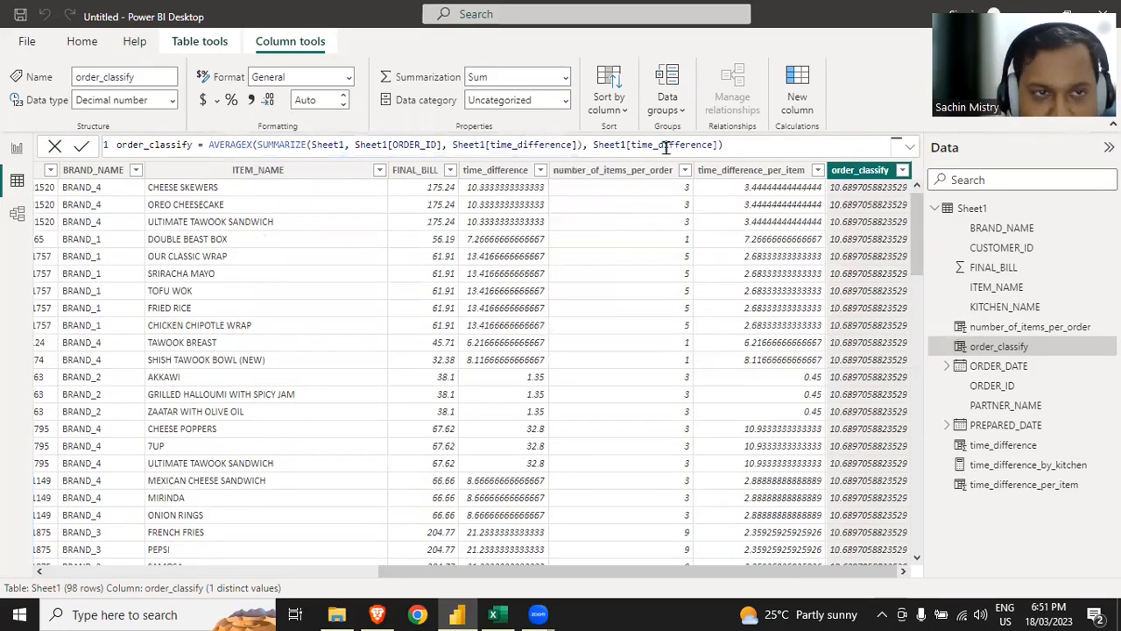
Step: Start an IF around the order_classify expression, testing whether Sheet1[time_difference] is less than the AVERAGEX result
{"action": "left_click", "coordinate": [211, 145]}
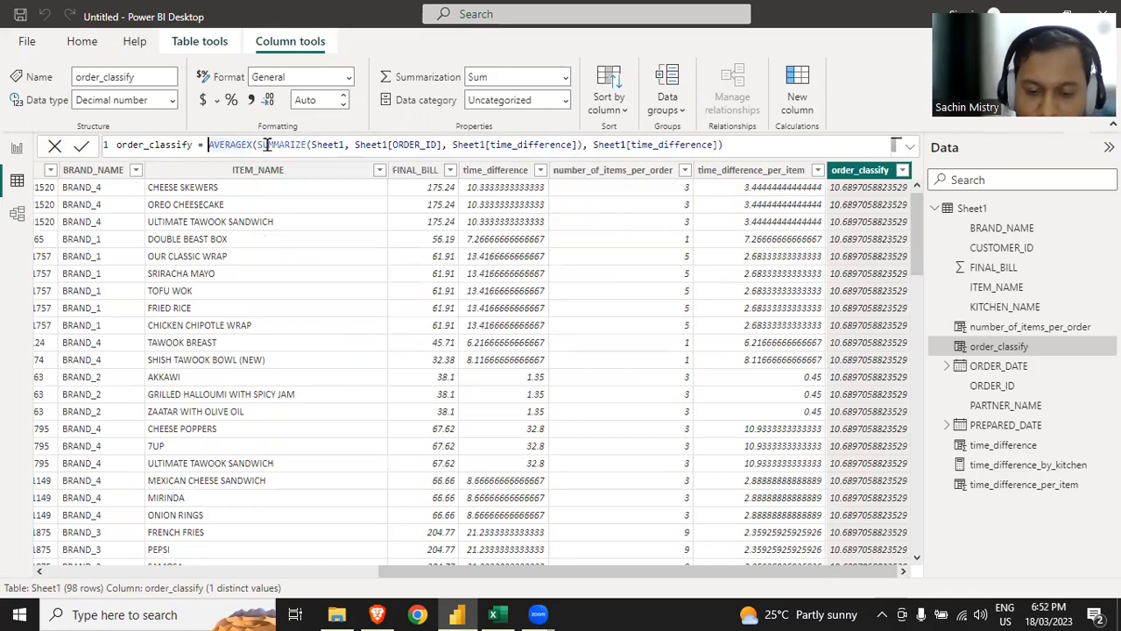
{"action": "type", "text": "IF(Shee"}
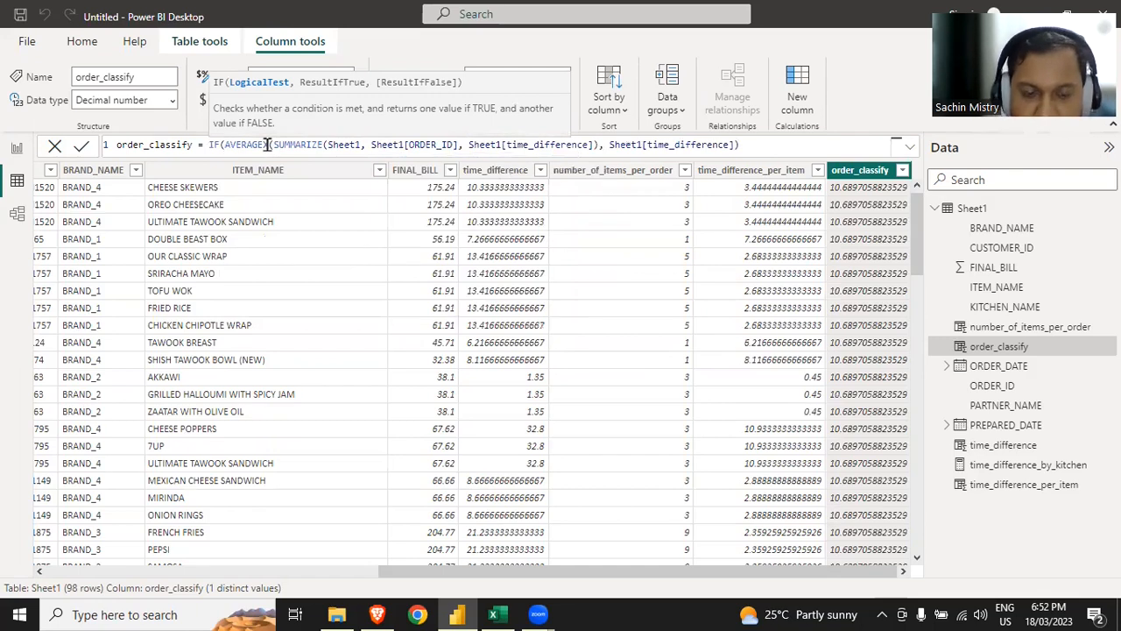
{"action": "type", "text": "t1[time"}
{"action": "key", "text": "Up"}
{"action": "key", "text": "Up"}
{"action": "key", "text": "Tab"}
{"action": "type", "text": "<"}
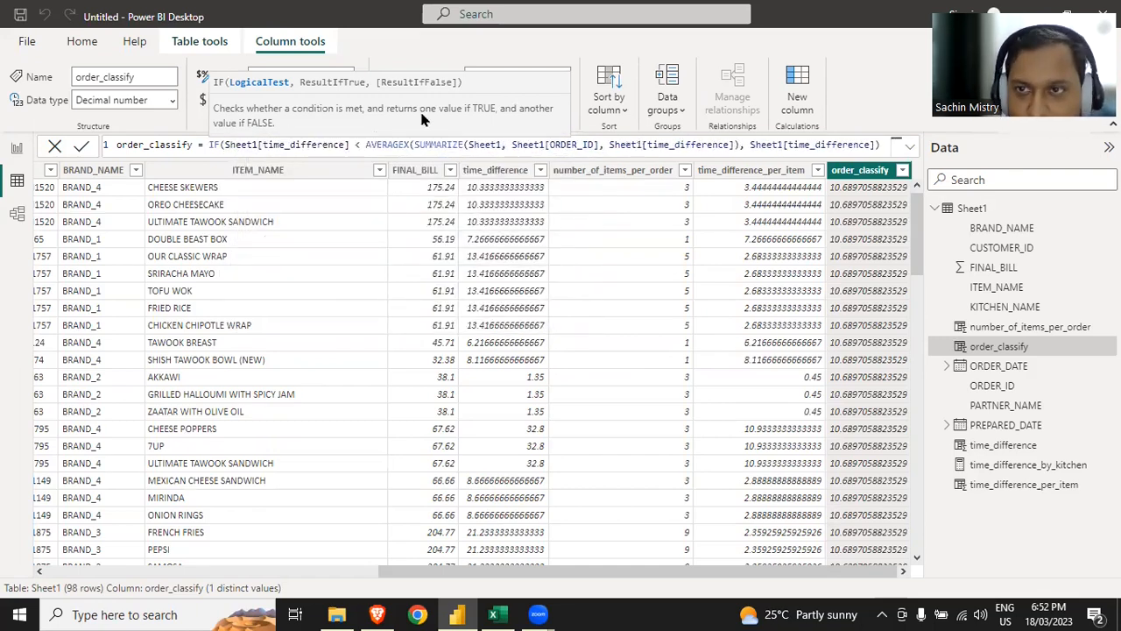
Step: Complete the IF with "Below Avg" as the true result and "Above or Equal to Avg" as the false result, and commit the formula
{"action": "left_click", "coordinate": [878, 144]}
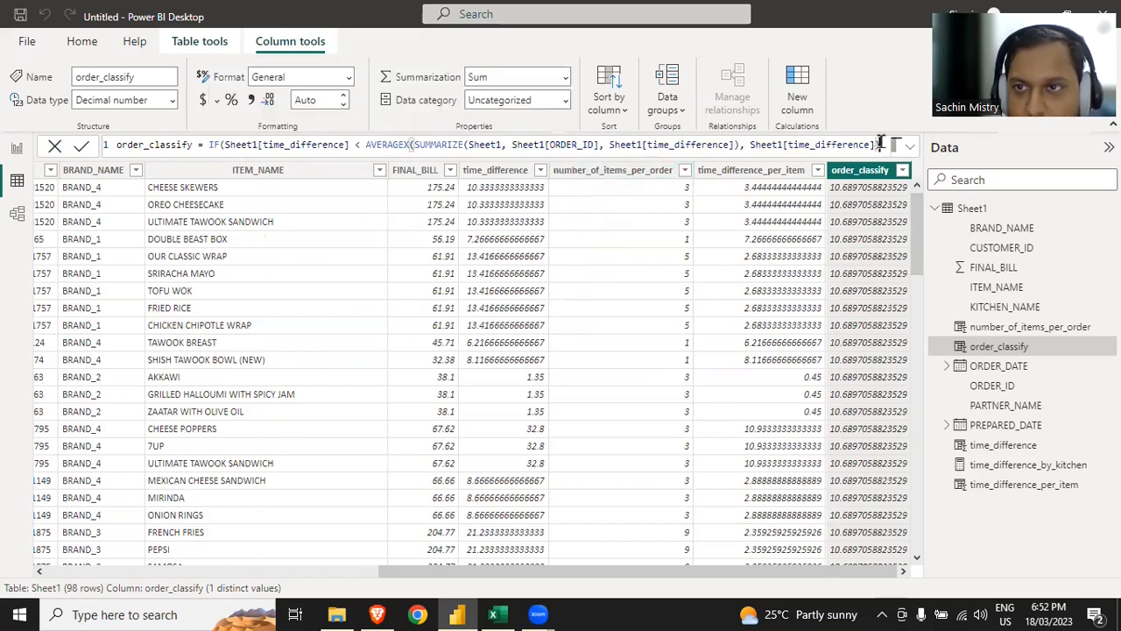
{"action": "type", "text": ","}
{"action": "key", "text": "shift+Return"}
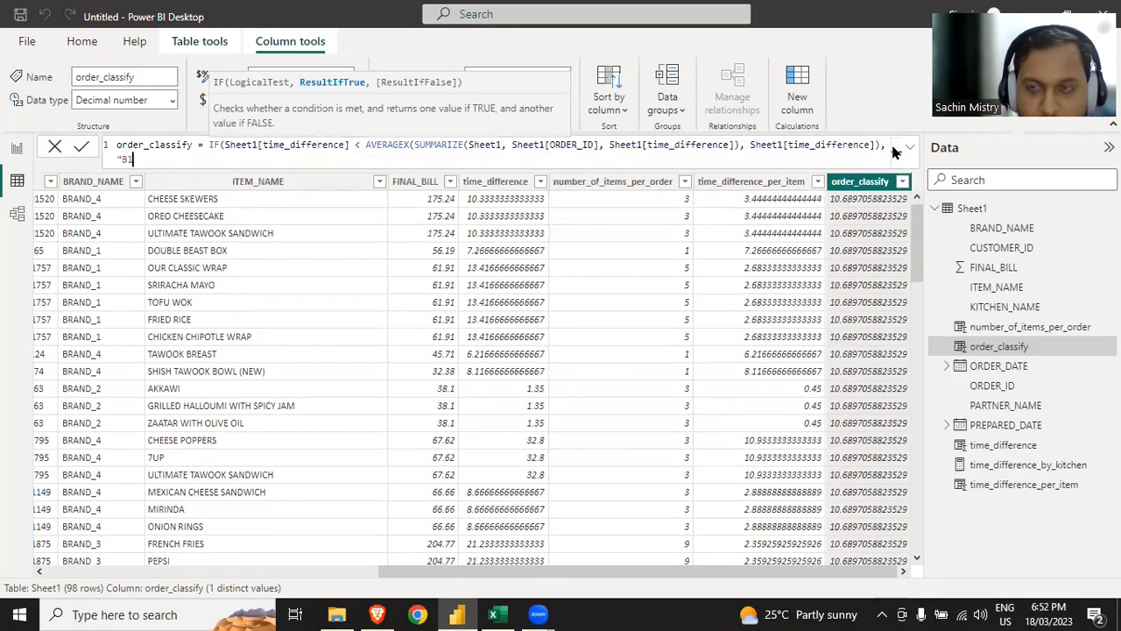
{"action": "type", "text": "\"Slow"}
{"action": "key", "text": "BackSpace"}
{"action": "key", "text": "BackSpace"}
{"action": "key", "text": "BackSpace"}
{"action": "key", "text": "BackSpace"}
{"action": "key", "text": "BackSpace"}
{"action": "type", "text": "Below Avg"}
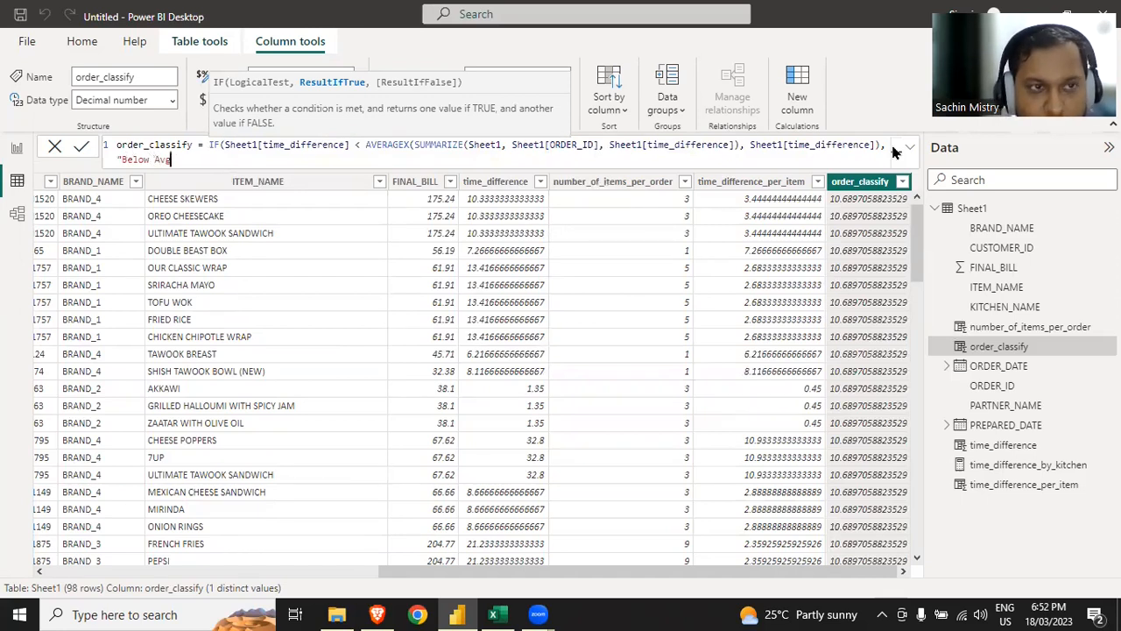
{"action": "type", "text": "\", \"Above Avg"}
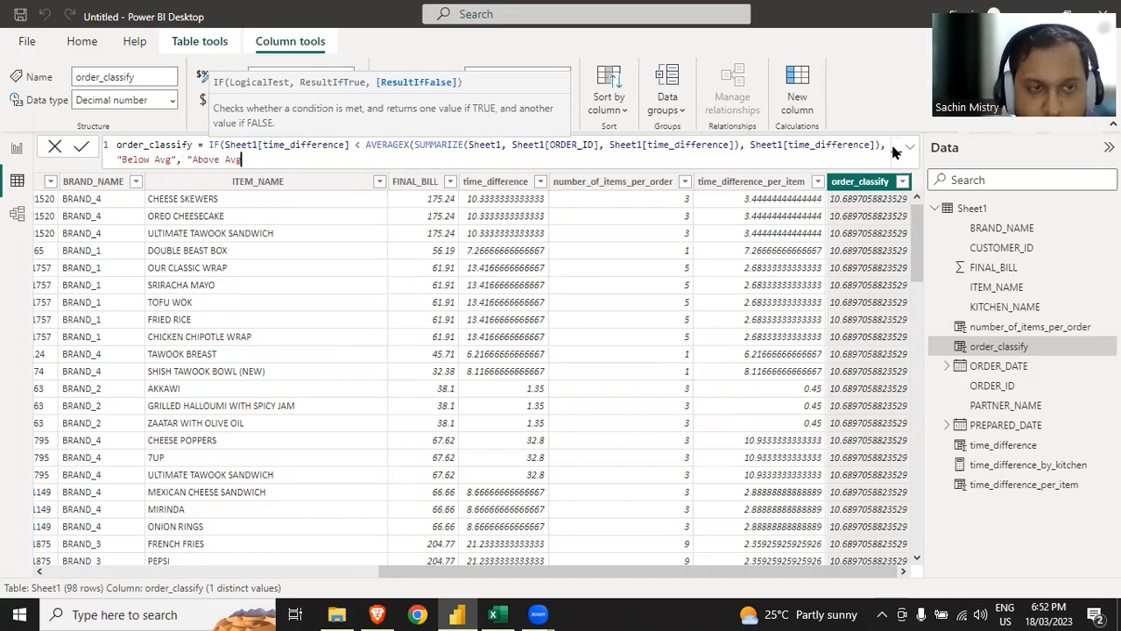
{"action": "key", "text": "Left"}
{"action": "key", "text": "Left"}
{"action": "type", "text": "or Equal to Avg"}
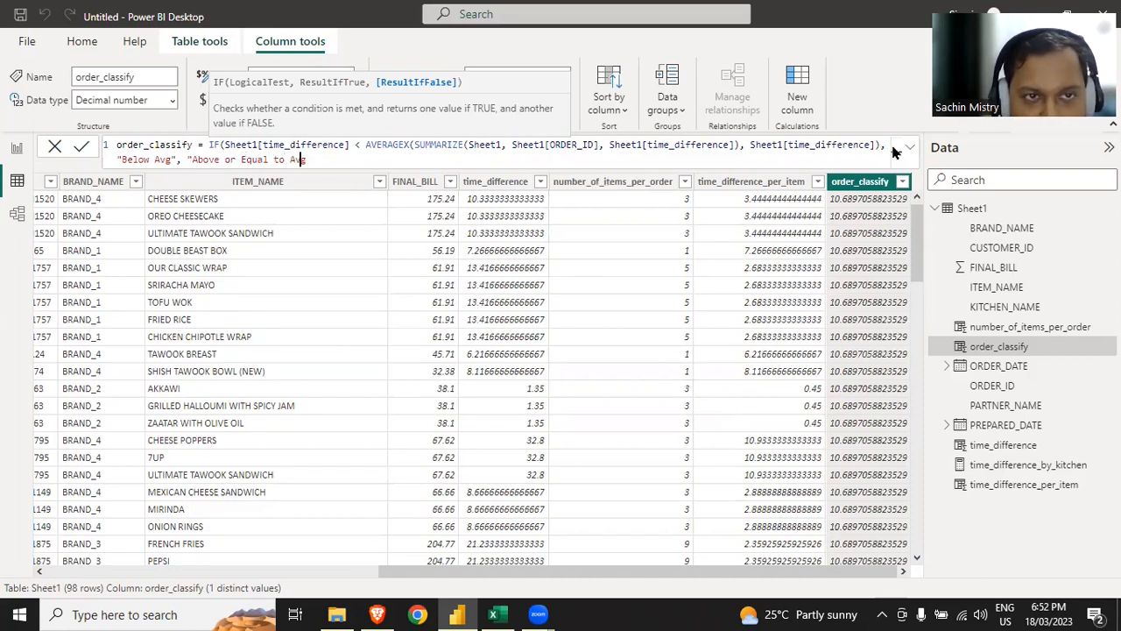
{"action": "type", "text": "\")"}
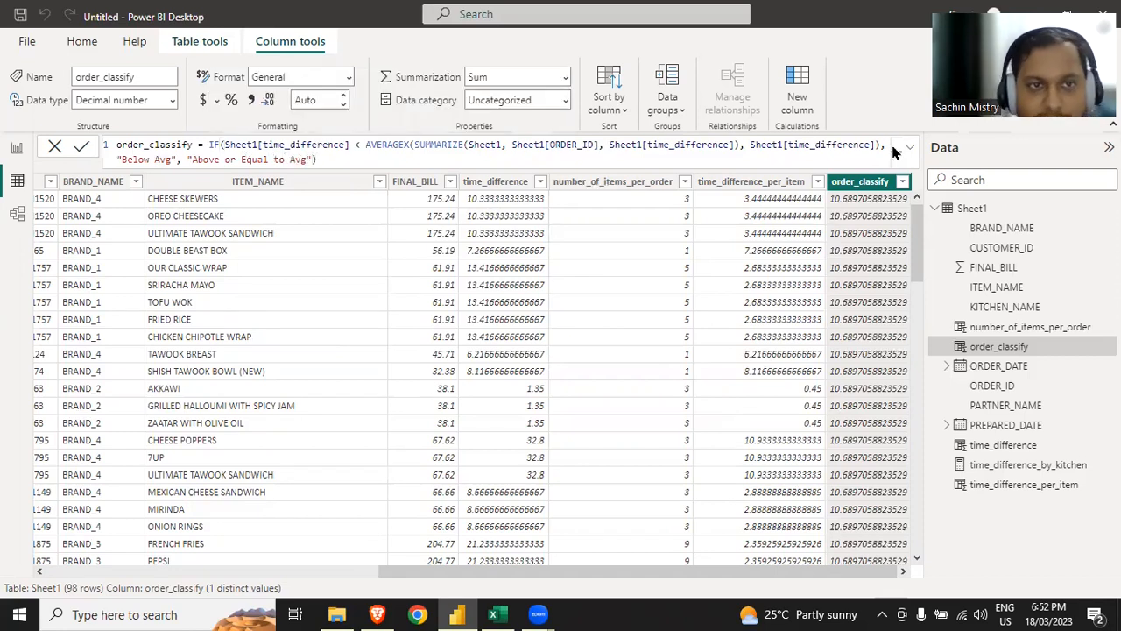
{"action": "key", "text": "Return"}
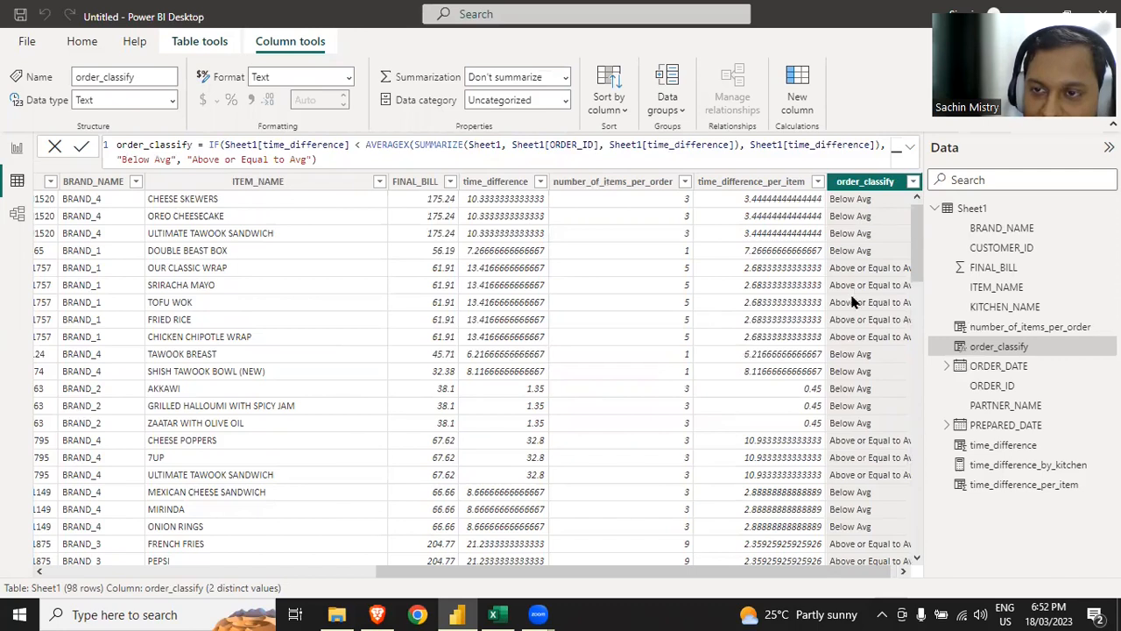
Step: Return to the report page and remove time_difference_per_item and KITCHEN_NAME from the matrix
{"action": "left_click", "coordinate": [14, 150]}
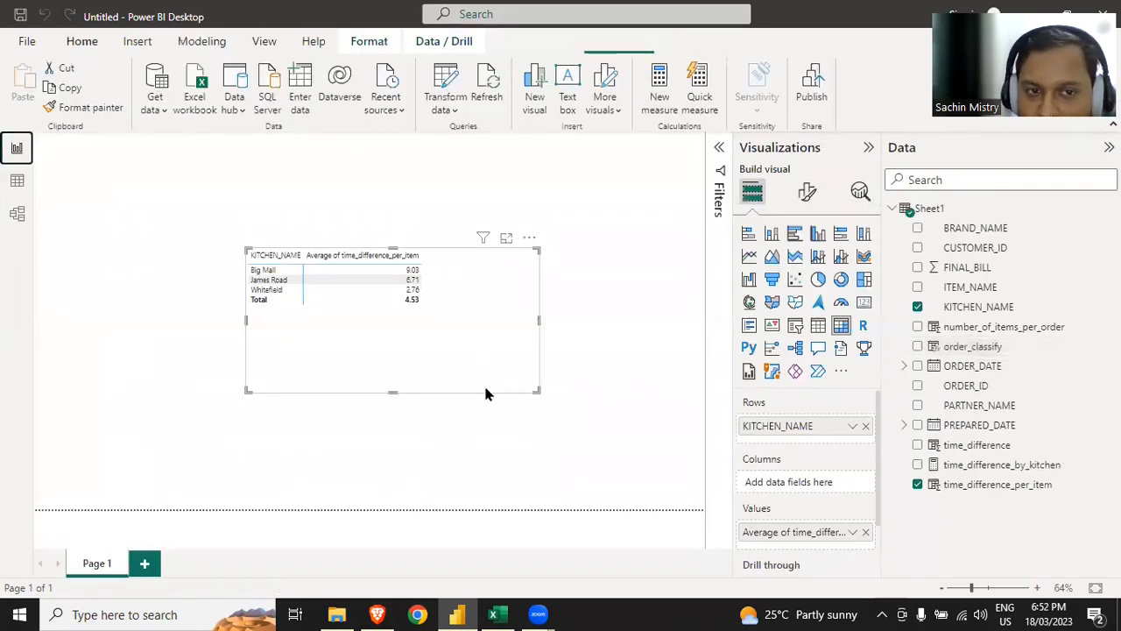
{"action": "left_click", "coordinate": [917, 485]}
{"action": "left_click", "coordinate": [917, 306]}
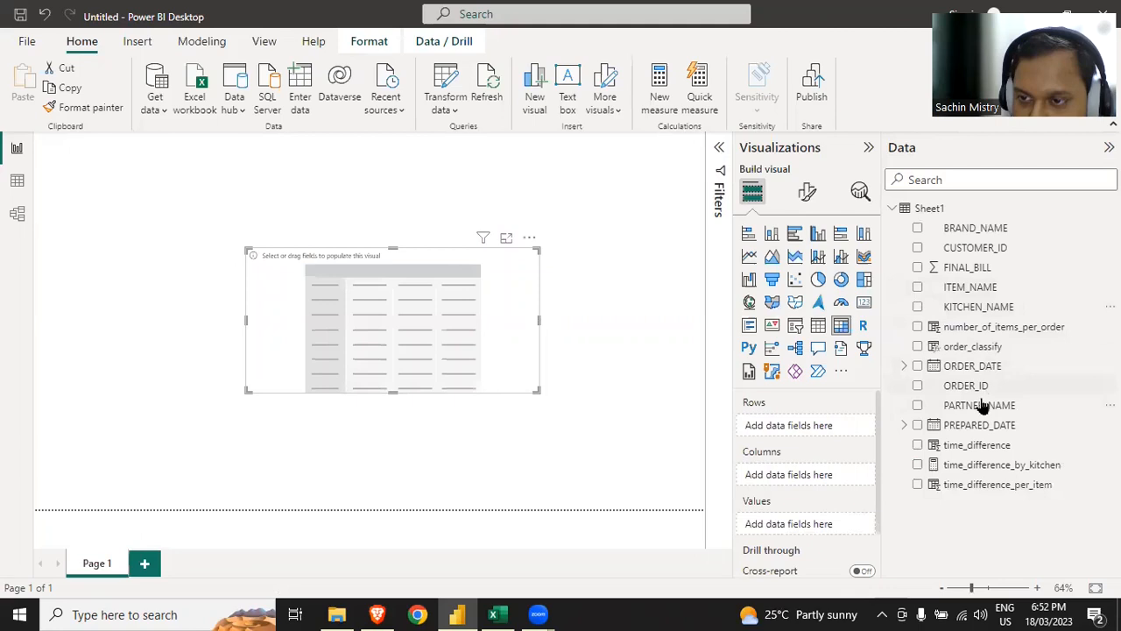
Step: Set the matrix to show the distinct count of ORDER_ID by order_classify rows, and remove the ITEM_NAME filter from the page
{"action": "left_click_drag", "start_coordinate": [980, 395], "coordinate": [836, 534]}
{"action": "left_click", "coordinate": [852, 524]}
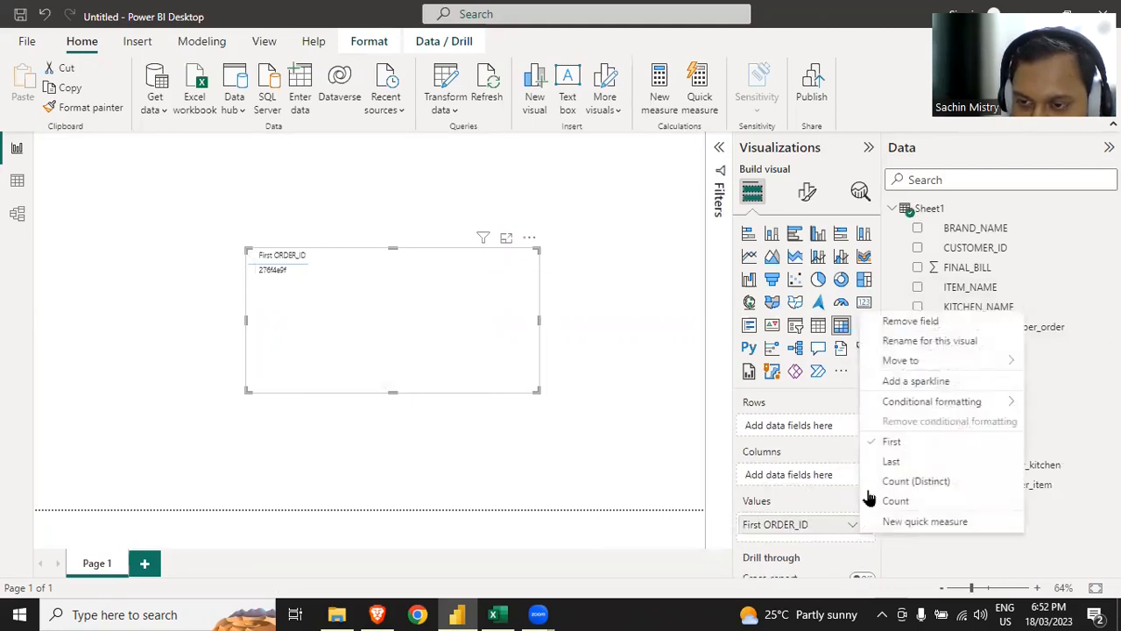
{"action": "left_click", "coordinate": [927, 483]}
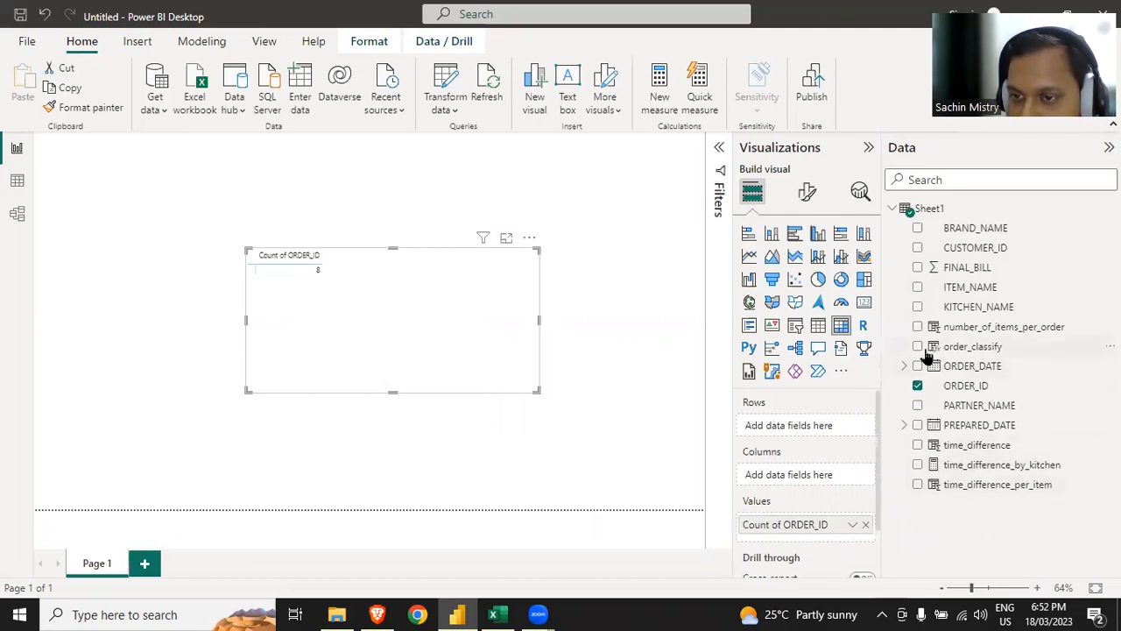
{"action": "left_click_drag", "start_coordinate": [937, 350], "coordinate": [794, 430]}
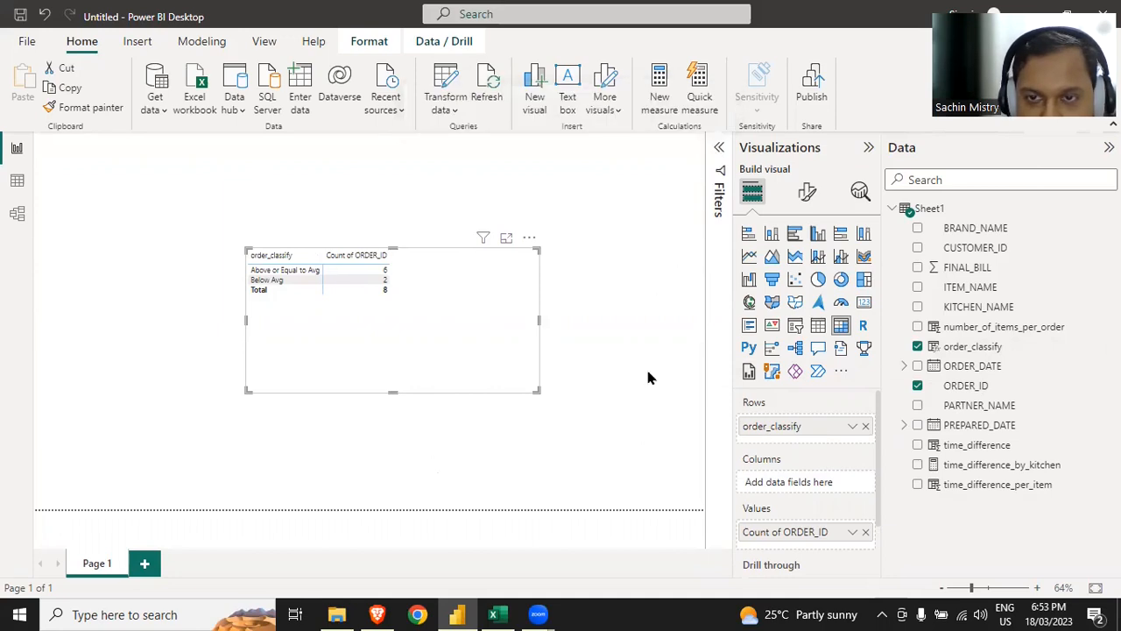
{"action": "left_click", "coordinate": [711, 303]}
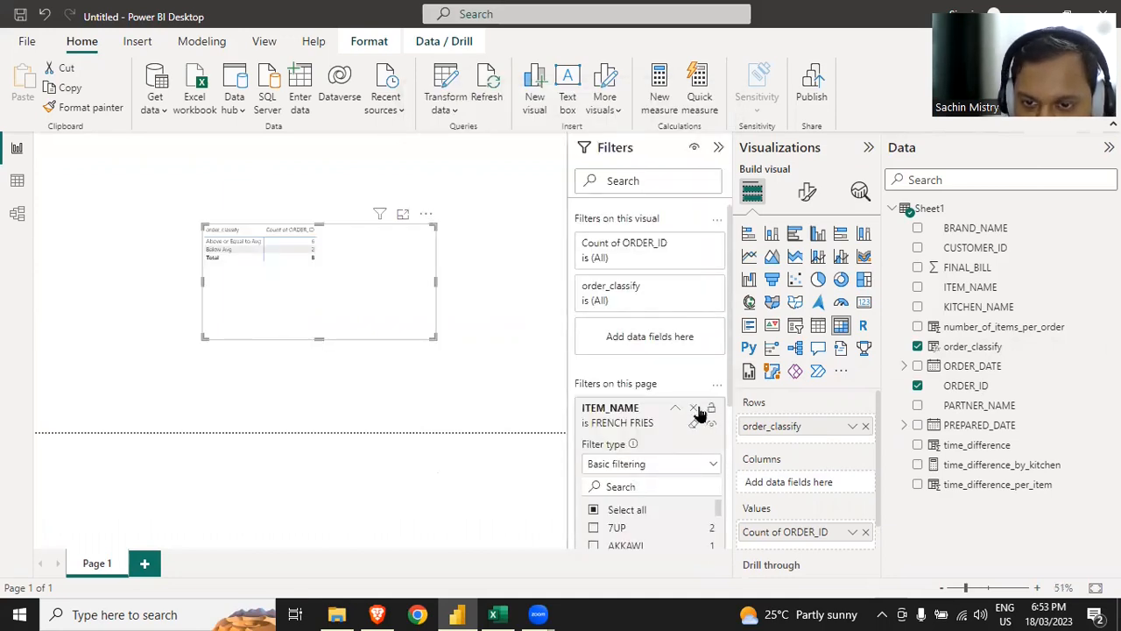
{"action": "left_click", "coordinate": [694, 408]}
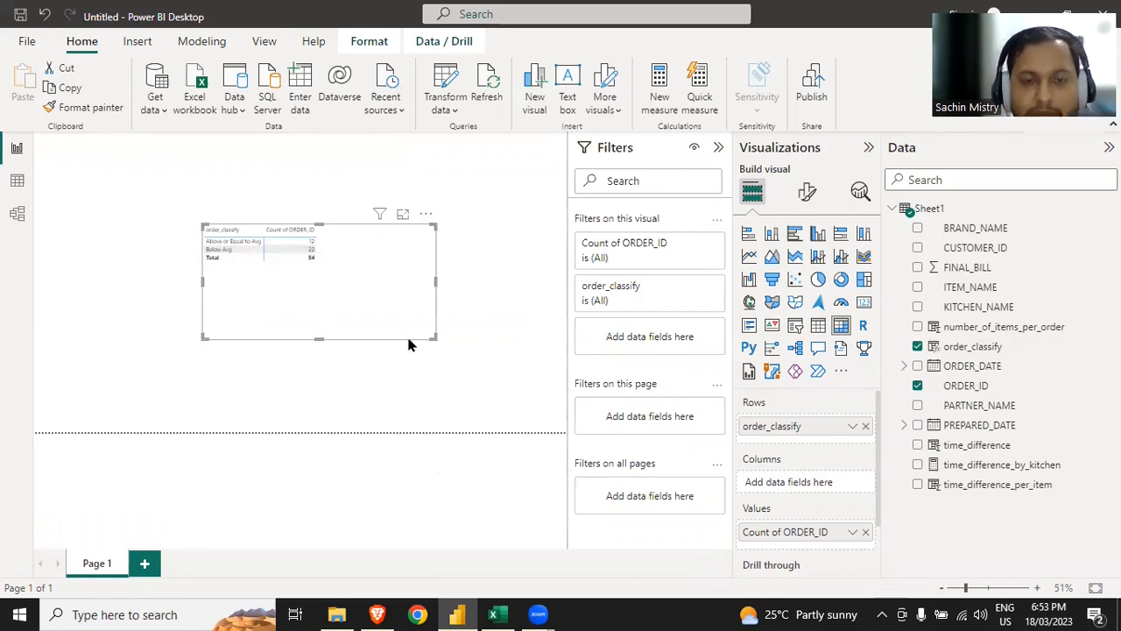
Step: Switch to Excel, check question 7 on the final bill by brand, and copy the ORDER_ID, BRAND_NAME and FINAL_BILL columns from the SALES sheet
{"action": "key", "text": "alt+Tab"}
{"action": "left_click", "coordinate": [112, 256]}
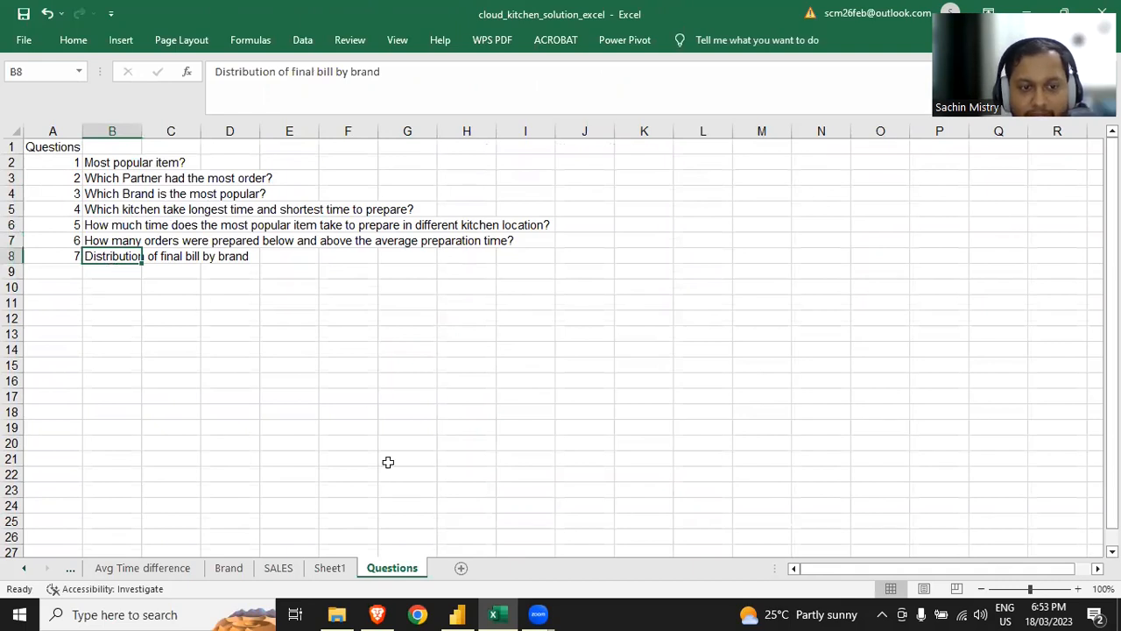
{"action": "left_click", "coordinate": [296, 571]}
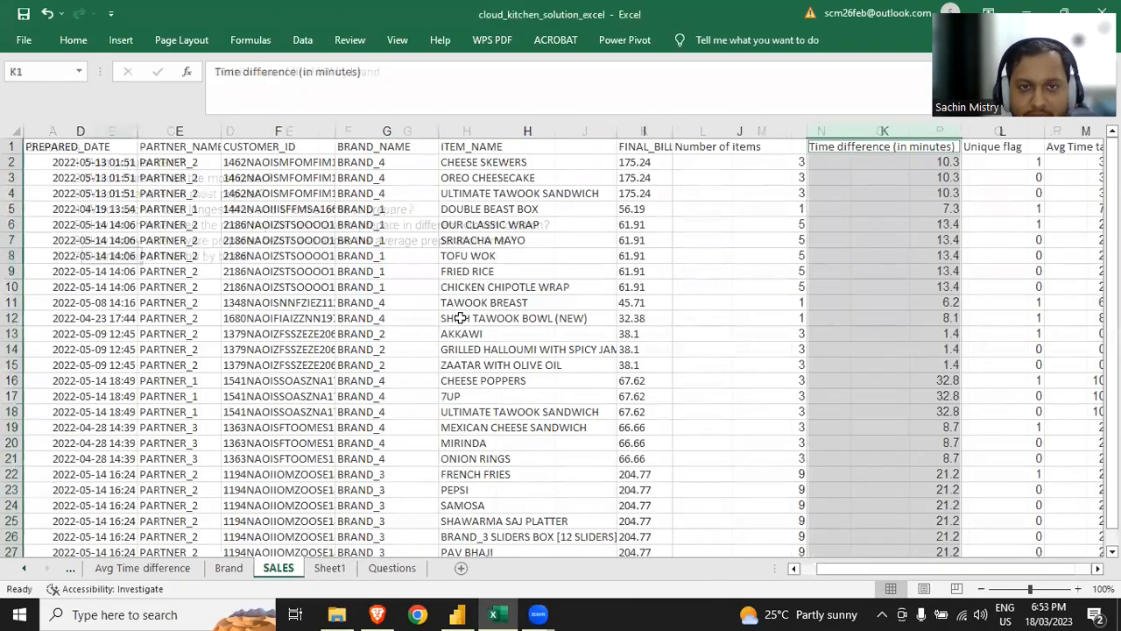
{"action": "left_click", "coordinate": [420, 270]}
{"action": "left_click", "coordinate": [399, 129]}
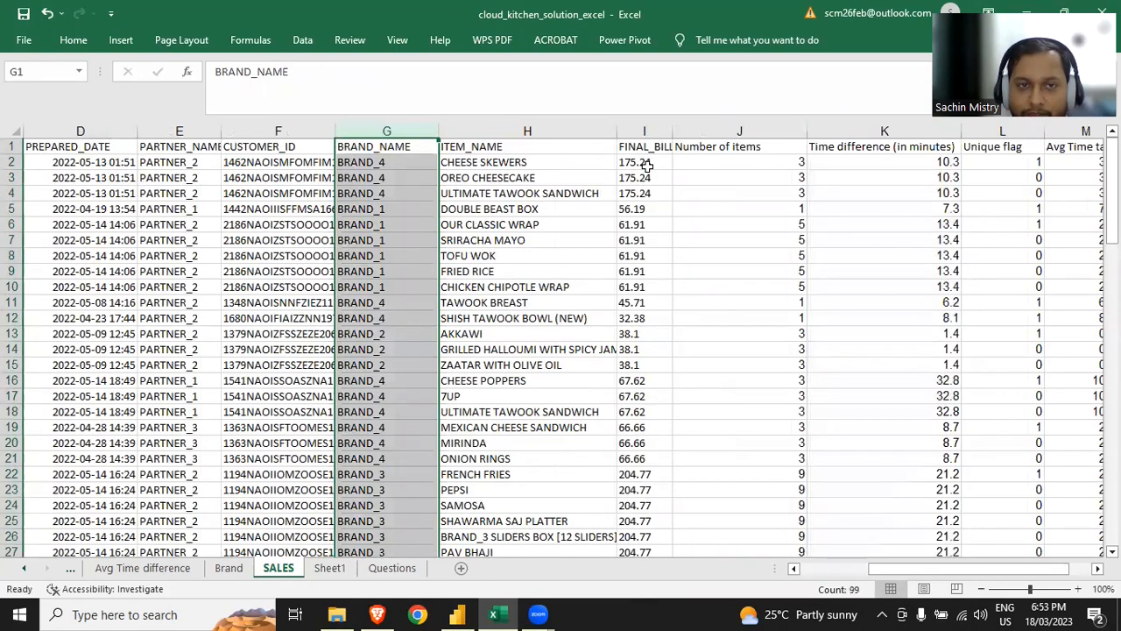
{"action": "left_click", "coordinate": [647, 130], "text": "ctrl"}
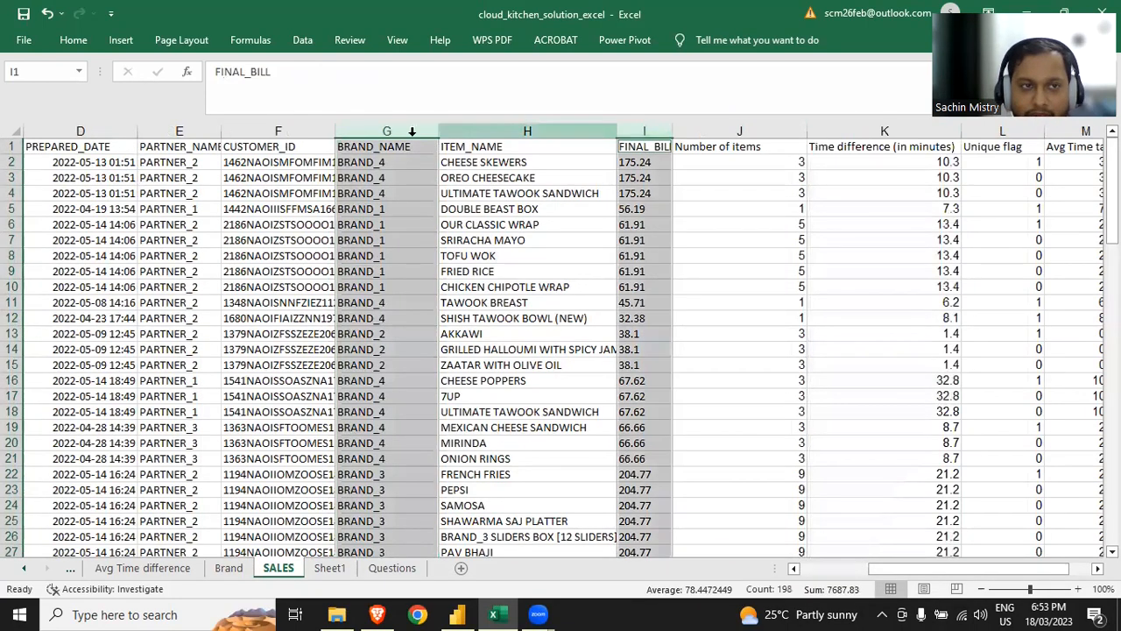
{"action": "left_click_drag", "start_coordinate": [883, 570], "coordinate": [789, 570]}
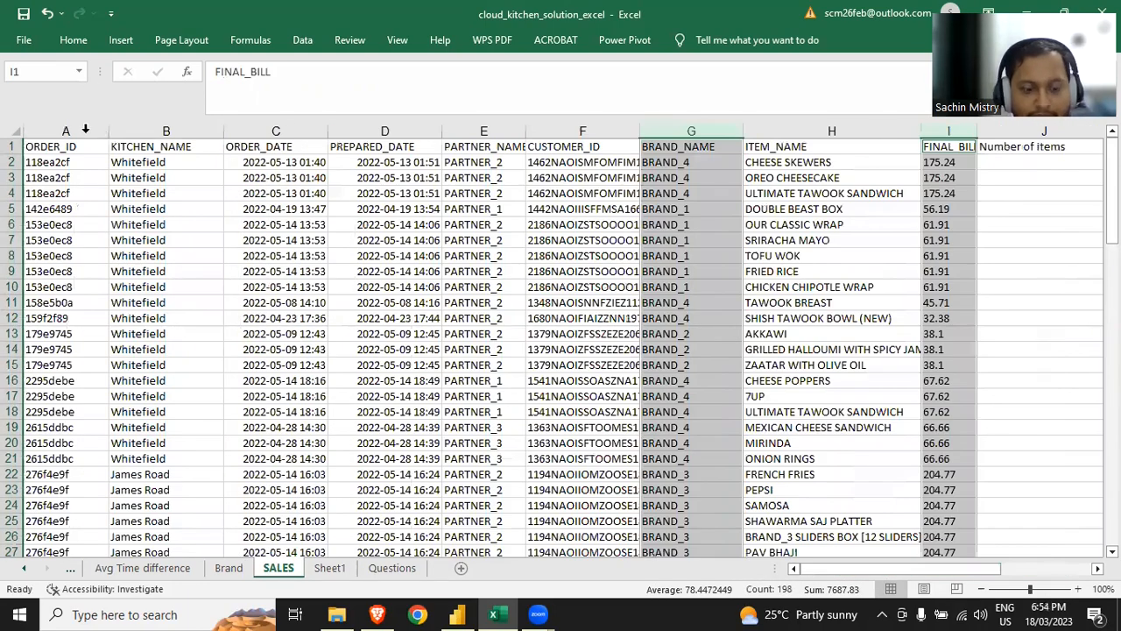
{"action": "left_click", "coordinate": [85, 130], "text": "ctrl"}
{"action": "key", "text": "ctrl+c"}
Step: Paste the copied order, brand and final bill columns into Sheet1 starting at cell R1
{"action": "left_click", "coordinate": [331, 568]}
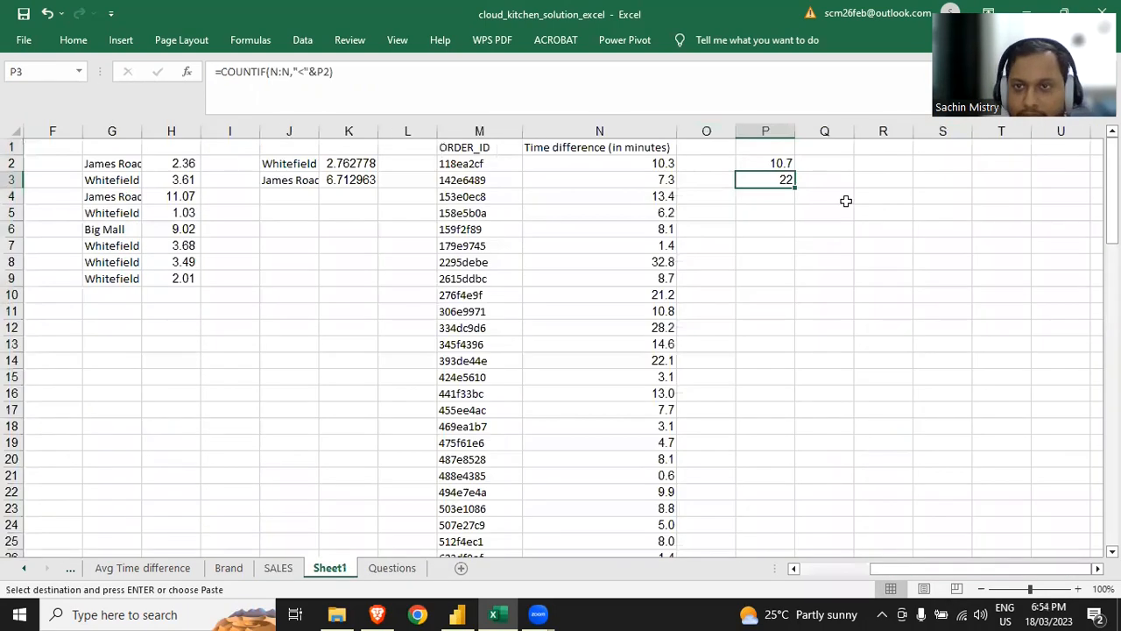
{"action": "left_click", "coordinate": [846, 202]}
{"action": "key", "text": "Up"}
{"action": "key", "text": "Up"}
{"action": "key", "text": "Up"}
{"action": "key", "text": "Right"}
{"action": "key", "text": "Right"}
{"action": "key", "text": "Right"}
{"action": "key", "text": "Right"}
{"action": "key", "text": "Right"}
{"action": "key", "text": "Right"}
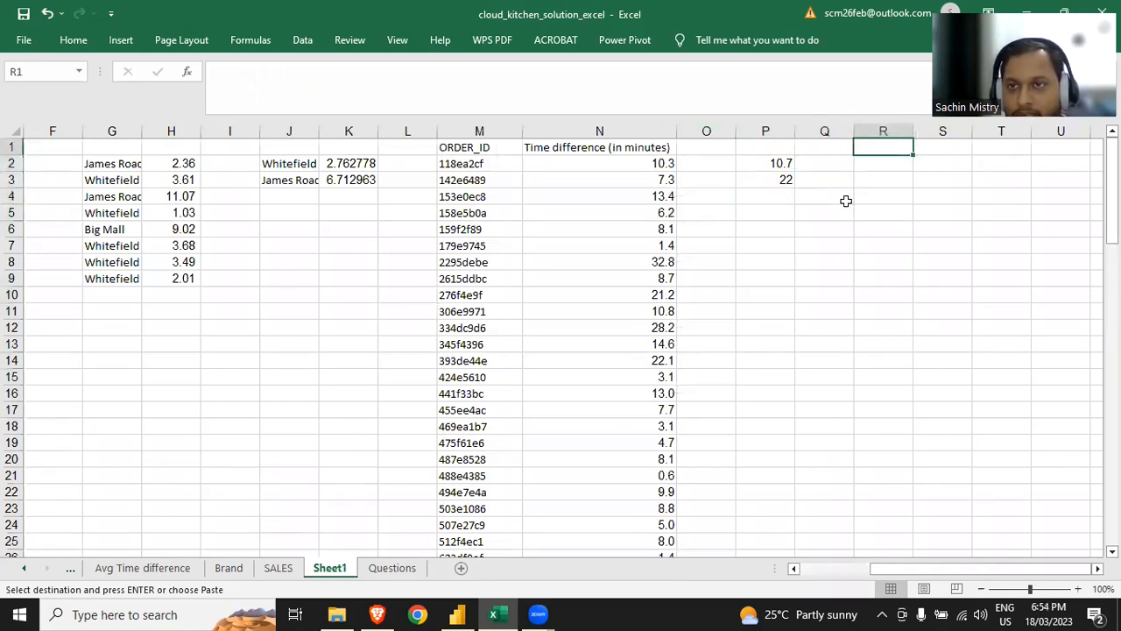
{"action": "key", "text": "Left"}
{"action": "key", "text": "Left"}
{"action": "key", "text": "Left"}
{"action": "key", "text": "Left"}
{"action": "key", "text": "Left"}
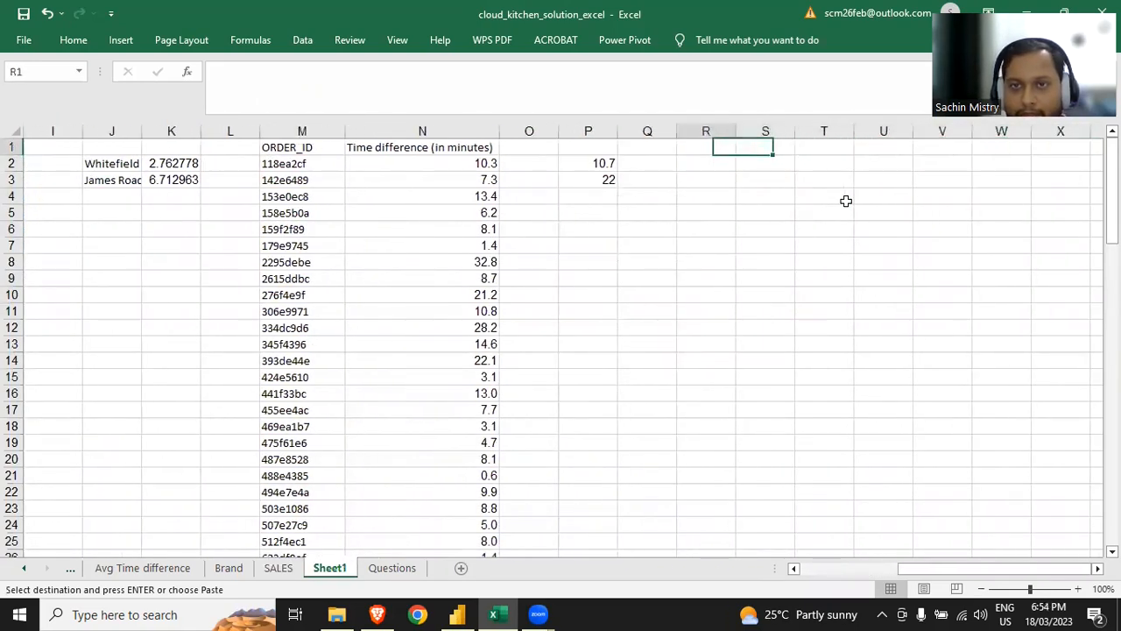
{"action": "key", "text": "ctrl+v"}
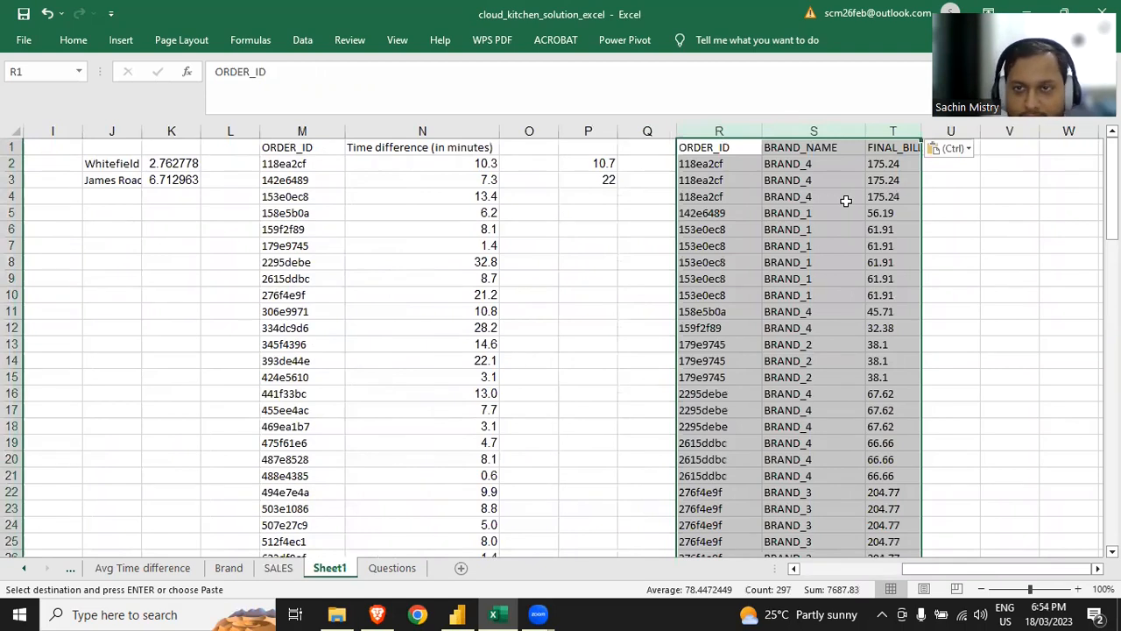
Step: Remove duplicate rows from the pasted data in columns R to T, comparing ORDER_ID, BRAND_NAME and FINAL_BILL
{"action": "key", "text": "alt+a"}
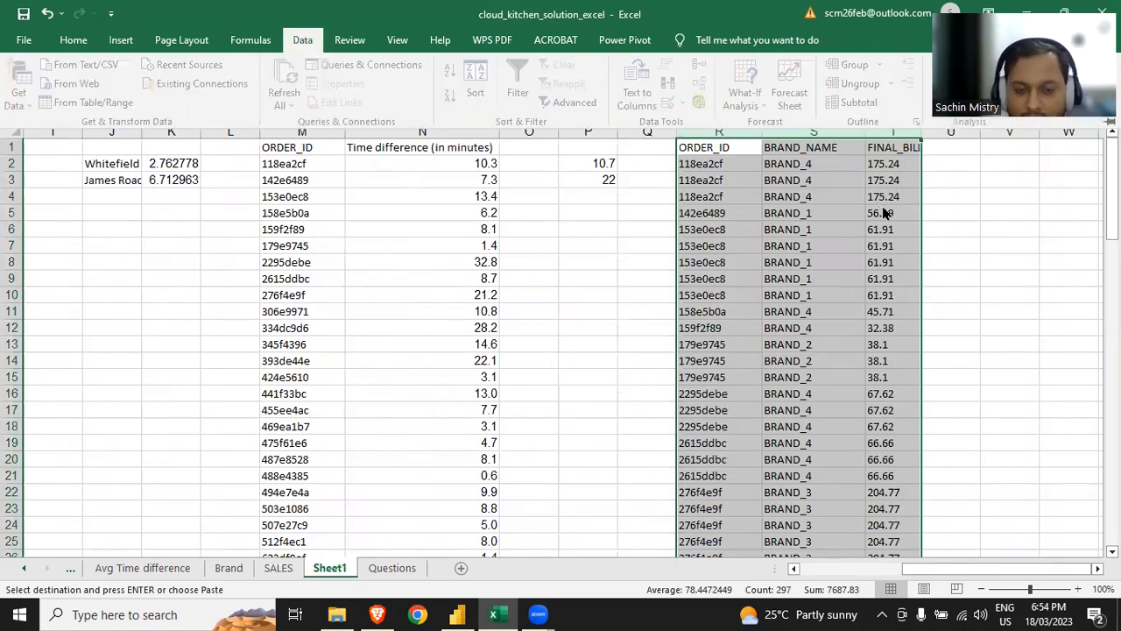
{"action": "key", "text": "m"}
{"action": "key", "text": "Return"}
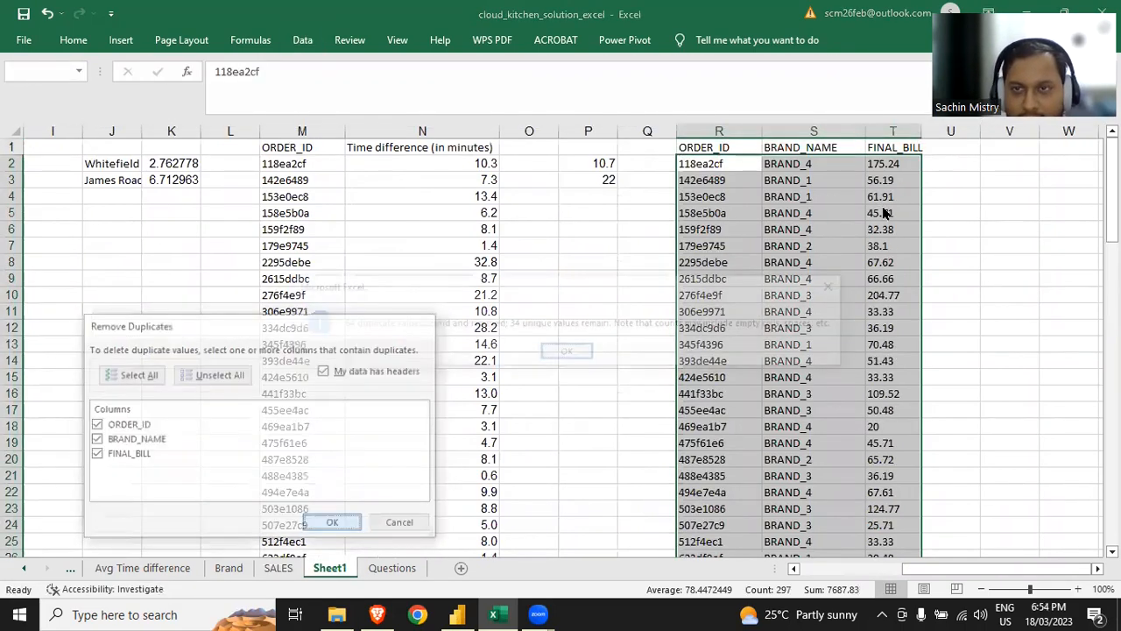
{"action": "key", "text": "Return"}
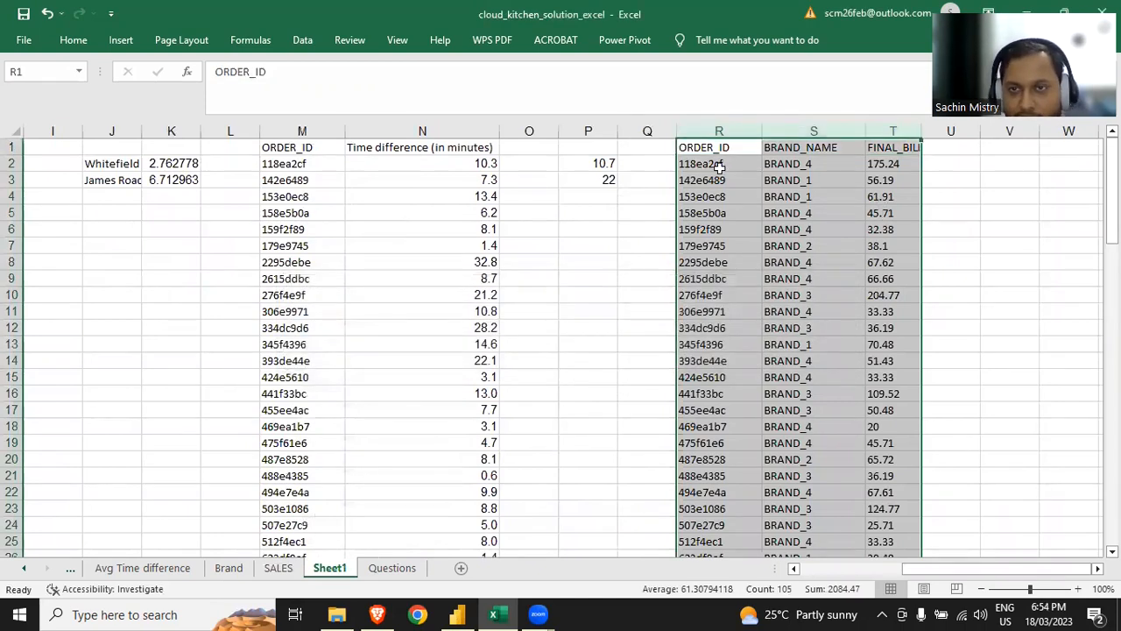
Step: Copy the BRAND_4 label from cell S2 into cell V2
{"action": "left_click", "coordinate": [718, 166]}
{"action": "left_click", "coordinate": [878, 159]}
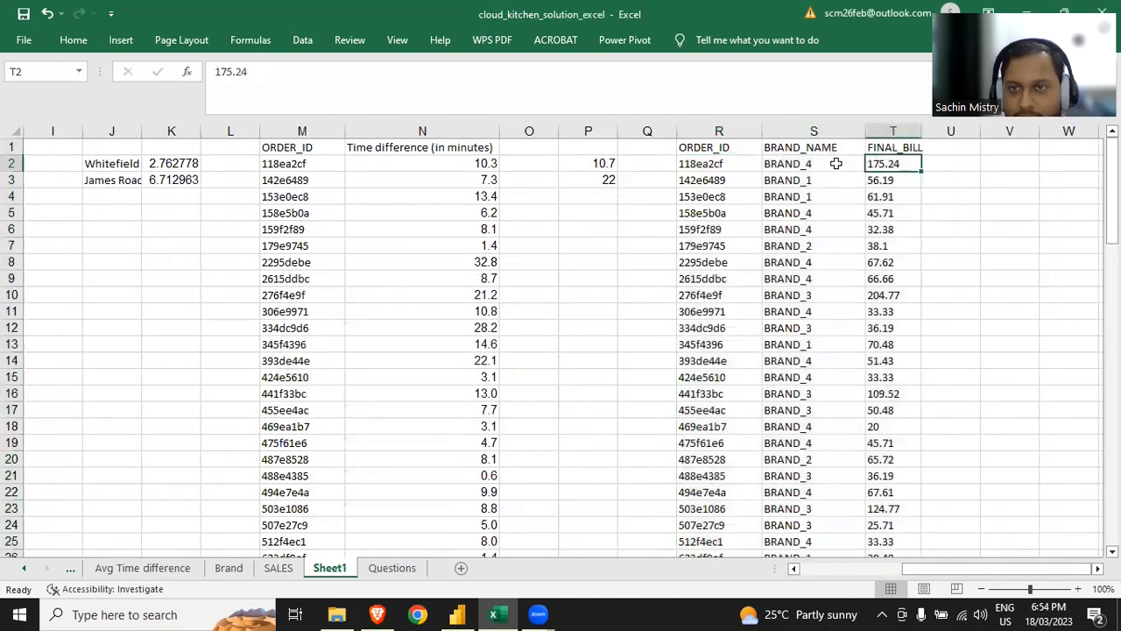
{"action": "left_click", "coordinate": [837, 164]}
{"action": "key", "text": "ctrl+c"}
{"action": "key", "text": "Right"}
{"action": "key", "text": "Right"}
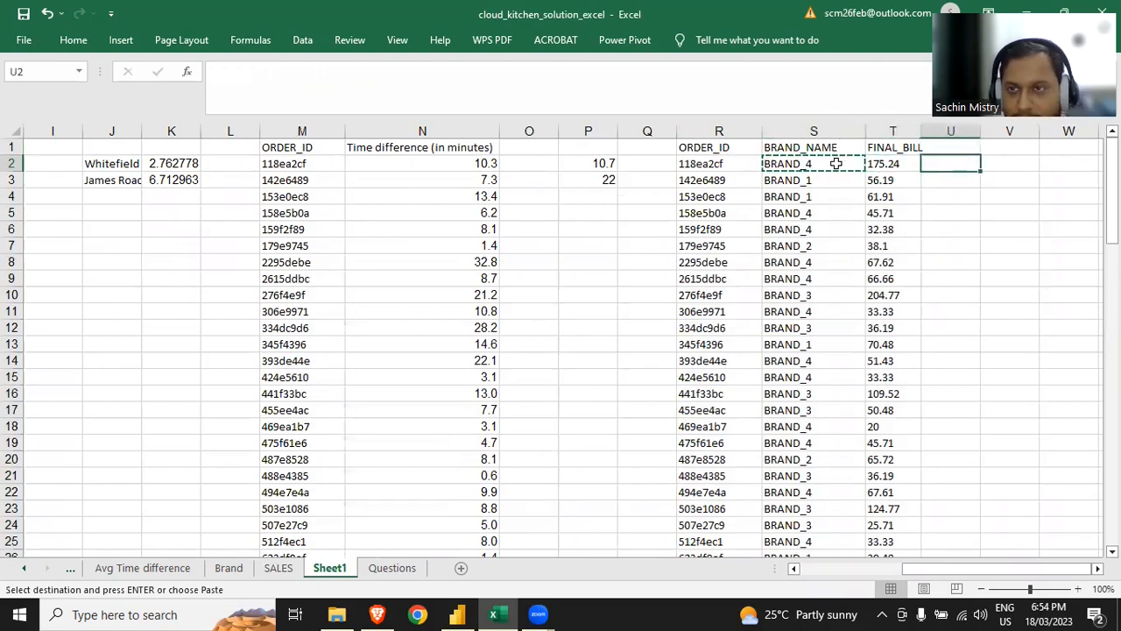
{"action": "key", "text": "Right"}
{"action": "key", "text": "ctrl+v"}
{"action": "key", "text": "Right"}
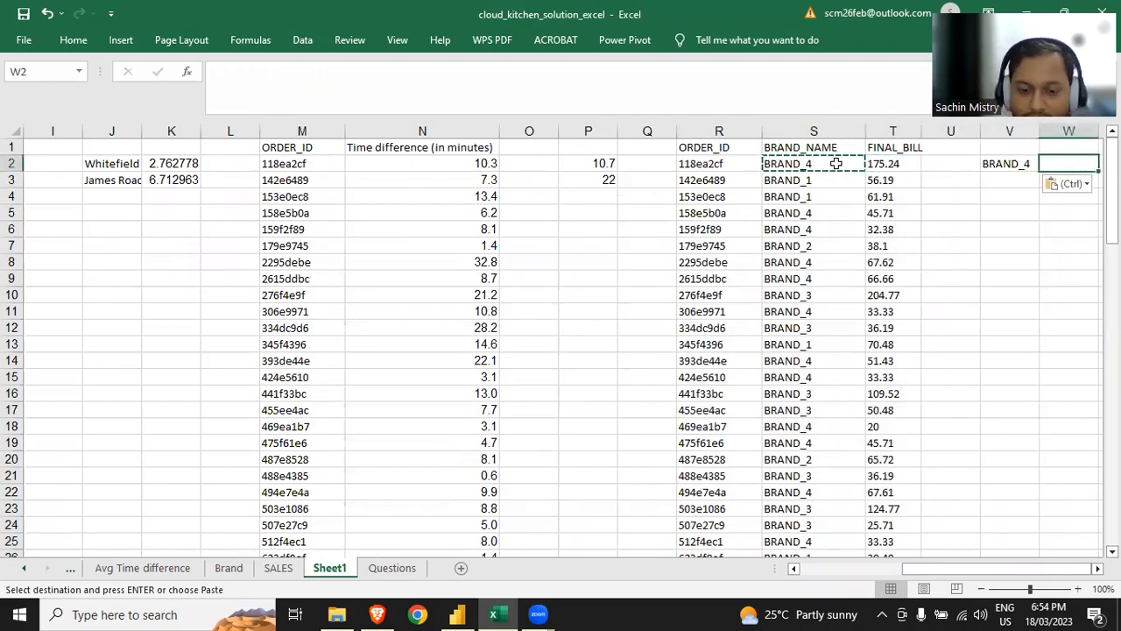
Step: Total the final bill for BRAND_4 in cell W2 with =SUMIF(S:S,V2,T:T)
{"action": "type", "text": "=sum"}
{"action": "key", "text": "Tab"}
{"action": "key", "text": "BackSpace"}
{"action": "type", "text": "i"}
{"action": "key", "text": "Tab"}
{"action": "key", "text": "Left"}
{"action": "key", "text": "Left"}
{"action": "left_click", "coordinate": [836, 164]}
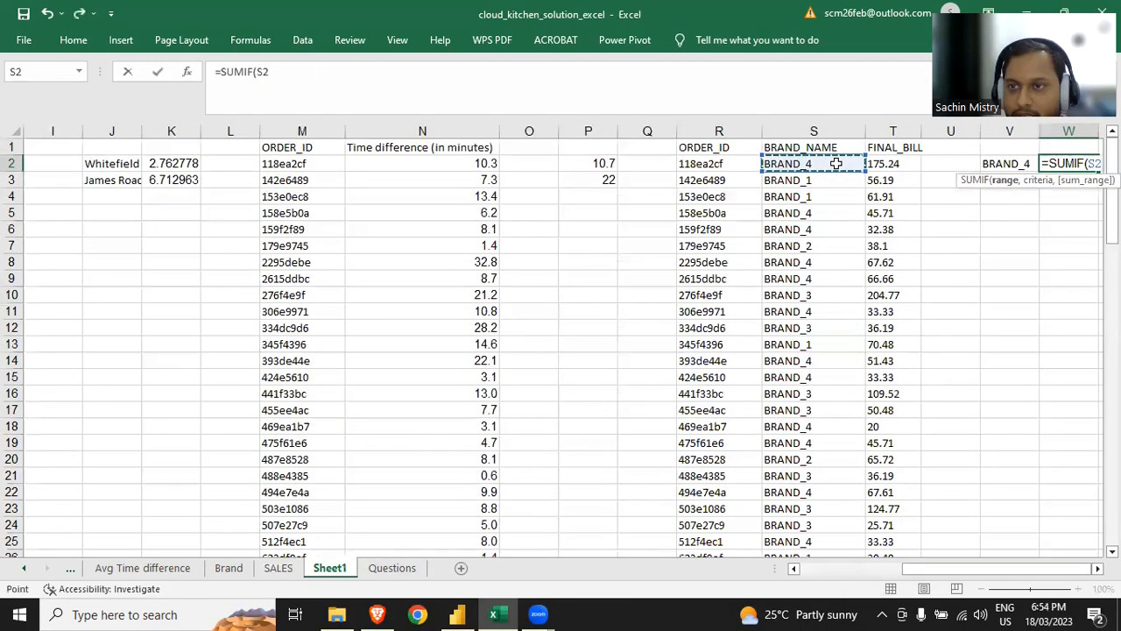
{"action": "key", "text": "ctrl+space"}
{"action": "type", "text": ","}
{"action": "key", "text": "Left"}
{"action": "type", "text": ","}
{"action": "key", "text": "Left"}
{"action": "key", "text": "Left"}
{"action": "key", "text": "Left"}
{"action": "key", "text": "ctrl+space"}
{"action": "type", "text": ")"}
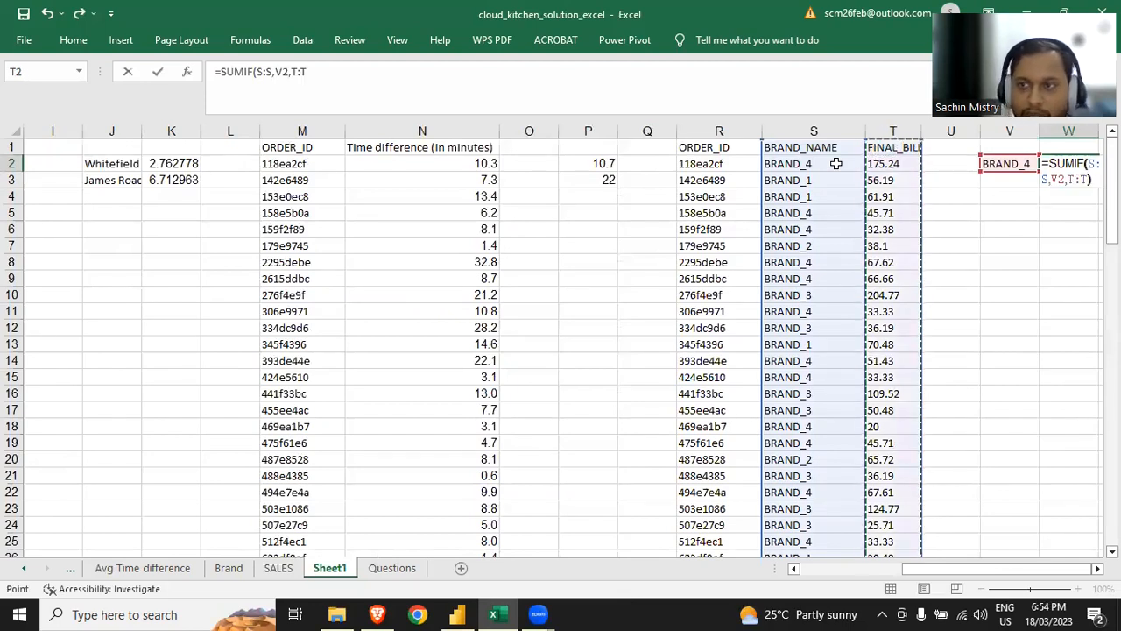
{"action": "key", "text": "Return"}
{"action": "scroll", "coordinate": [835, 163], "scroll_direction": "right", "scroll_amount": 2}
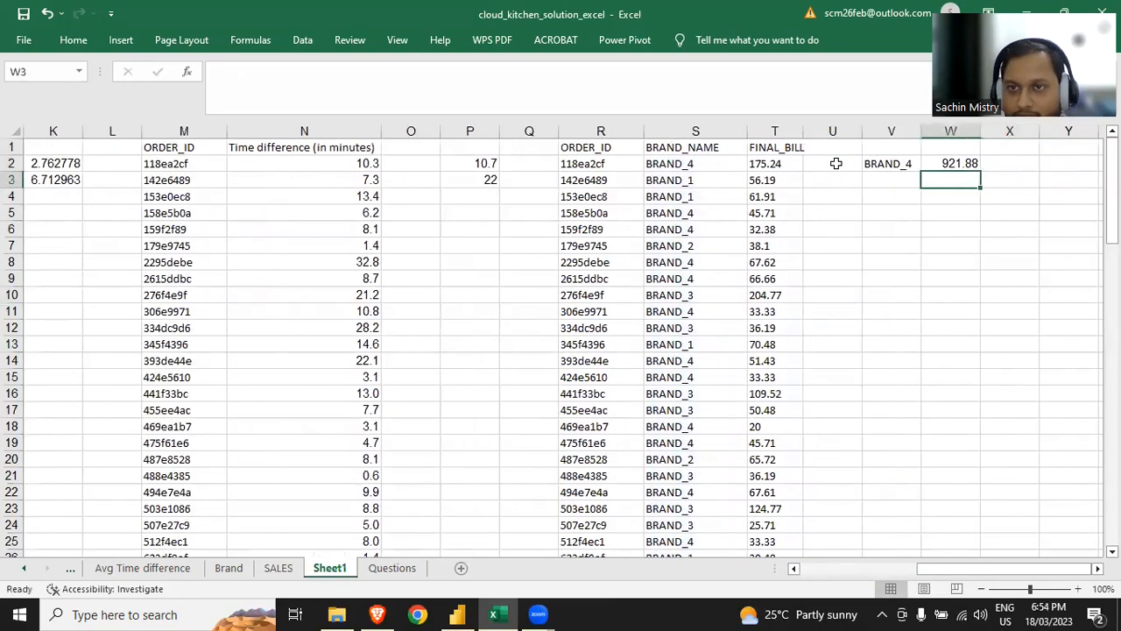
Step: Copy the BRAND_1 label from cell S3 into cell V3
{"action": "key", "text": "Left"}
{"action": "key", "text": "Left"}
{"action": "key", "text": "Left"}
{"action": "key", "text": "Left"}
{"action": "key", "text": "ctrl+c"}
{"action": "key", "text": "Right"}
{"action": "key", "text": "Right"}
{"action": "key", "text": "Right"}
{"action": "key", "text": "ctrl+v"}
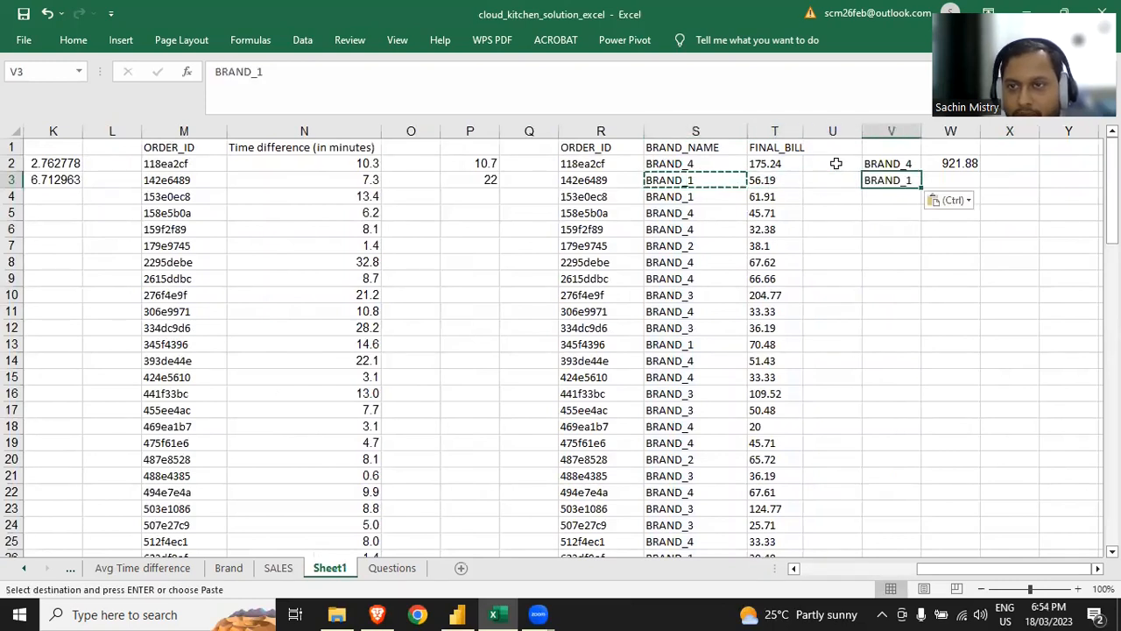
Step: Total the final bill for BRAND_1 by copying the SUMIF formula from cell W2 into W3
{"action": "key", "text": "Right"}
{"action": "key", "text": "Up"}
{"action": "key", "text": "Escape"}
{"action": "key", "text": "ctrl+c"}
{"action": "key", "text": "Down"}
{"action": "key", "text": "ctrl+v"}
{"action": "key", "text": "Escape"}
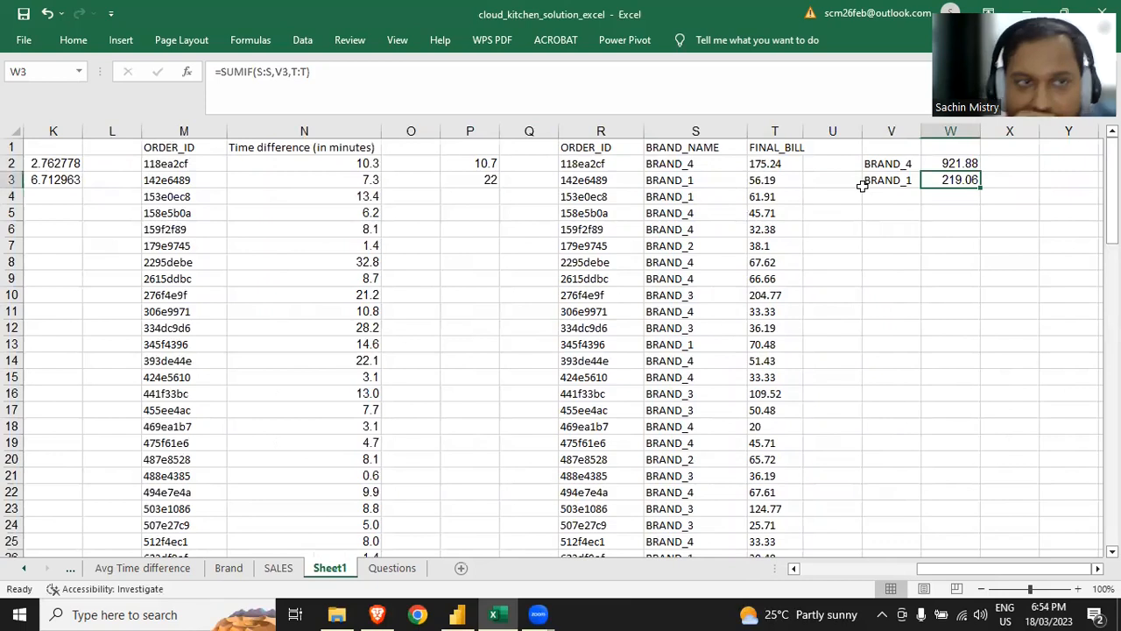
Step: Switch to Power BI, name the new measure final_bill_by_brand and begin its formula with SUMMARIZE over the Sheet1 table
{"action": "key", "text": "alt+Tab"}
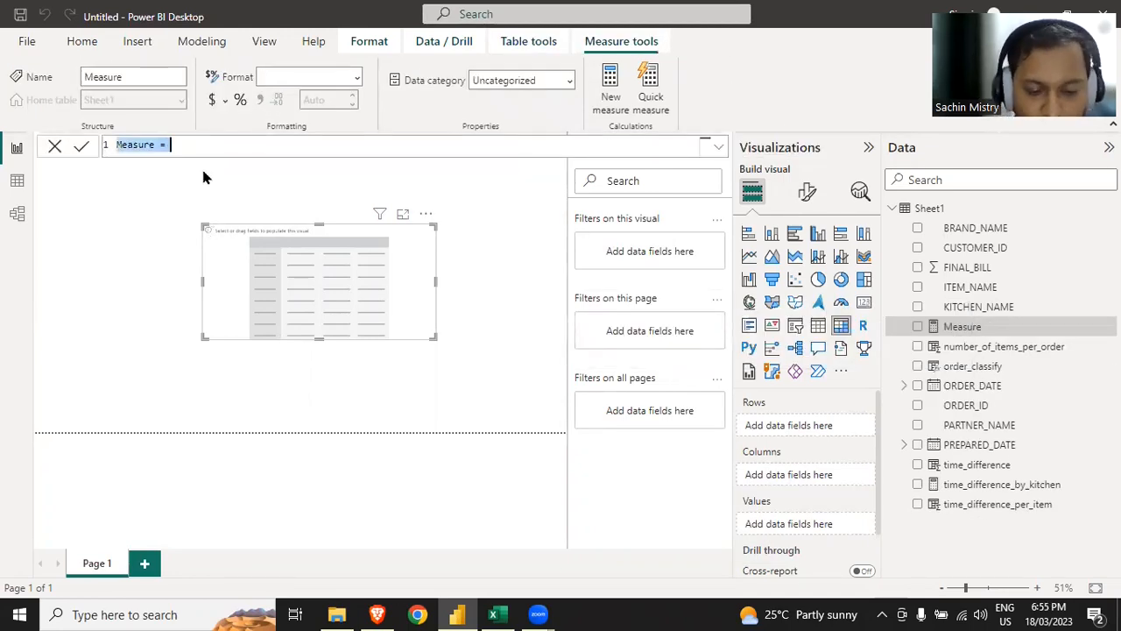
{"action": "type", "text": "final_bill_b"}
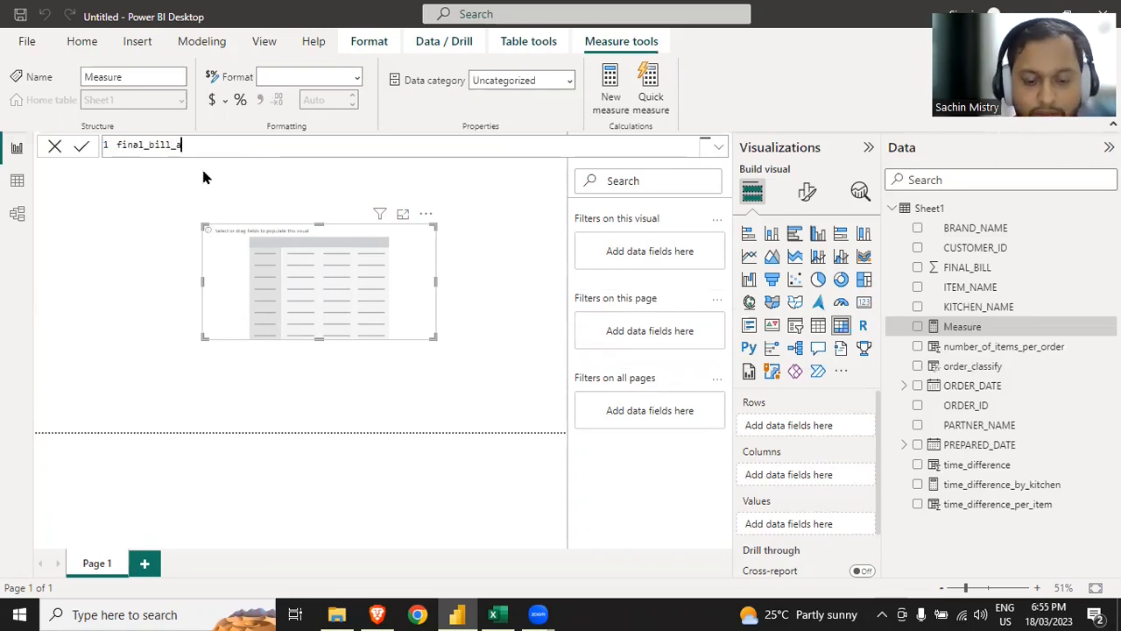
{"action": "type", "text": "y_brand ="}
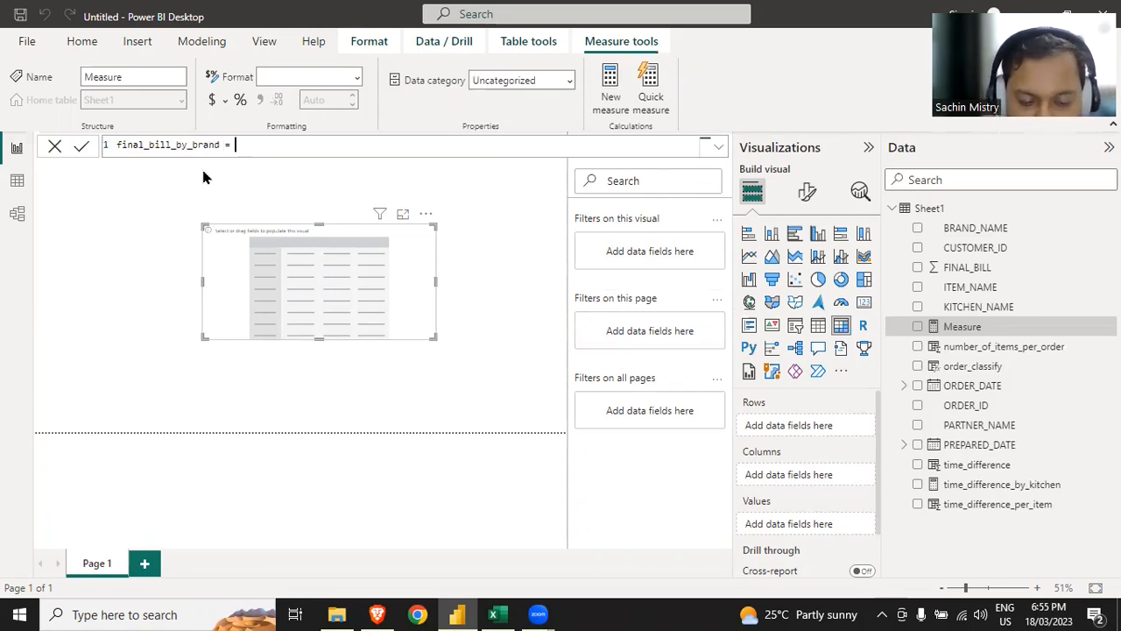
{"action": "type", "text": " summ"}
{"action": "key", "text": "Tab"}
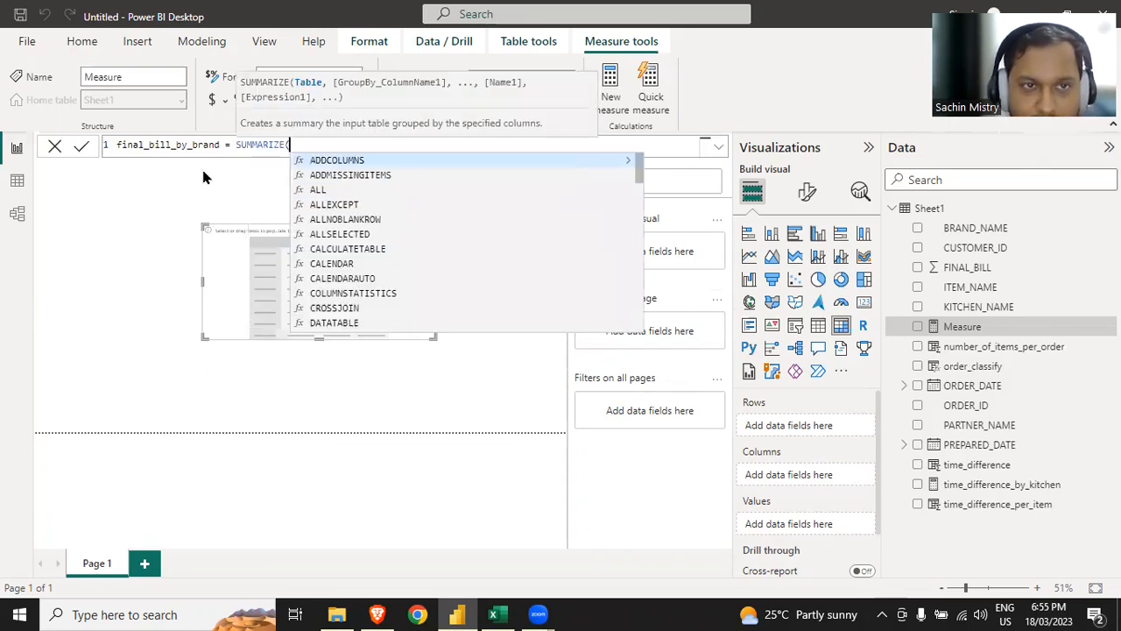
{"action": "type", "text": "sh"}
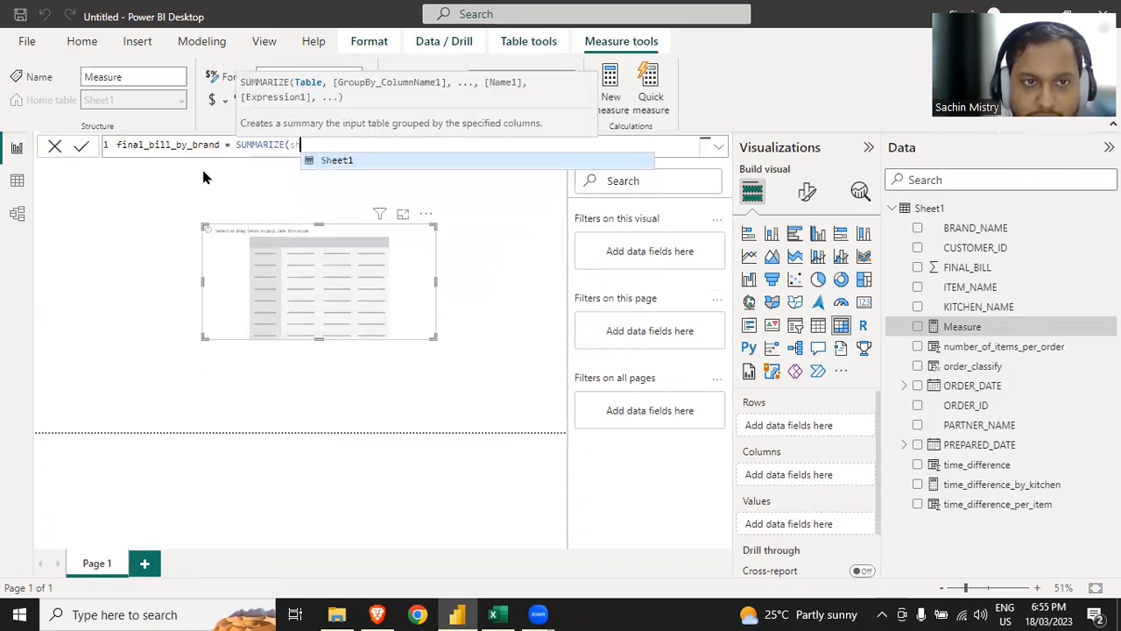
{"action": "key", "text": "Tab"}
Step: Complete the SUMMARIZE call with Sheet1[ORDER_ID], Sheet1[BRAND_NAME] and Sheet1[FINAL_BILL] as grouping columns
{"action": "type", "text": ", order"}
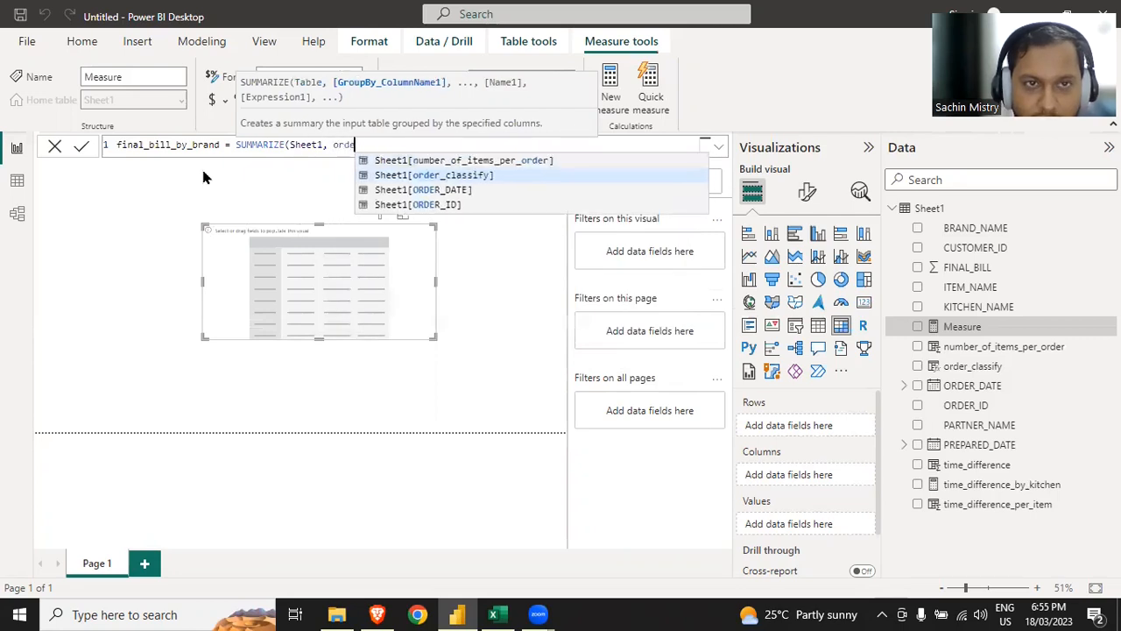
{"action": "key", "text": "Down"}
{"action": "key", "text": "Down"}
{"action": "key", "text": "Tab"}
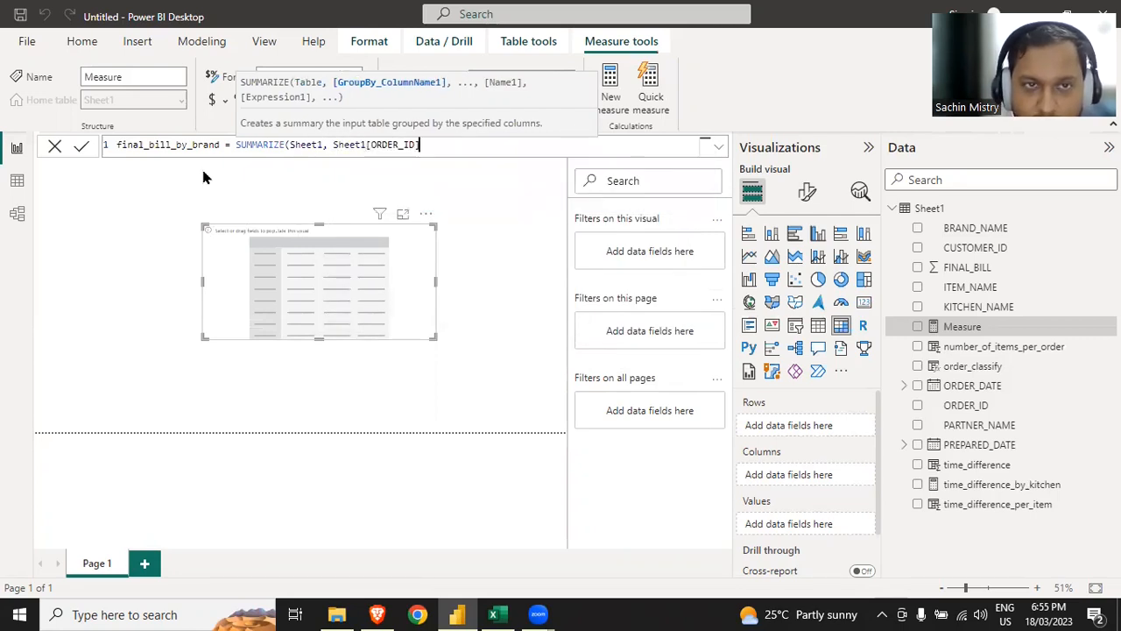
{"action": "type", "text": ", bran"}
{"action": "key", "text": "Tab"}
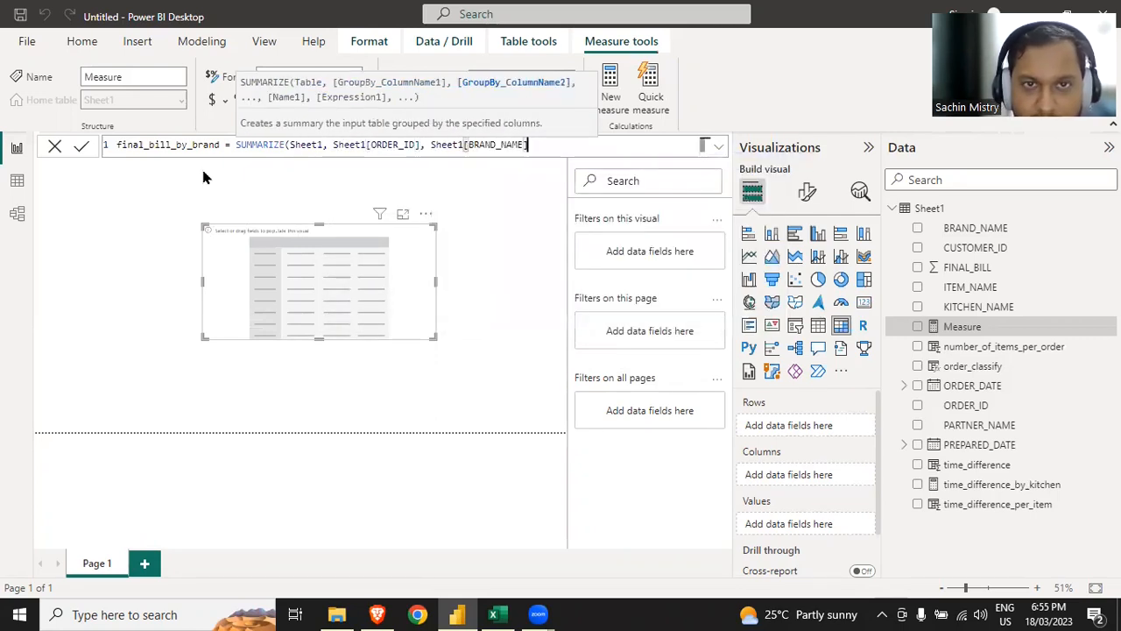
{"action": "type", "text": ", final"}
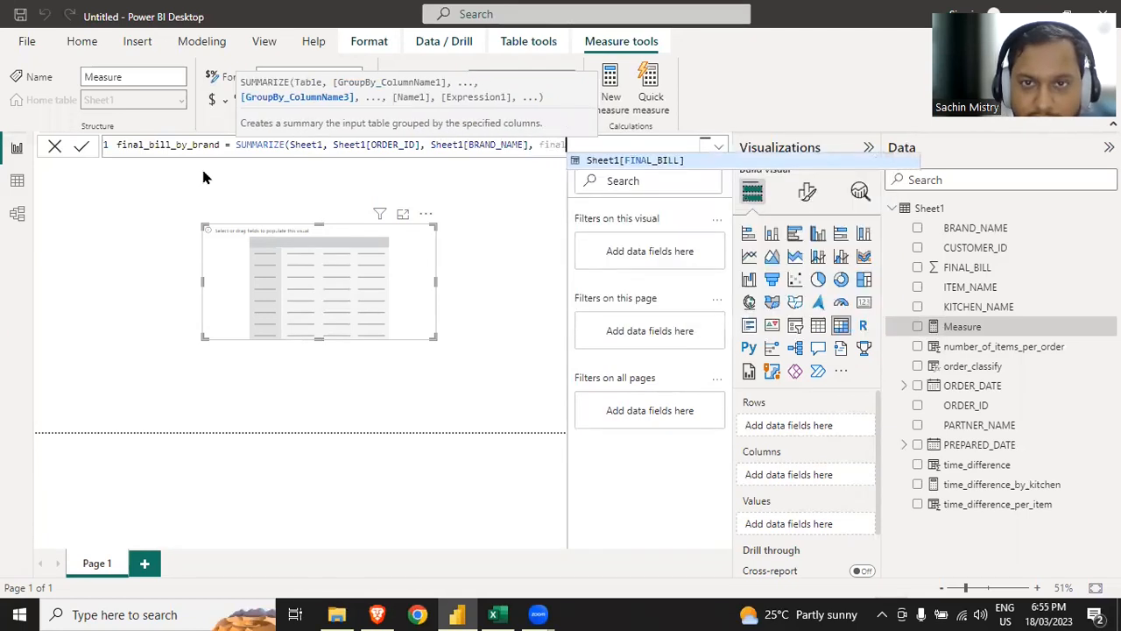
{"action": "key", "text": "Tab"}
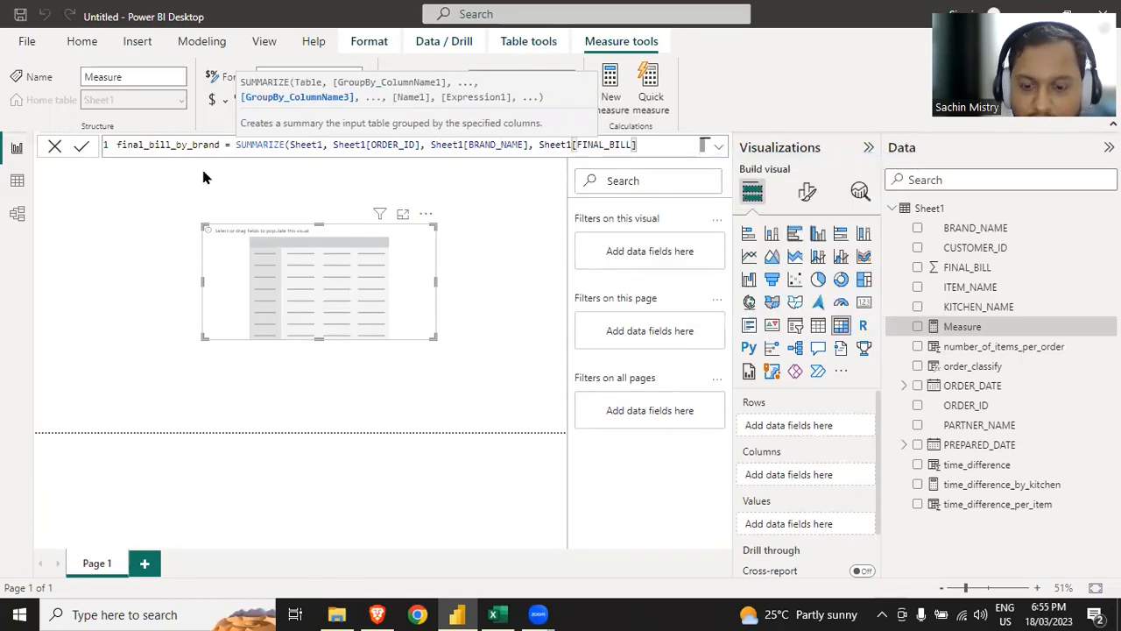
{"action": "type", "text": ")"}
Step: Put the SUMX function in front of the SUMMARIZE expression in the final_bill_by_brand formula
{"action": "left_click", "coordinate": [237, 145]}
{"action": "type", "text": "sum"}
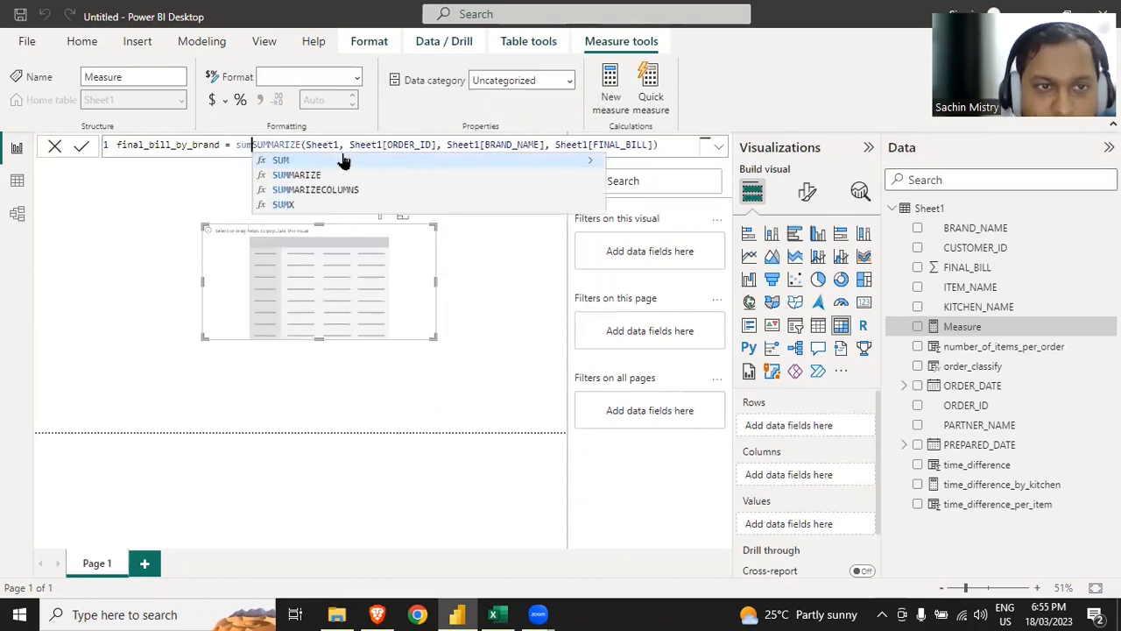
{"action": "key", "text": "Down"}
{"action": "key", "text": "Down"}
{"action": "key", "text": "Down"}
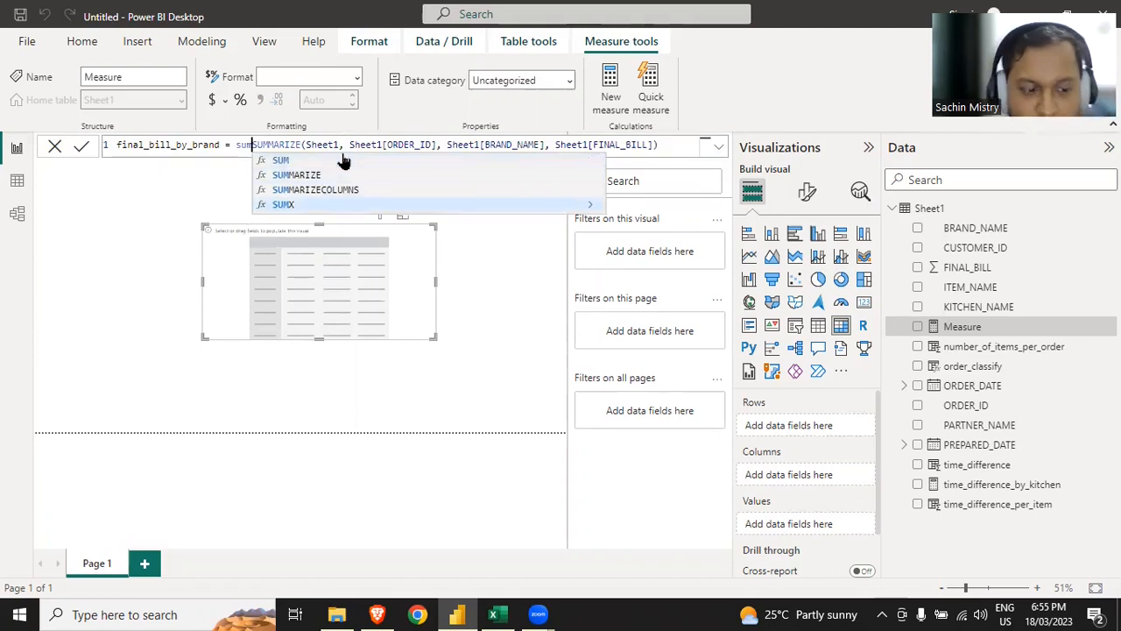
{"action": "key", "text": "Tab"}
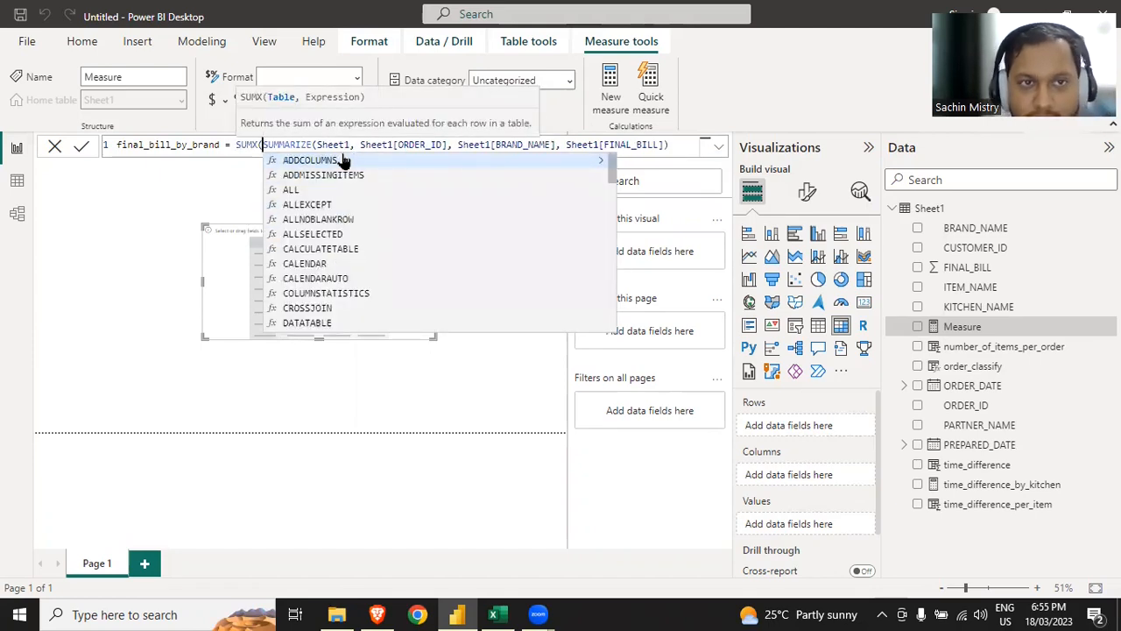
{"action": "key", "text": "Down"}
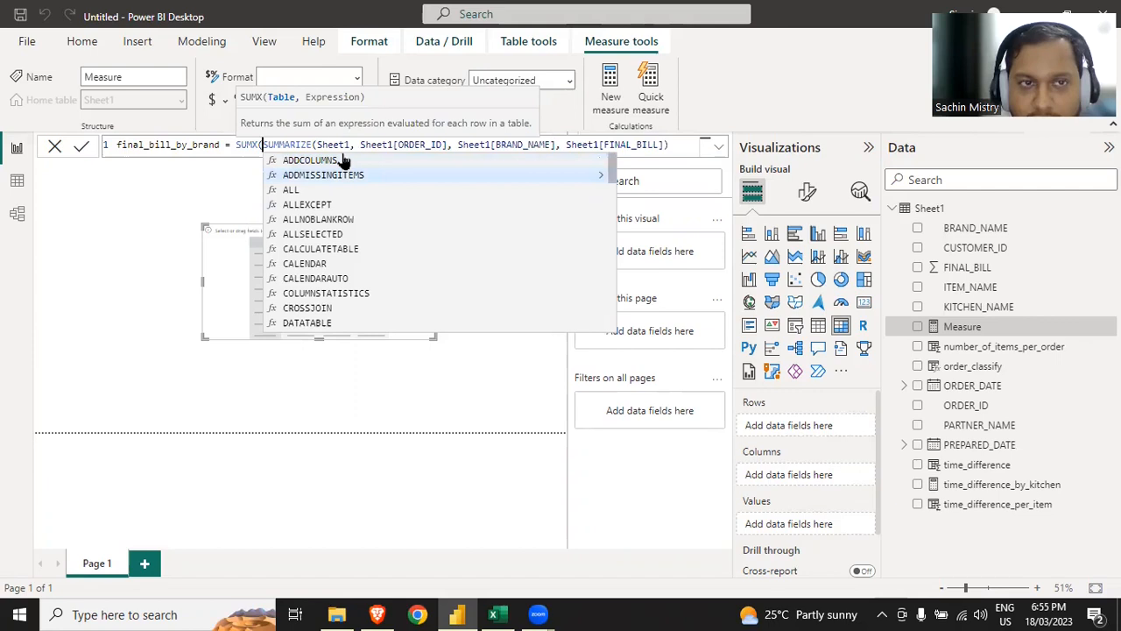
Step: Use Sheet1[FINAL_BILL] as the SUMX expression, close the formula and commit the final_bill_by_brand measure
{"action": "left_click", "coordinate": [677, 143]}
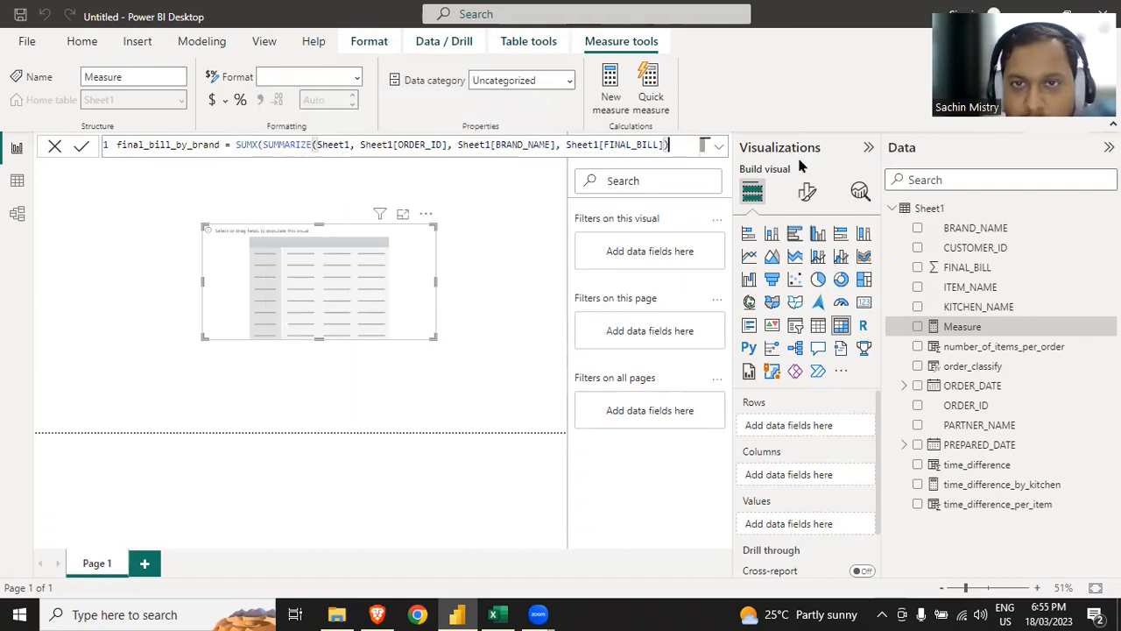
{"action": "type", "text": ","}
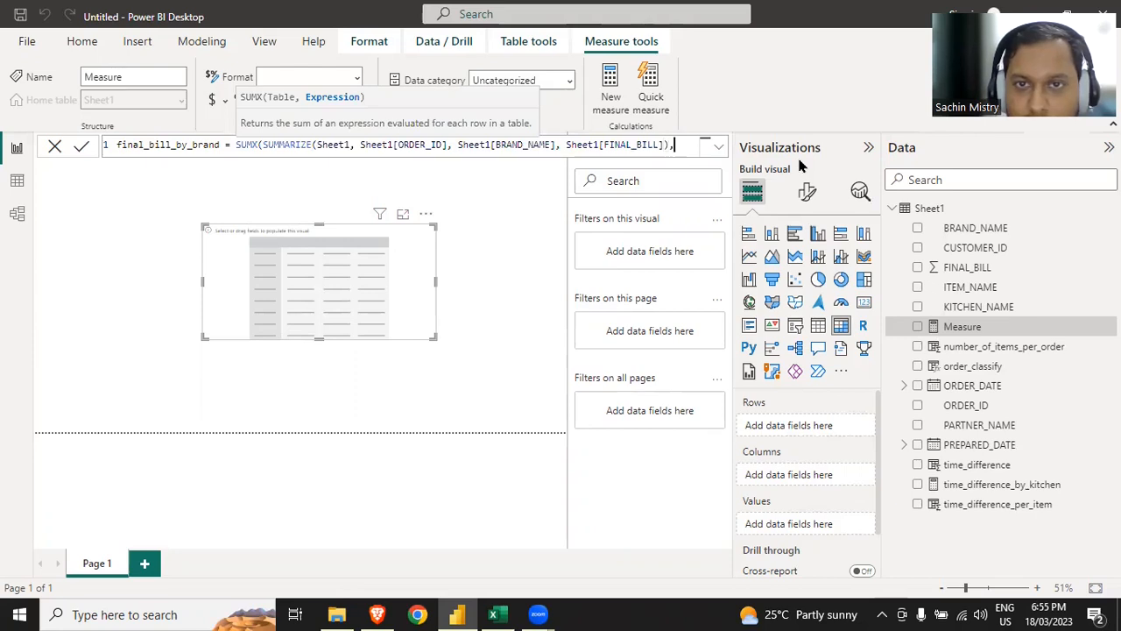
{"action": "type", "text": "fu"}
{"action": "key", "text": "BackSpace"}
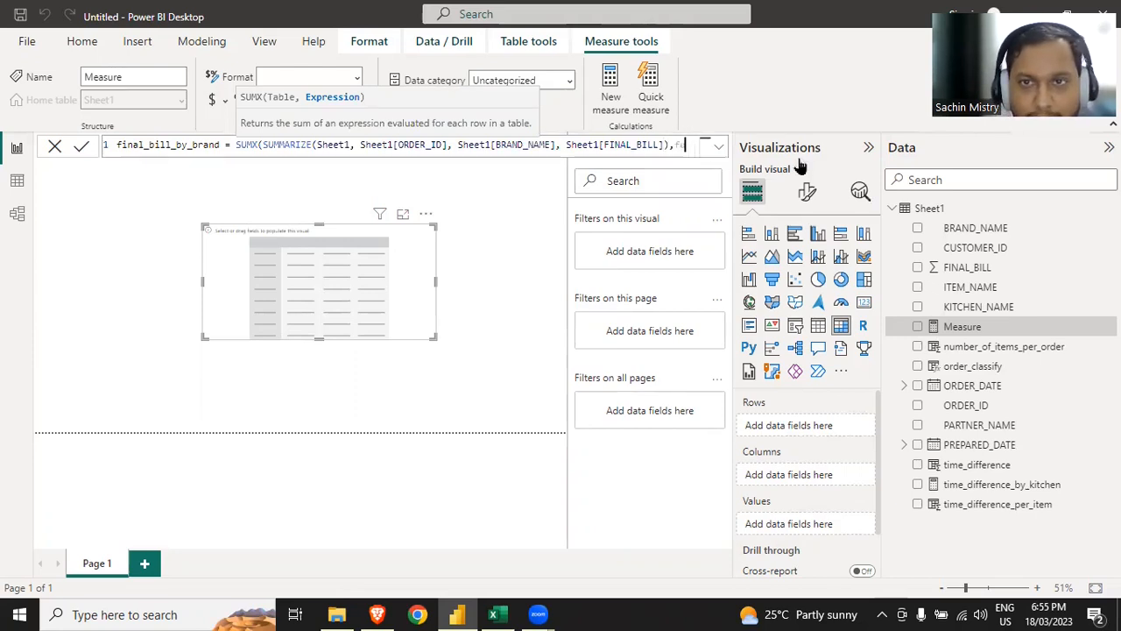
{"action": "key", "text": "BackSpace"}
{"action": "type", "text": "Sheet1[FINAL_BILL]), Sheet1[FINAL_BILL]"}
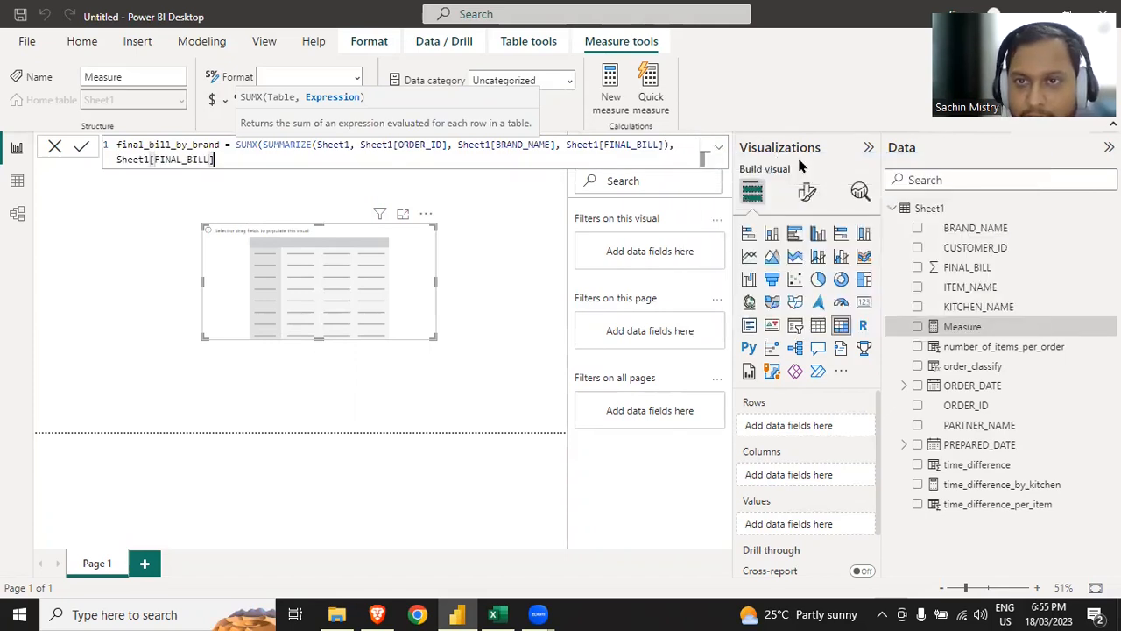
{"action": "type", "text": ")"}
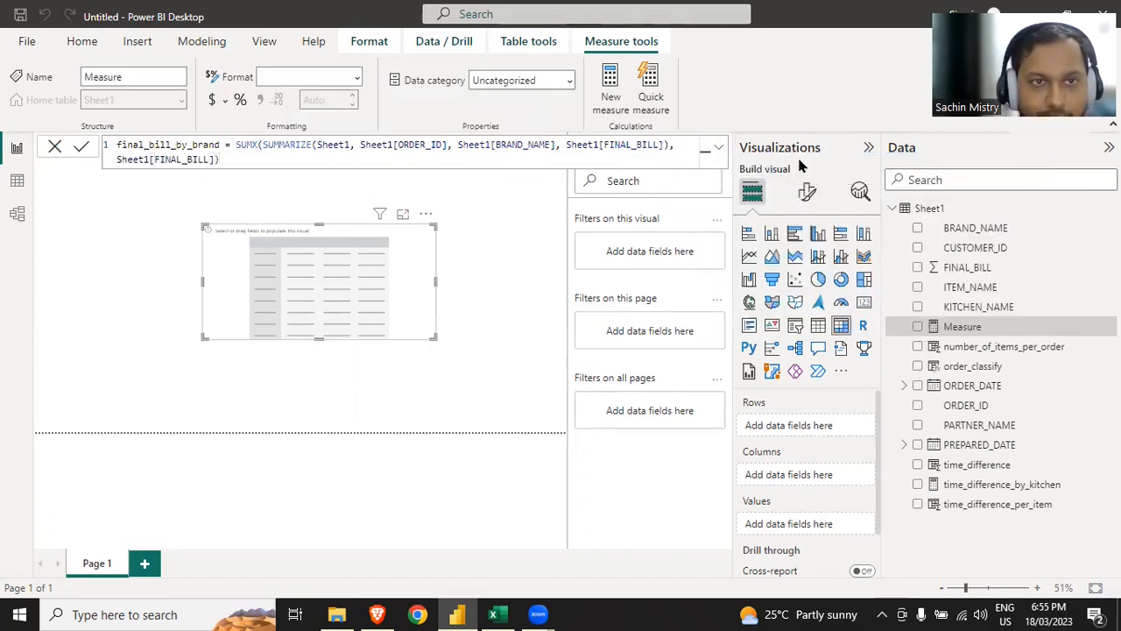
{"action": "key", "text": "Return"}
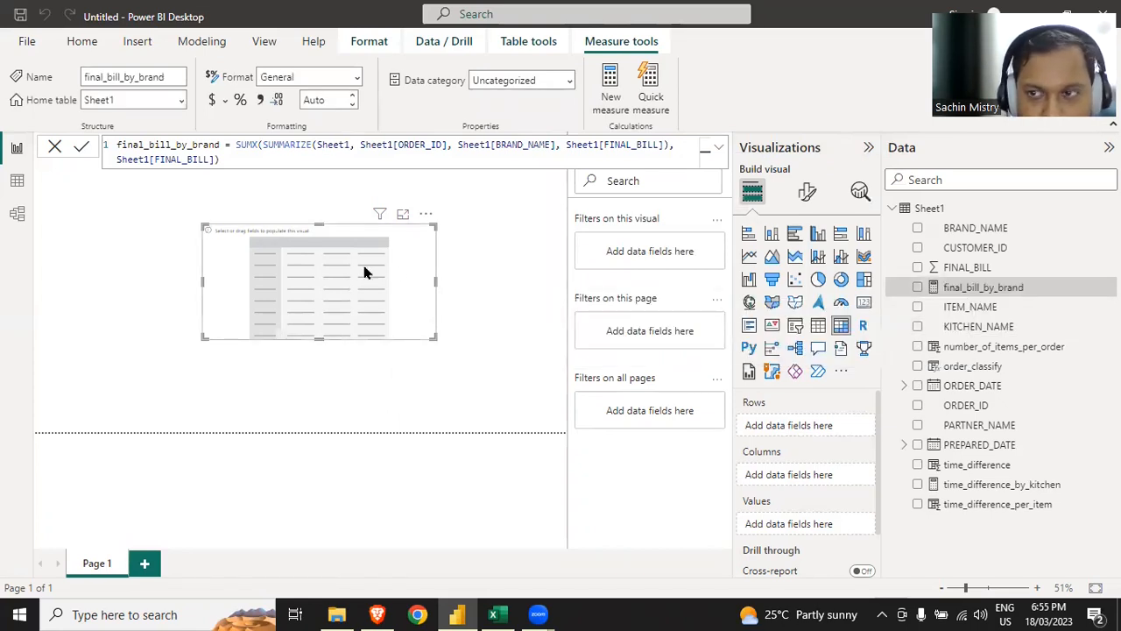
Step: Fill the empty matrix with final_bill_by_brand as values and BRAND_NAME as rows, and compare it with the Excel totals
{"action": "left_click", "coordinate": [917, 287]}
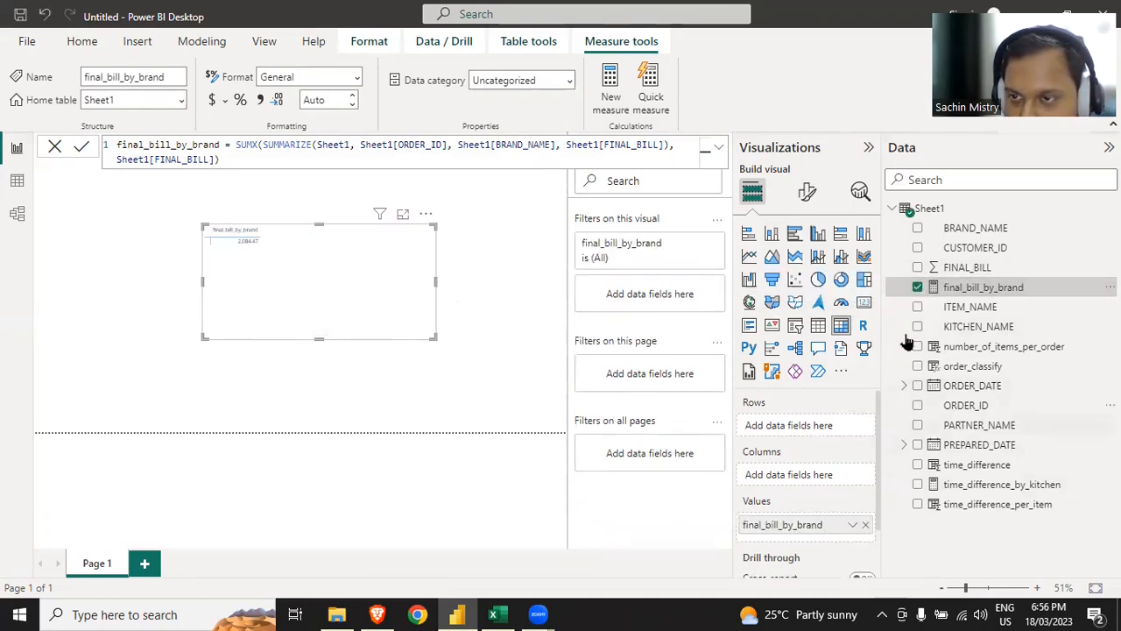
{"action": "left_click", "coordinate": [918, 229]}
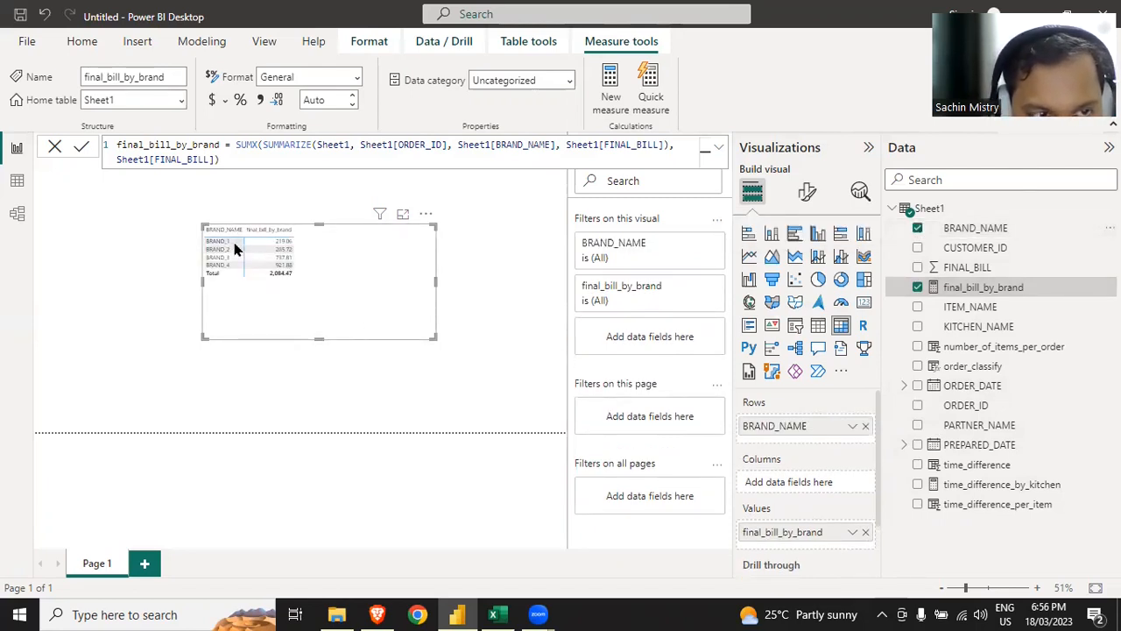
{"action": "key", "text": "alt+Tab"}
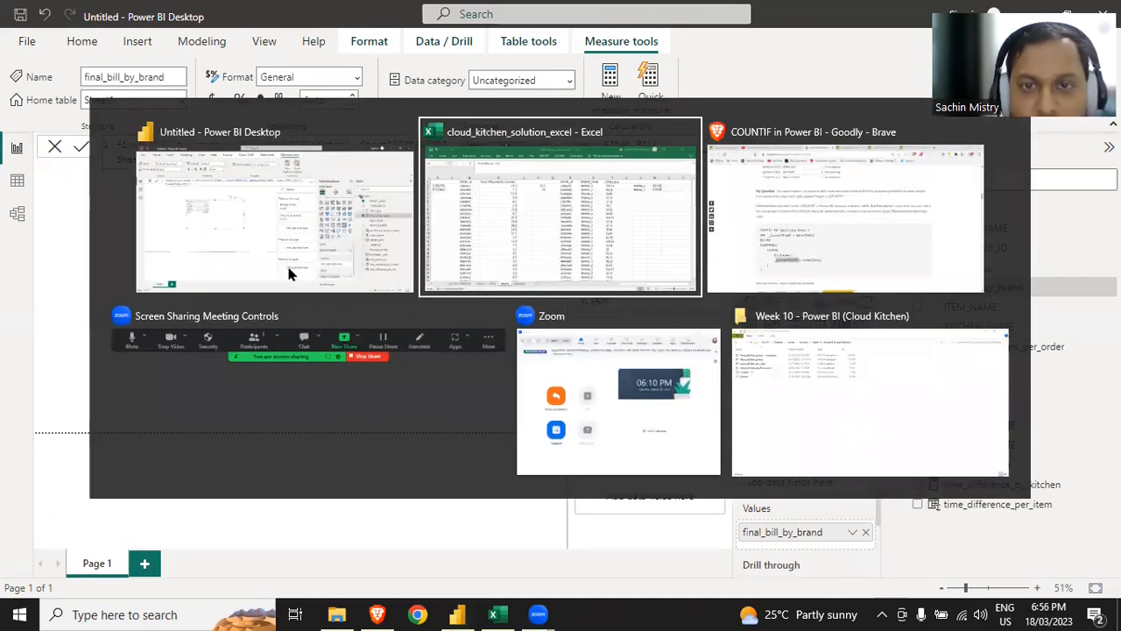
{"action": "key", "text": "alt+Tab"}
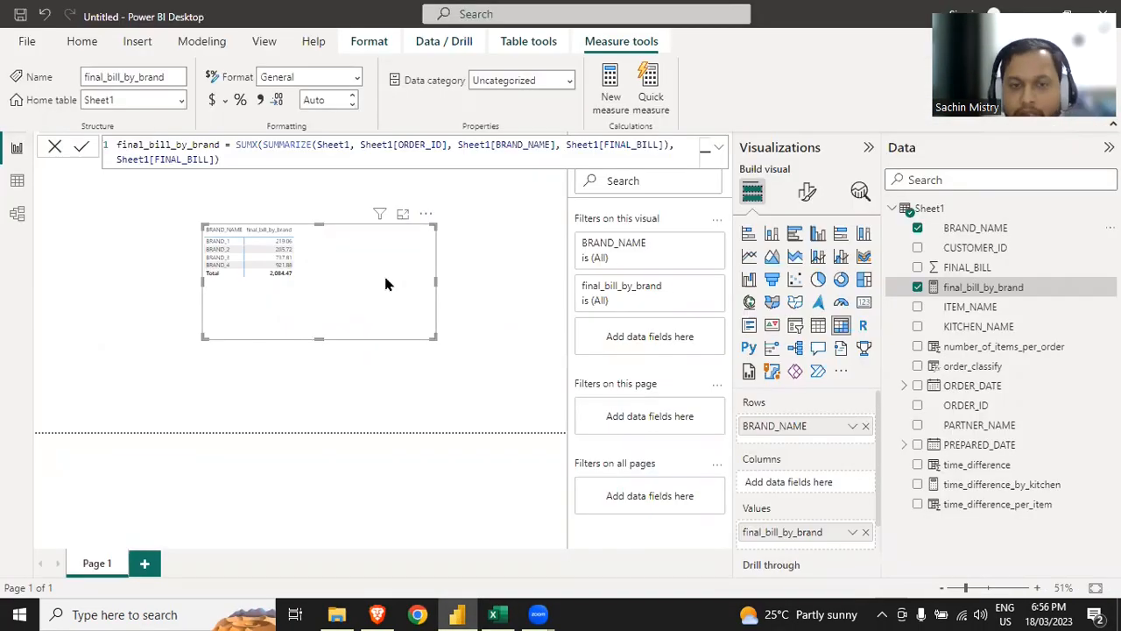